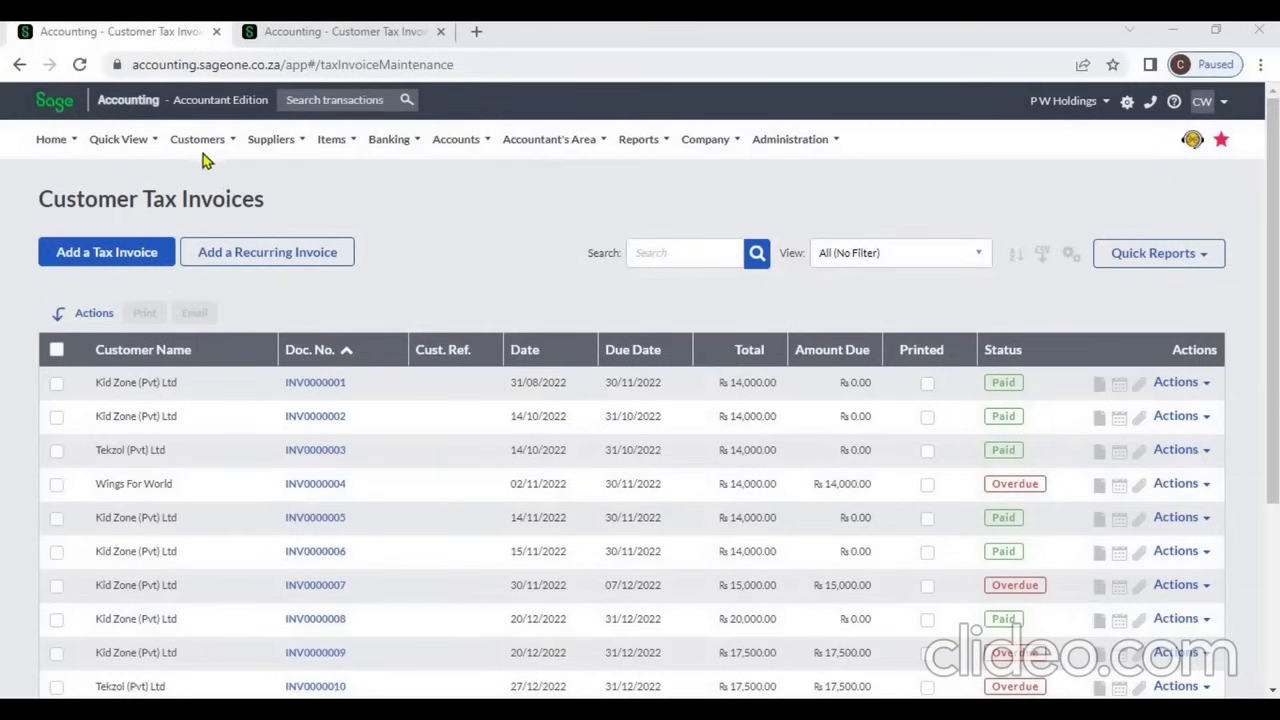
Open the Customer Tax Invoices list and start a new tax invoice.
click(200, 150)
mouse_move(206, 236)
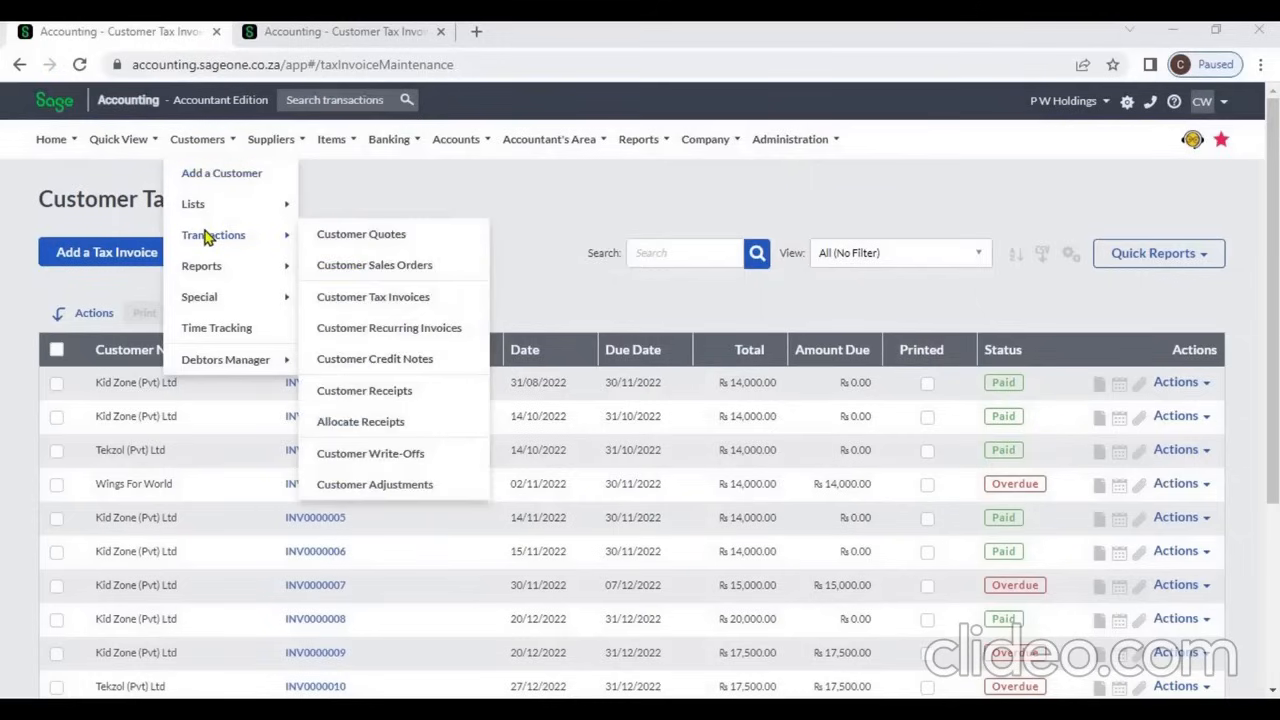
click(380, 297)
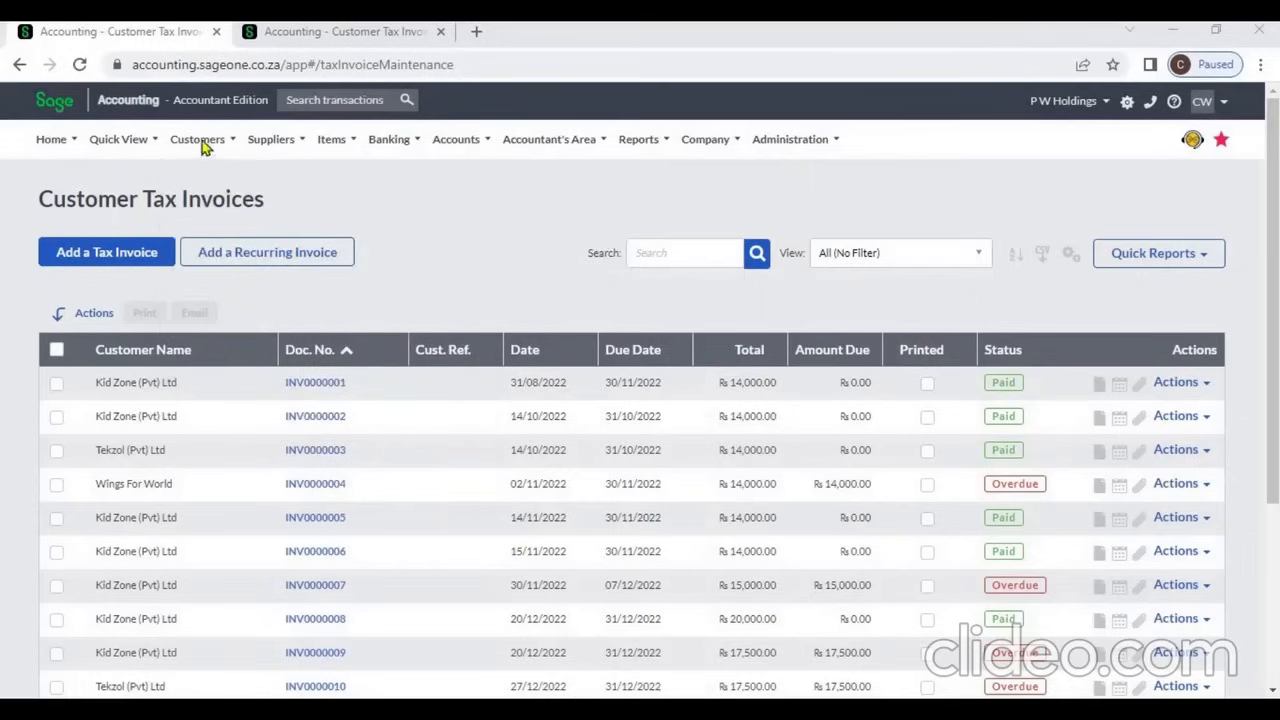
click(205, 145)
mouse_move(216, 239)
click(125, 260)
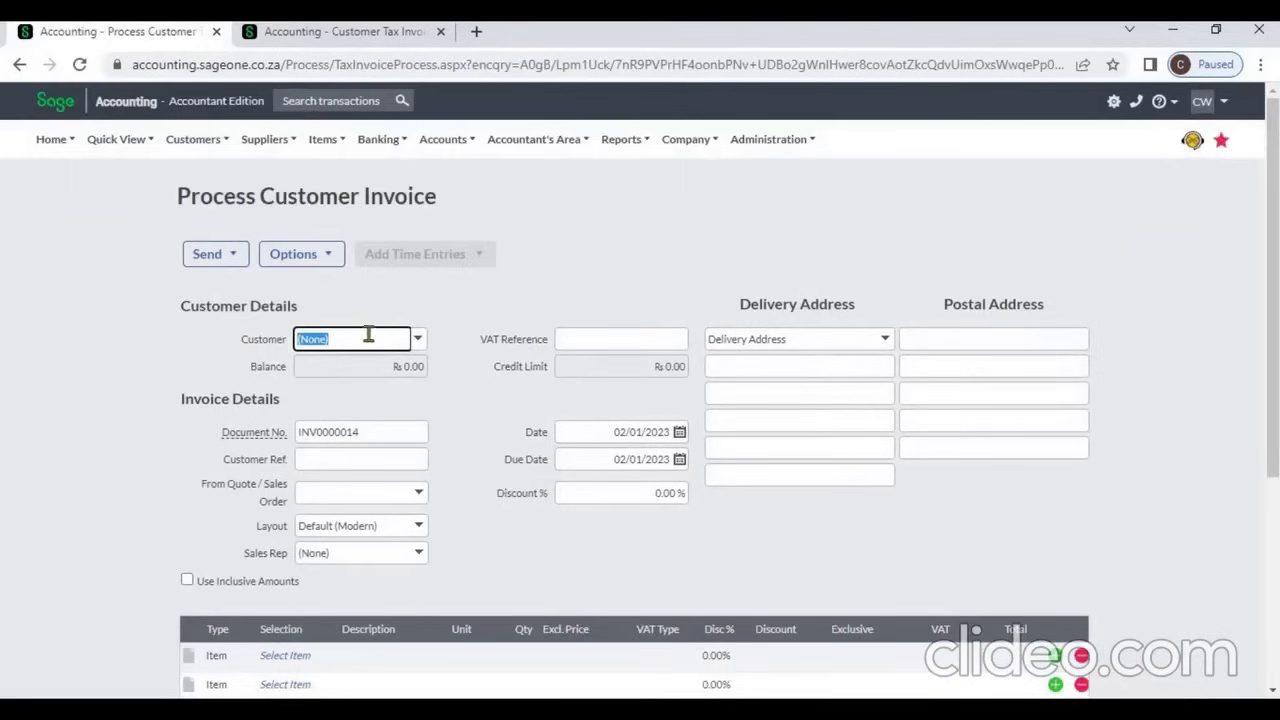
Select Kid Zone (Pvt) Ltd as the customer for the new invoice.
click(421, 341)
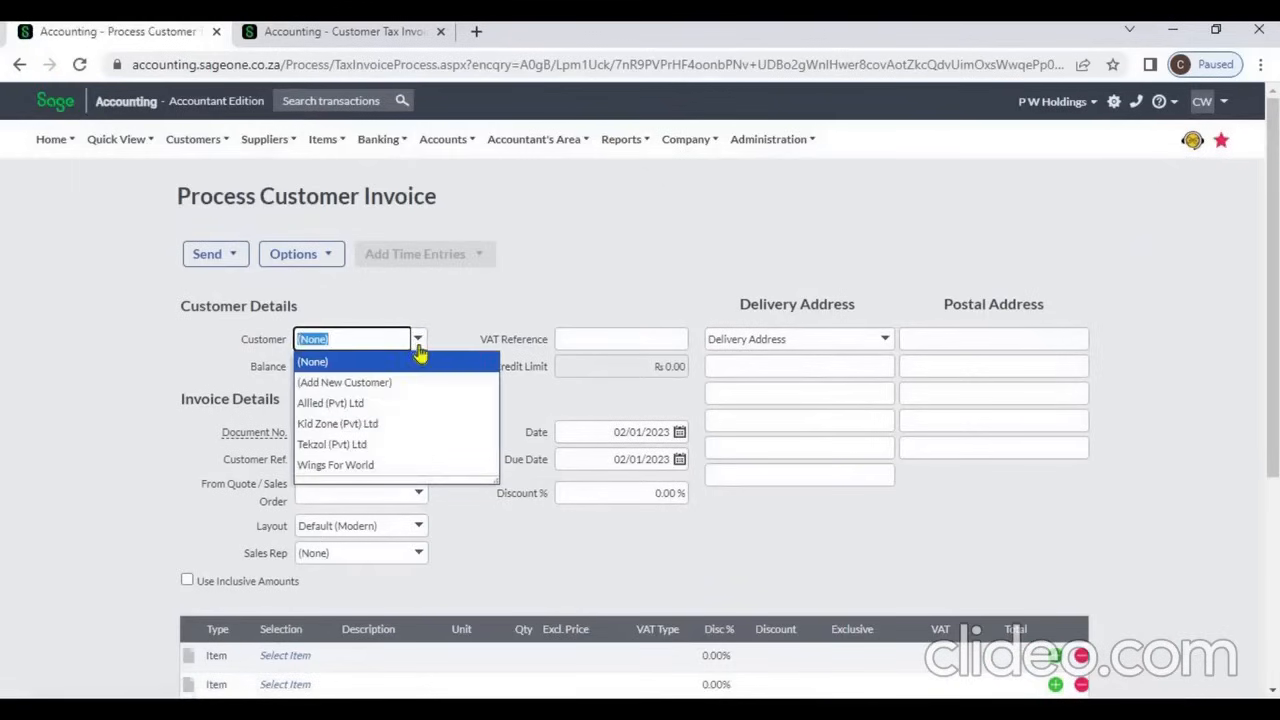
click(404, 426)
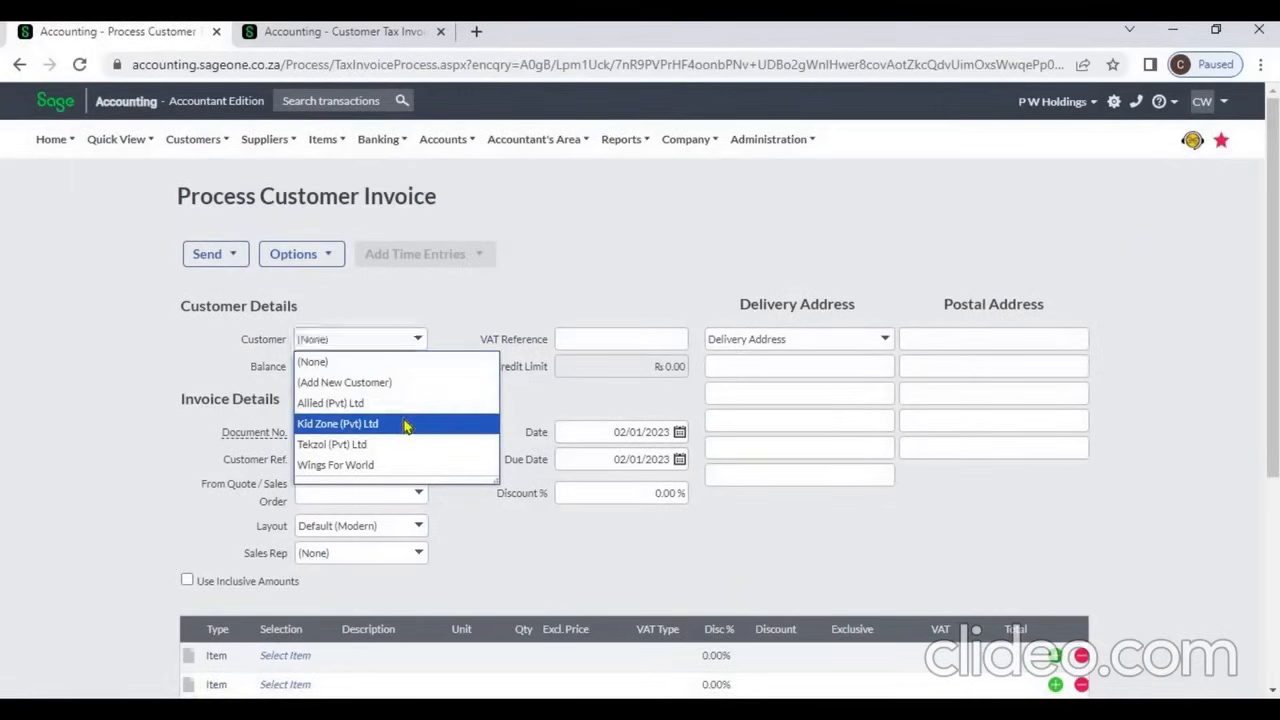
click(663, 421)
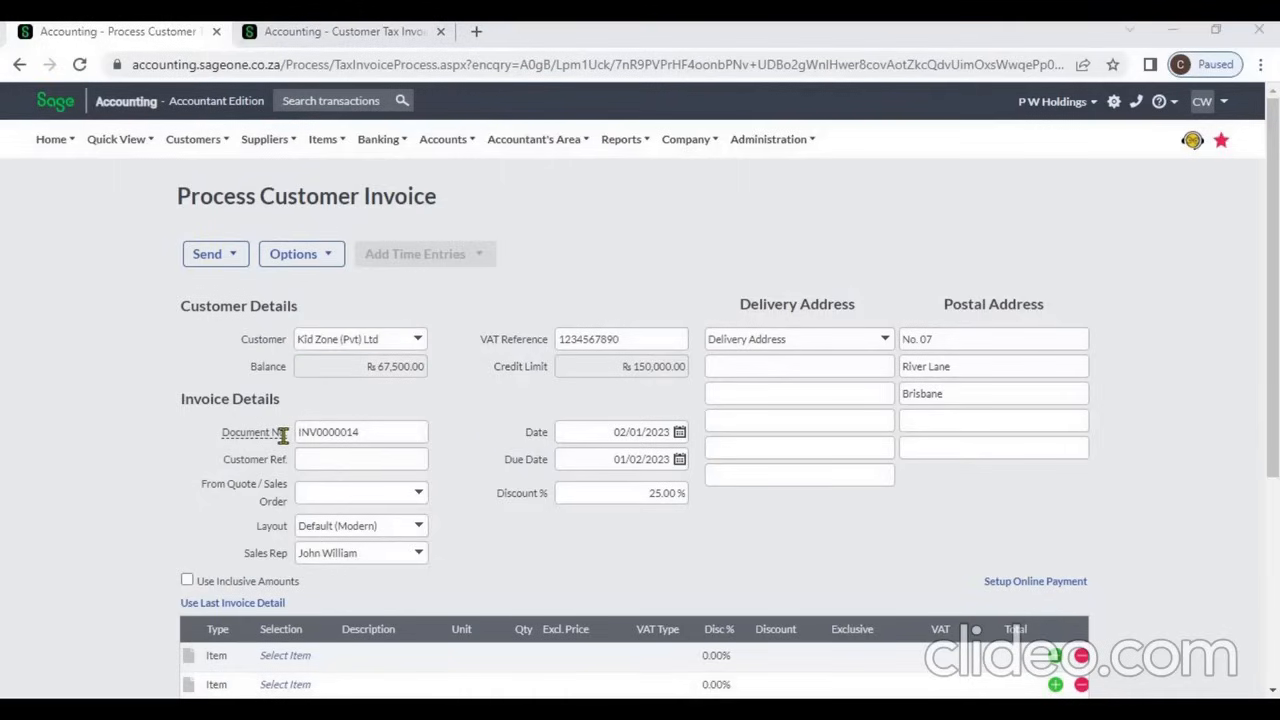
Read the invoice's Document No. help and view the Document Numbers under Documents and Statements in the company settings.
mouse_move(283, 435)
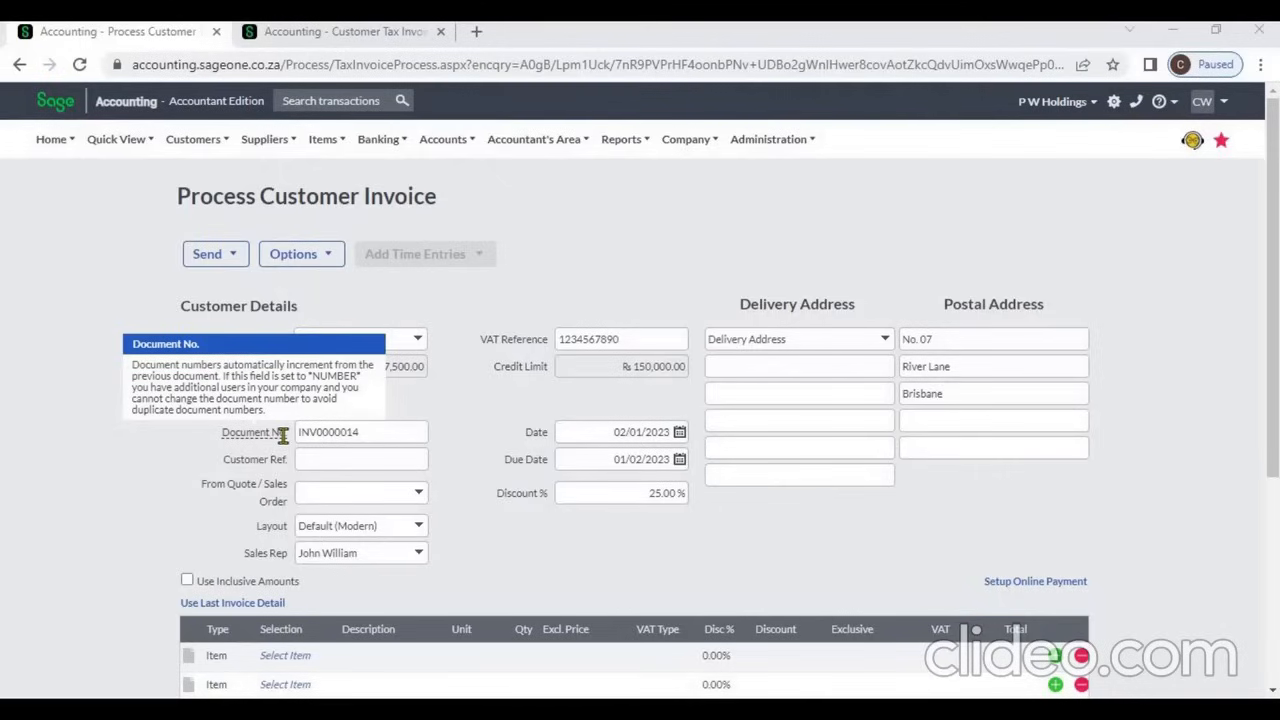
click(371, 40)
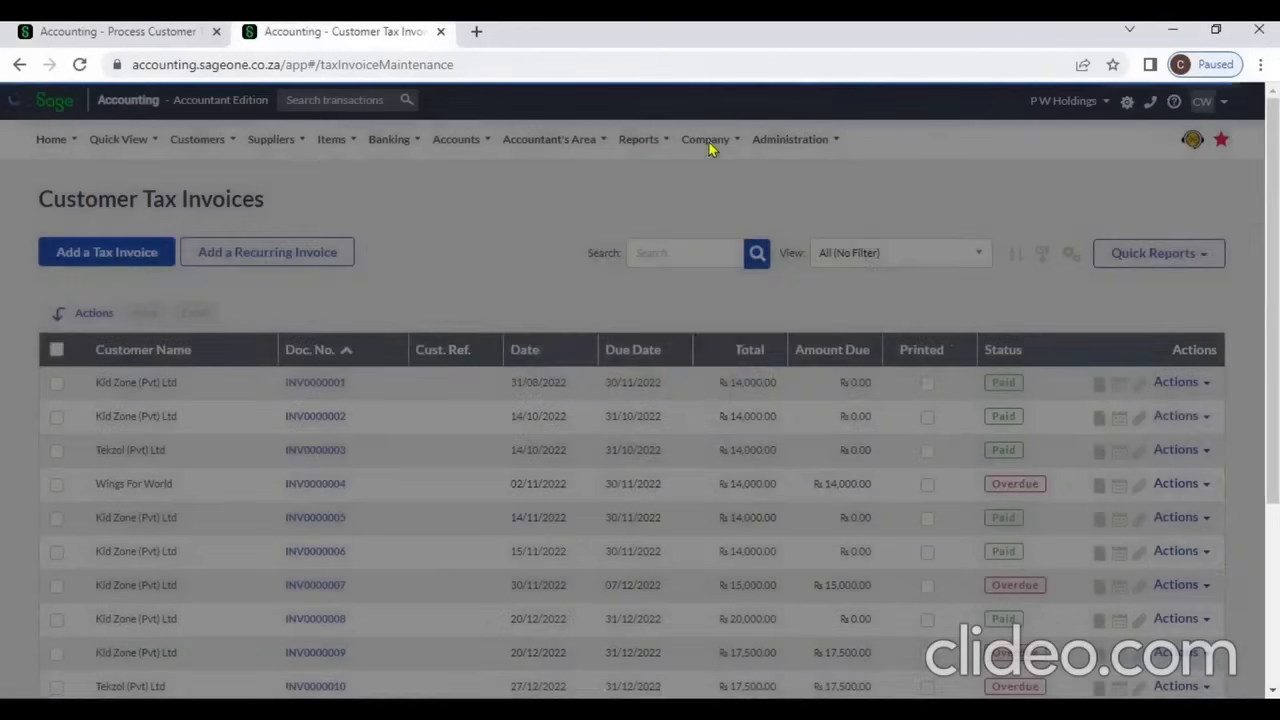
click(709, 142)
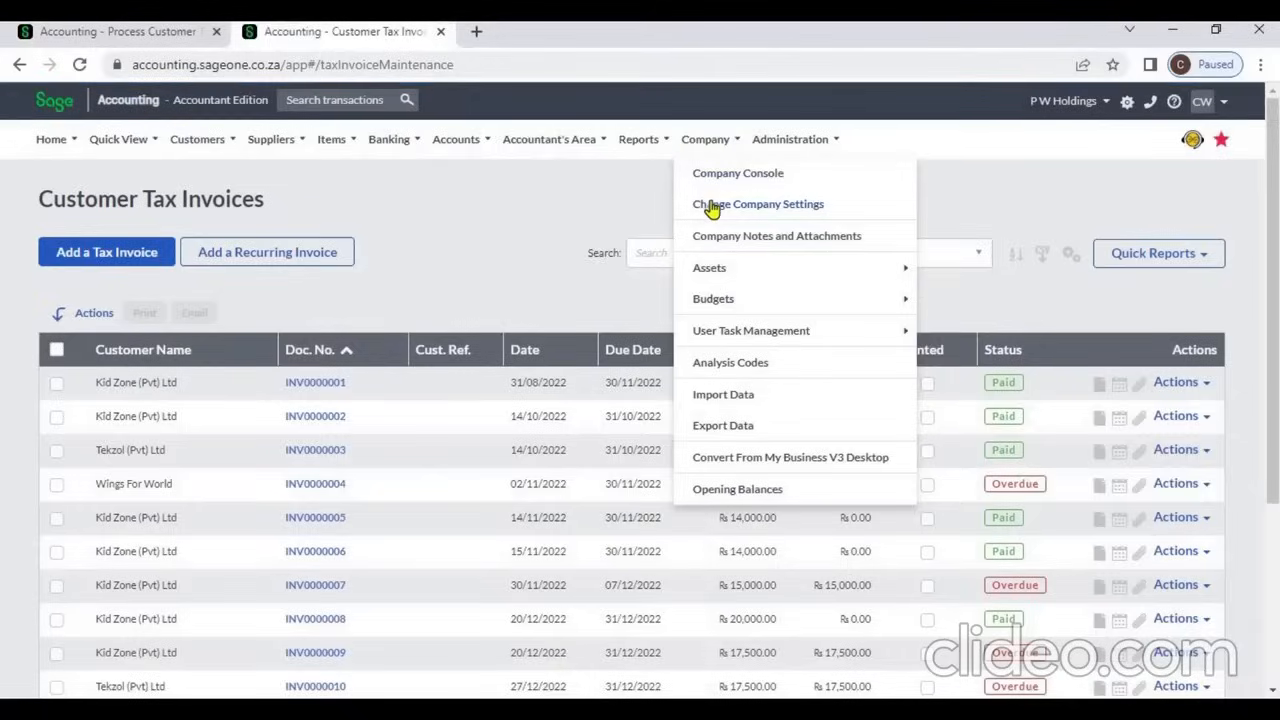
click(714, 205)
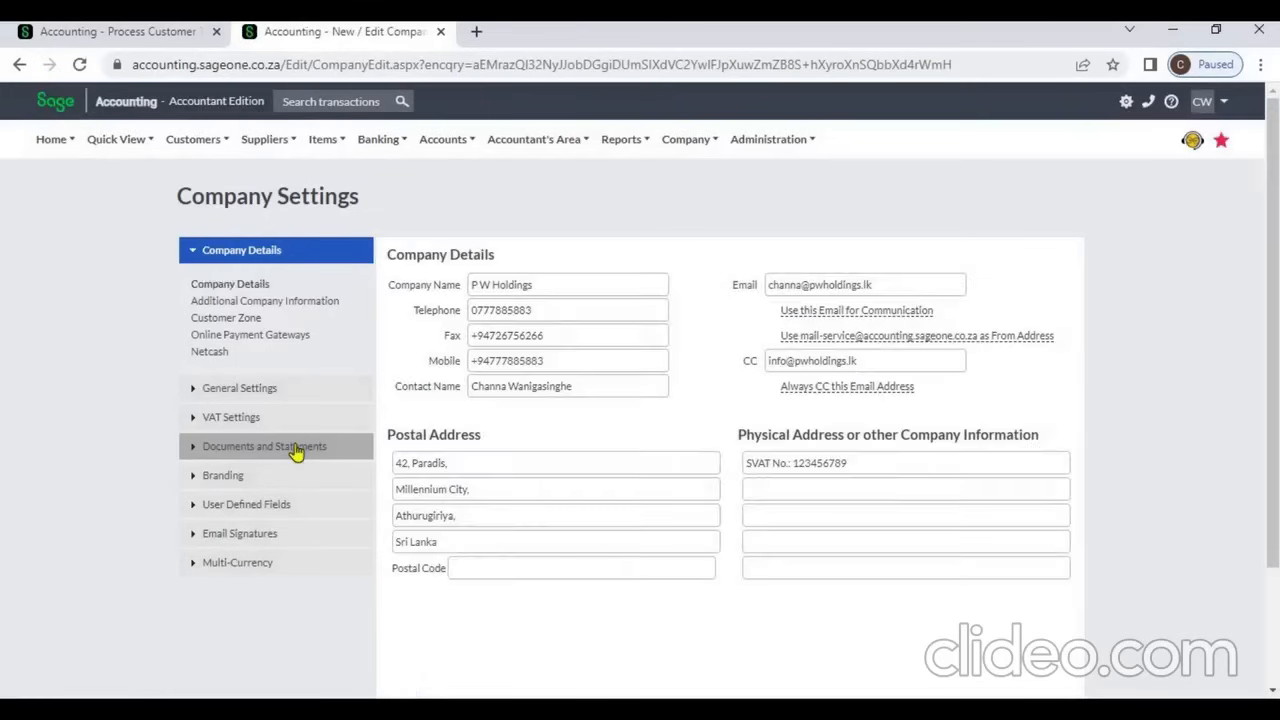
click(297, 449)
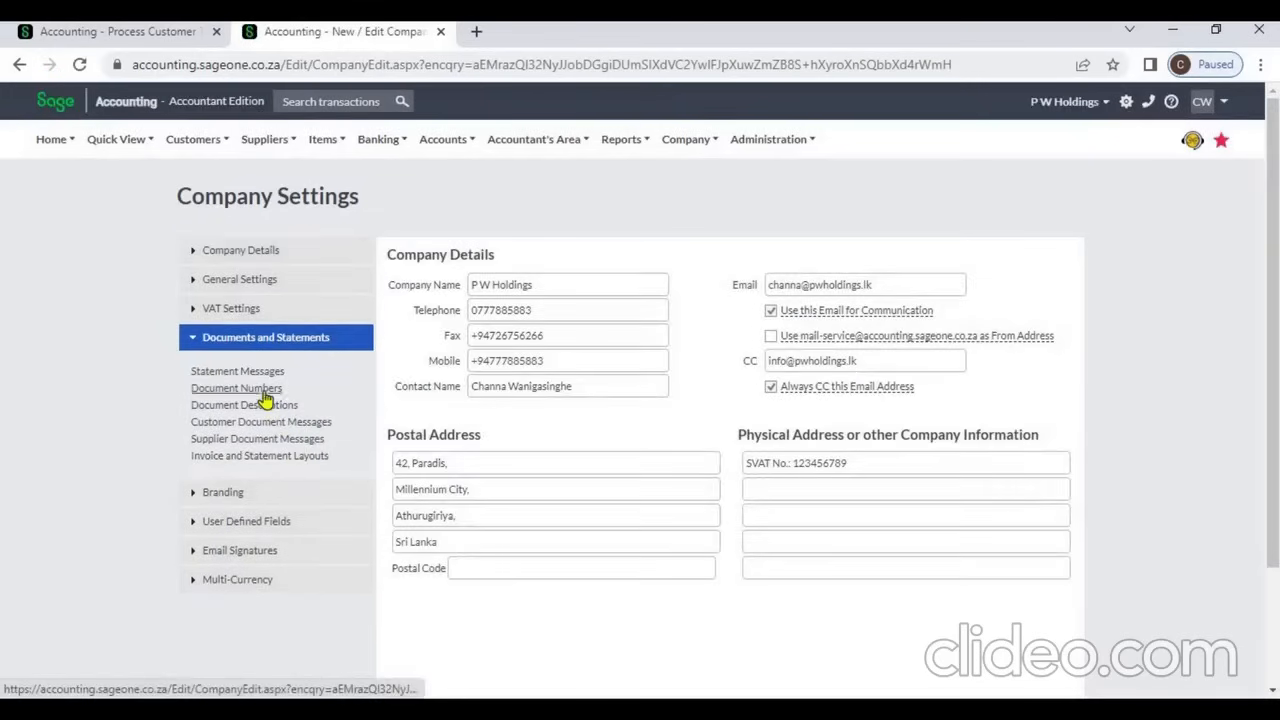
click(262, 392)
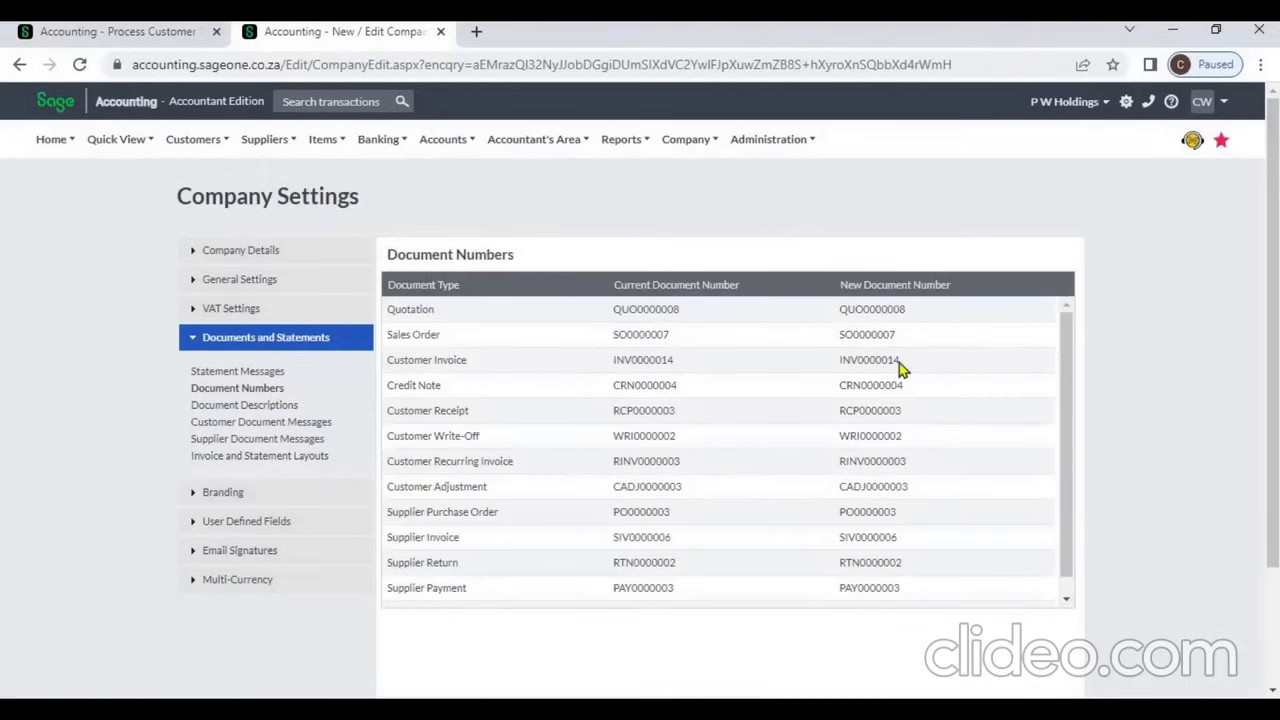
Compare the Document No. field on the other company's invoice with its Manage Users page, and return to the Kid Zone invoice.
click(178, 45)
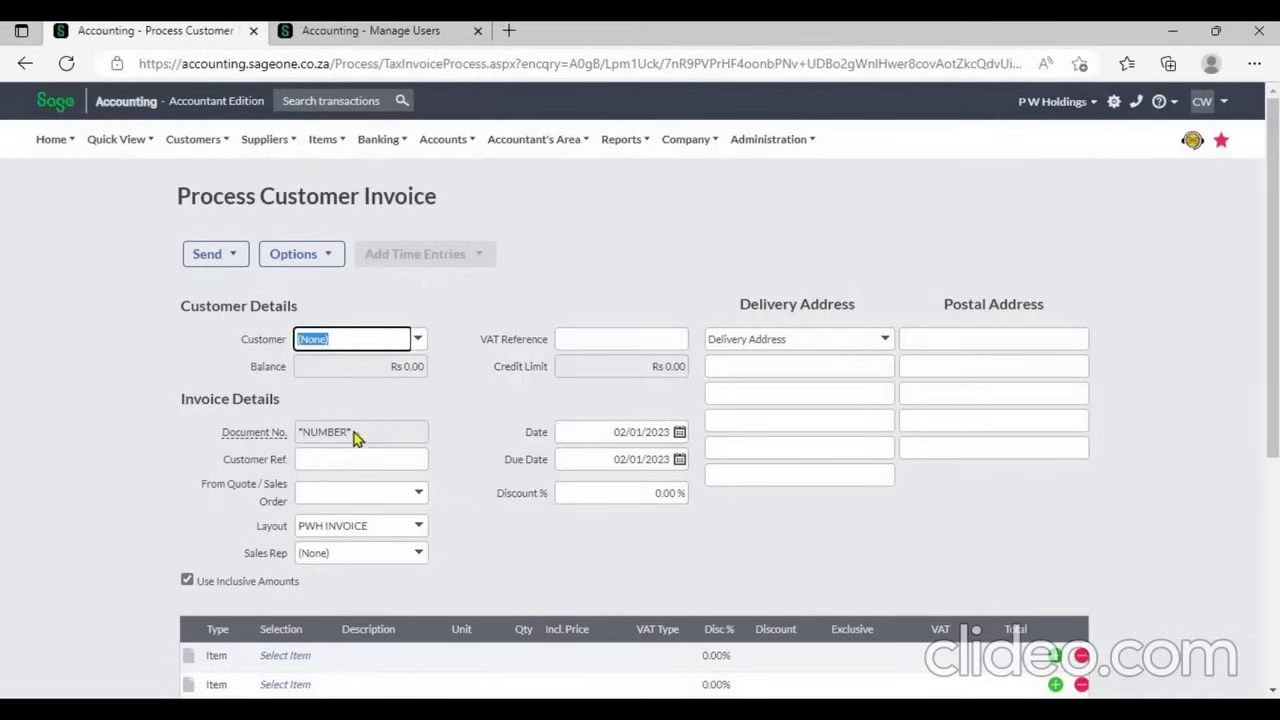
click(352, 31)
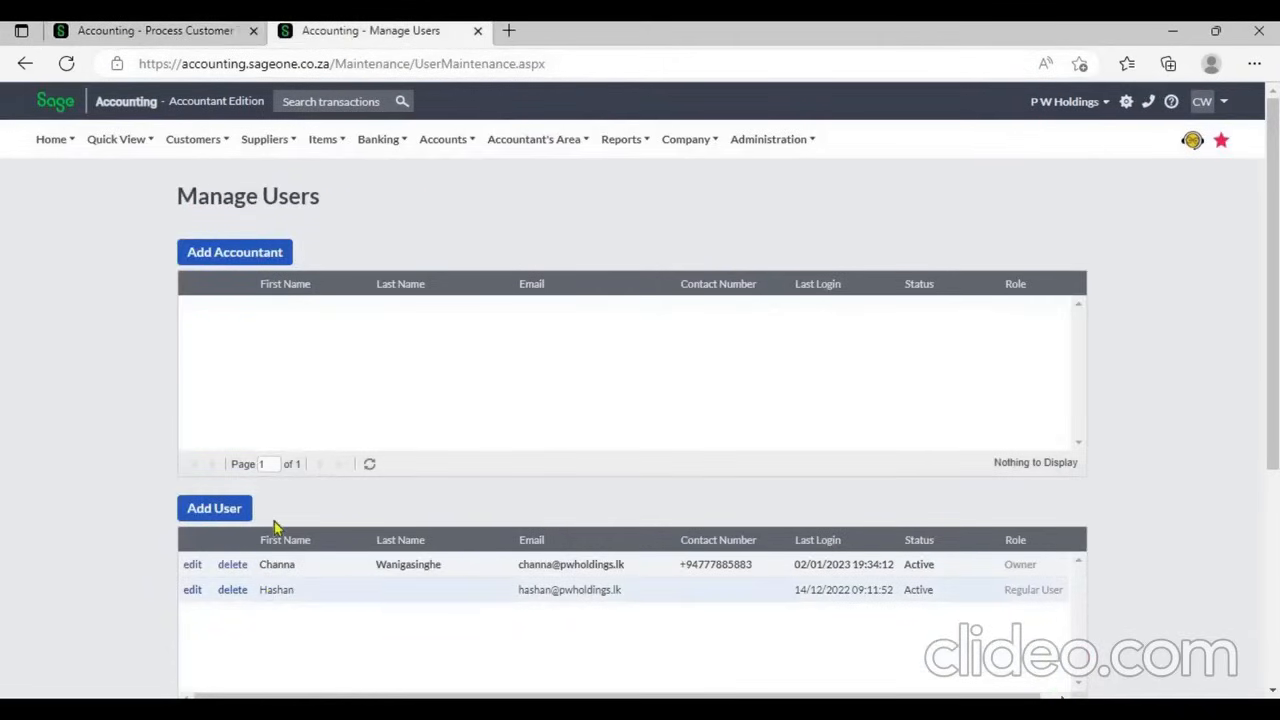
click(184, 35)
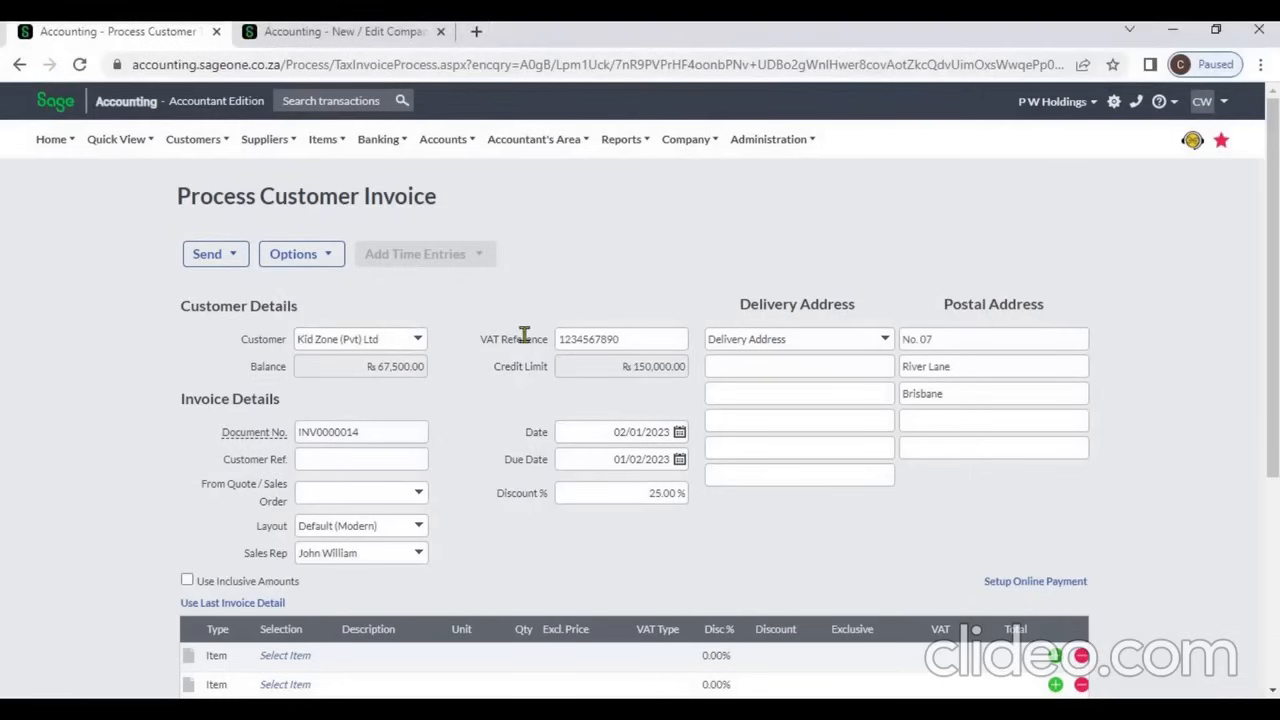
View the Manage Users page for this company and return to the invoice being processed.
click(354, 37)
mouse_move(752, 147)
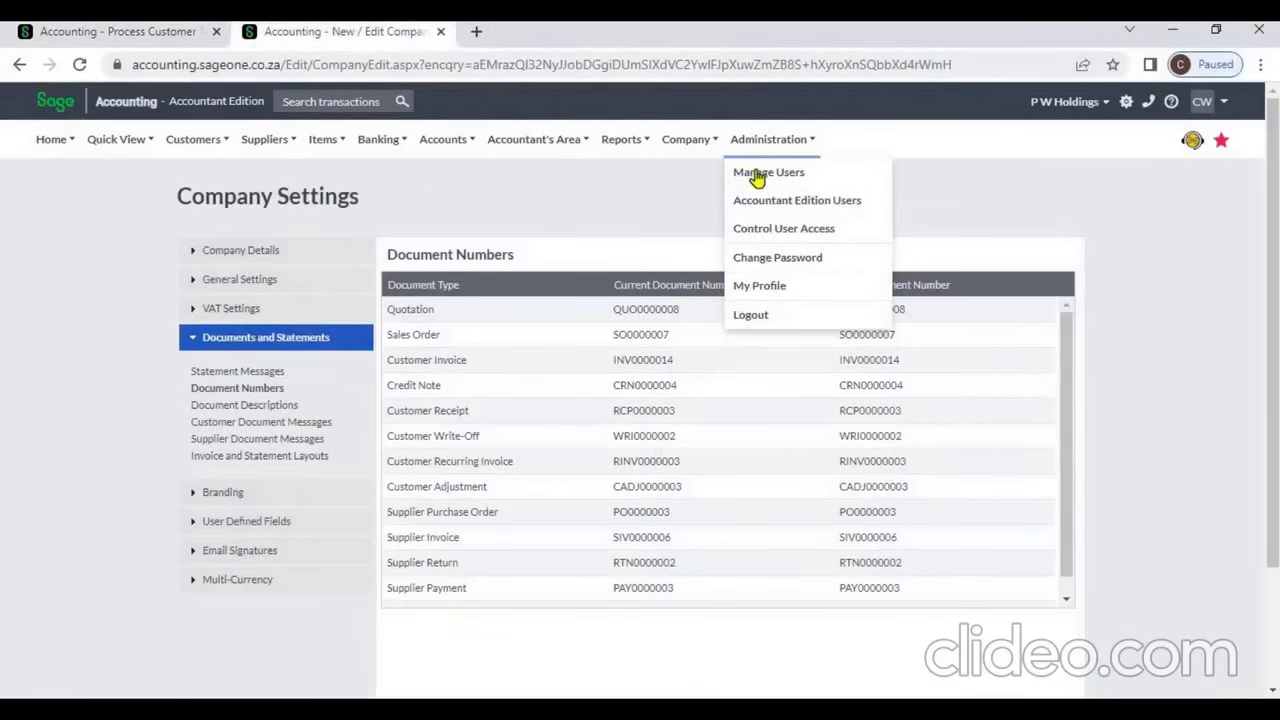
click(757, 175)
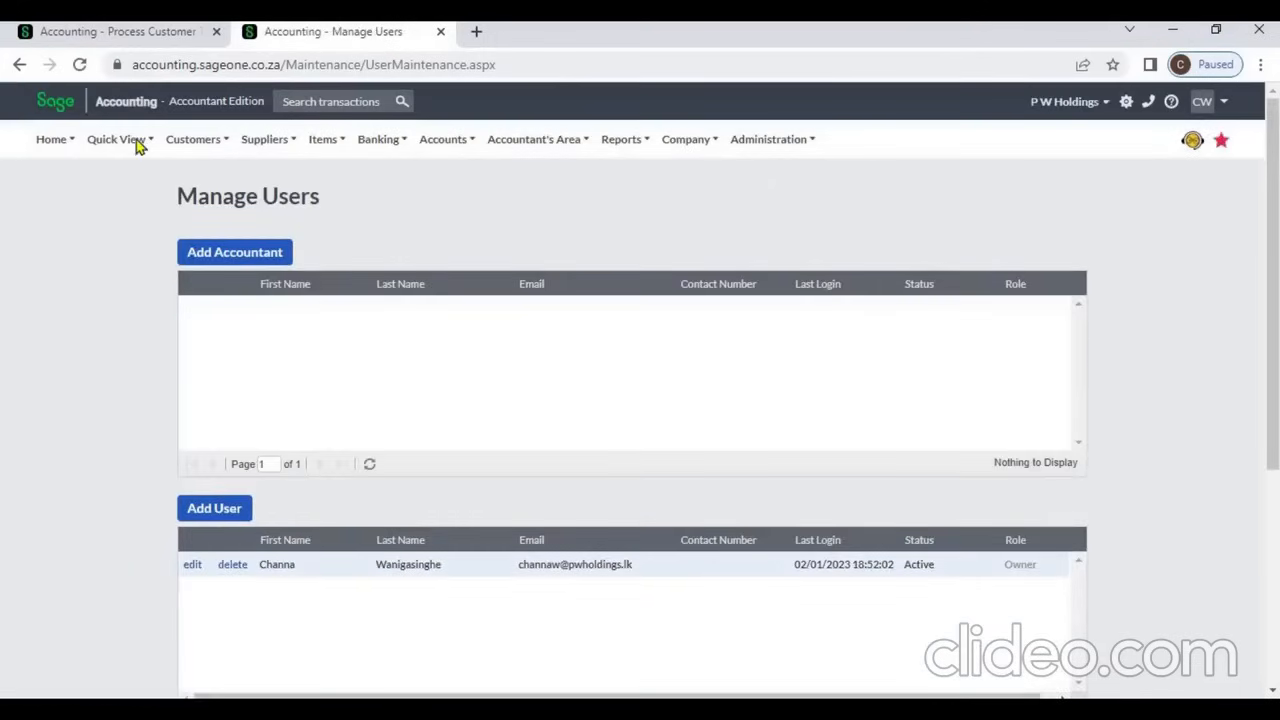
click(100, 33)
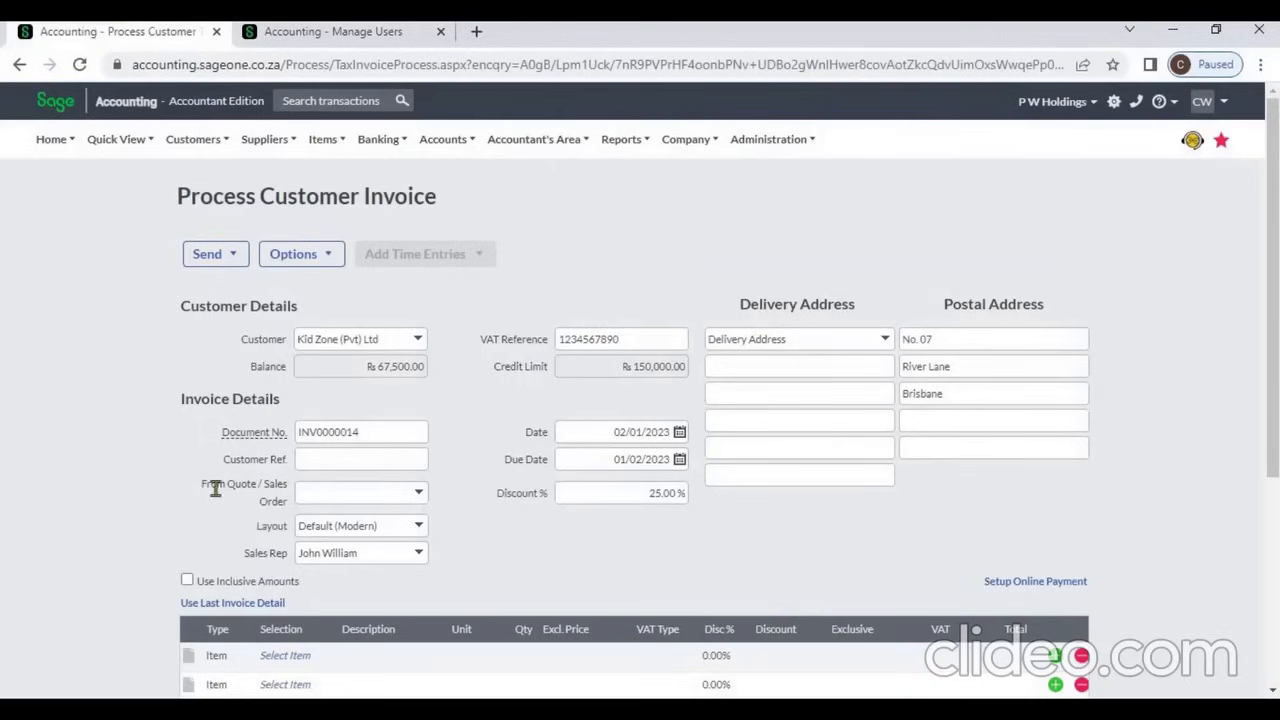
Examine the invoice's Customer Ref. field and the quotes and sales orders it can be created from.
click(341, 464)
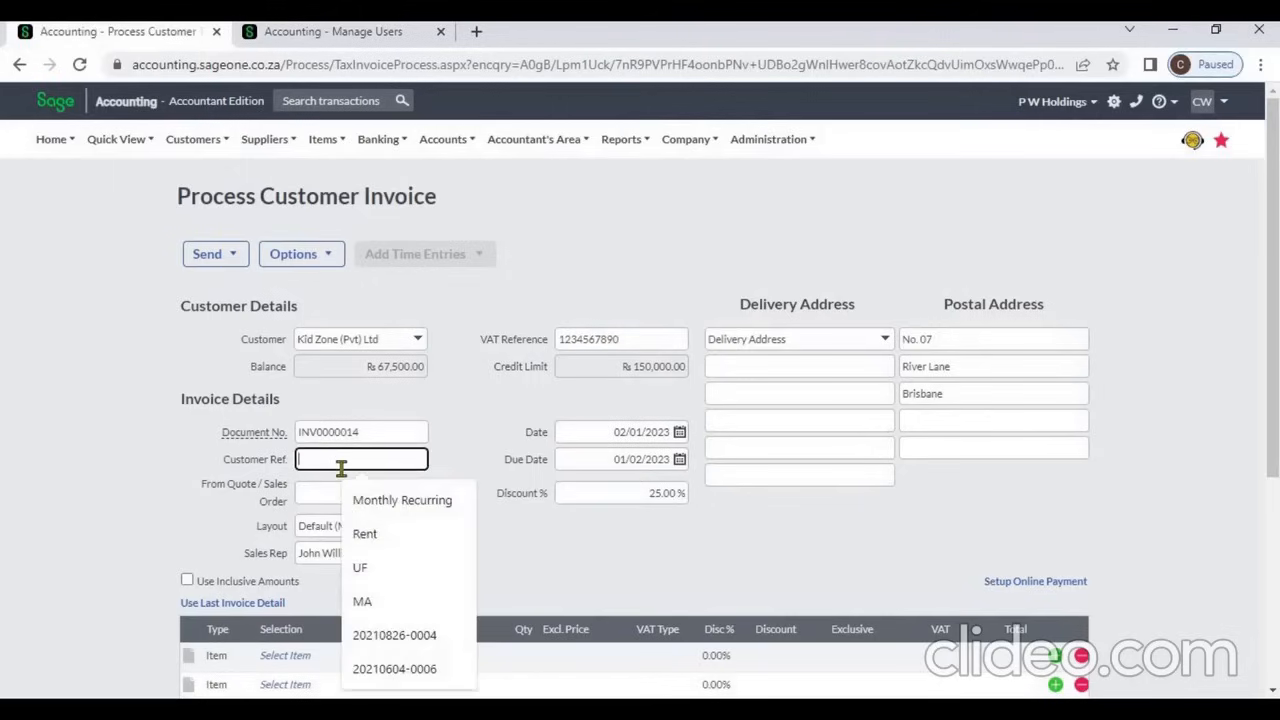
click(474, 465)
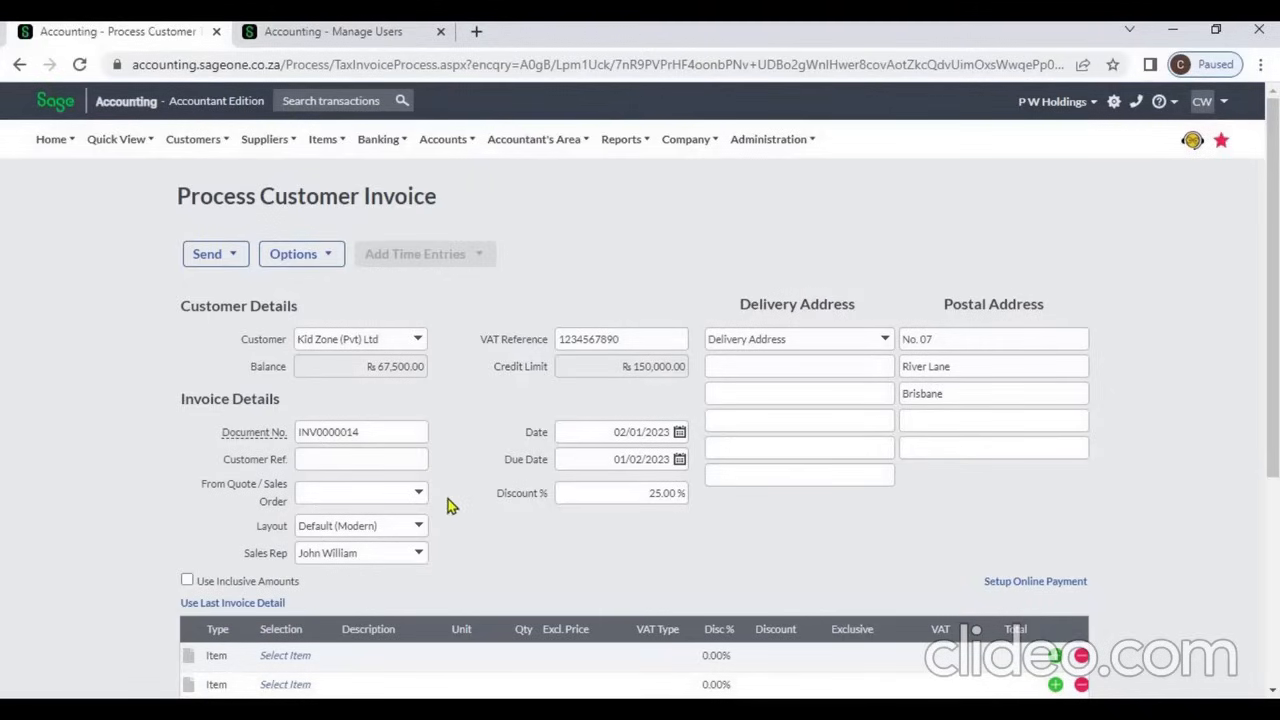
click(419, 493)
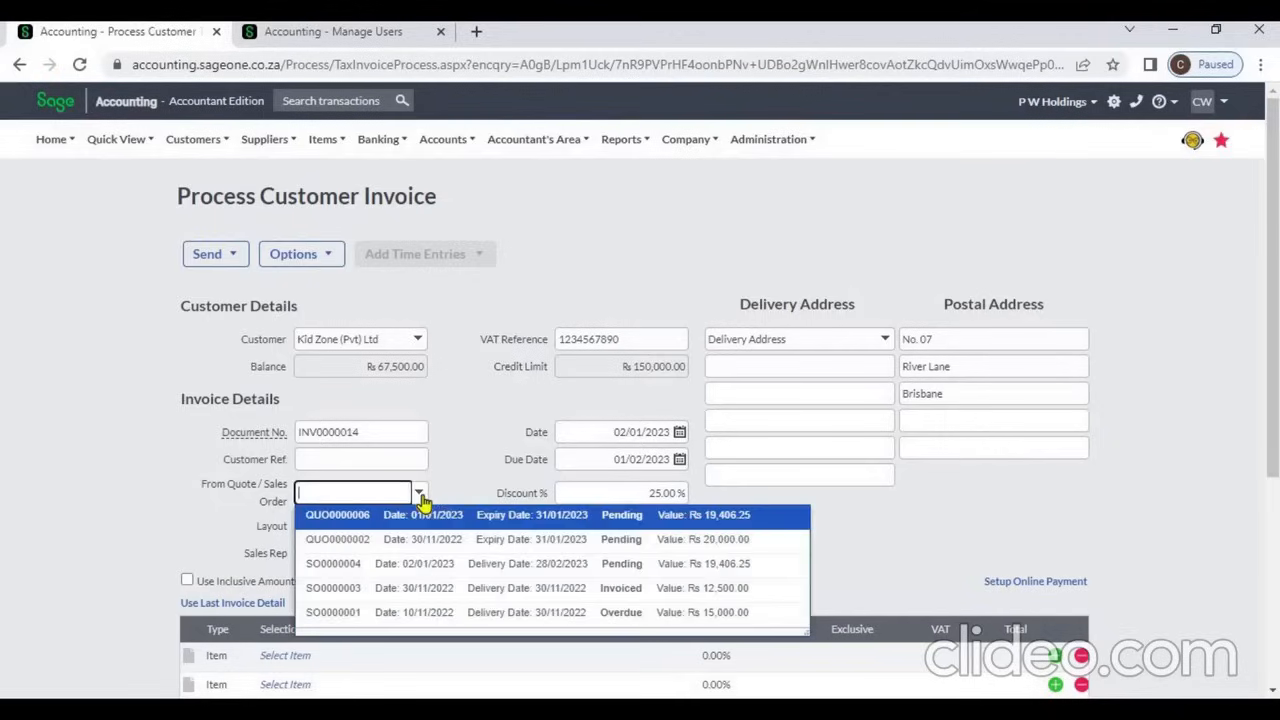
click(485, 467)
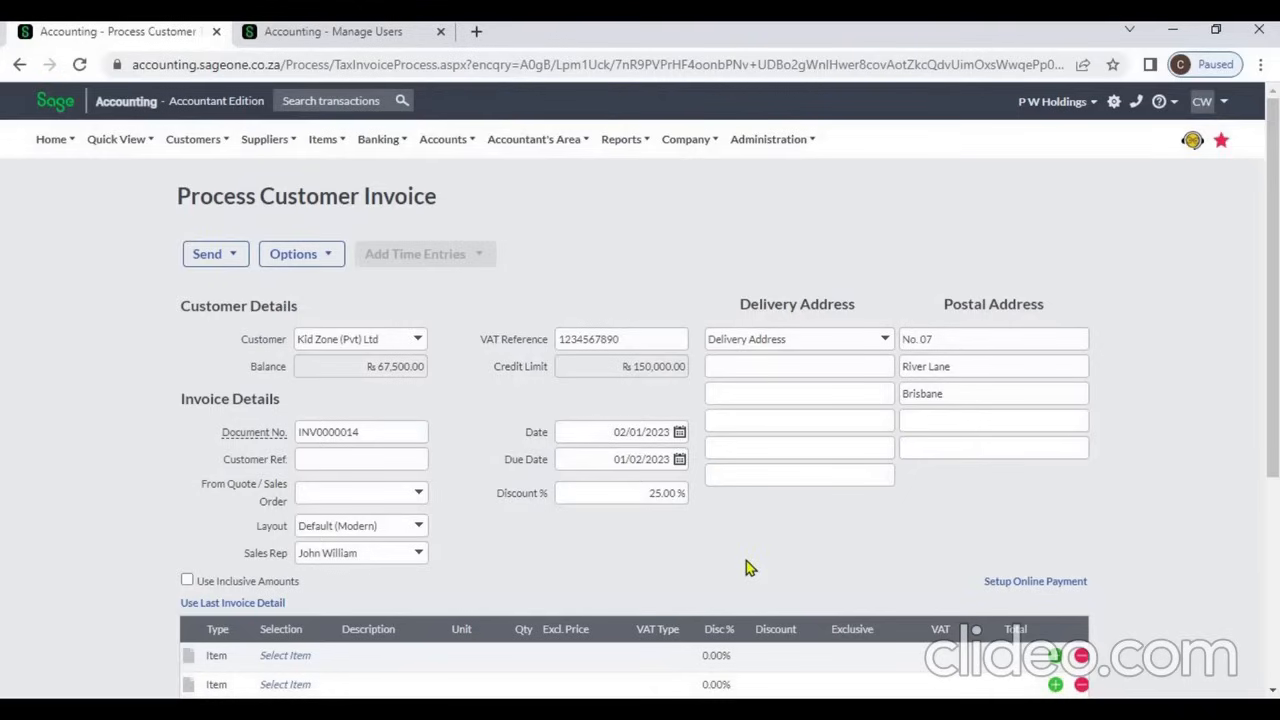
Examine the layout choices available for the invoice without changing the current layout.
click(1272, 692)
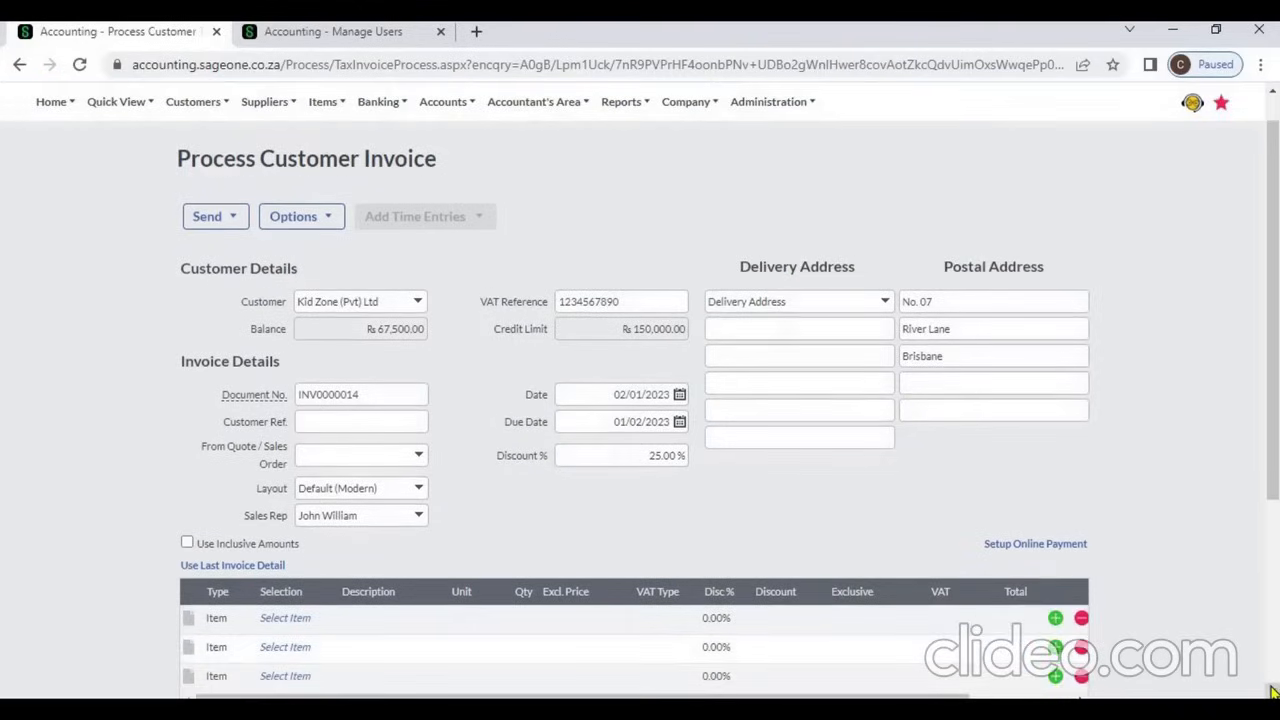
click(1272, 692)
click(1272, 692)
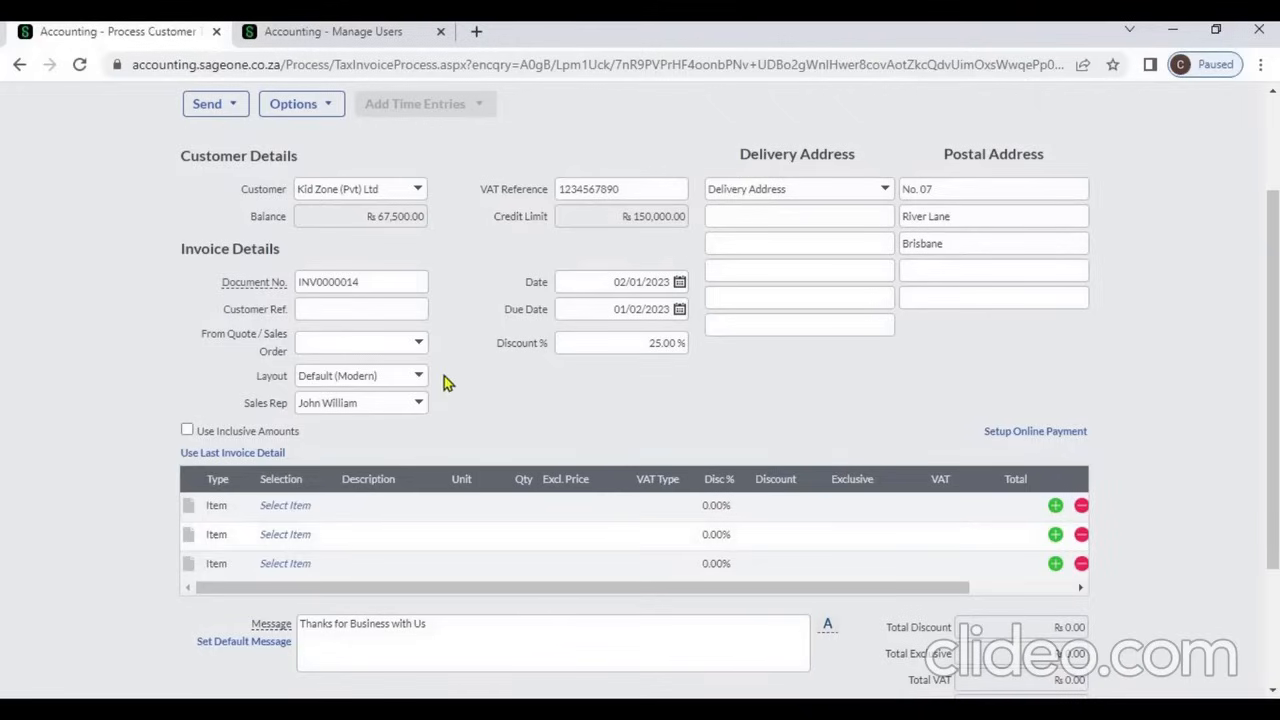
click(419, 379)
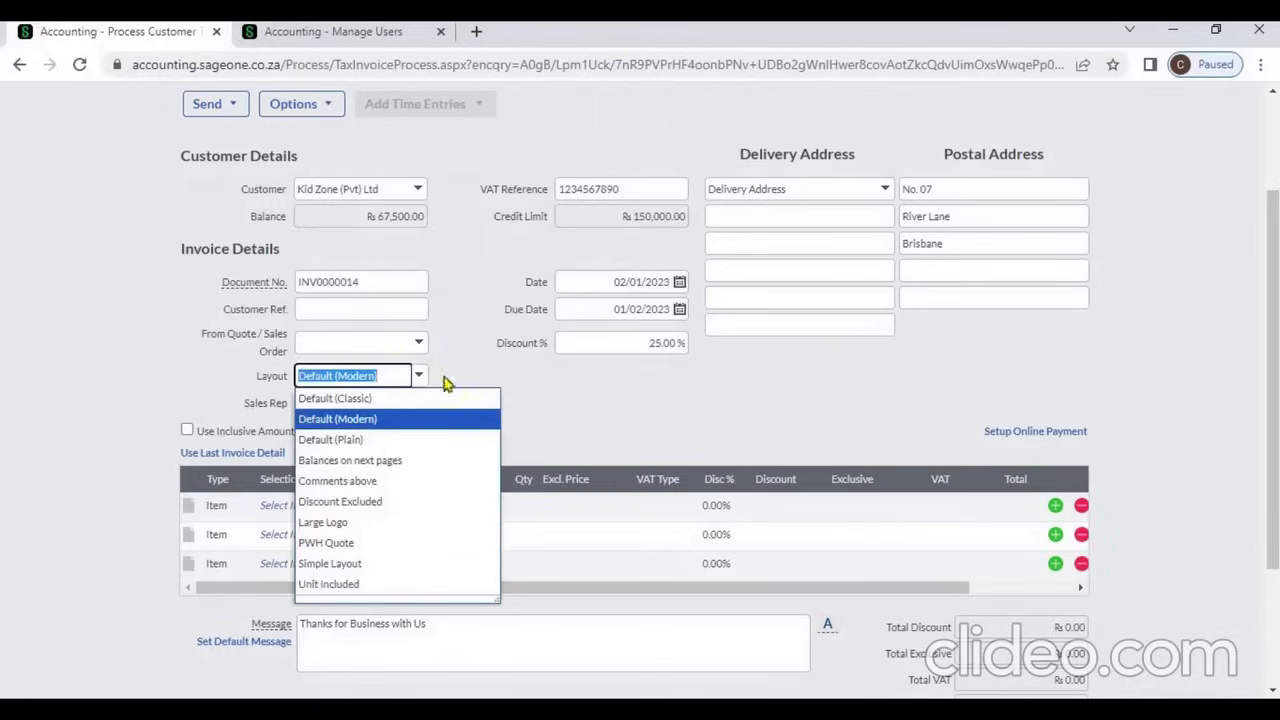
click(601, 407)
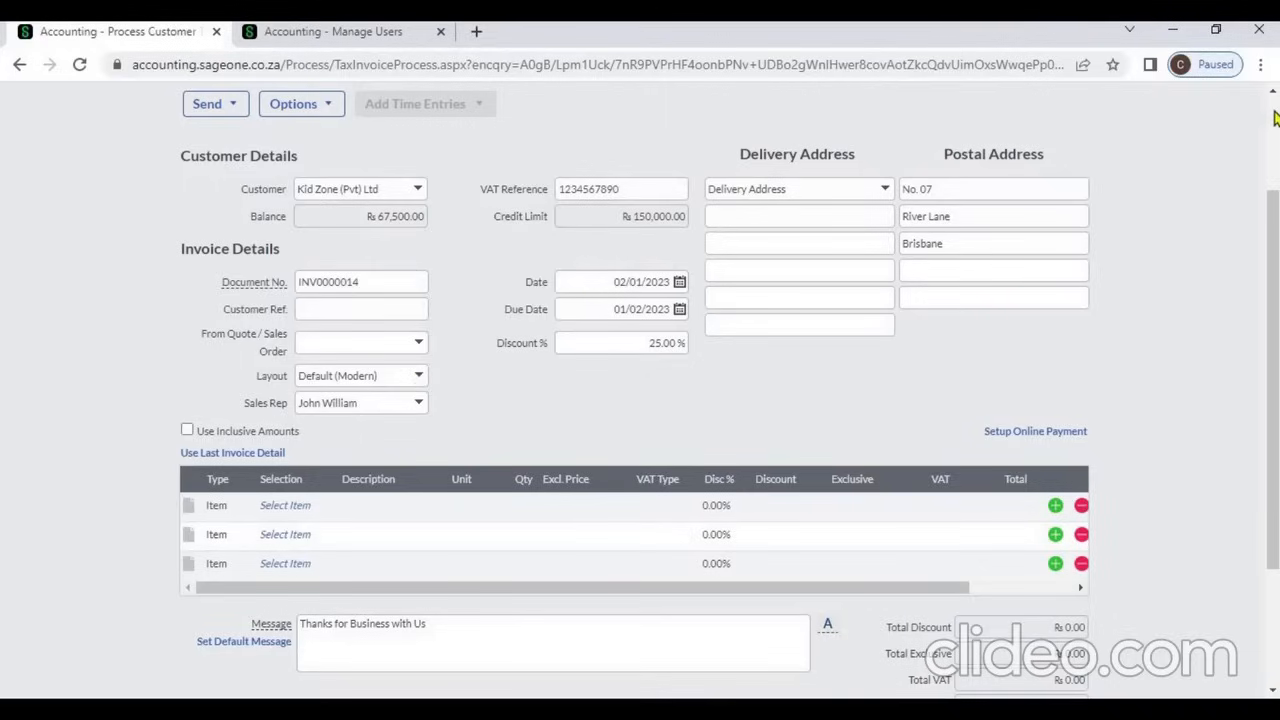
scroll(602, 484, up, 1)
scroll(602, 484, up, 1)
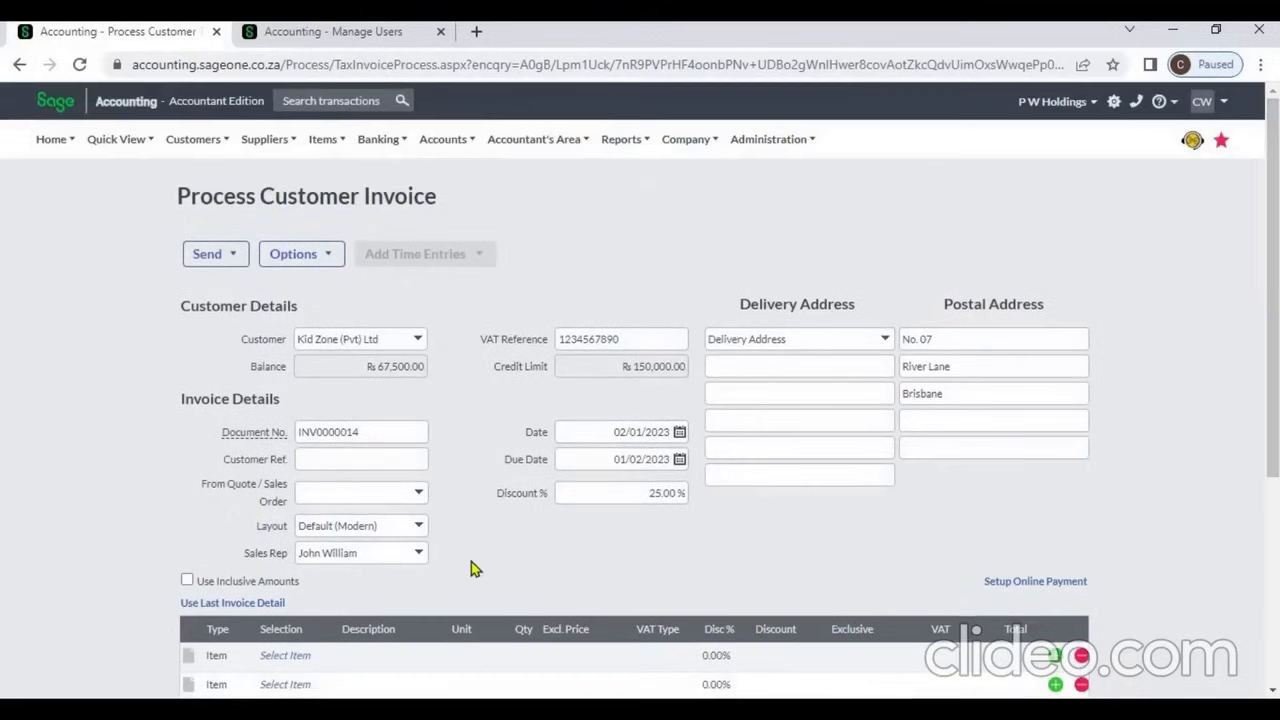
Check the sales representatives that can be assigned to the invoice, keeping the customer's default rep.
click(419, 556)
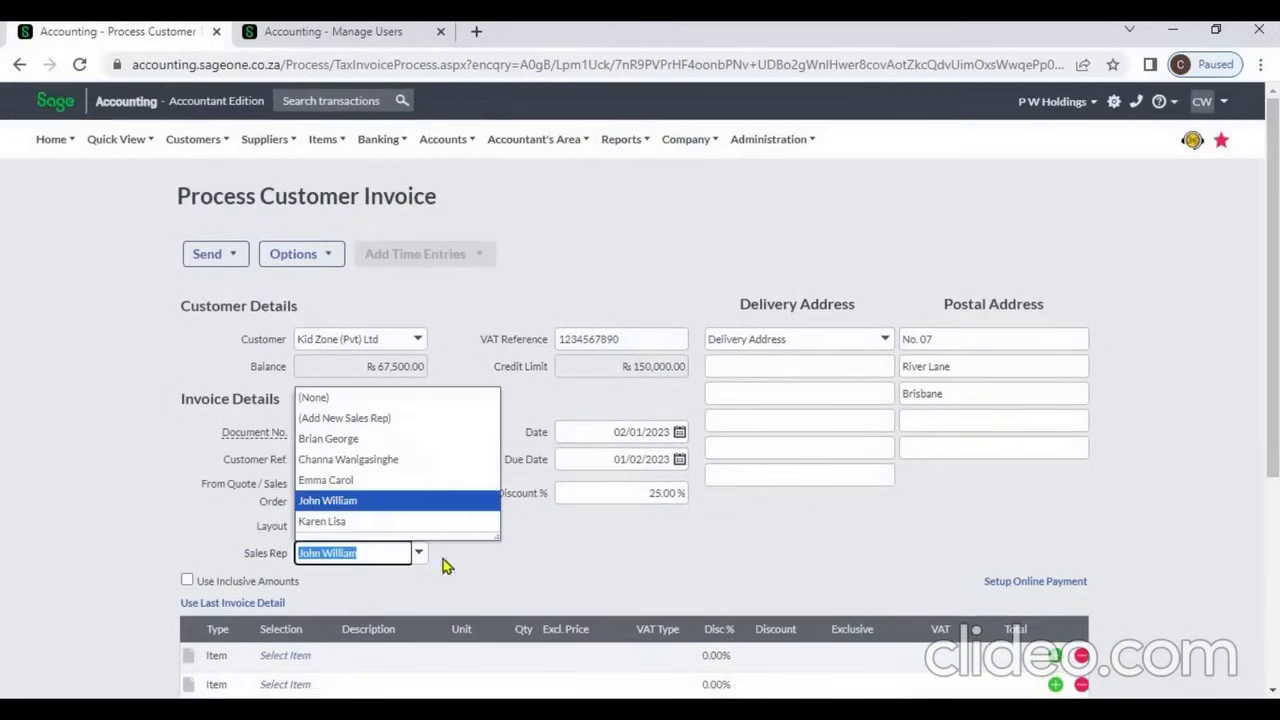
click(515, 587)
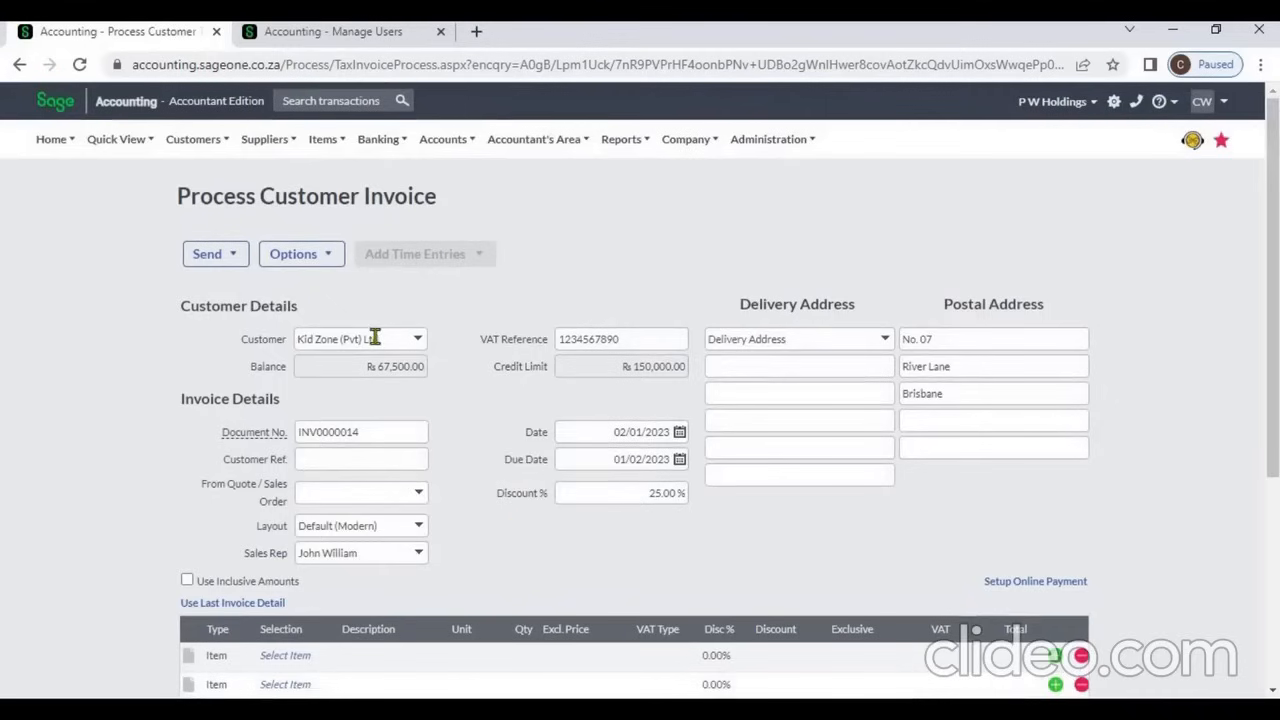
click(421, 556)
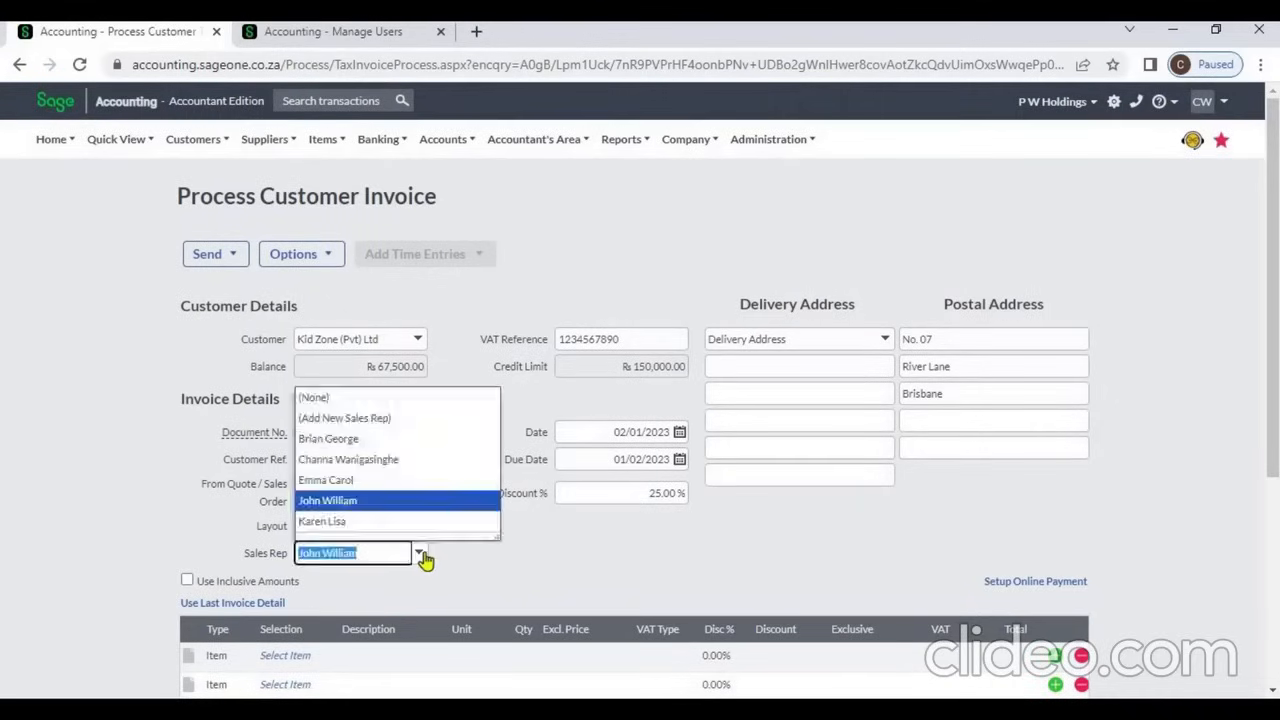
click(502, 568)
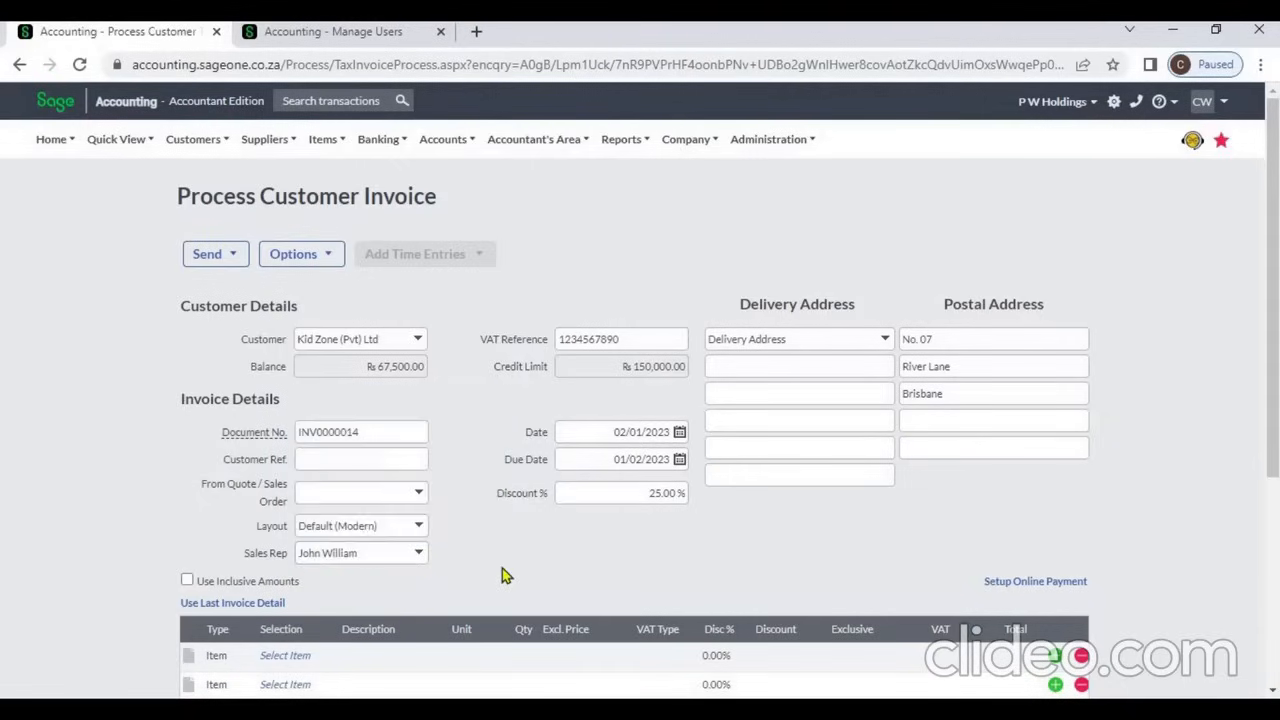
Inspect the invoice's Date and Due Date fields without changing them.
click(602, 428)
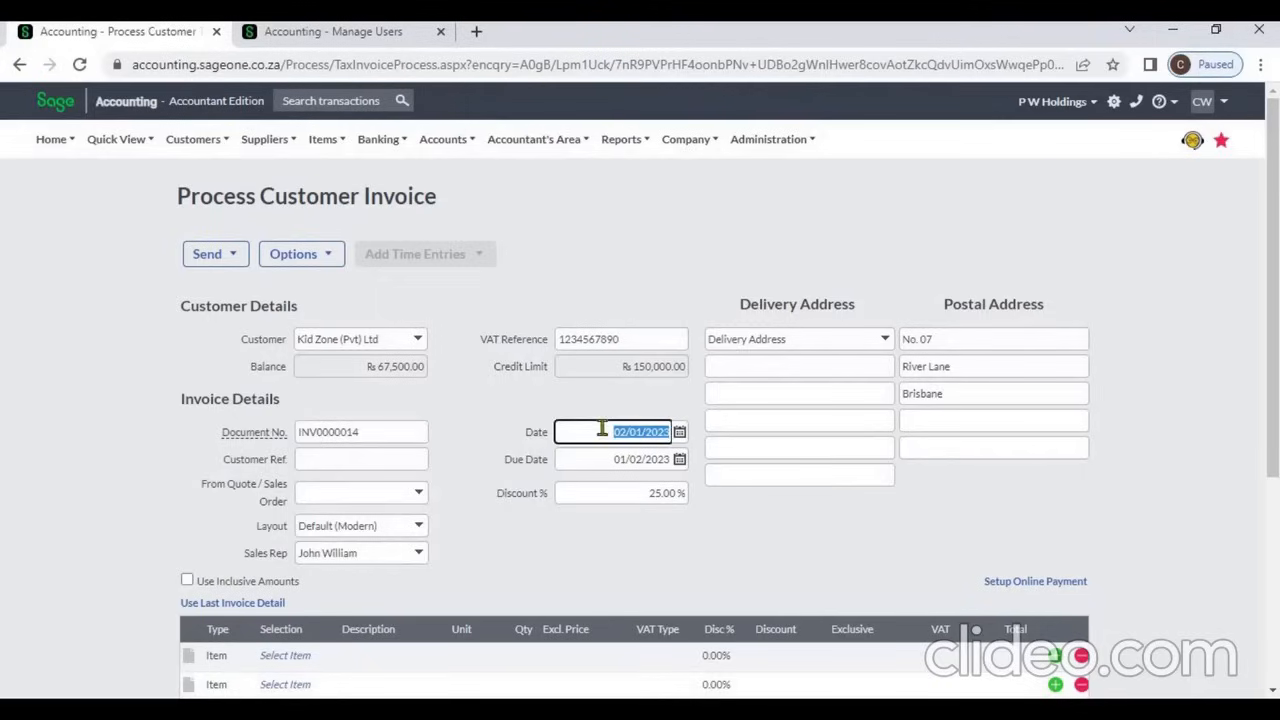
click(604, 455)
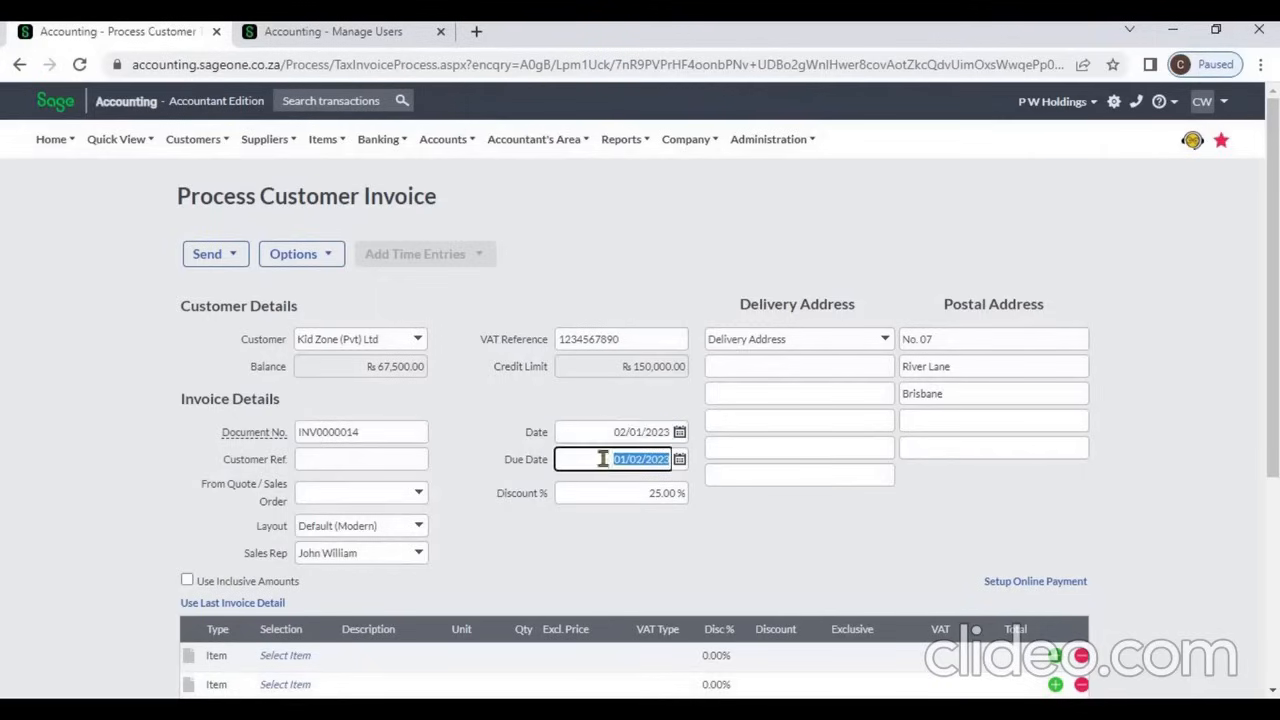
click(595, 560)
Open the Kid Zone (Pvt) Ltd customer record from the customer list and check its default discount and payment due date settings.
click(368, 32)
mouse_move(199, 149)
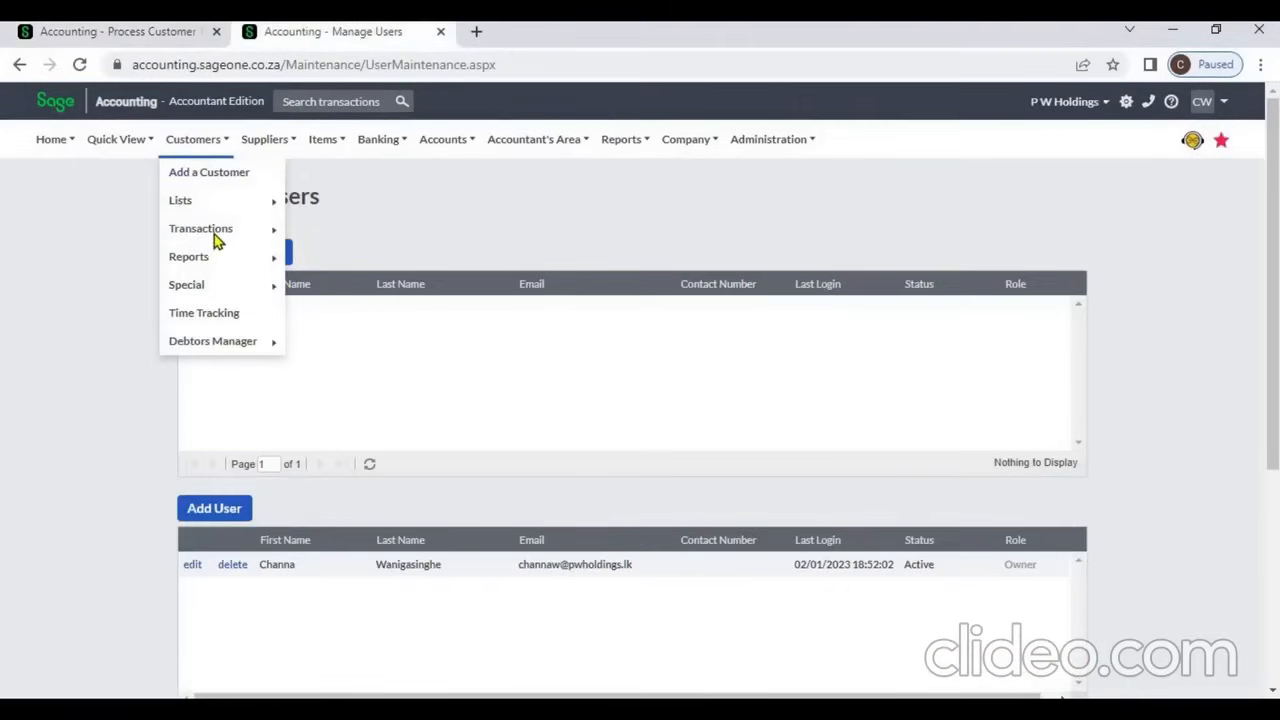
mouse_move(211, 203)
click(310, 205)
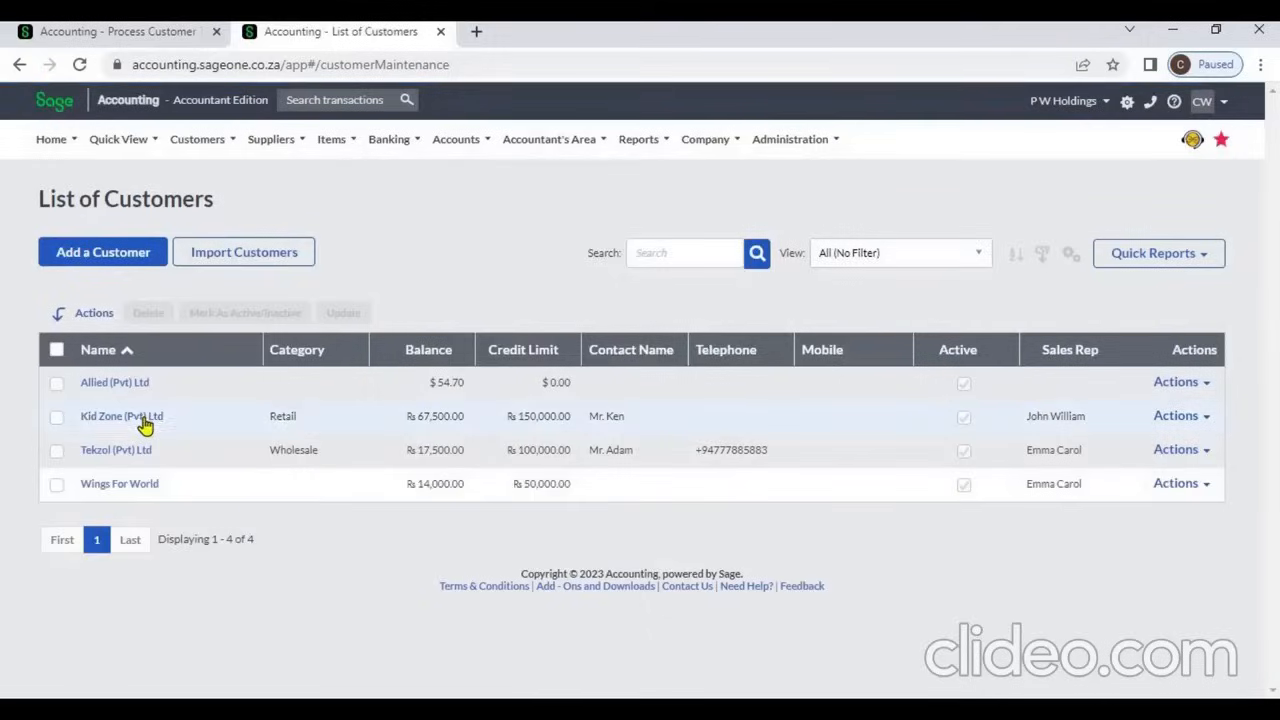
click(145, 423)
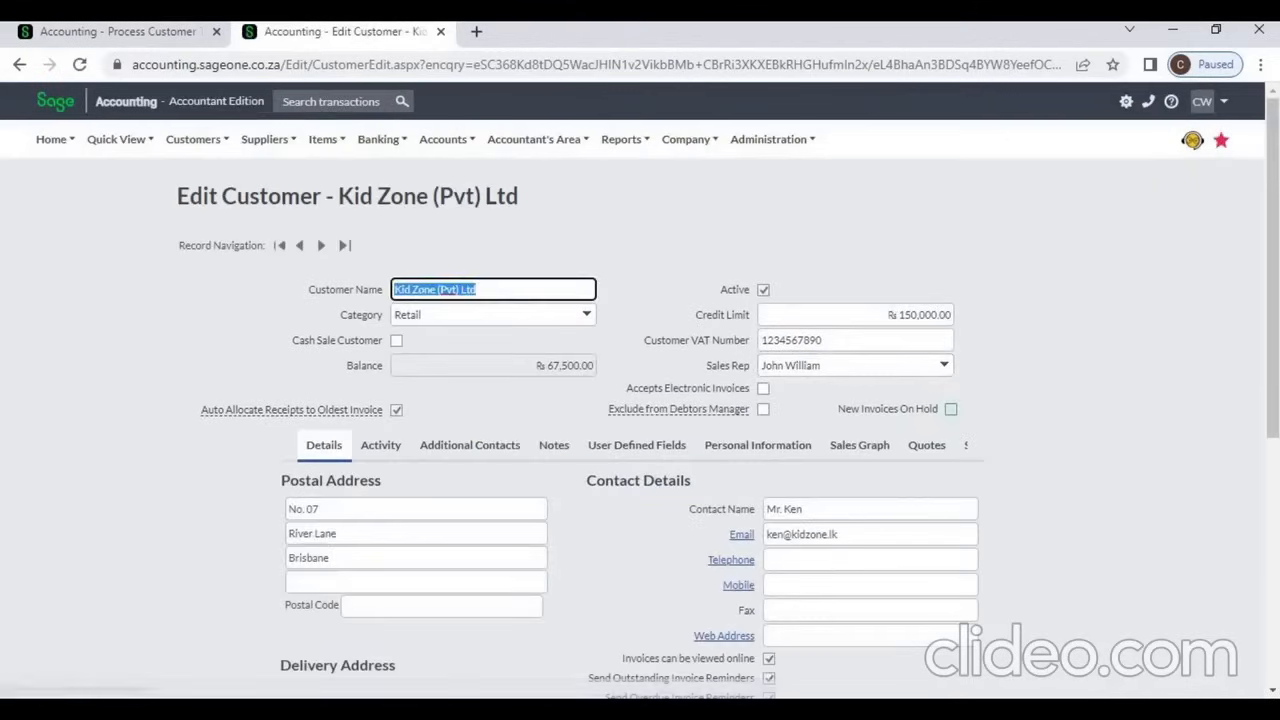
scroll(946, 383, down, 5)
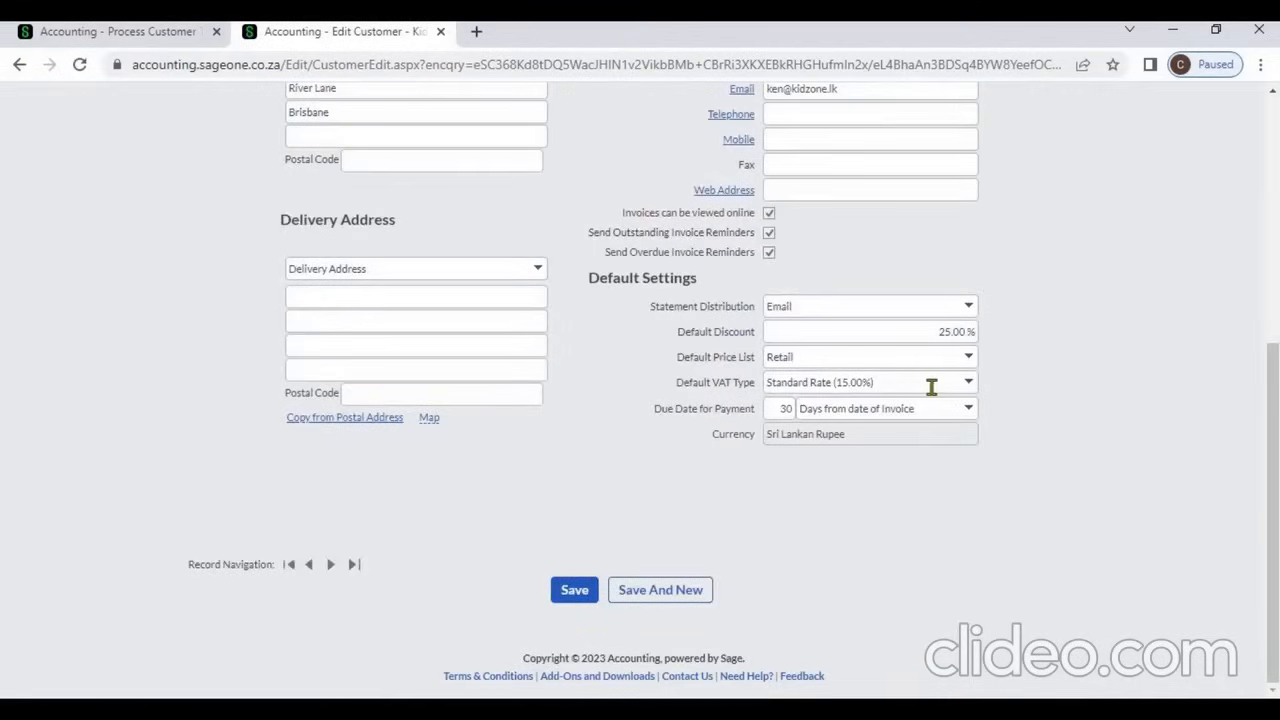
click(168, 32)
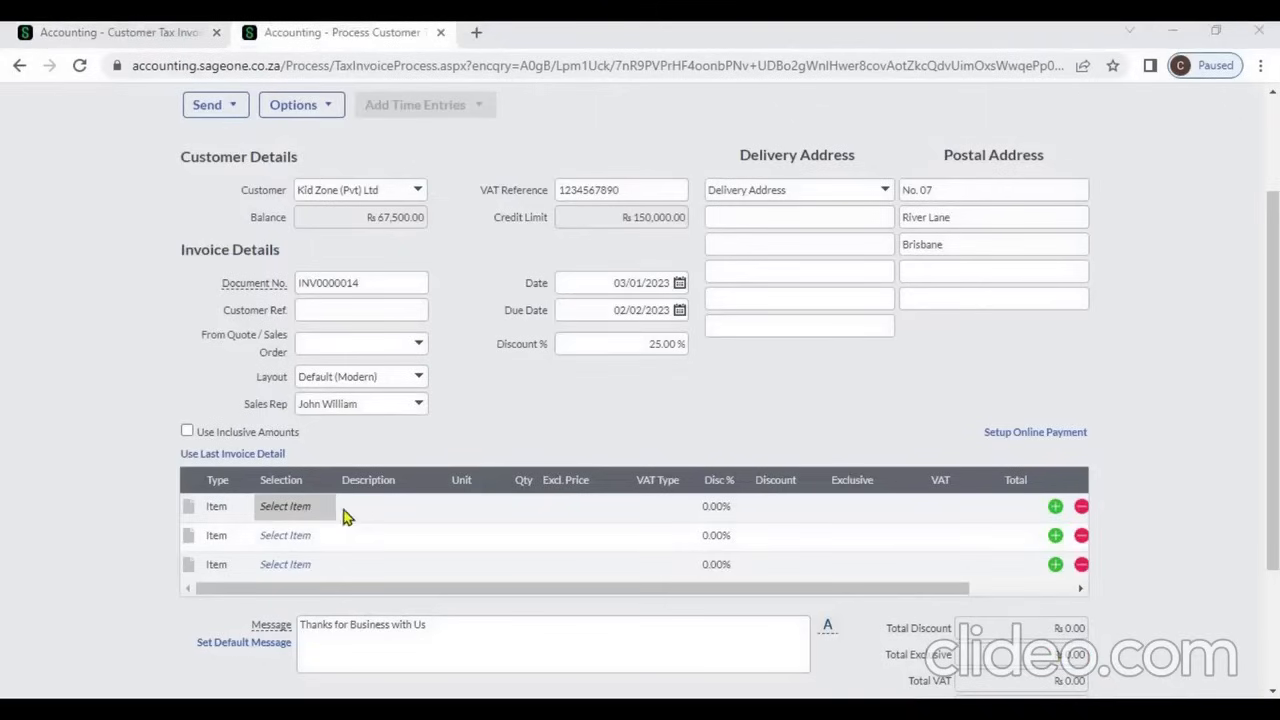
Add item SBCA to the first invoice line and try inclusive amounts before switching back to exclusive pricing.
click(330, 518)
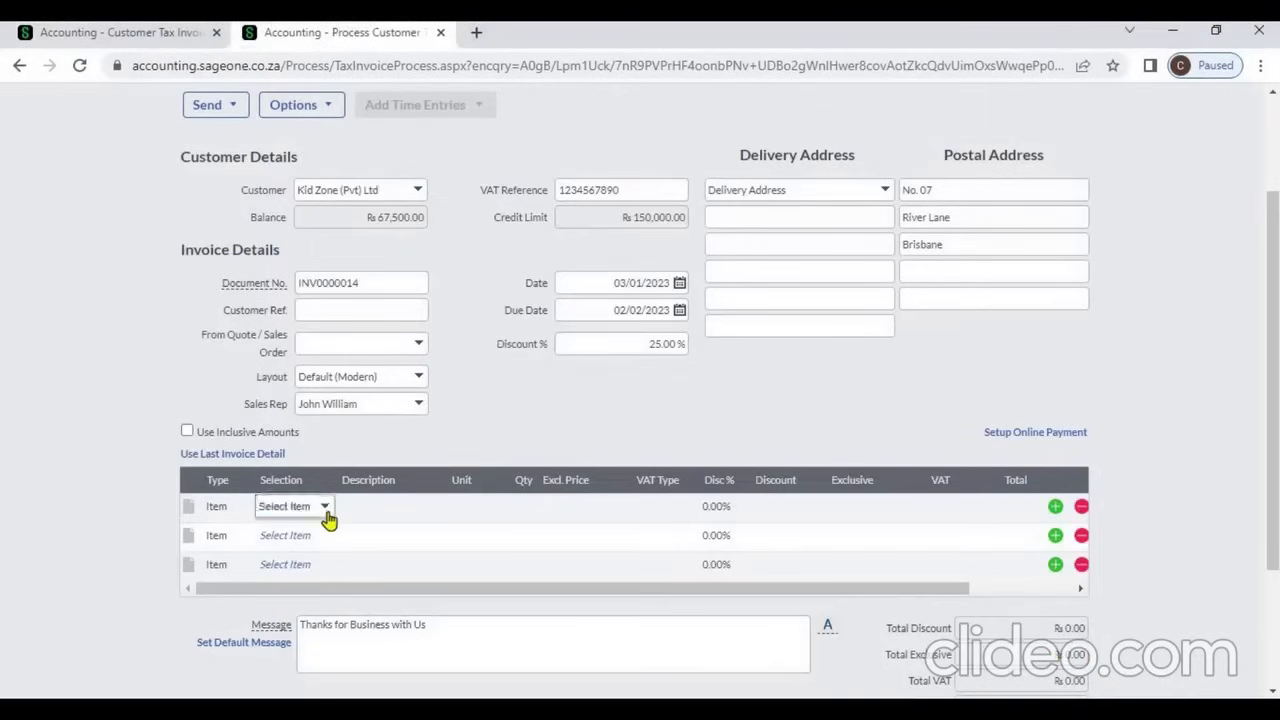
click(329, 594)
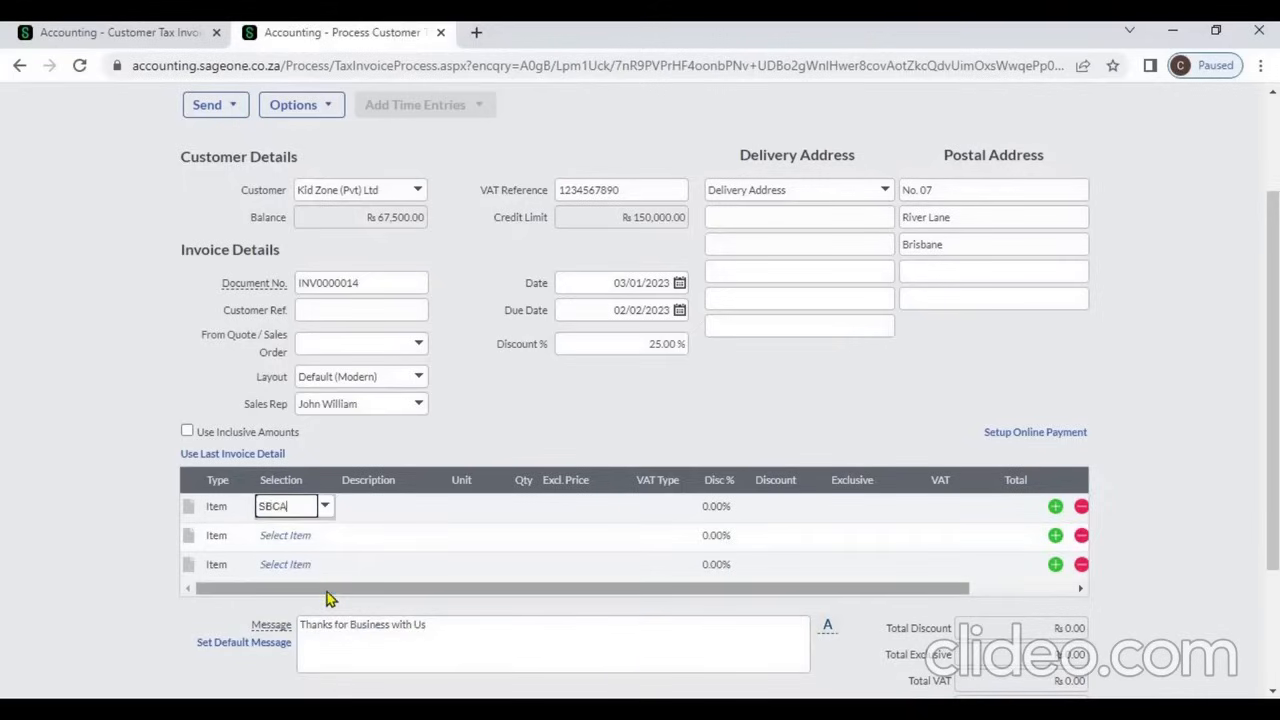
key(Tab)
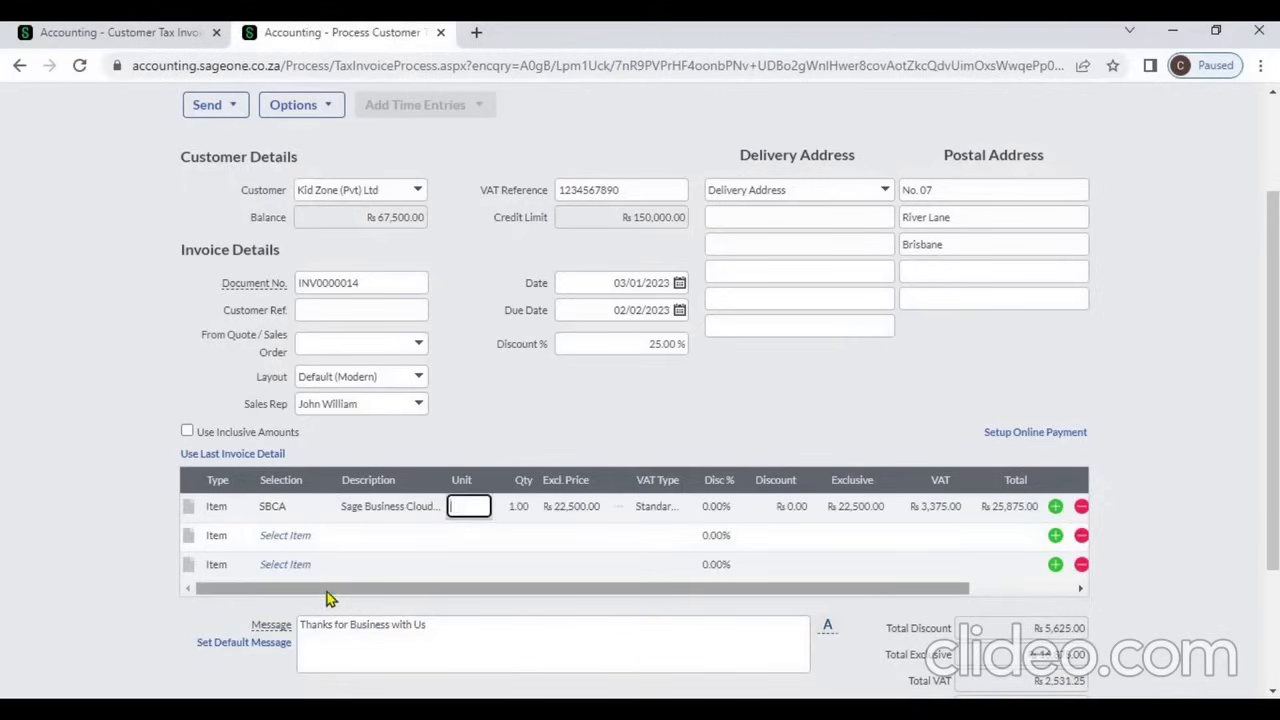
key(Tab)
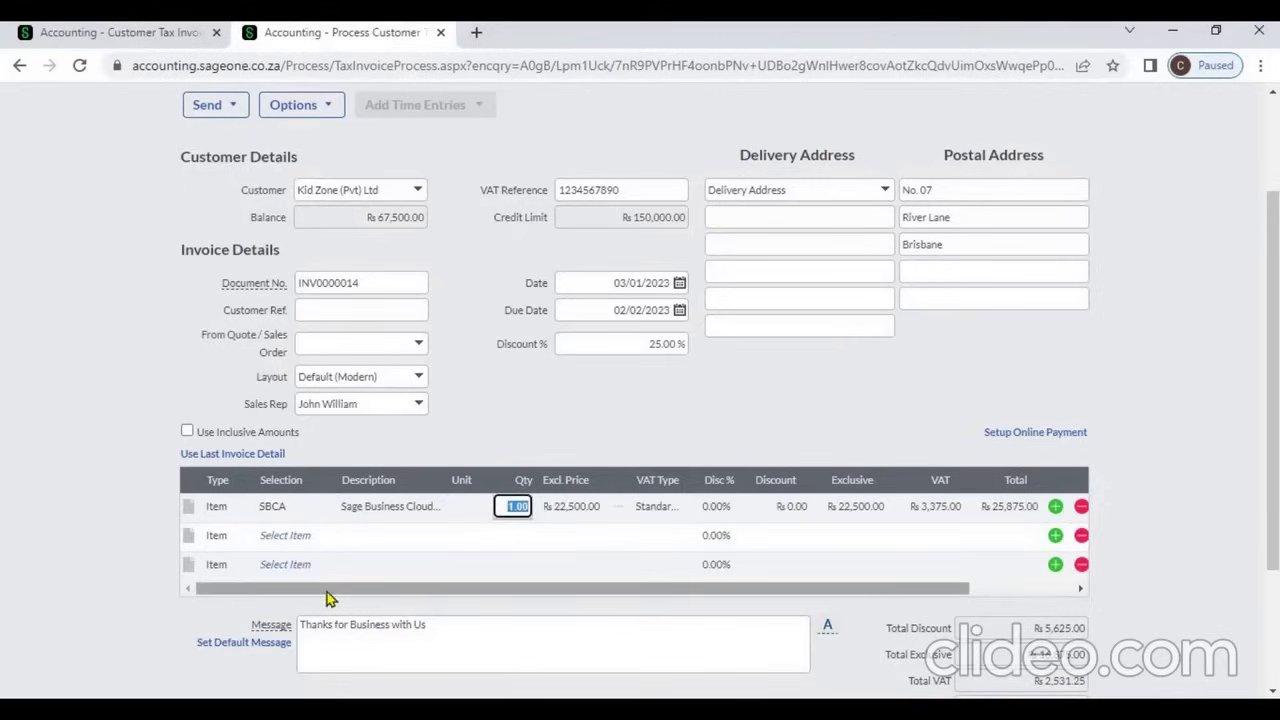
key(Tab)
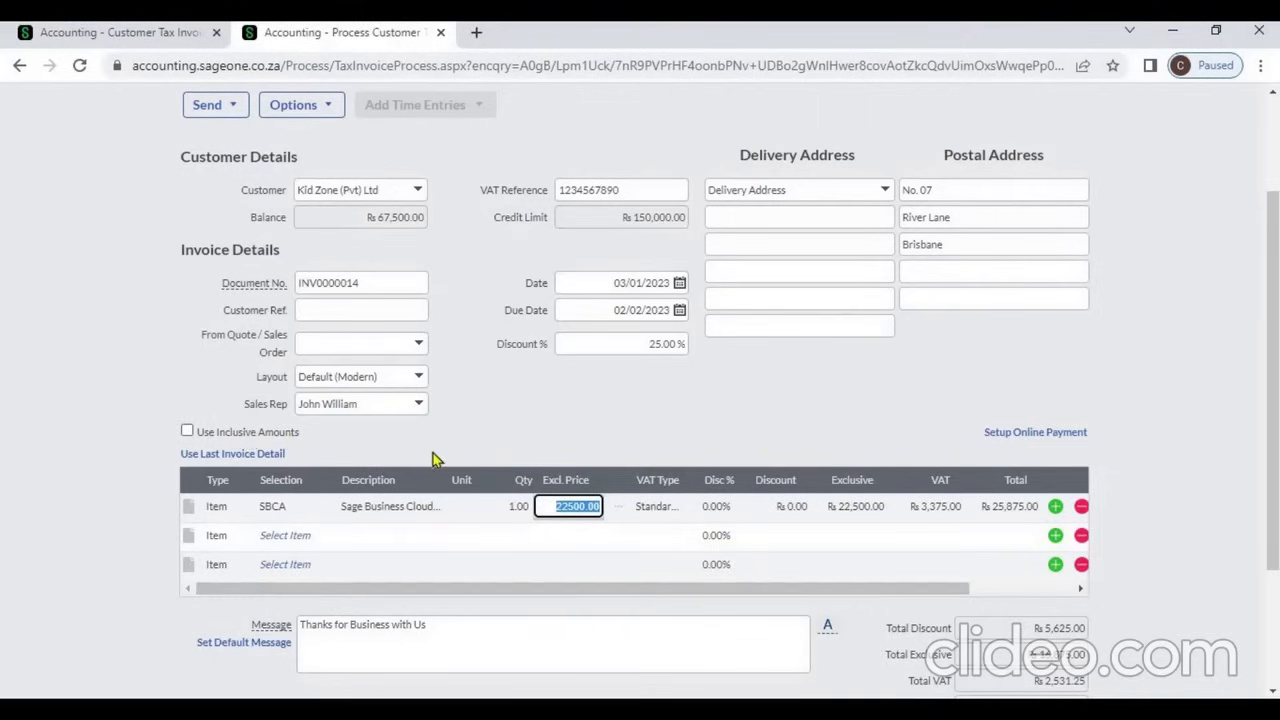
click(188, 432)
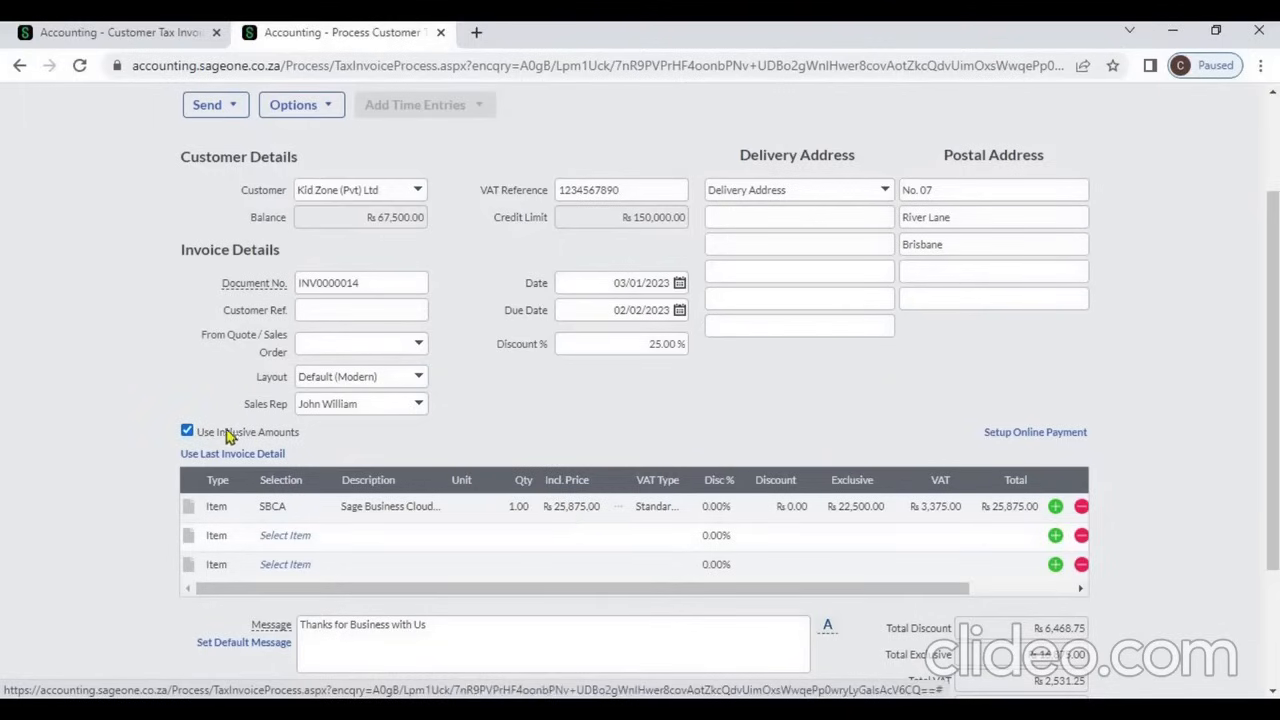
click(188, 432)
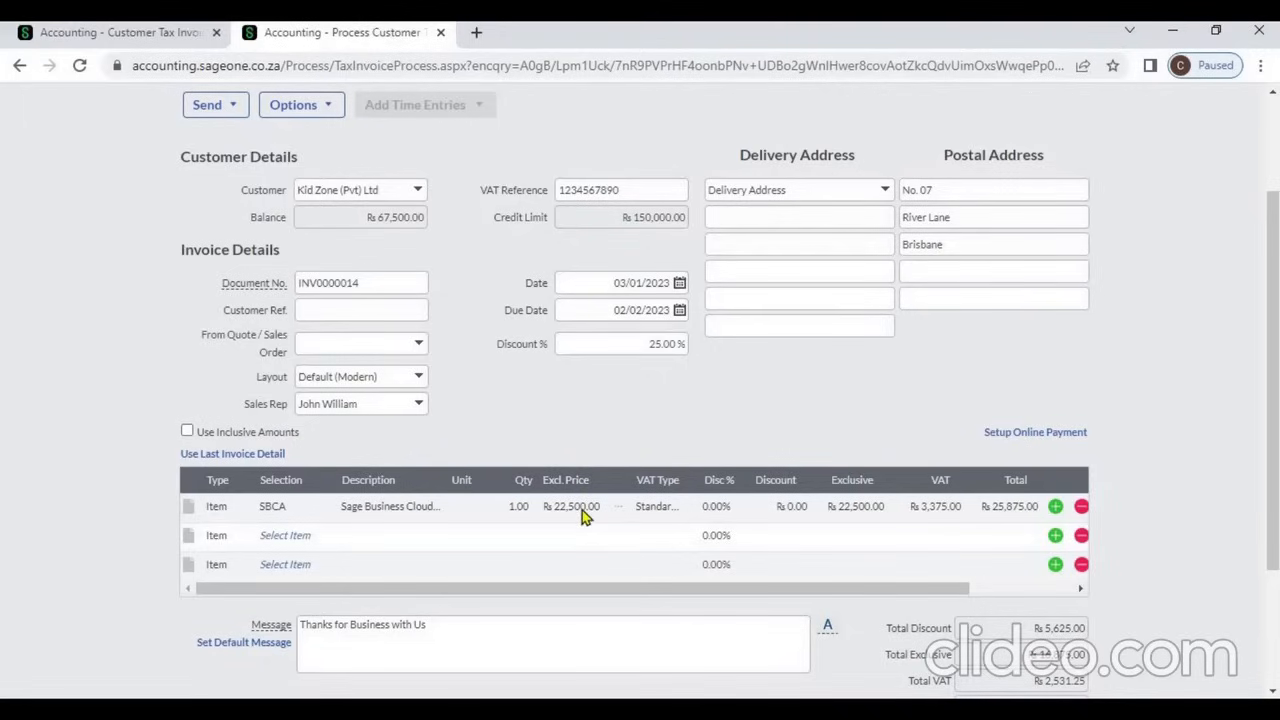
Delete the SBCA line and fill the invoice with the details of the last invoice.
click(1080, 508)
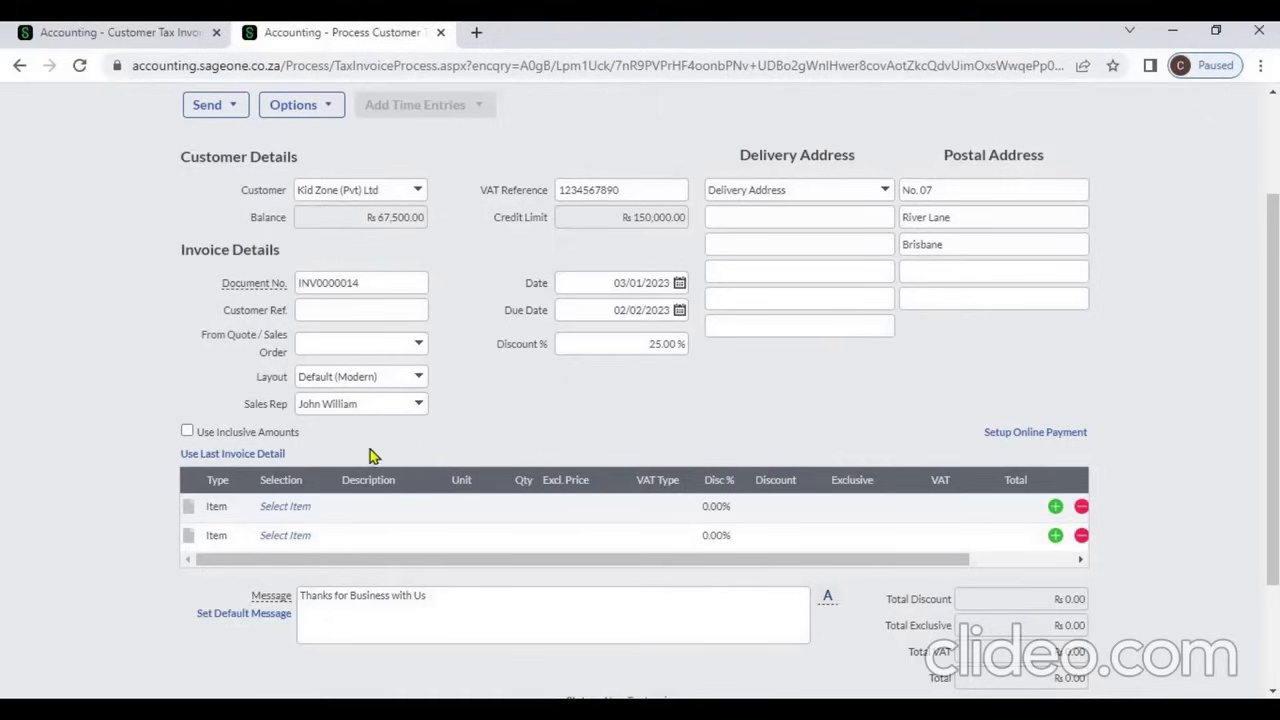
click(275, 455)
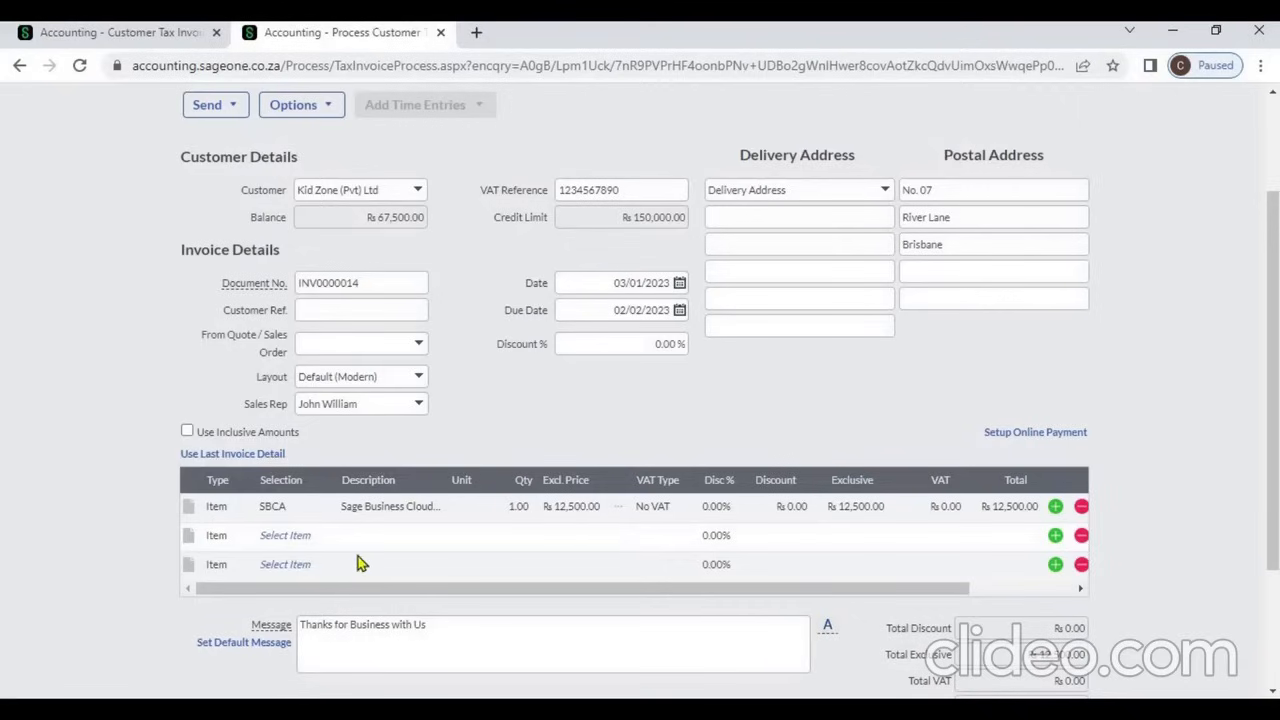
Check the available line types and the selectable items for the second invoice line, keeping the type as Item.
click(234, 538)
click(242, 540)
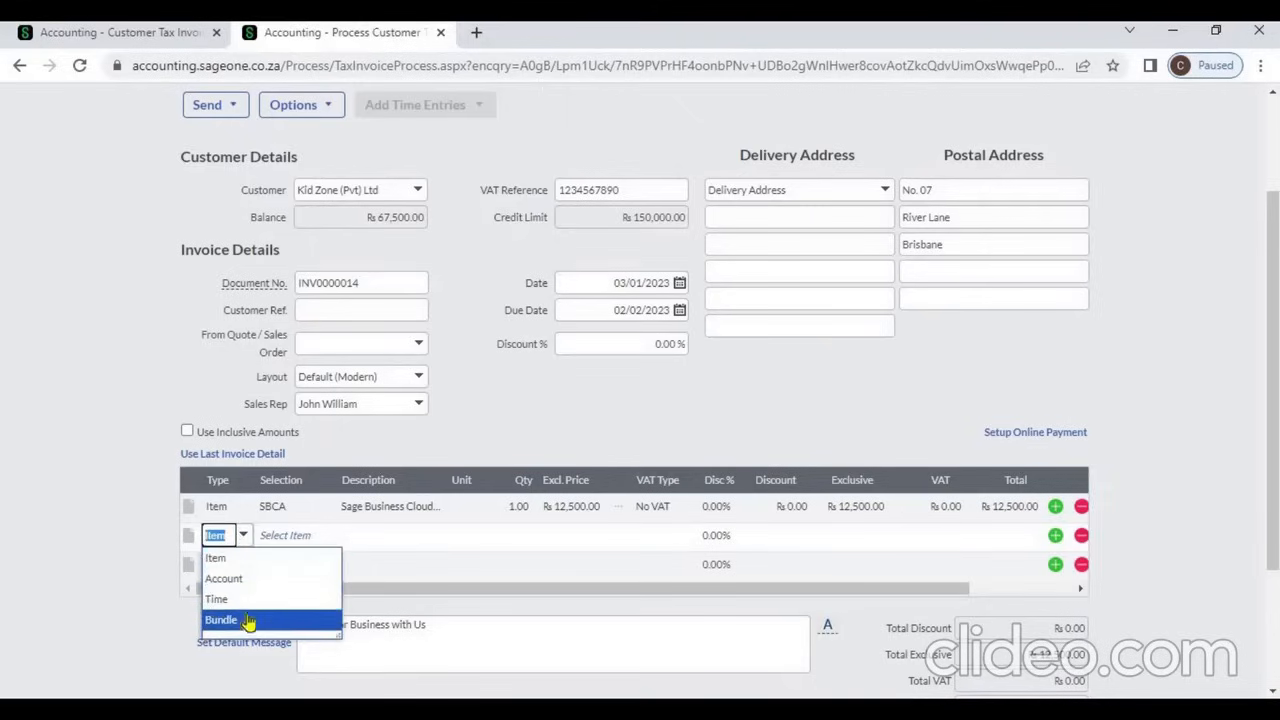
click(226, 558)
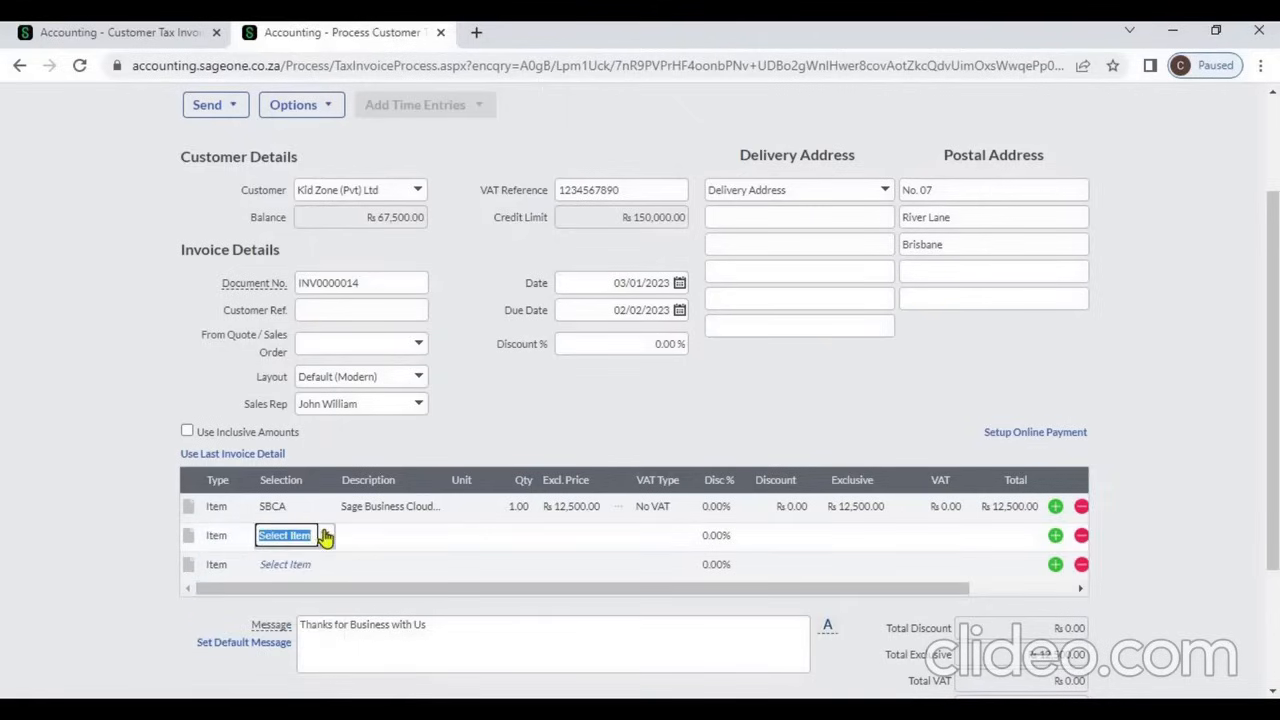
click(322, 535)
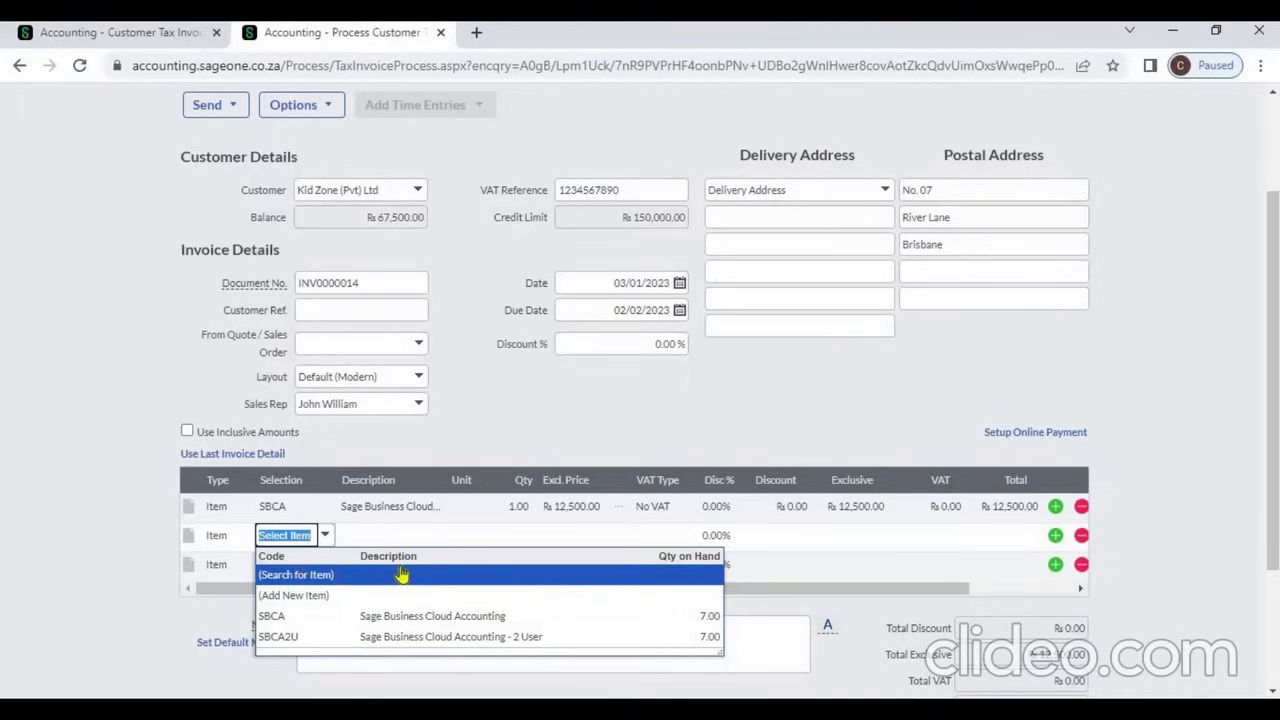
click(704, 428)
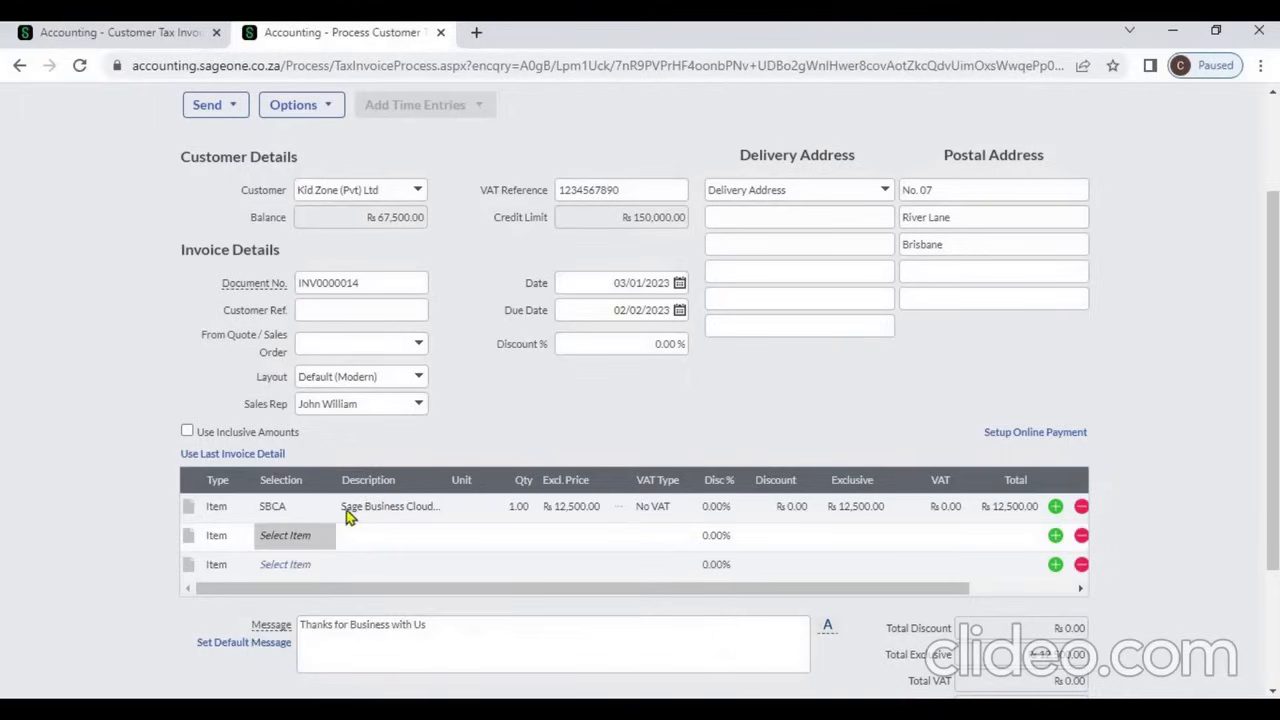
Try the Account type on the second invoice line and look through the accounts that can be selected.
click(238, 537)
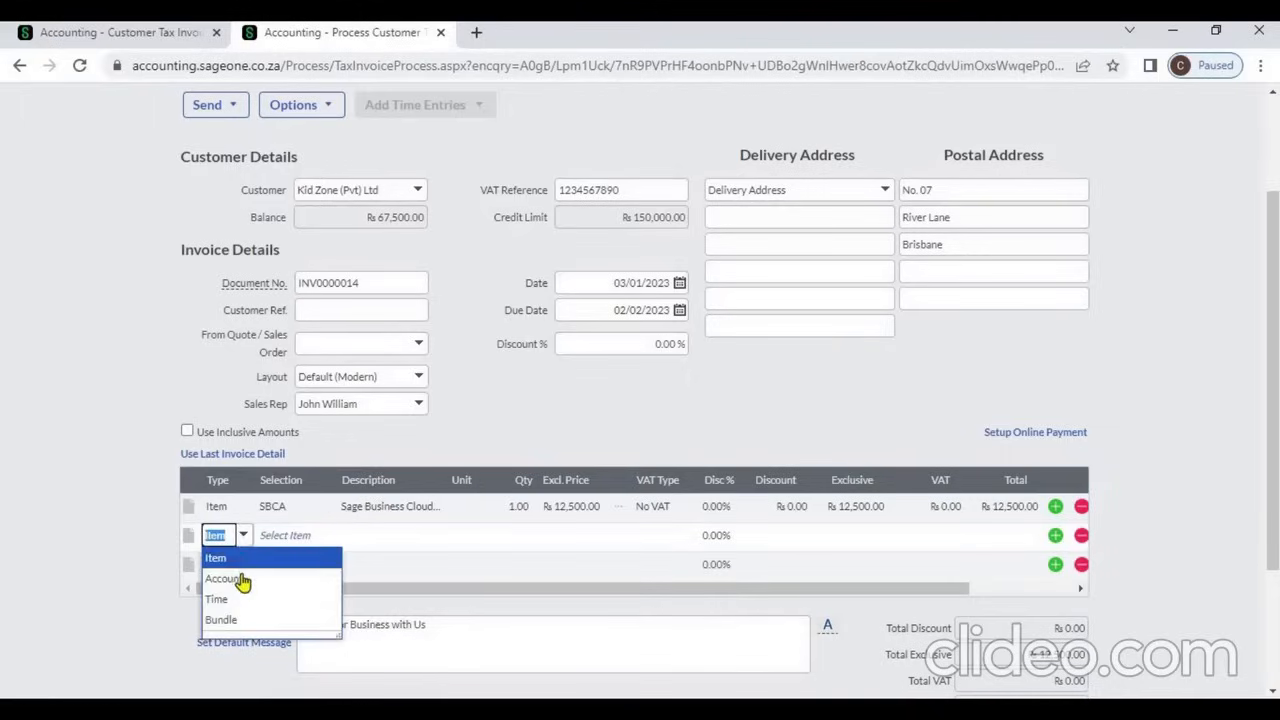
click(244, 579)
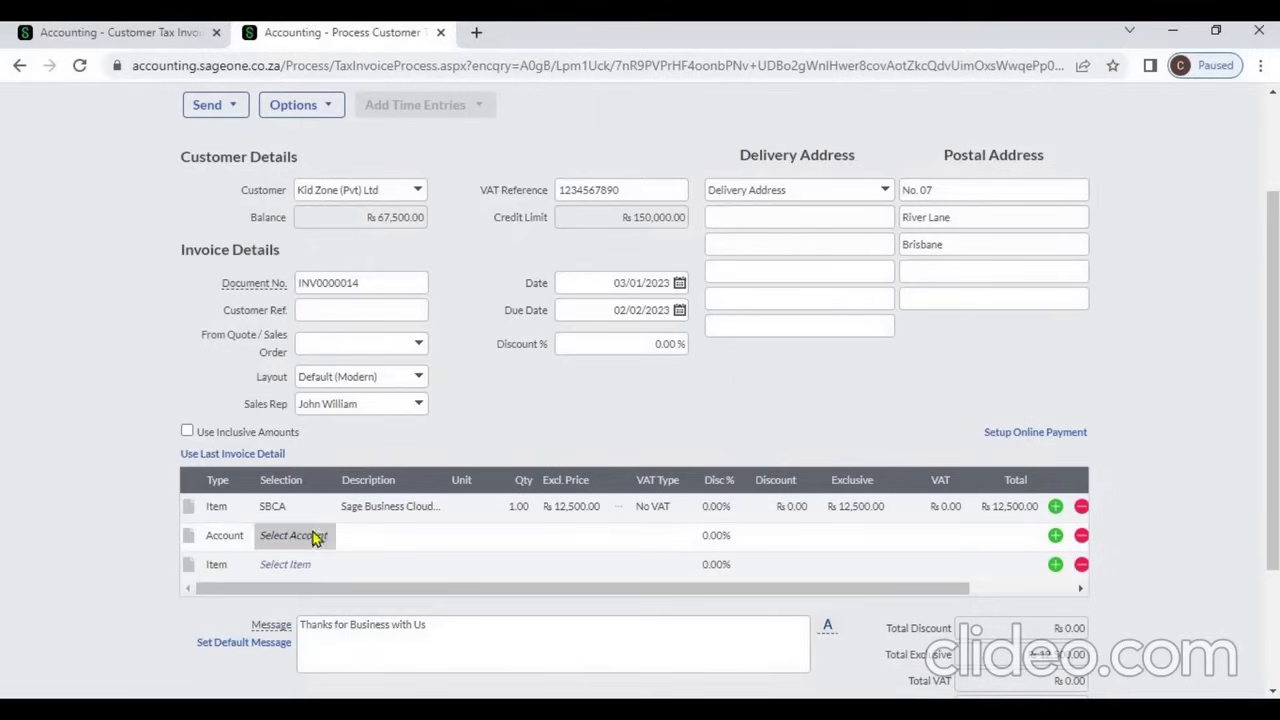
click(326, 539)
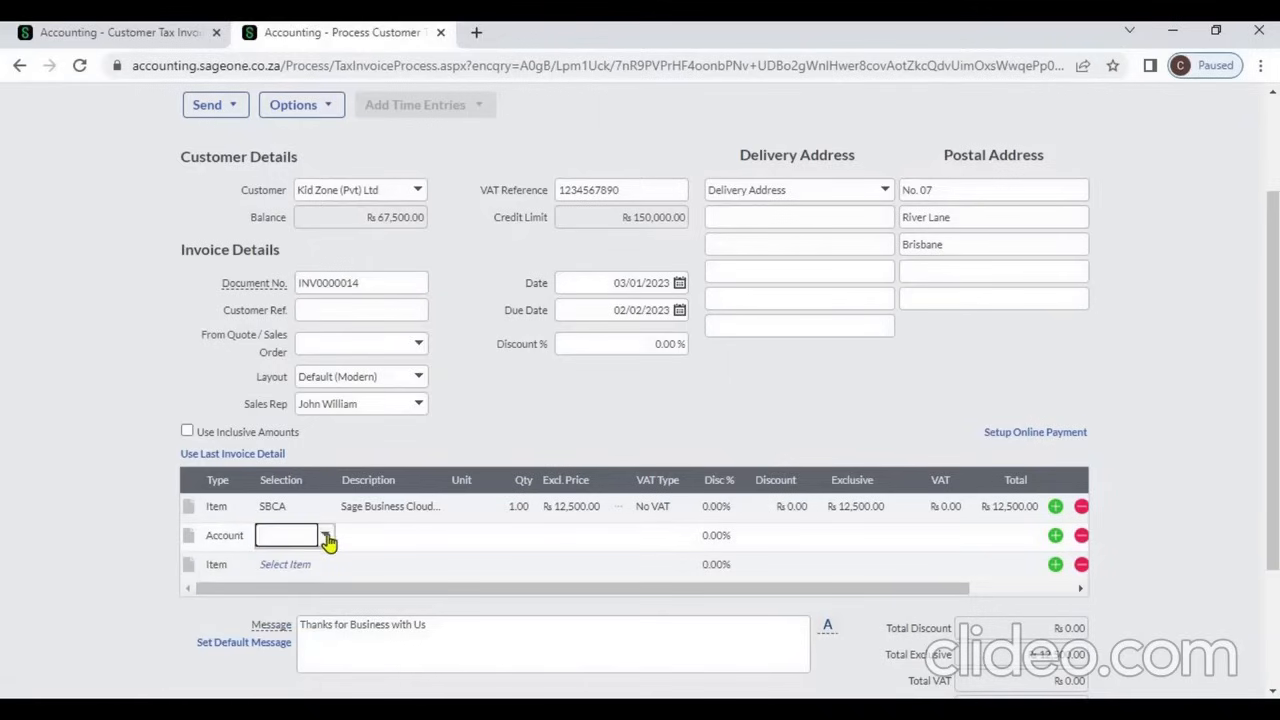
click(327, 538)
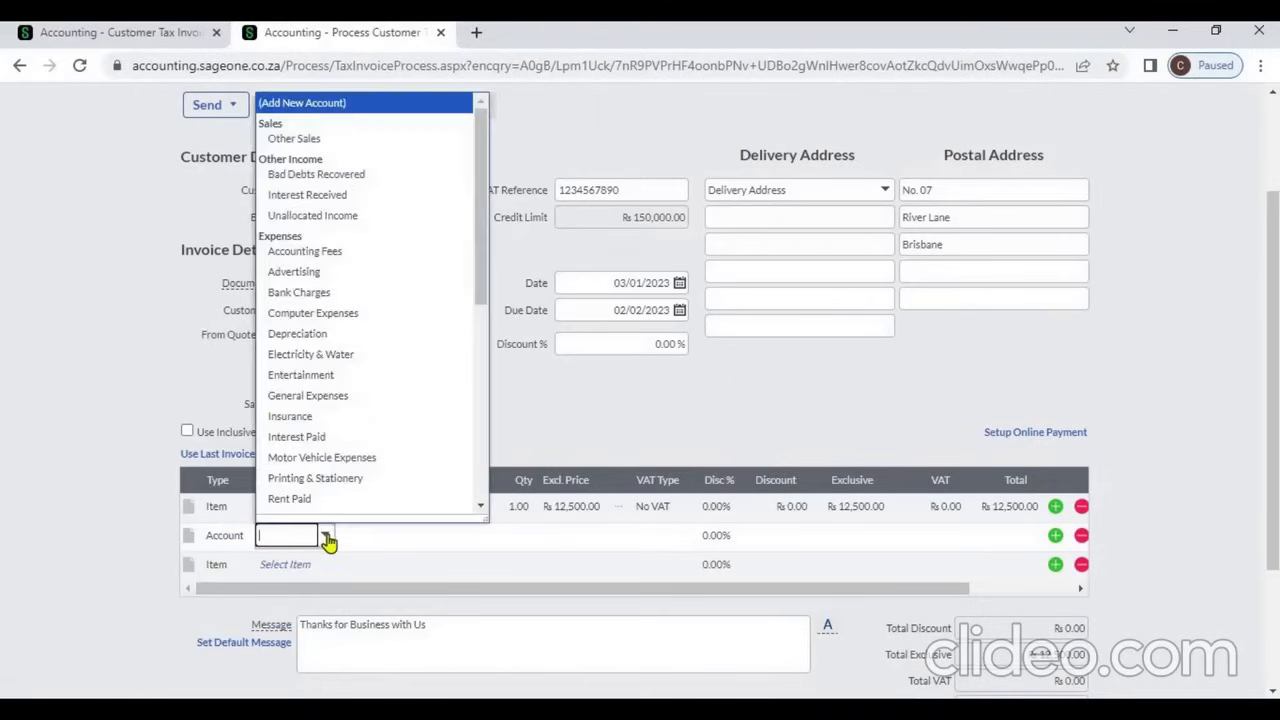
click(561, 421)
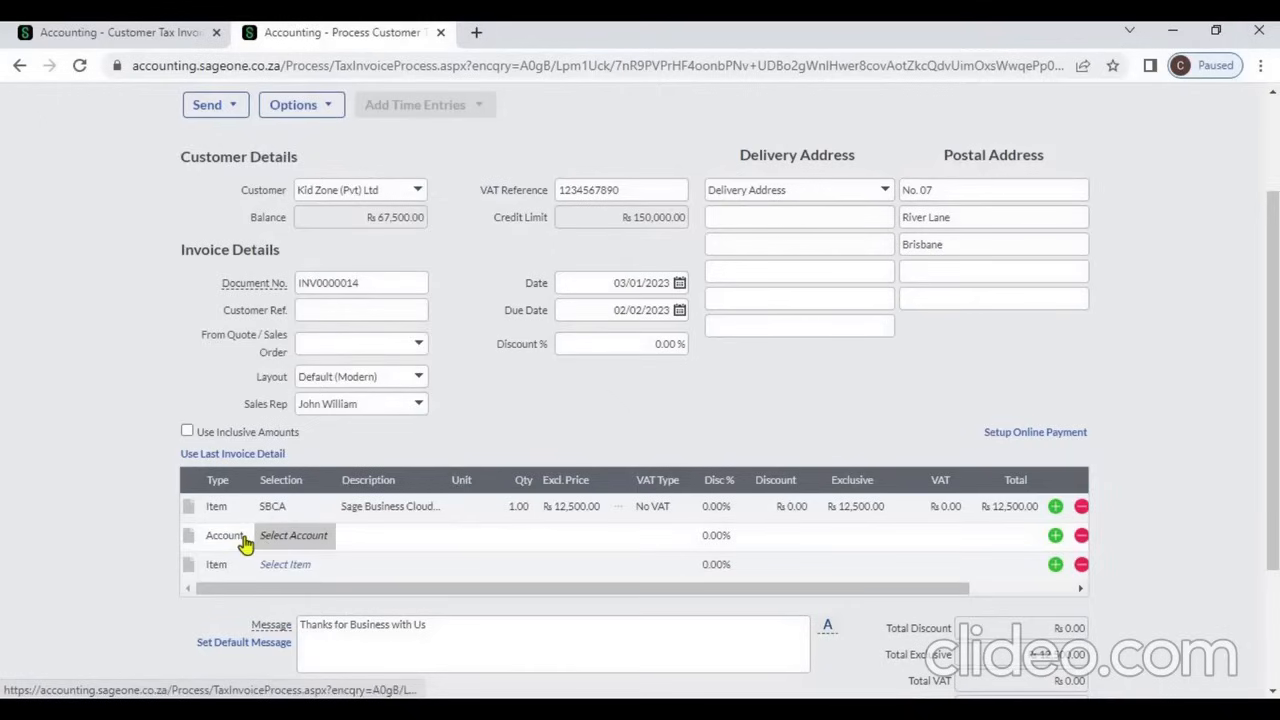
Try the Time and Bundle types on the second invoice line and set it back to Item.
click(245, 543)
click(243, 538)
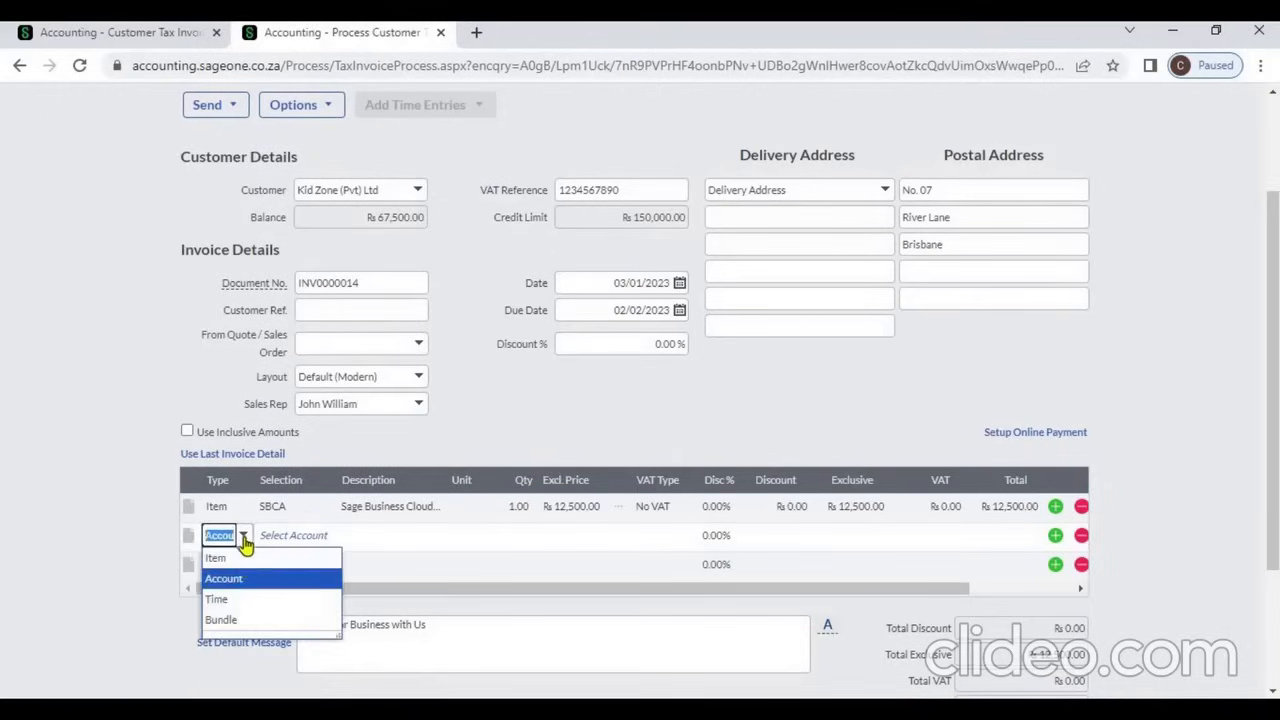
click(240, 600)
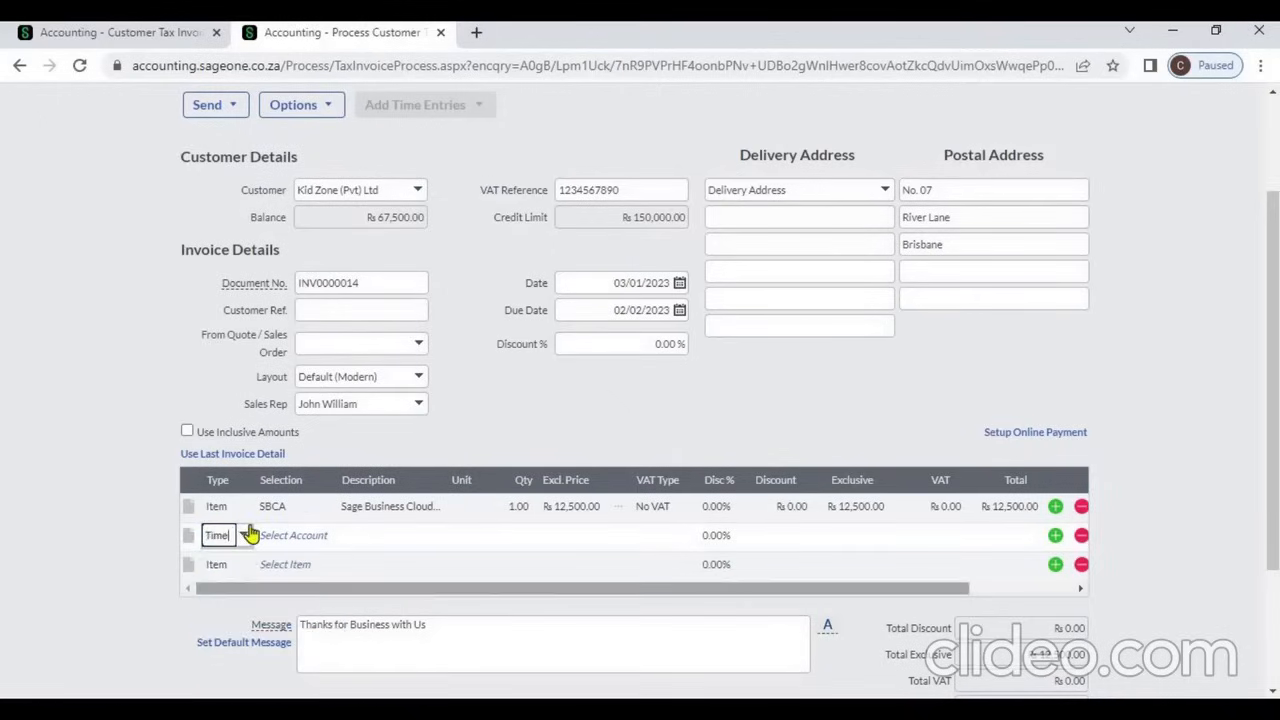
click(247, 535)
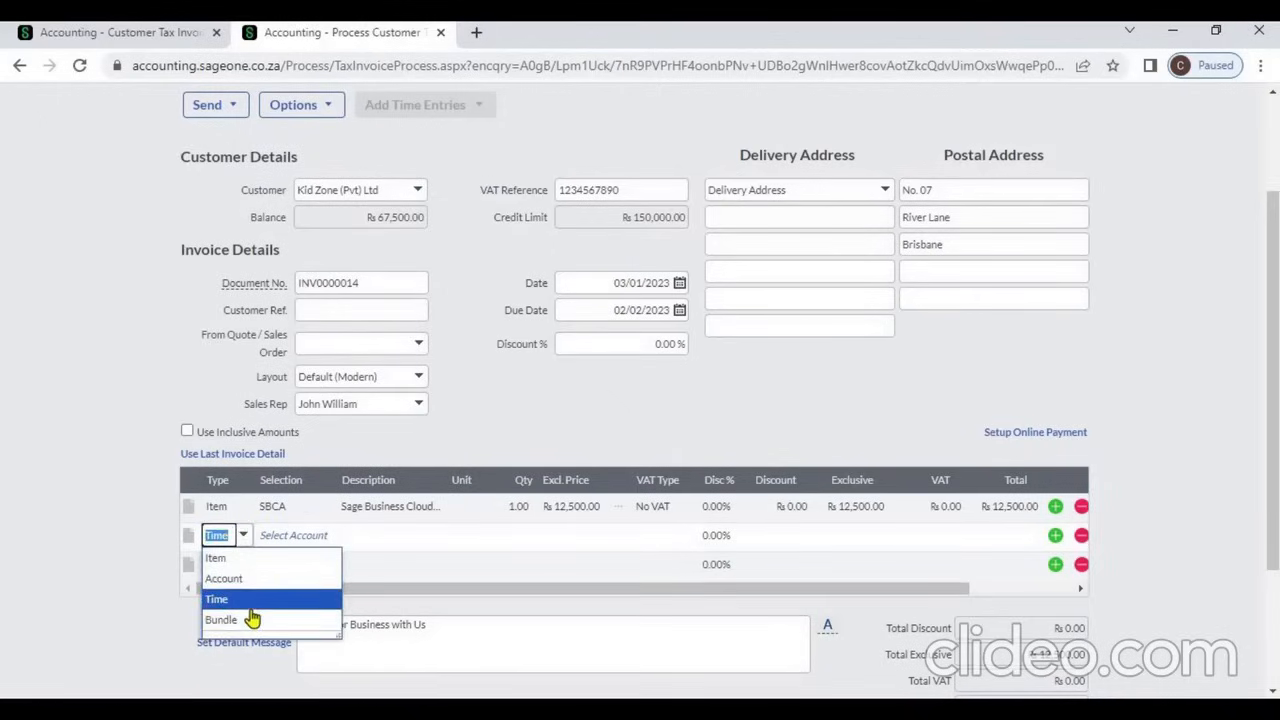
click(252, 622)
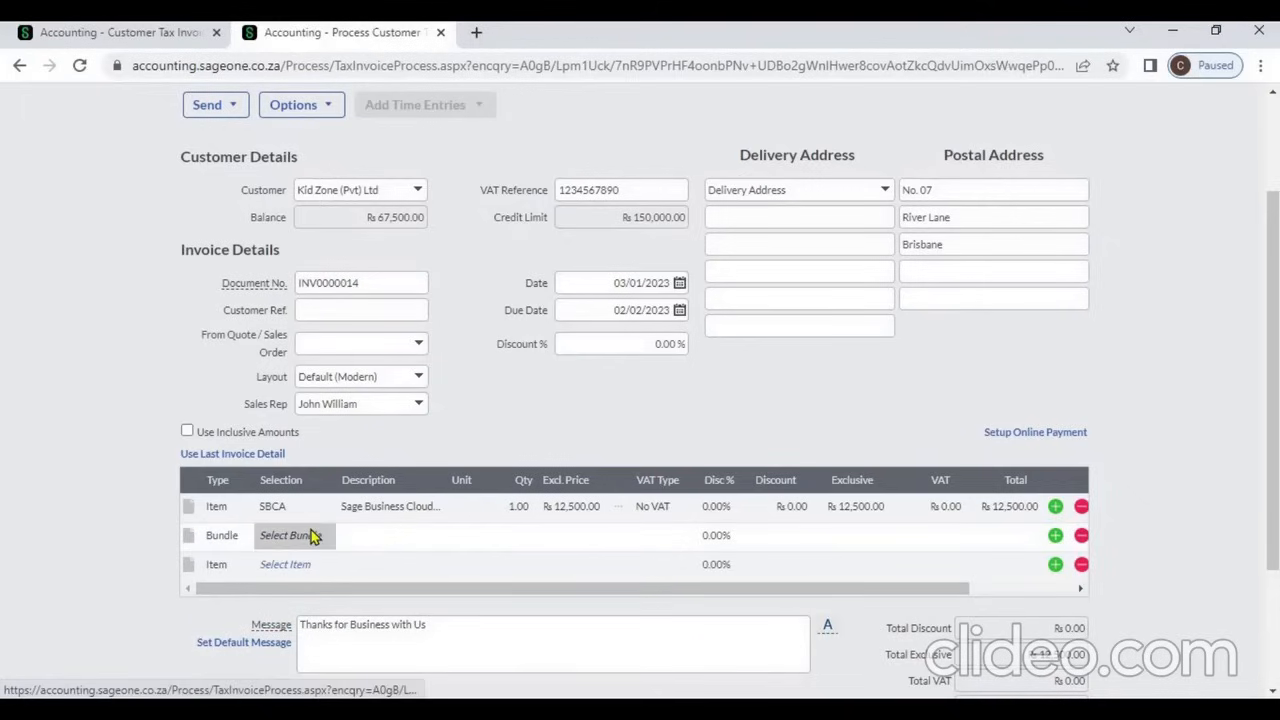
click(228, 537)
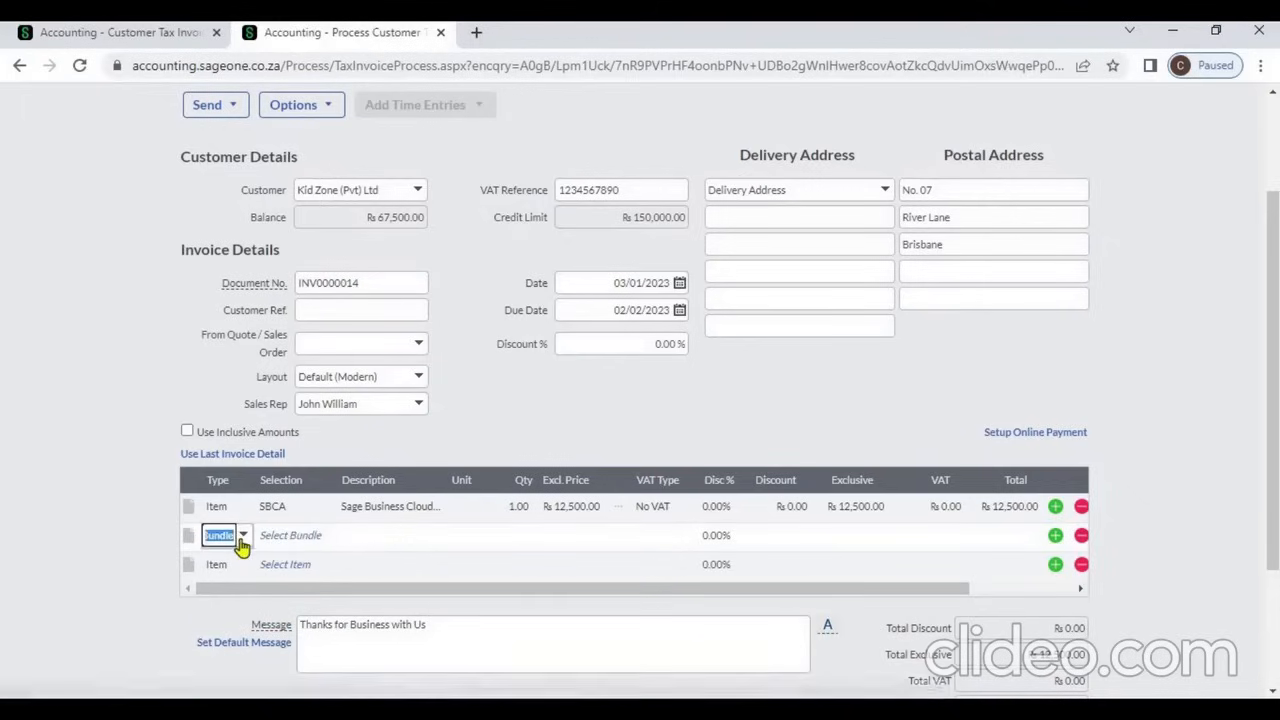
click(242, 537)
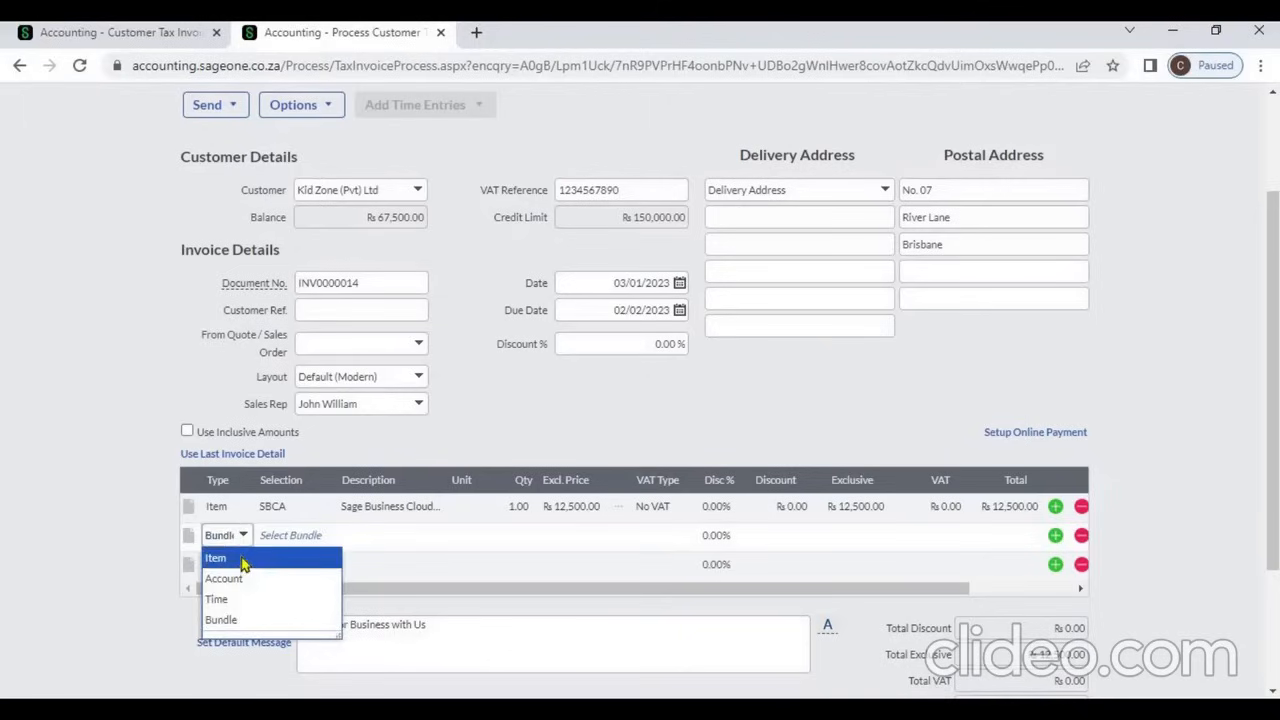
click(243, 562)
key(Tab)
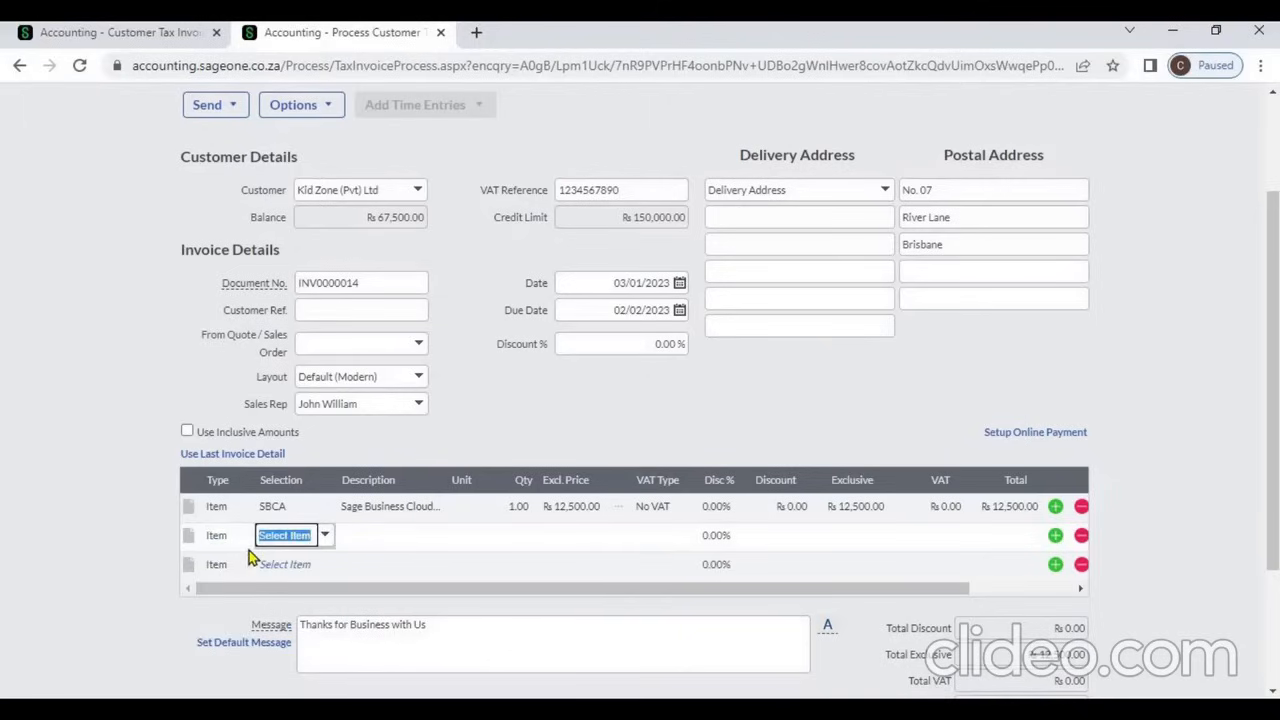
Select item SBCA for the second invoice line and delete the first line copied from the last invoice.
click(325, 538)
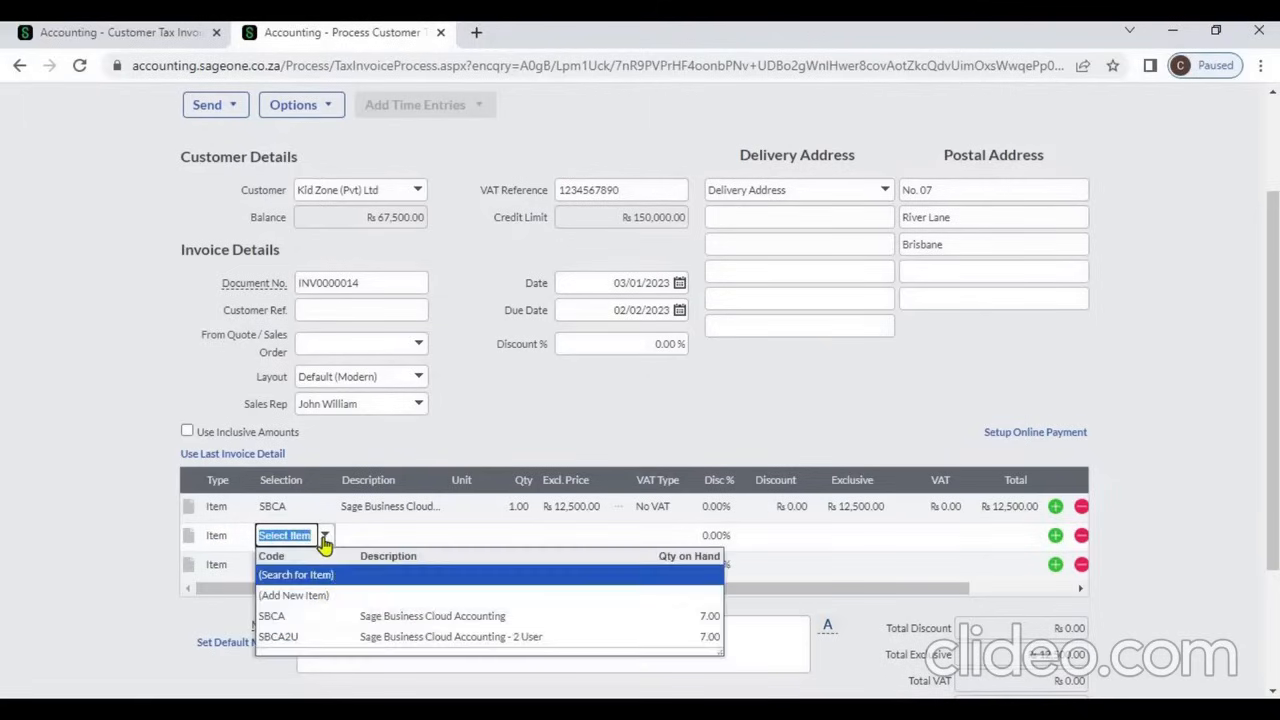
click(337, 616)
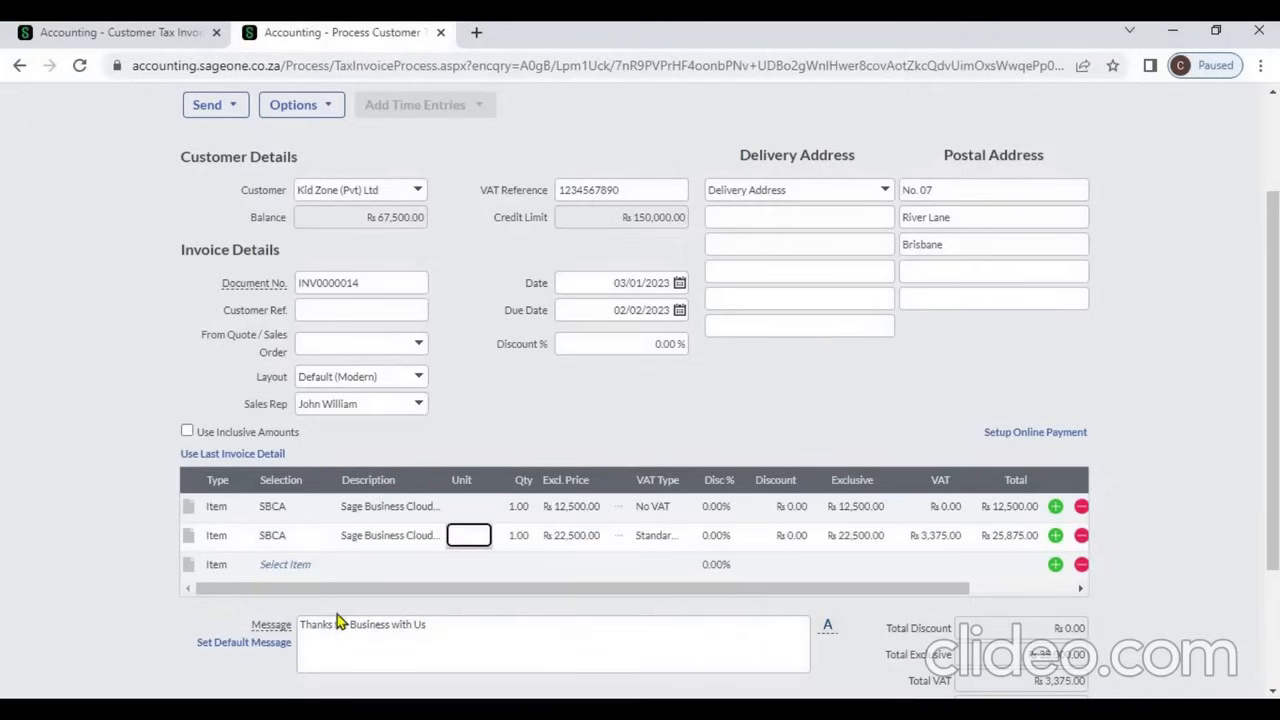
click(1081, 508)
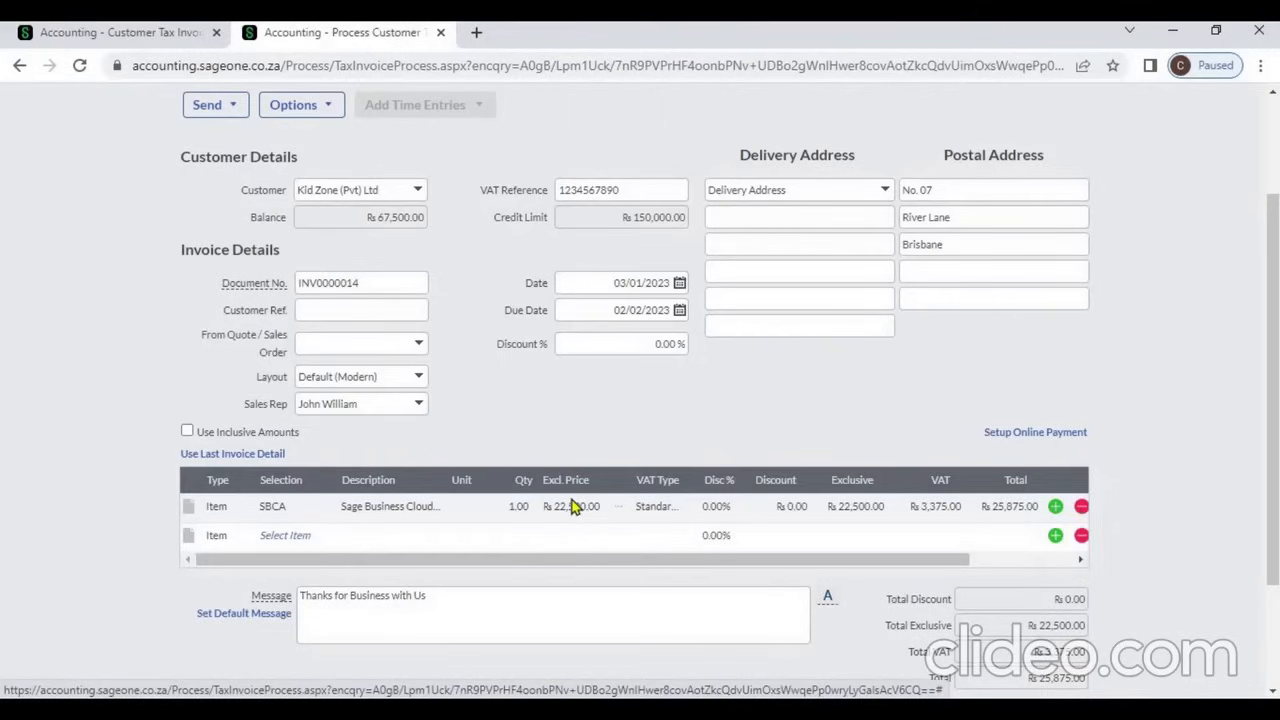
Set the quantity of the SBCA line to 5.
click(518, 507)
text(1)
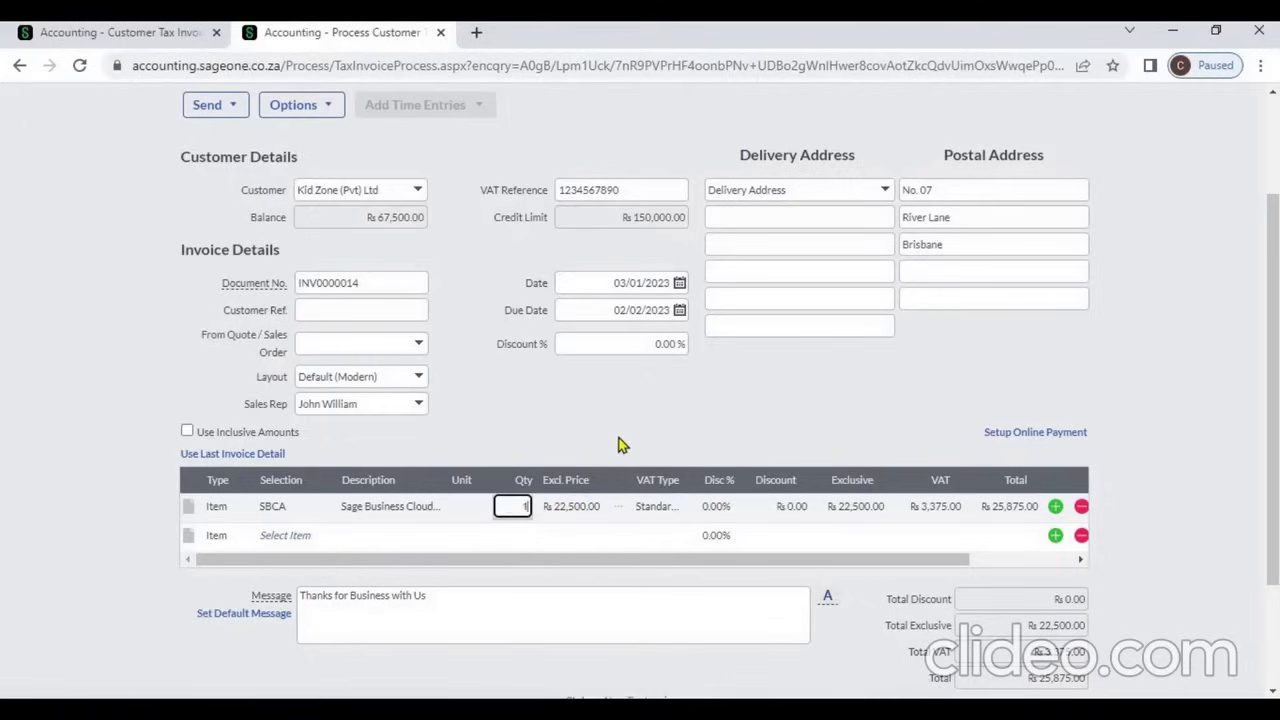
key(BackSpace)
text(5)
key(Tab)
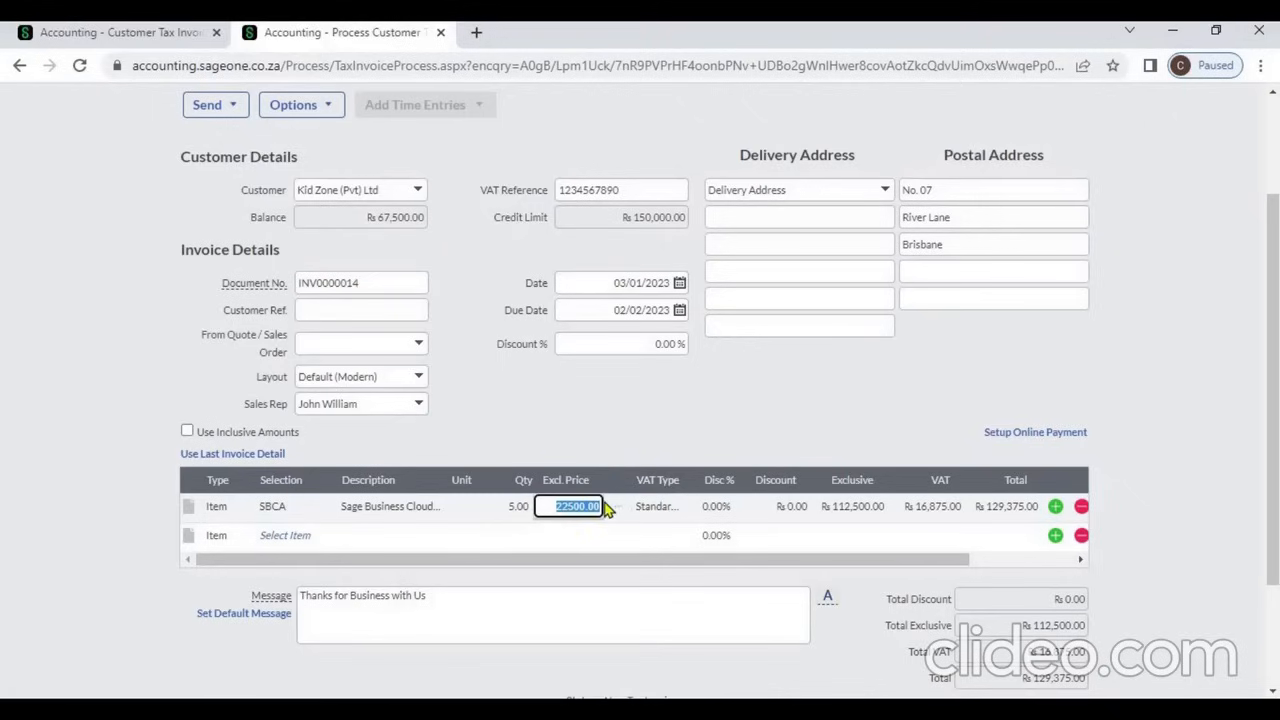
Check the VAT types available for the SBCA invoice line and set the line's discount to 10%.
click(662, 509)
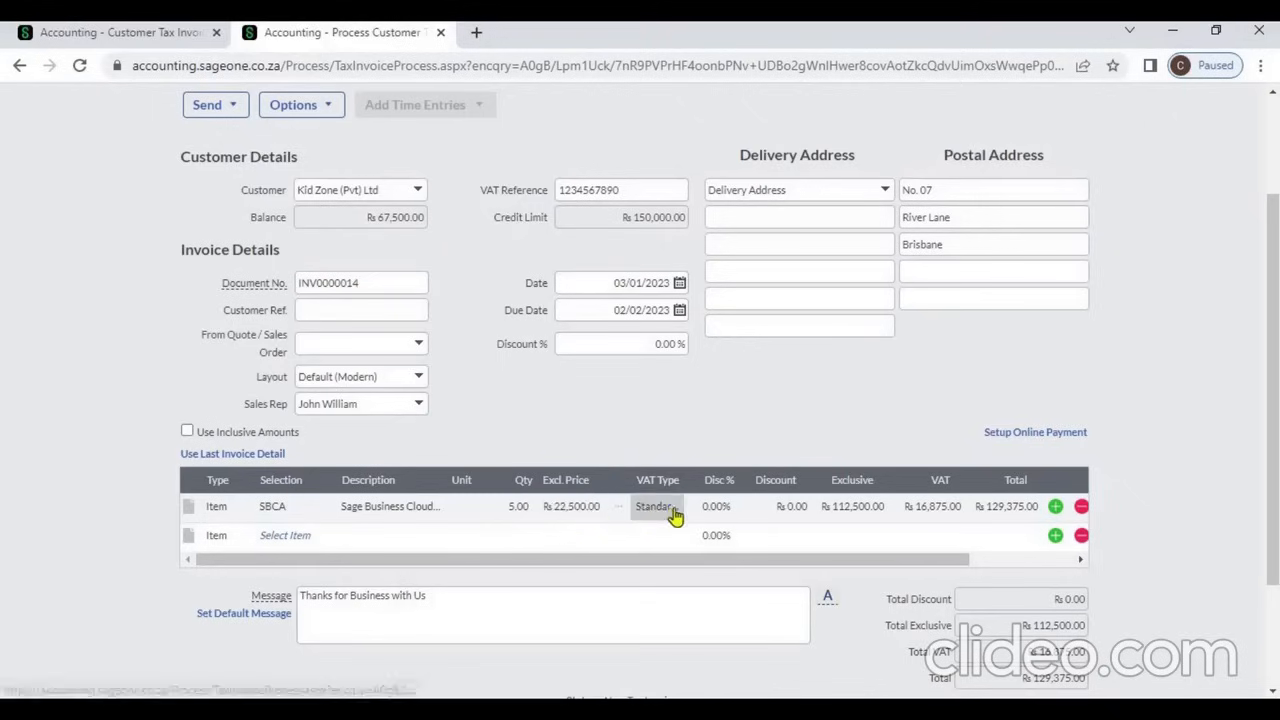
click(673, 507)
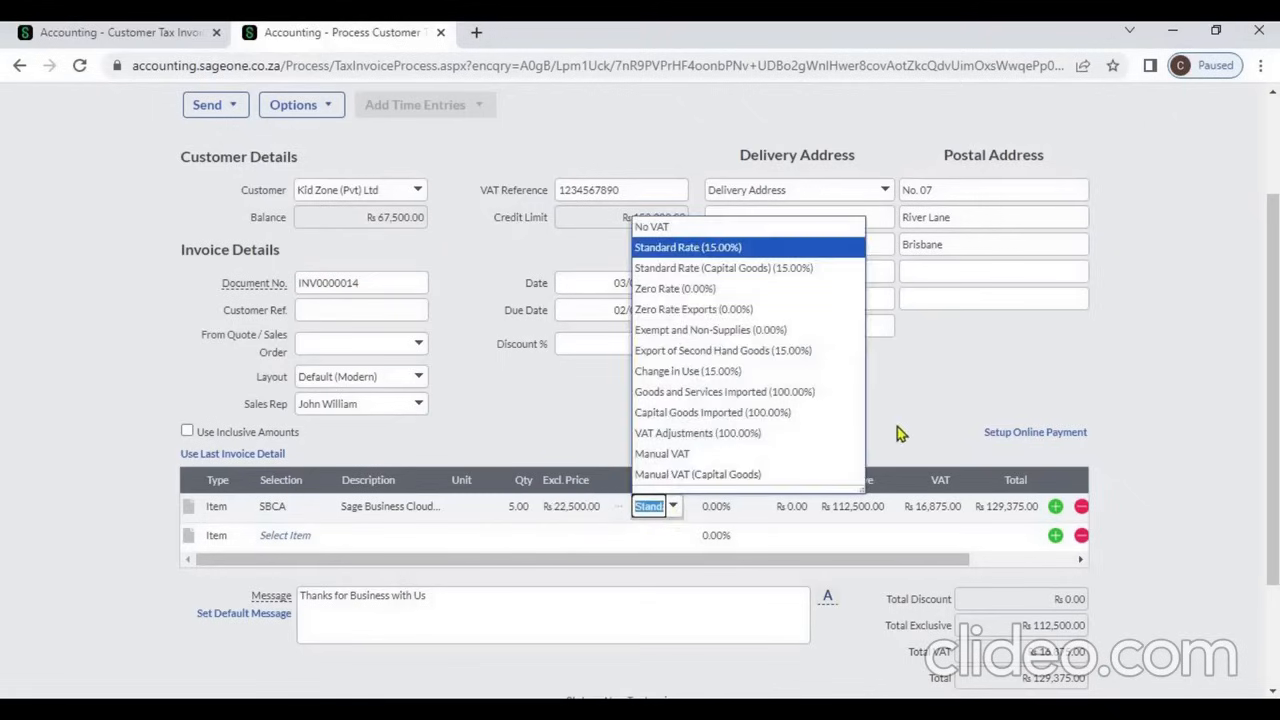
click(710, 506)
text(10)
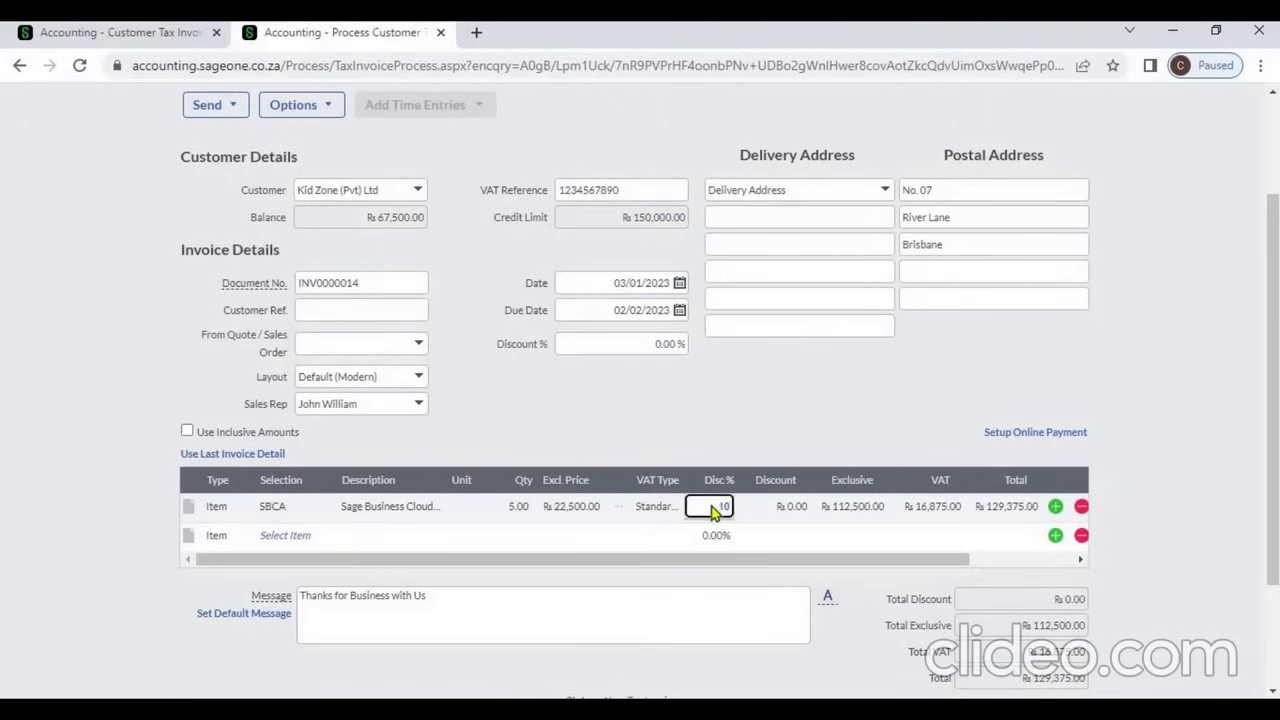
key(Tab)
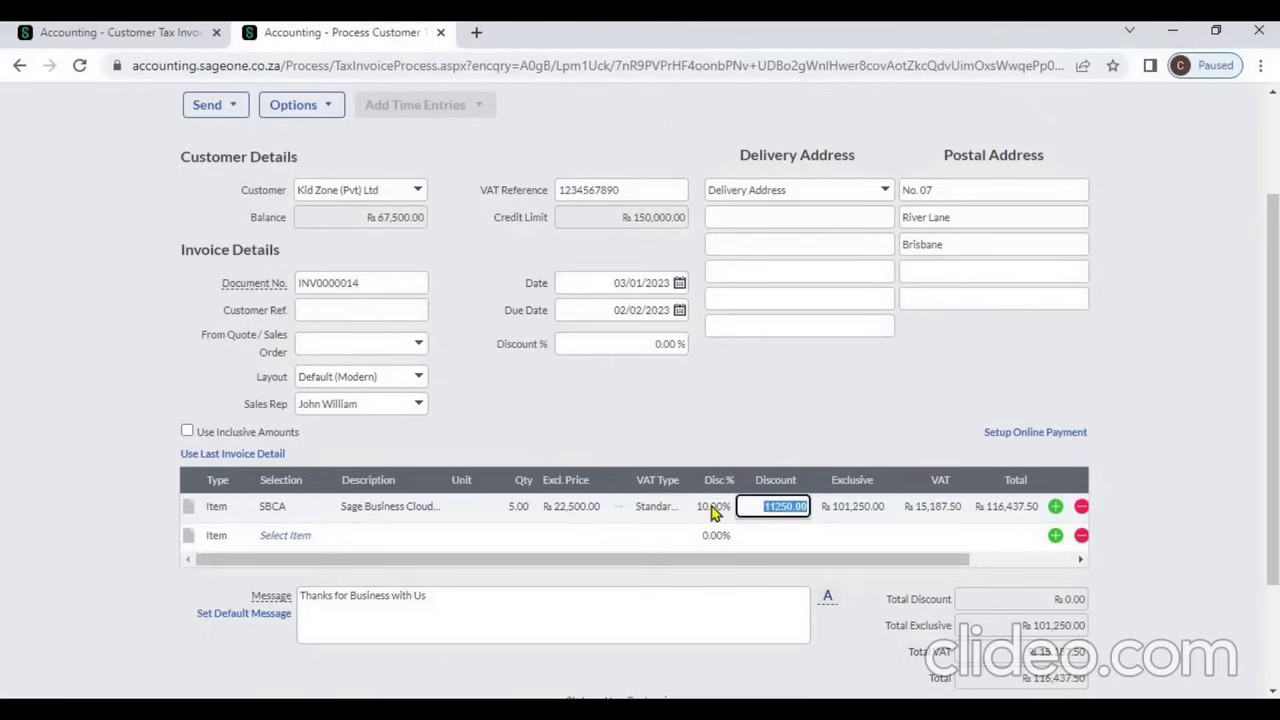
Check the exclusive, VAT and total amounts of the SBCA line and look through the projects that can be assigned to it.
click(856, 506)
click(927, 510)
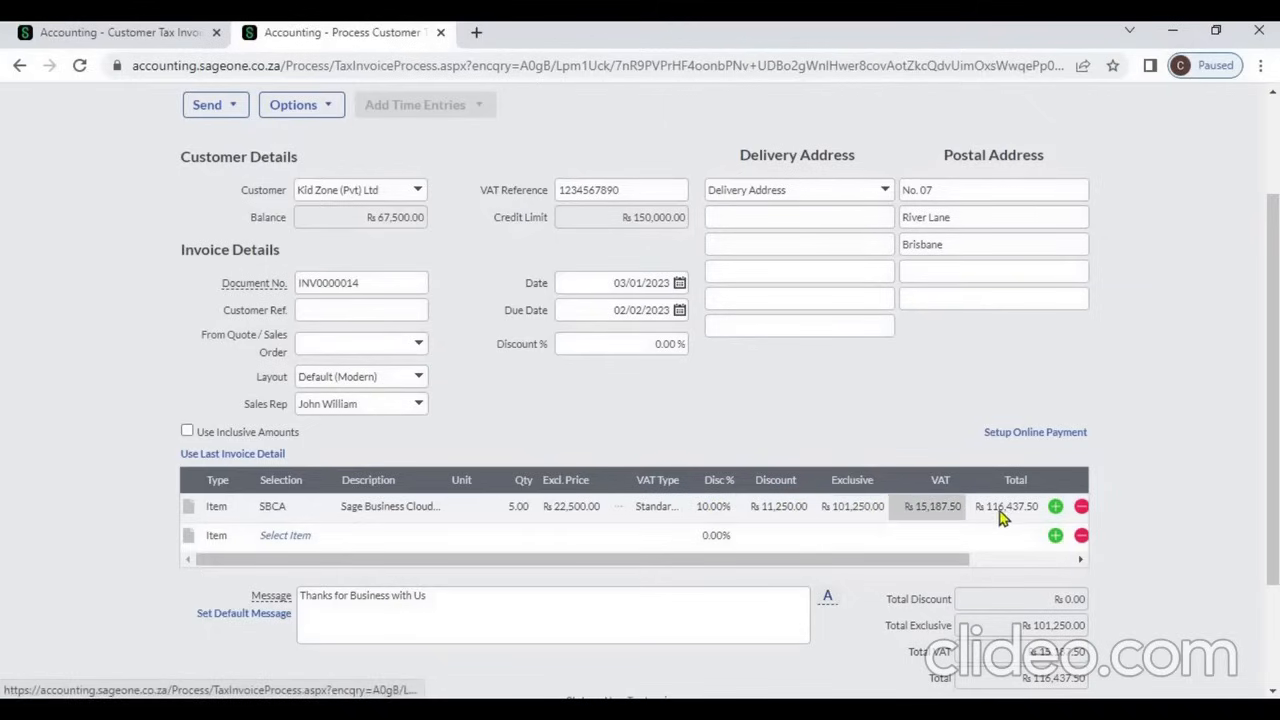
click(1003, 510)
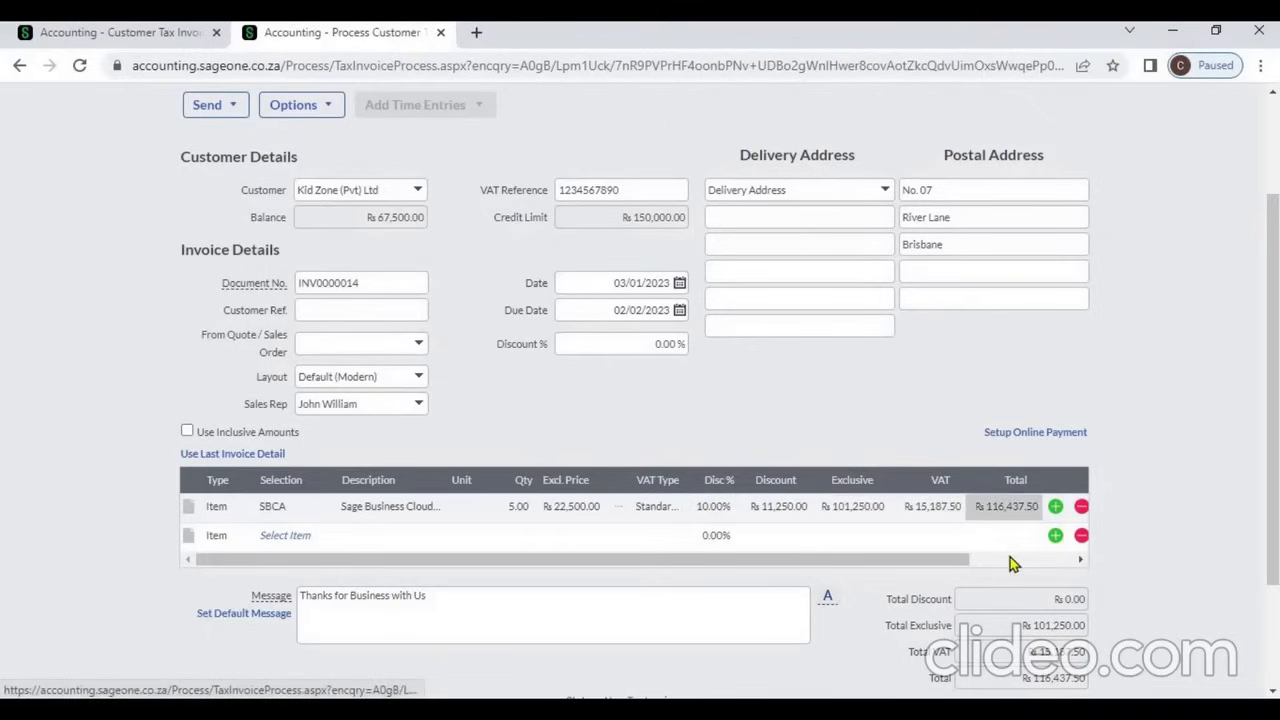
click(1010, 557)
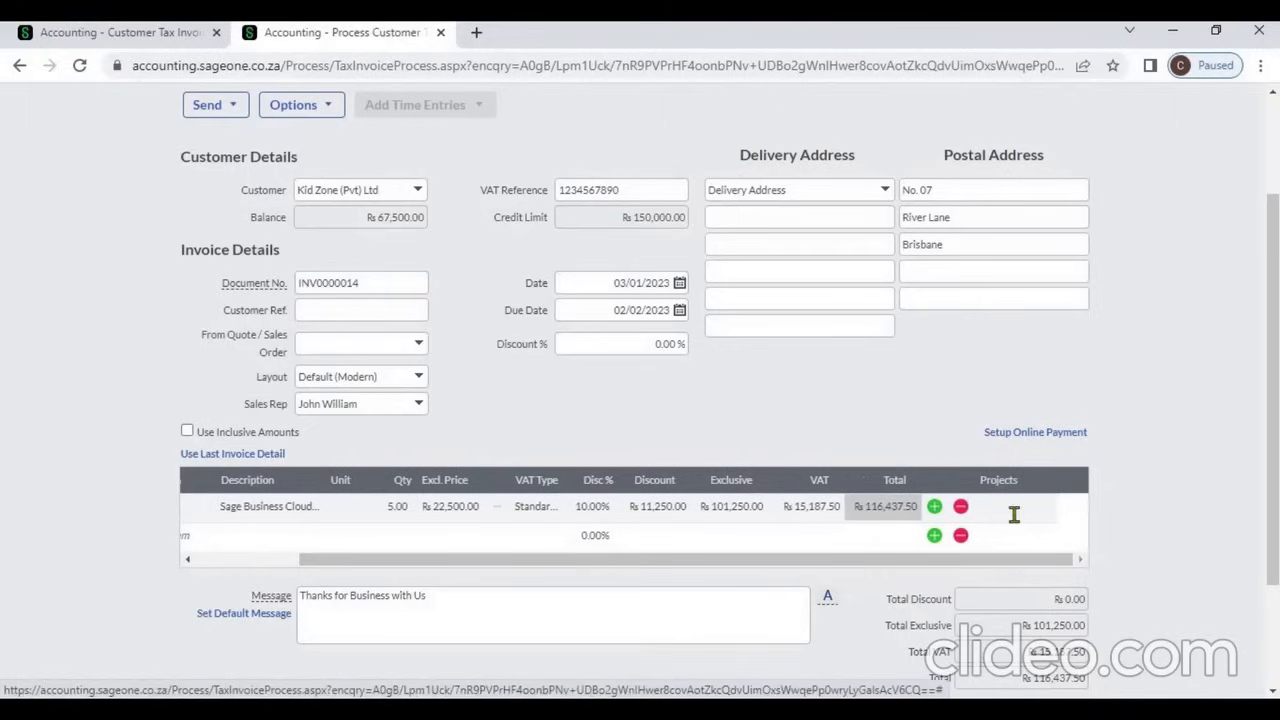
click(1013, 514)
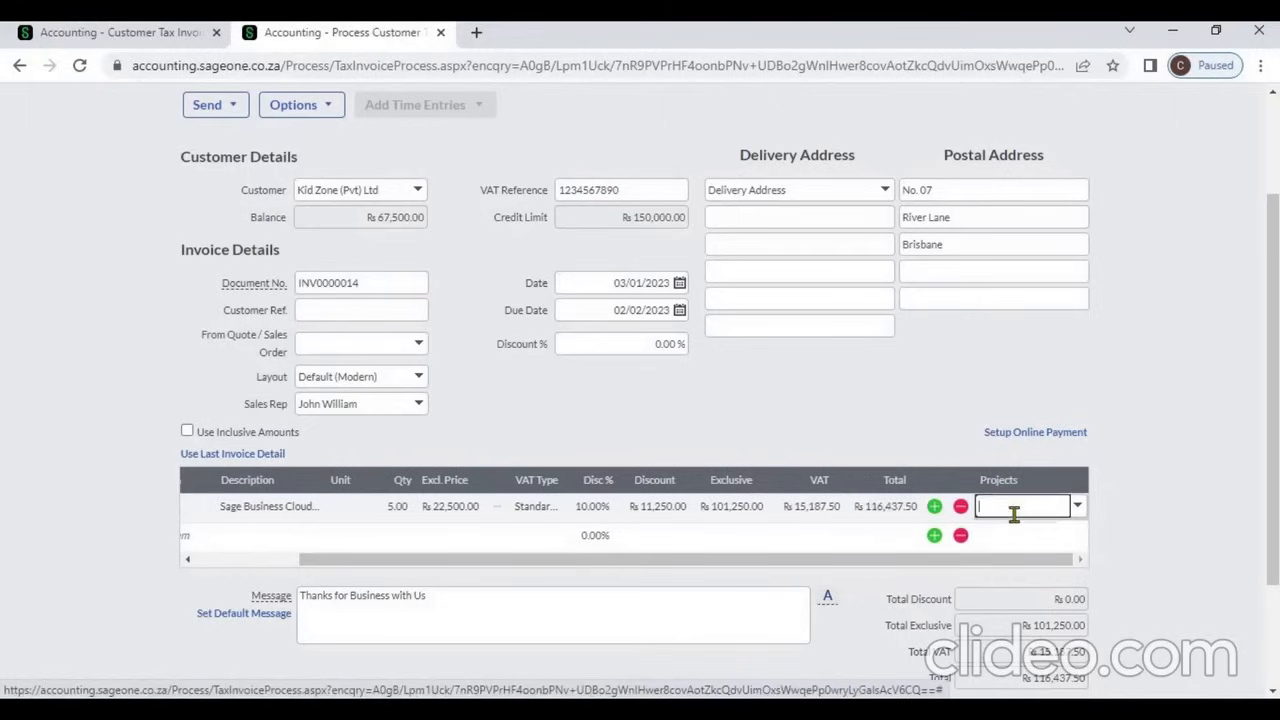
click(1079, 507)
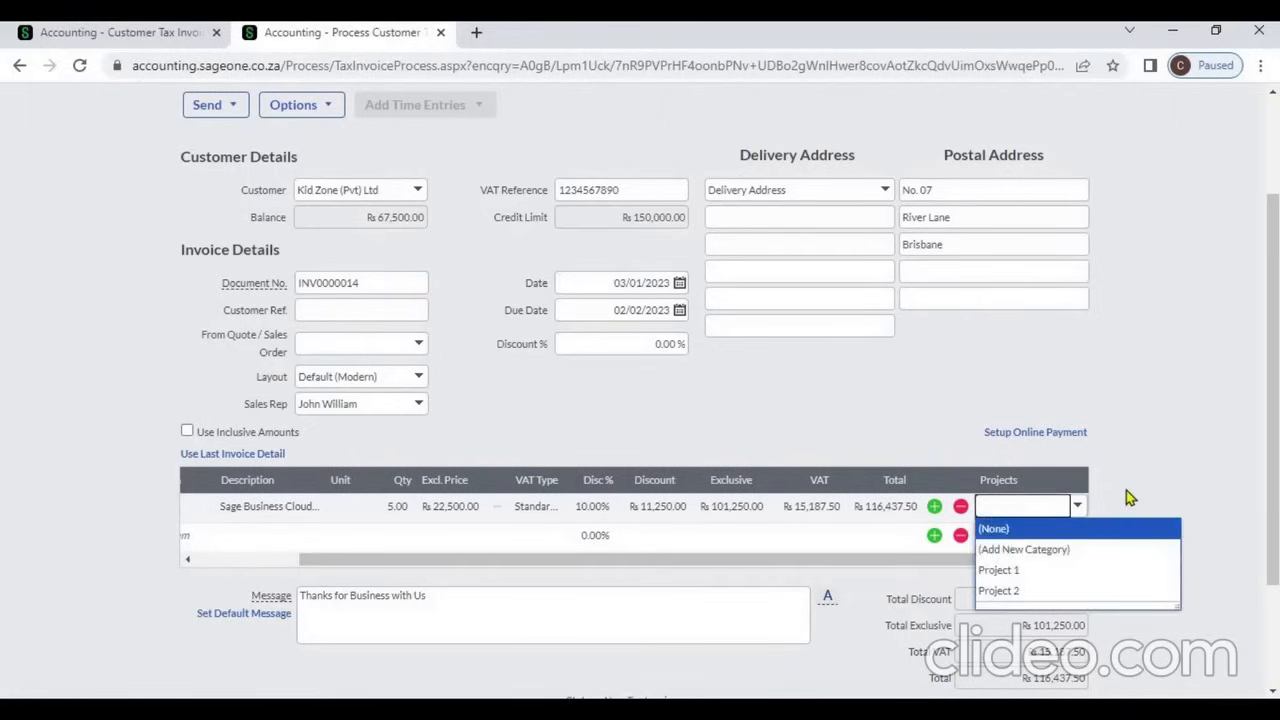
click(1126, 490)
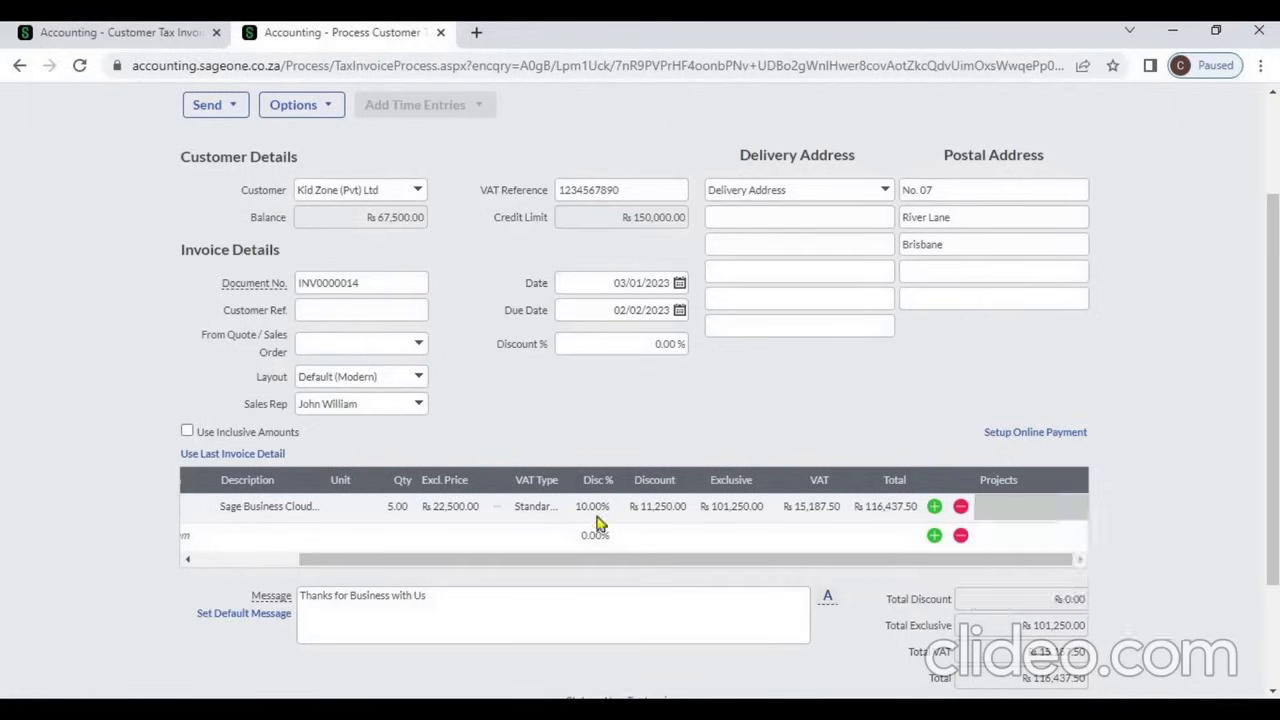
click(289, 563)
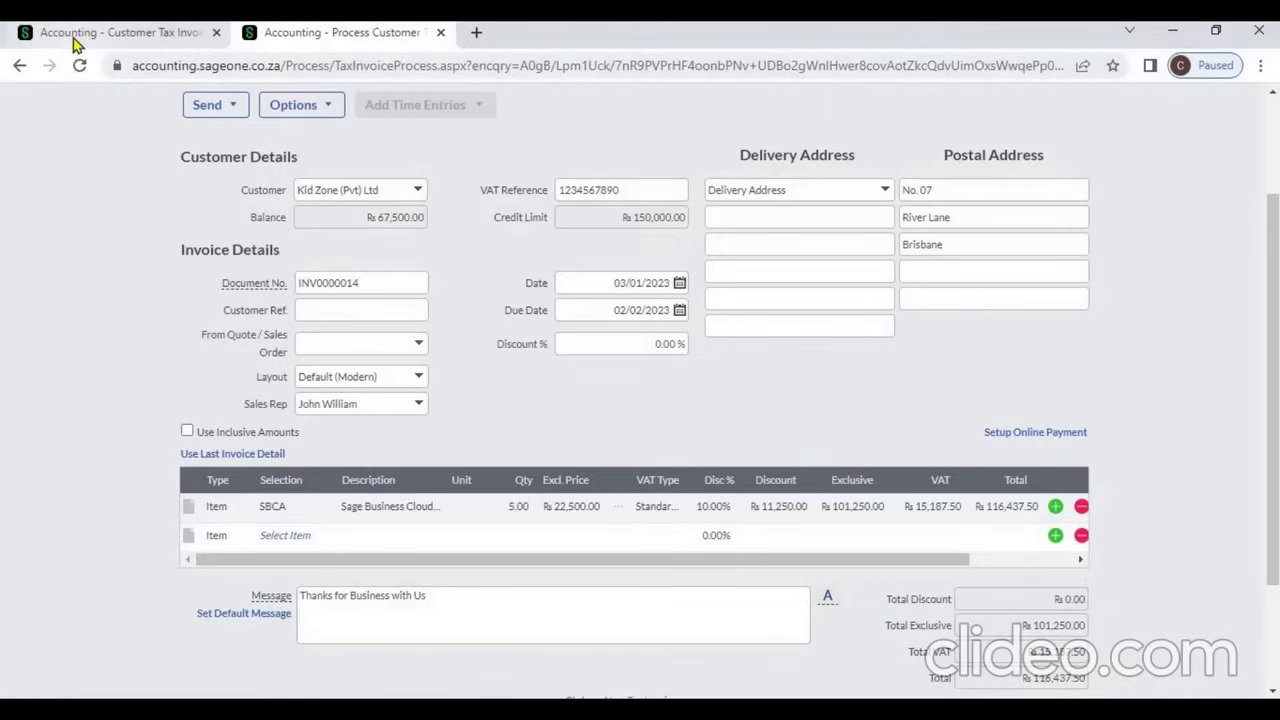
Open the VAT settings in the company settings, examine the VAT types and their rates, and return to the customer invoice.
click(110, 32)
click(707, 152)
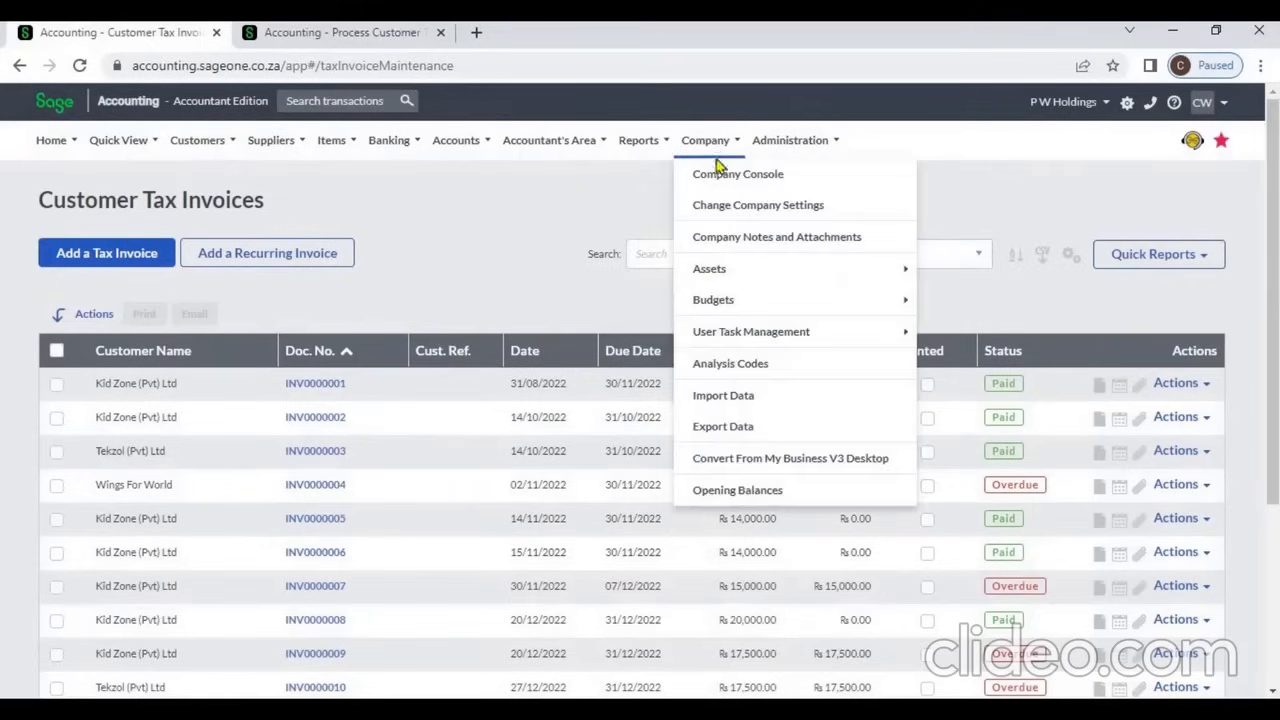
click(731, 206)
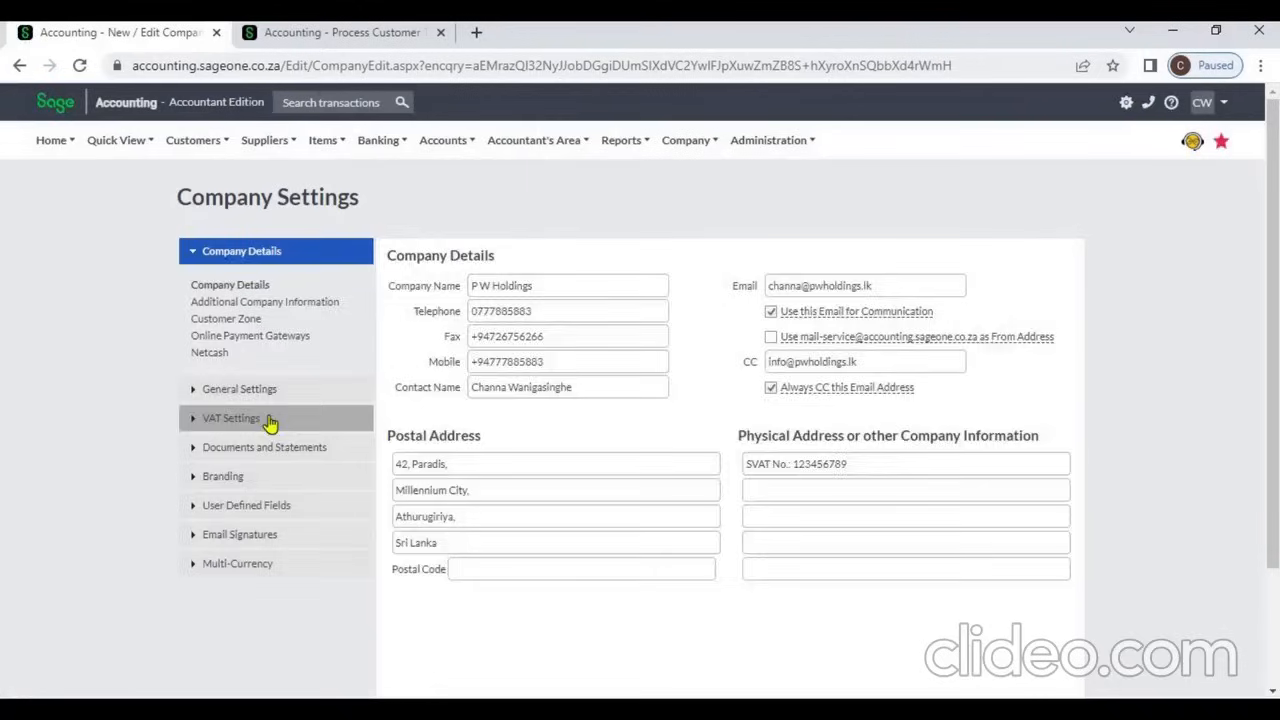
click(270, 421)
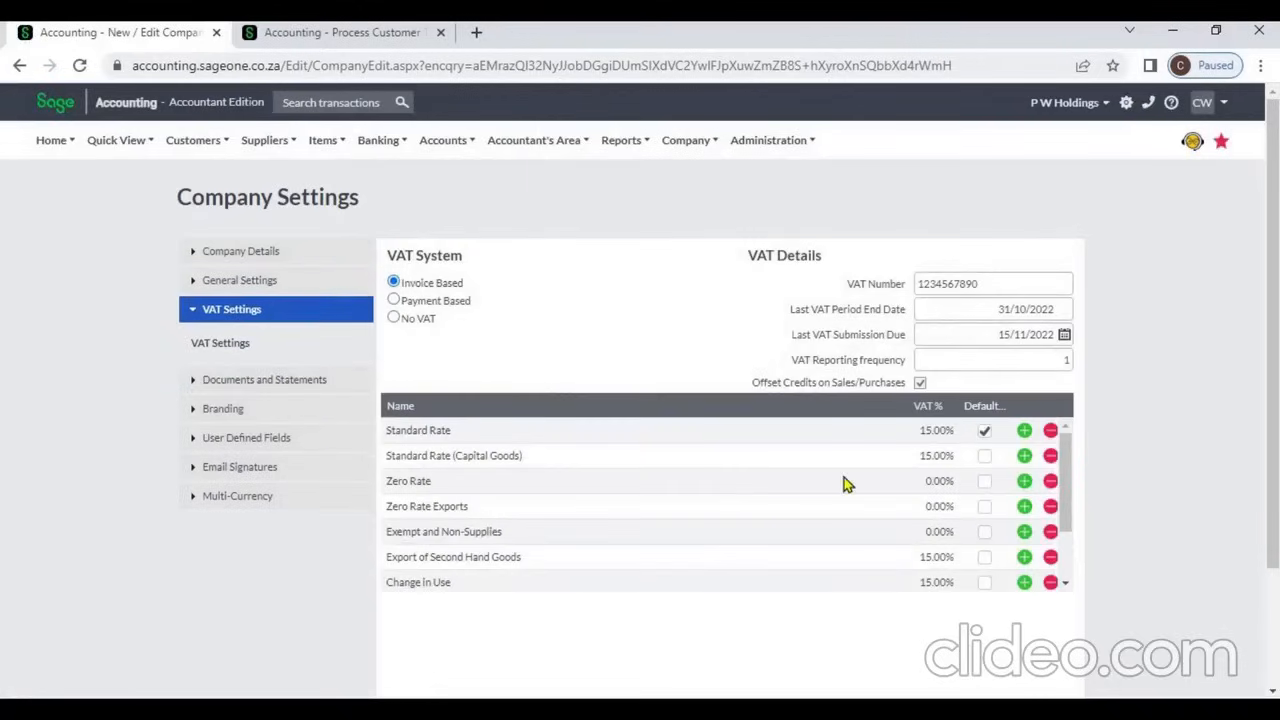
click(297, 40)
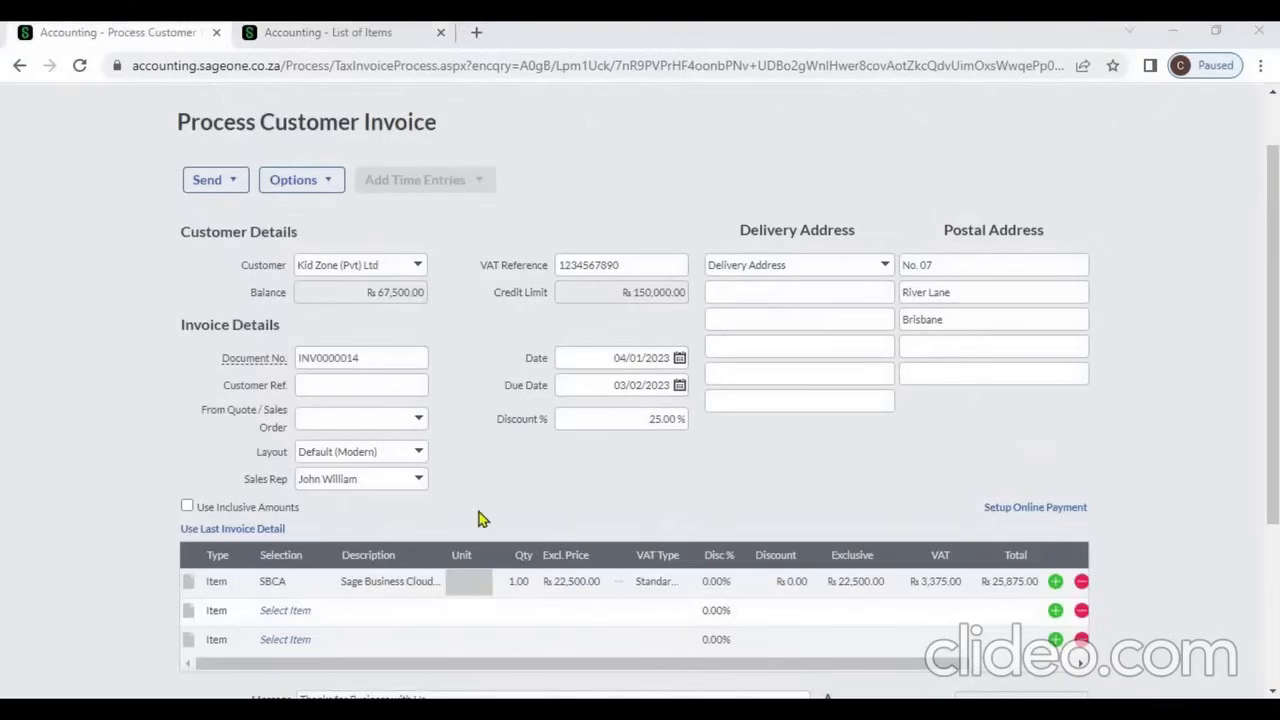
Check the unit and exclusive price on the SBCA invoice line, and set the unit to Nos in the SBCA item record.
click(466, 581)
click(557, 588)
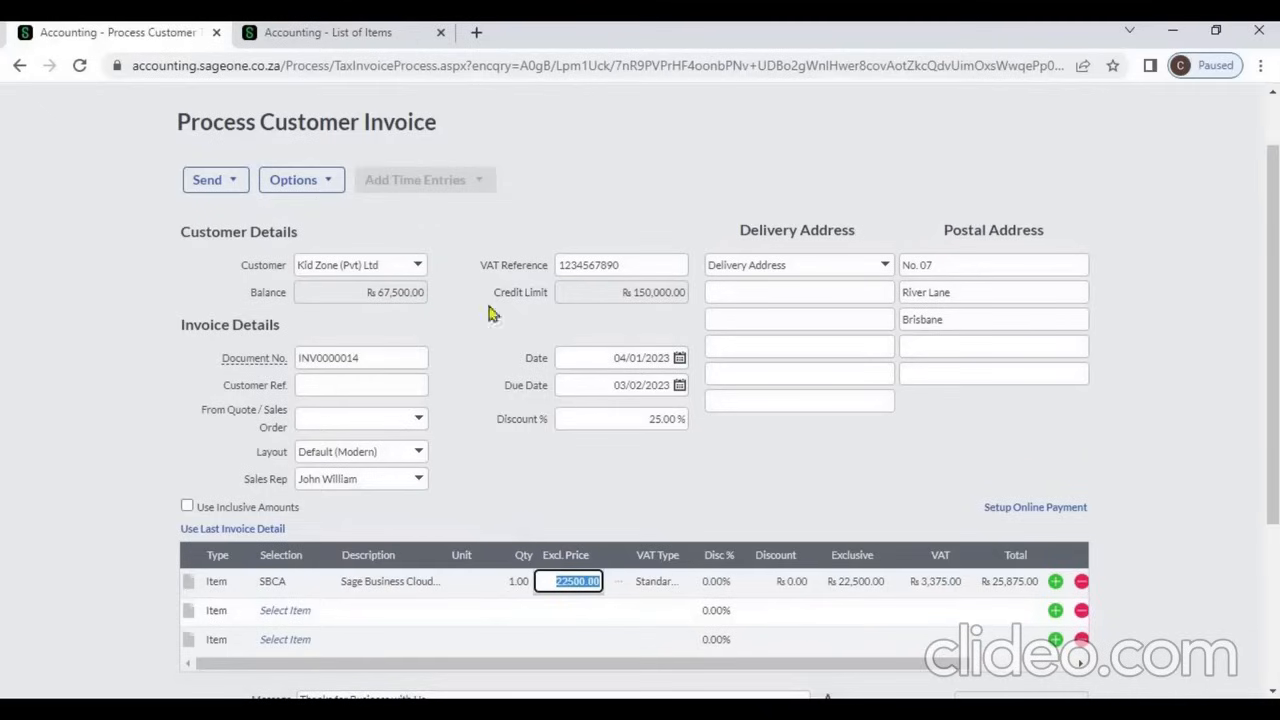
click(394, 46)
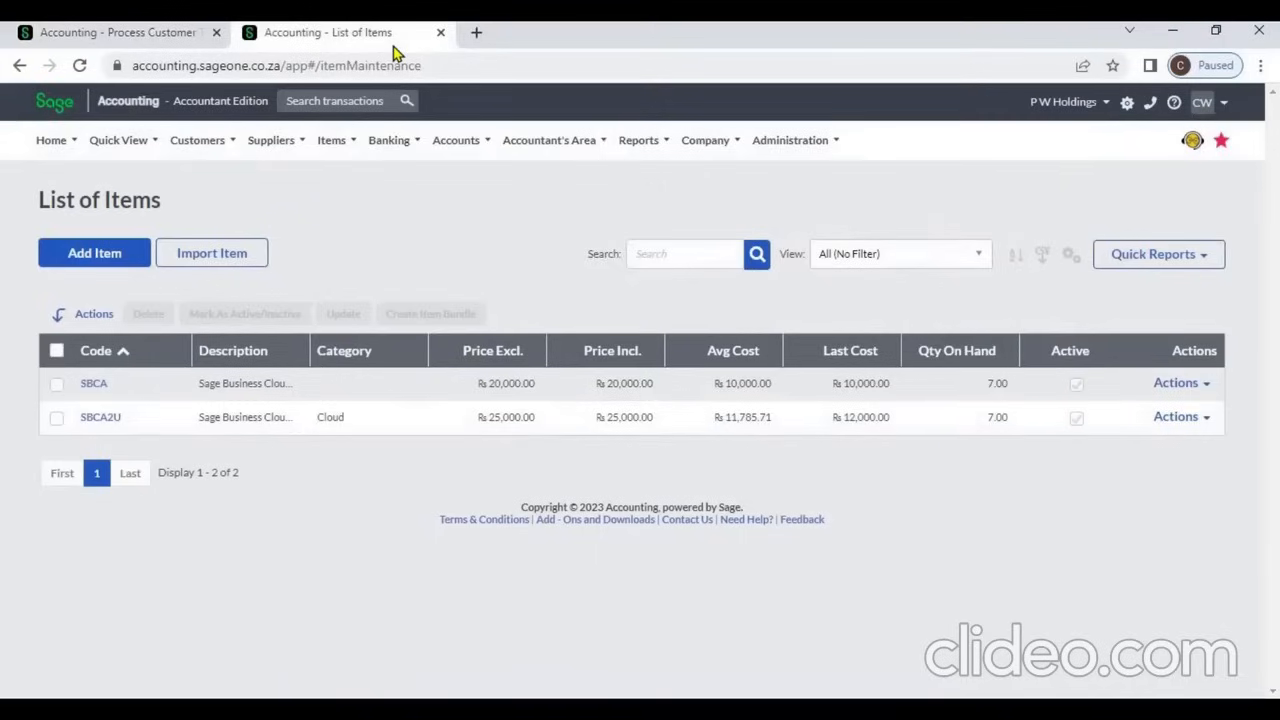
click(349, 152)
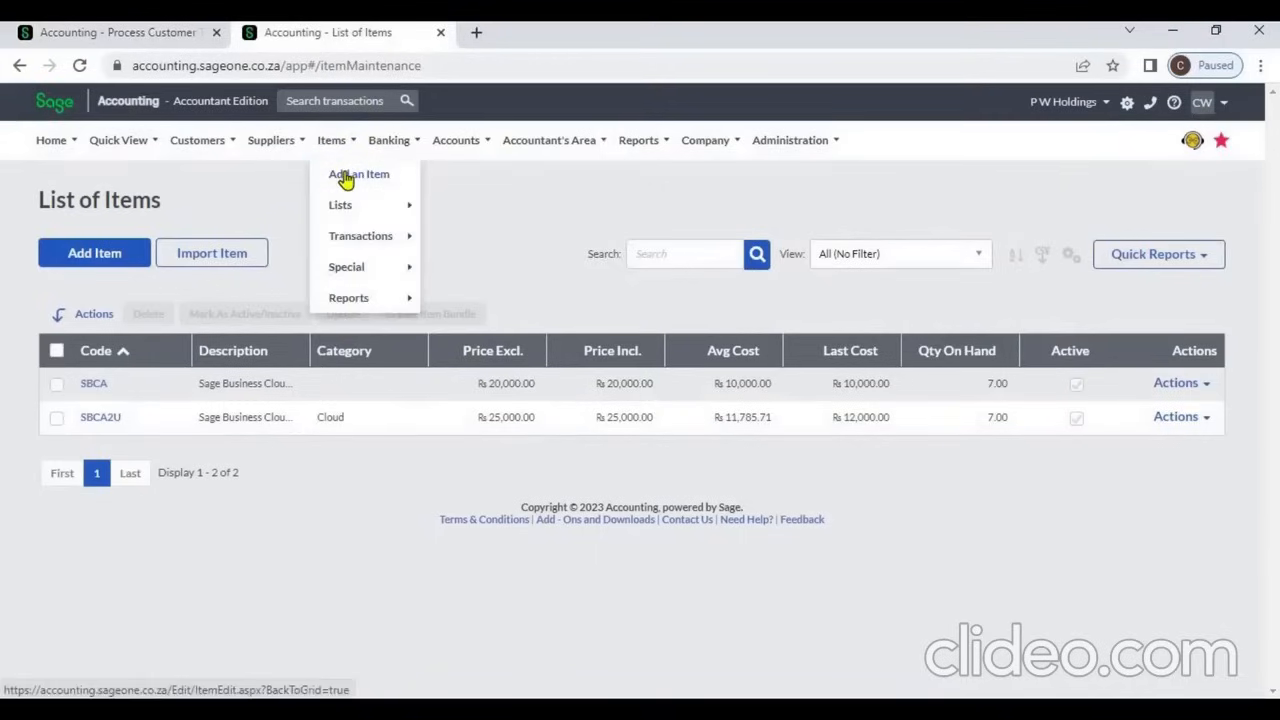
click(104, 390)
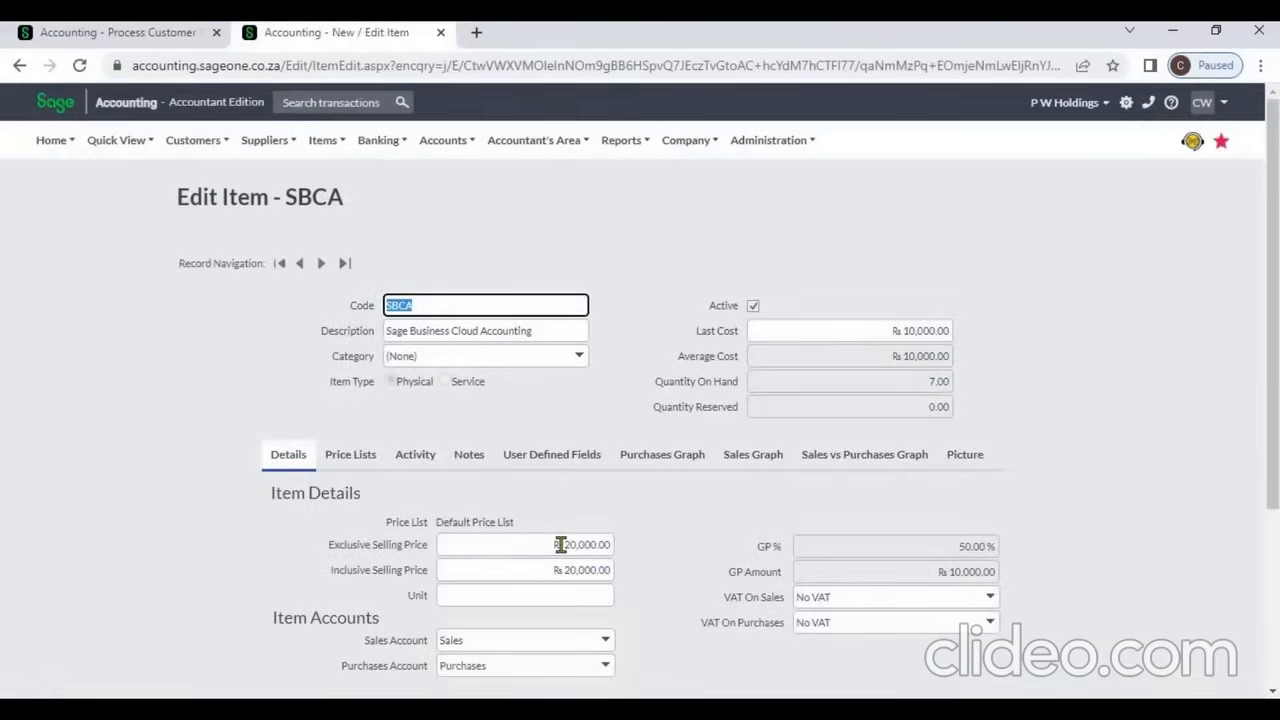
click(561, 544)
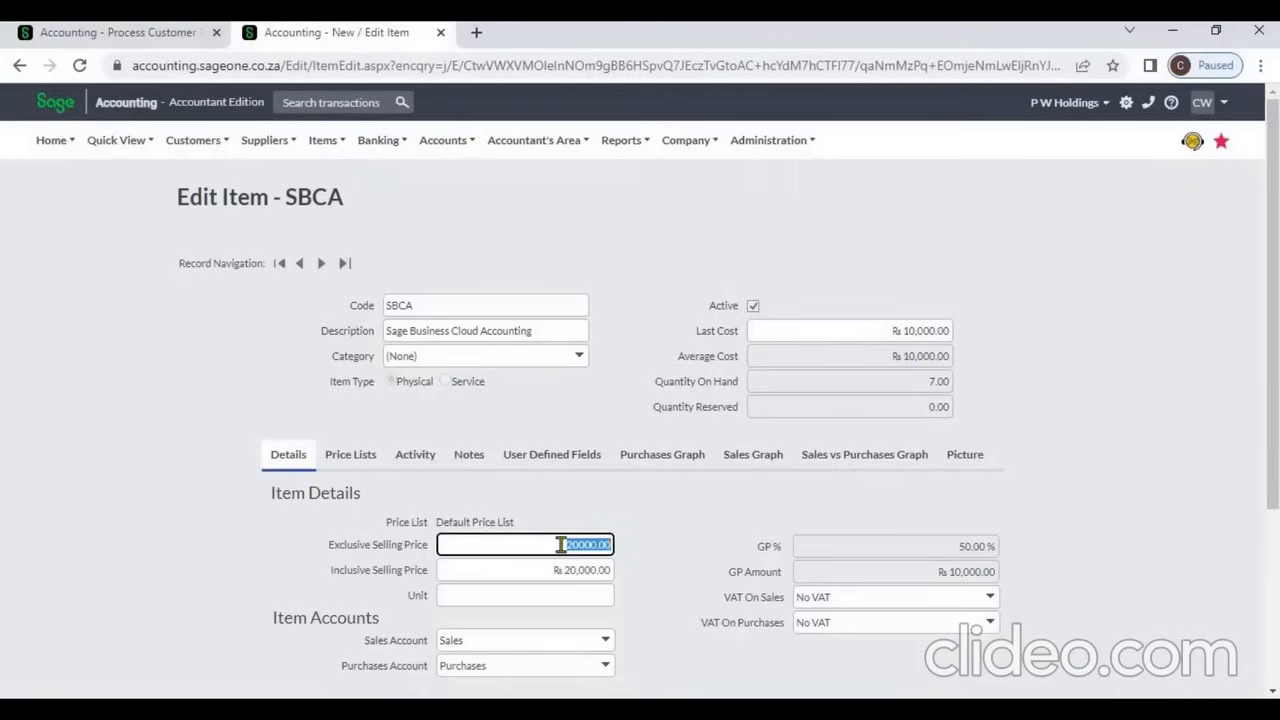
click(547, 598)
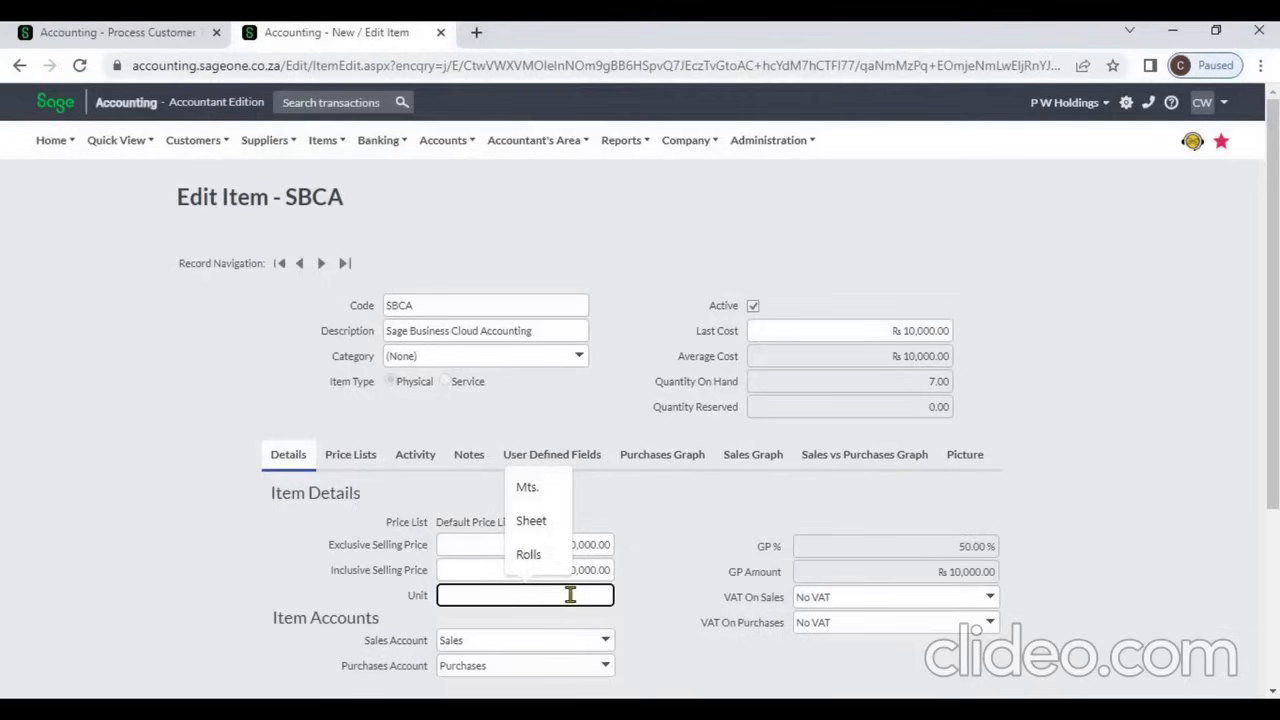
text(N)
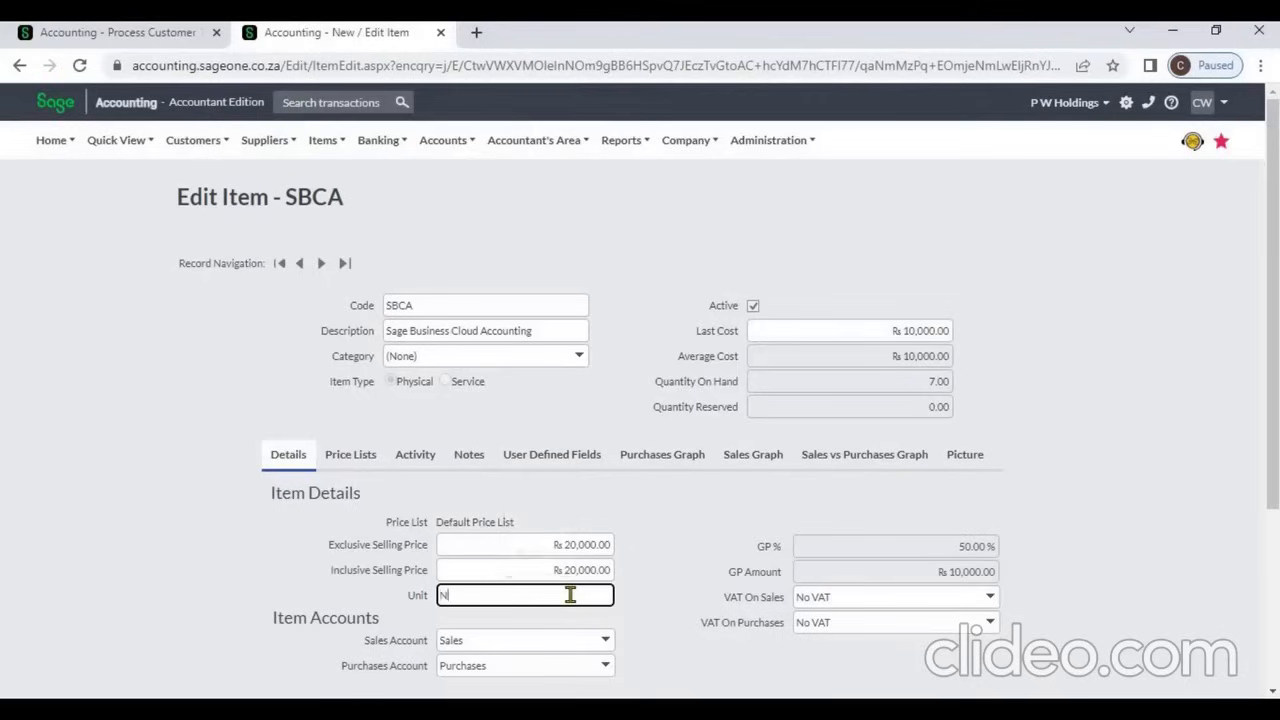
text(os)
Examine the SBCA item's price lists and duplicate the item page in a new tab before returning to the invoice.
click(350, 460)
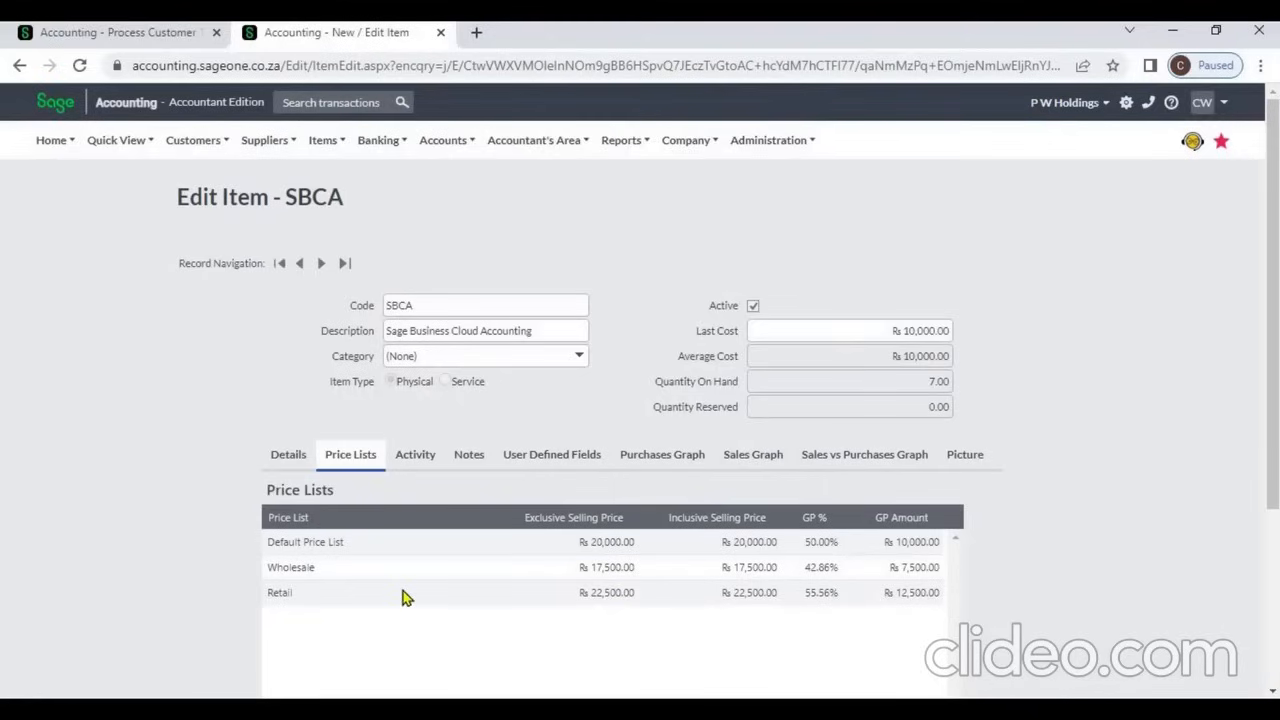
right_click(345, 40)
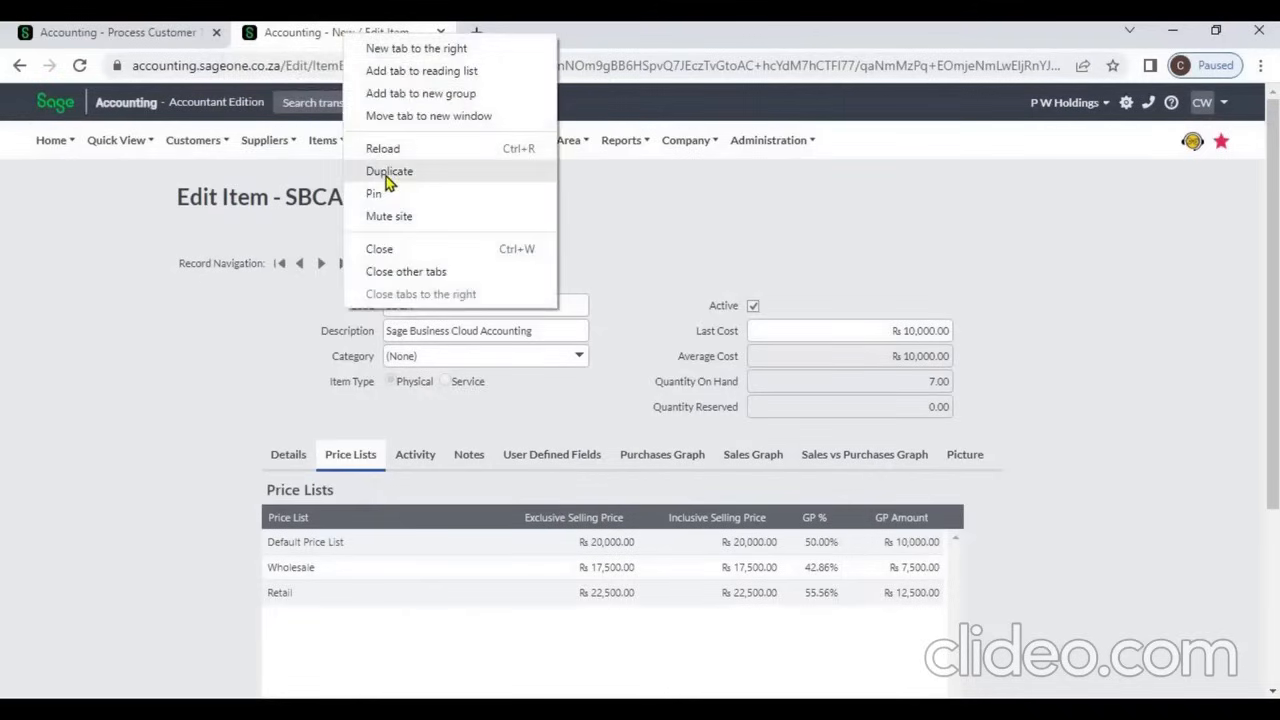
key(Escape)
click(190, 33)
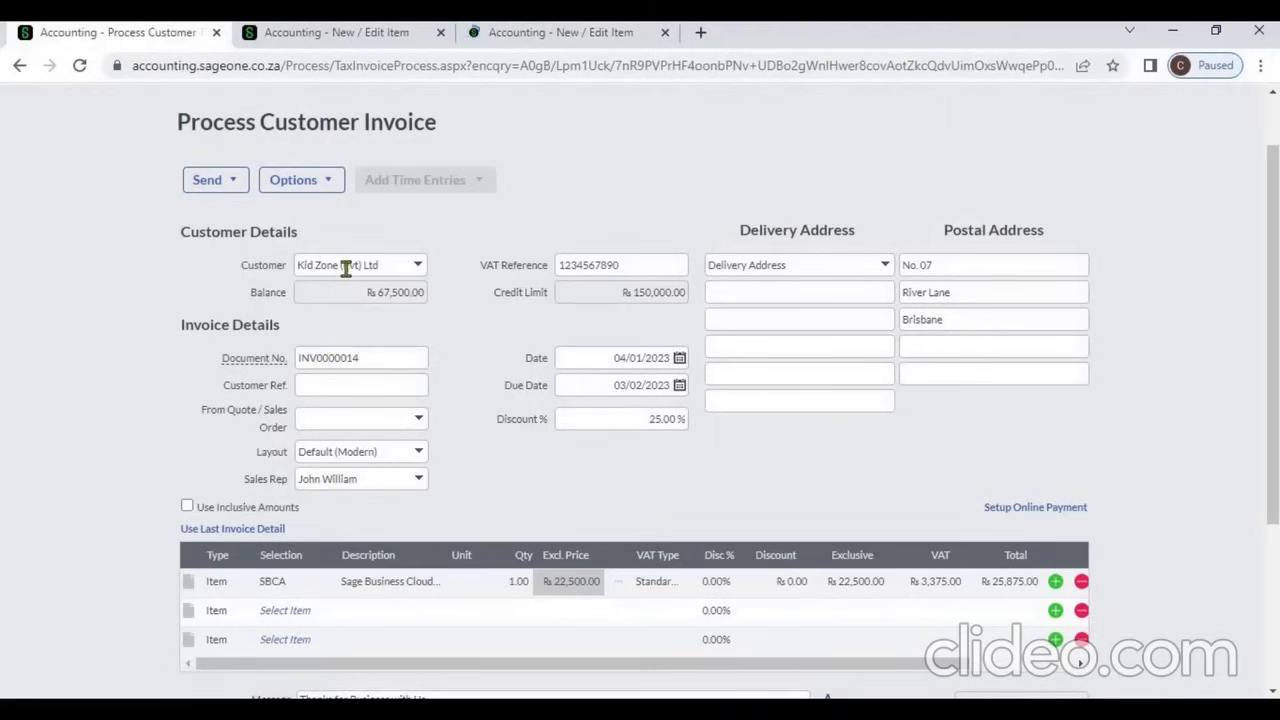
In the duplicated tab, open customer Kid Zone (Pvt) Ltd from the list of customers and examine its default price list setting.
click(514, 43)
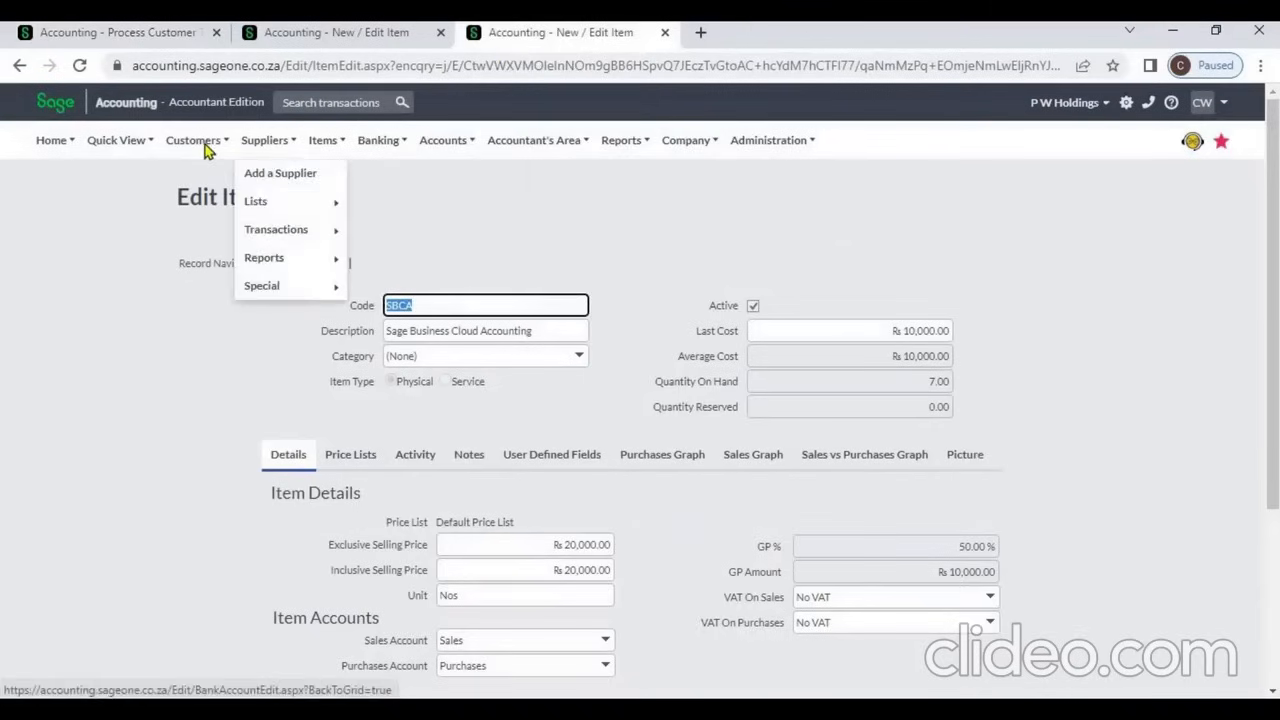
mouse_move(205, 148)
mouse_move(209, 208)
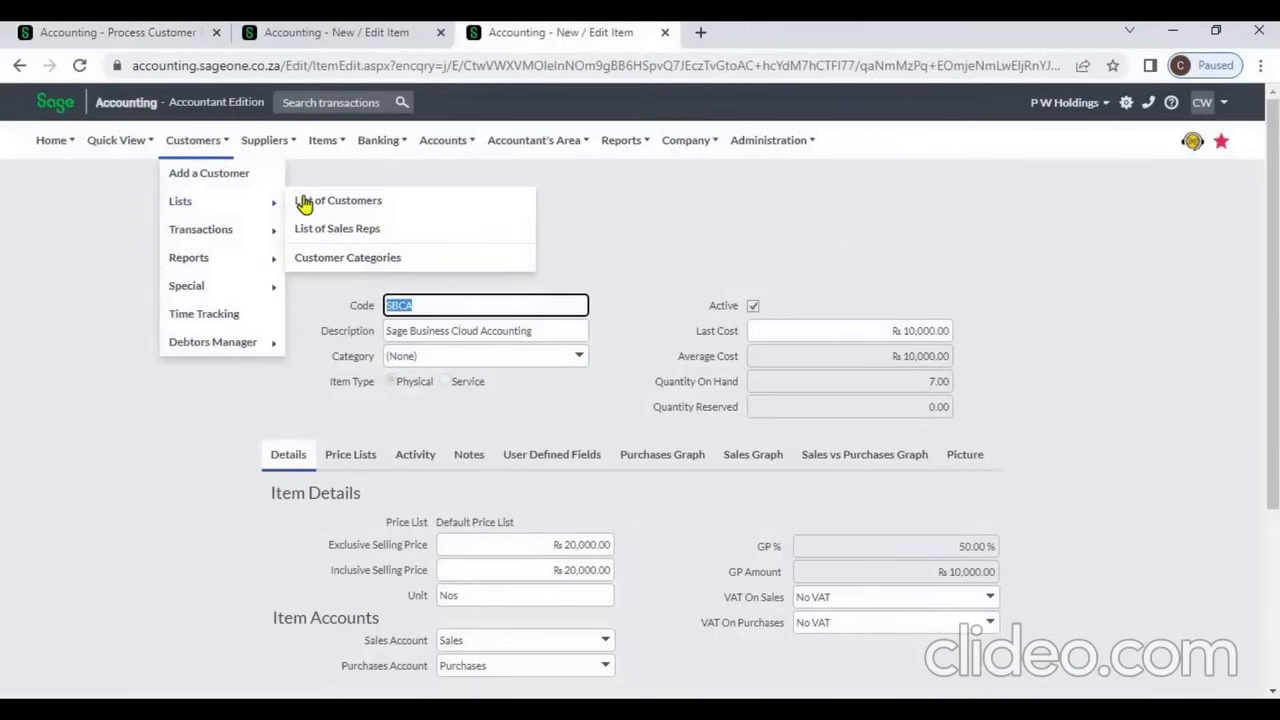
click(304, 203)
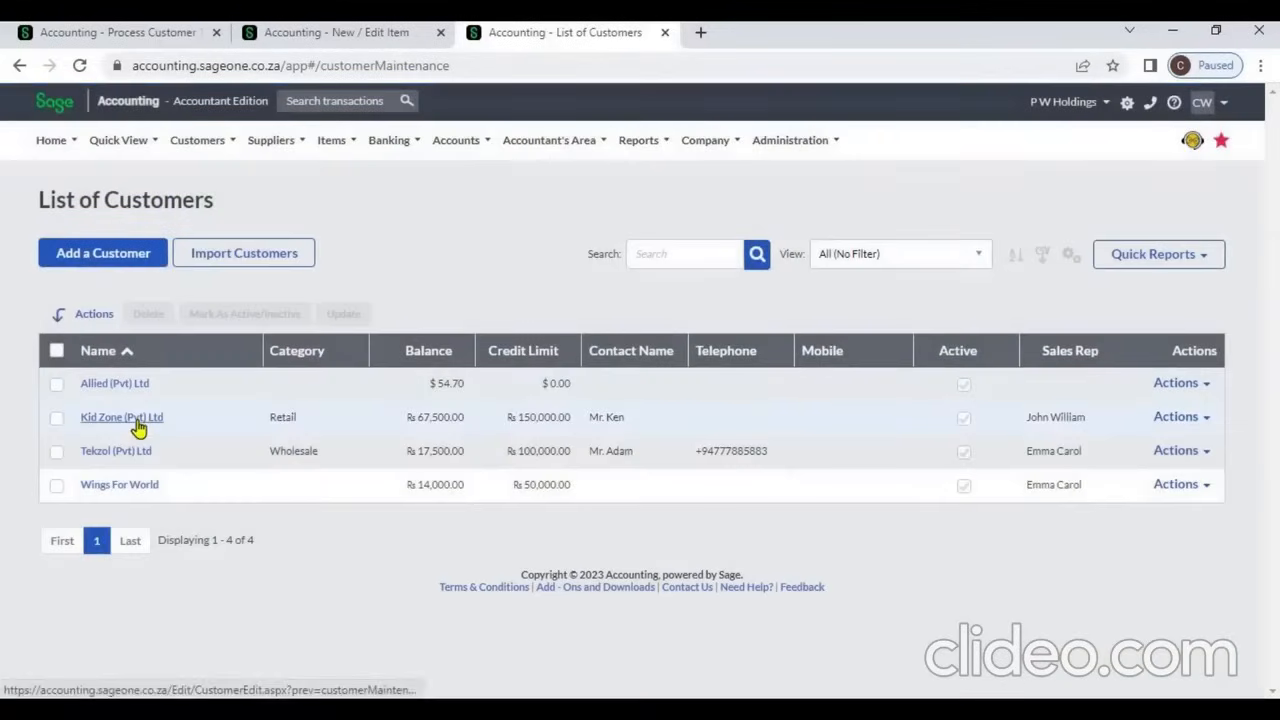
click(137, 427)
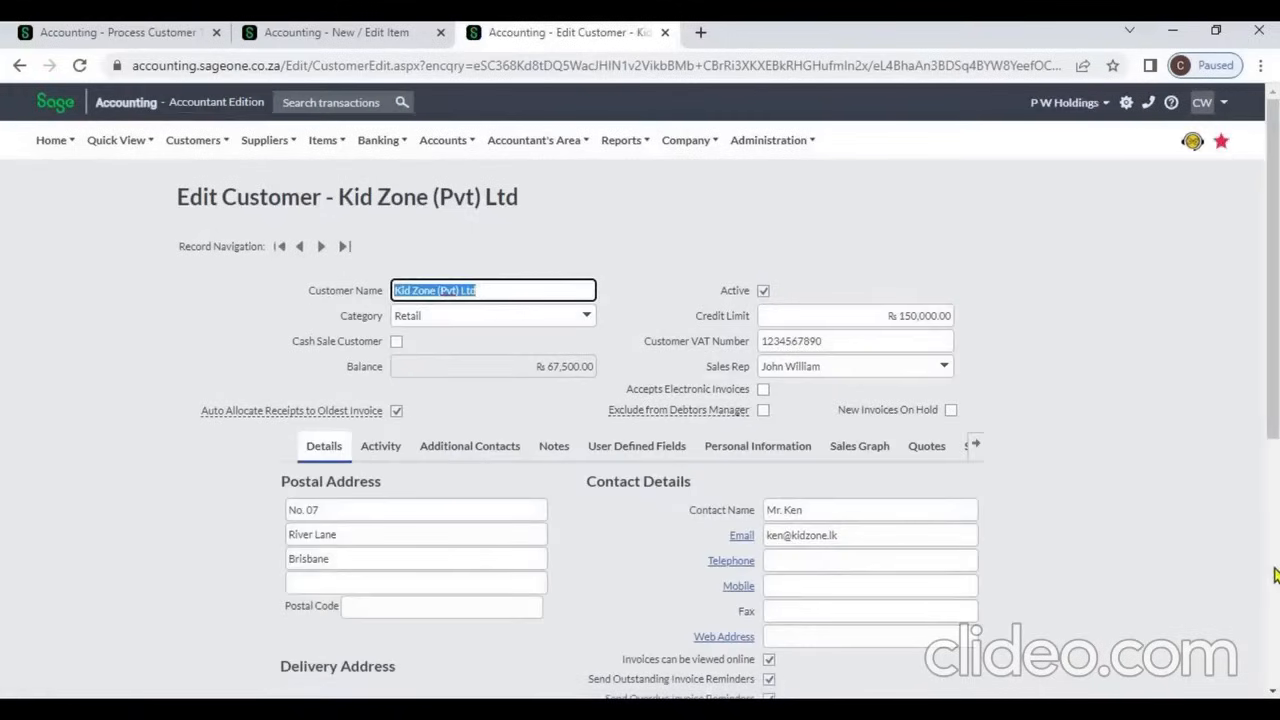
scroll(1276, 575, down, 5)
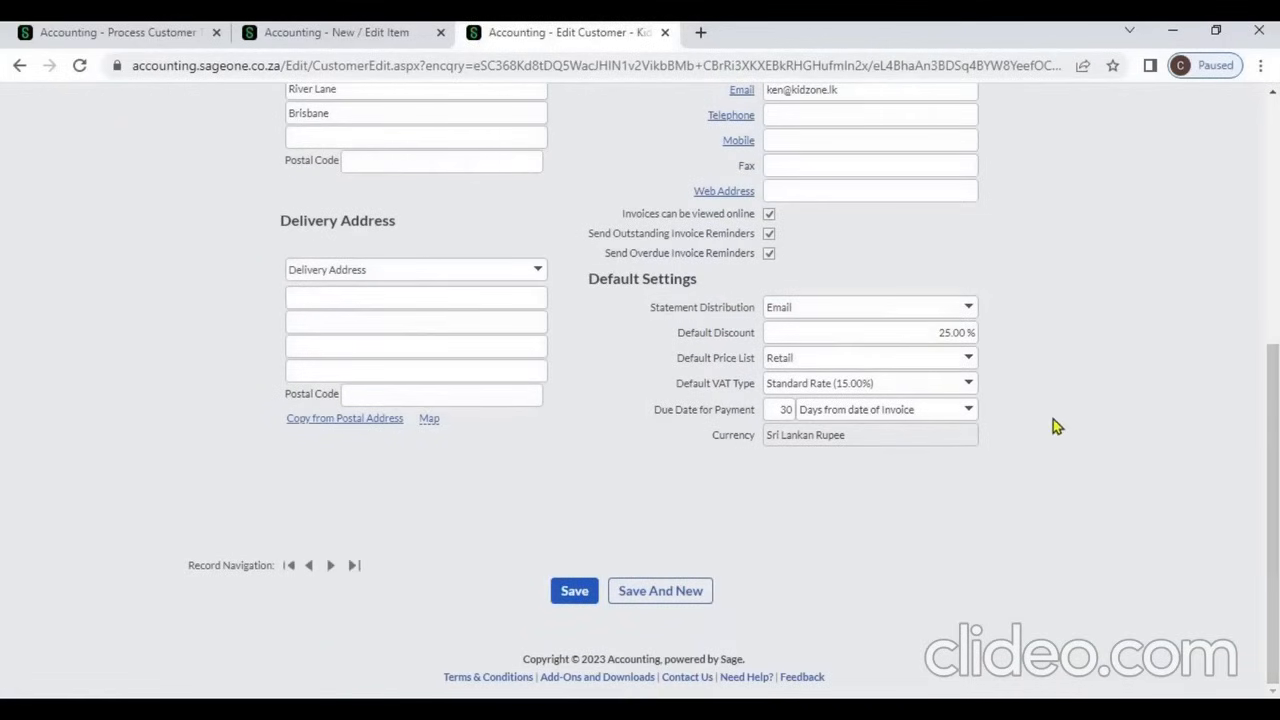
click(968, 362)
click(1067, 352)
Compare the SBCA line's exclusive price on the invoice with the price lists in the SBCA item record.
click(190, 33)
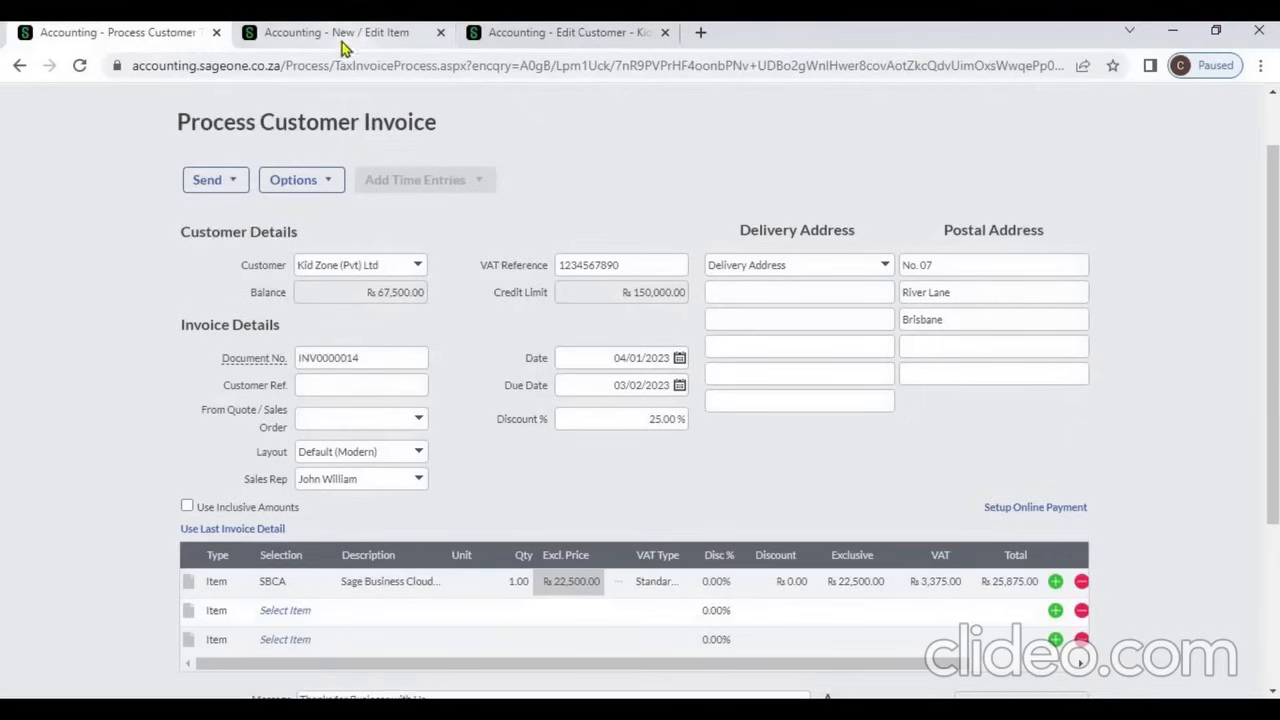
click(342, 36)
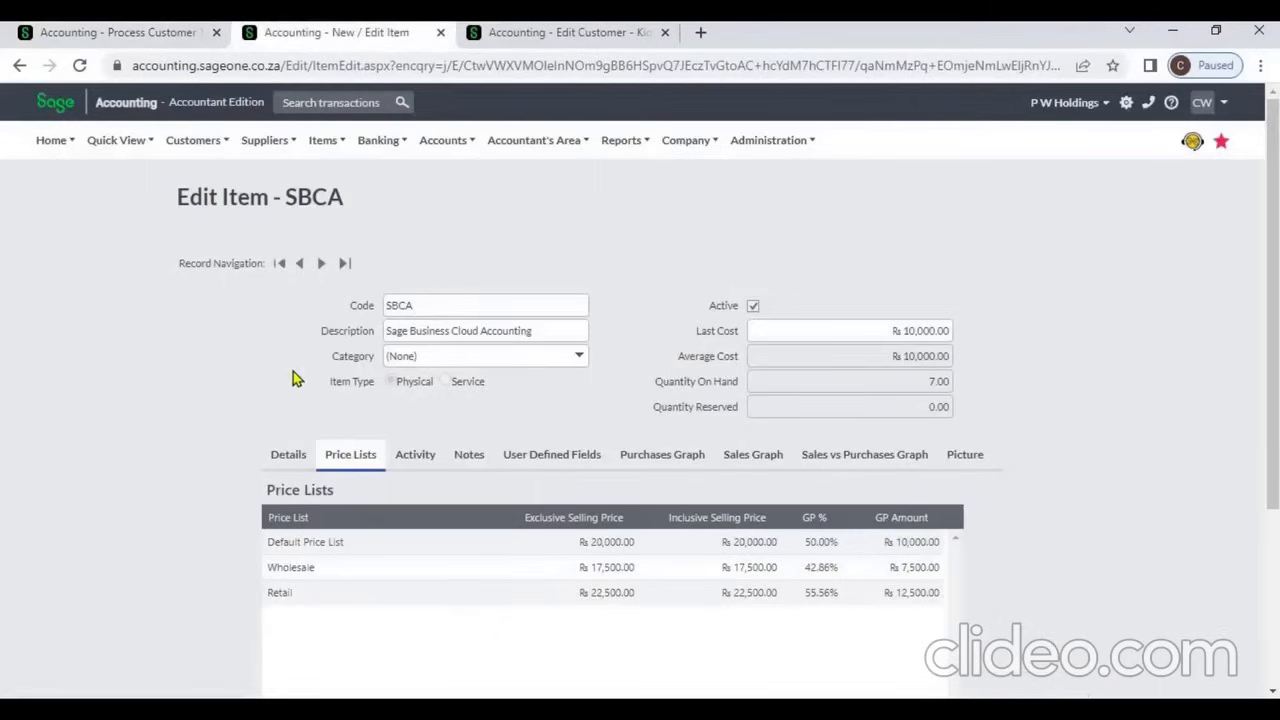
click(130, 35)
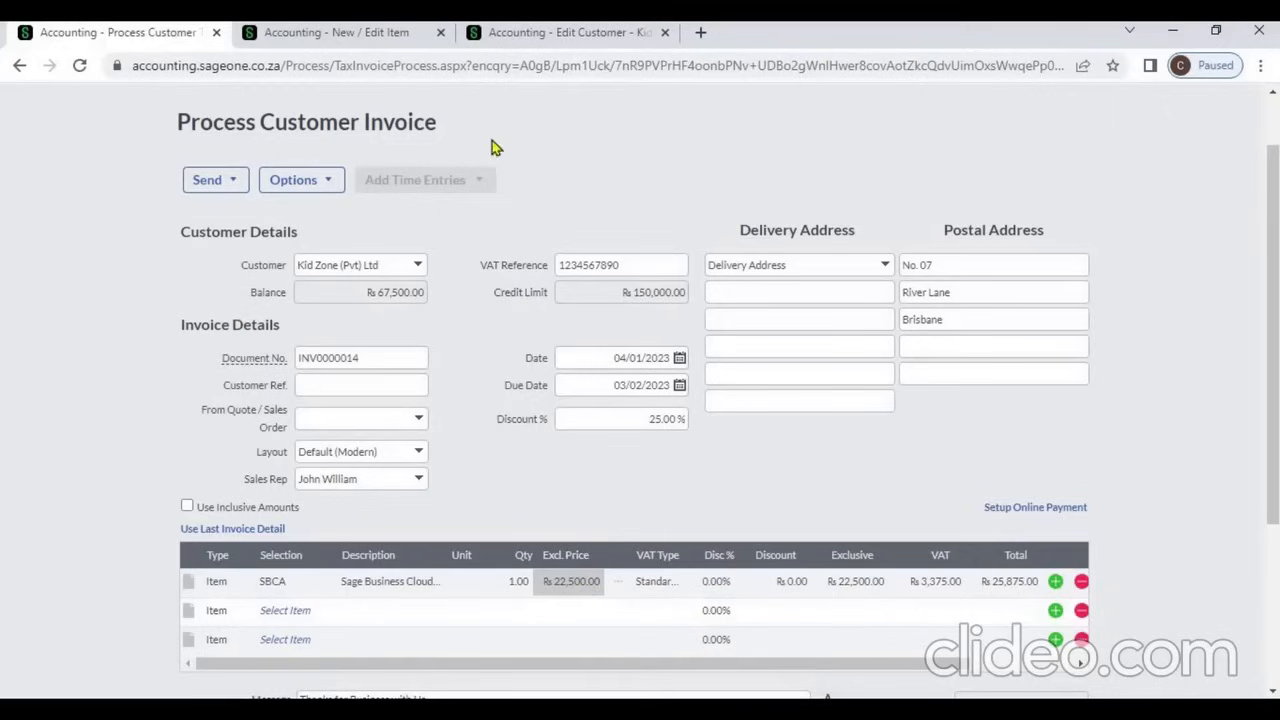
Open the company settings in the tab that holds the SBCA item record.
click(378, 40)
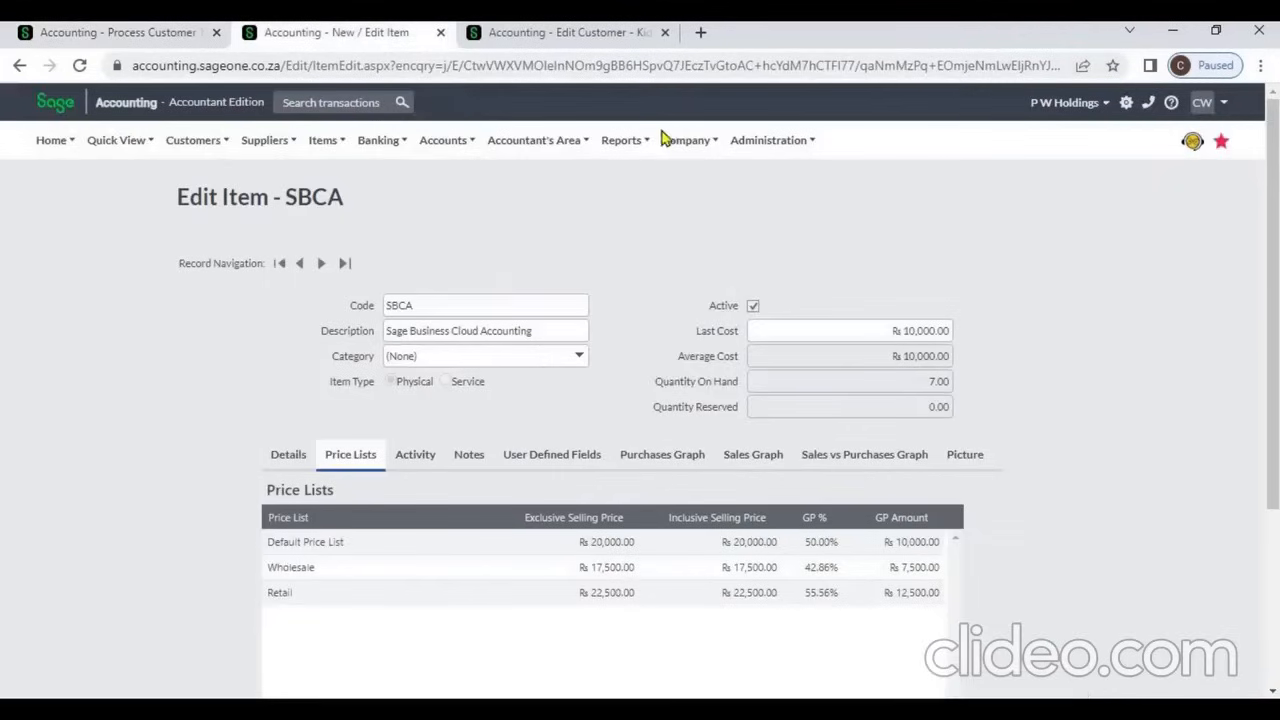
mouse_move(685, 140)
click(694, 203)
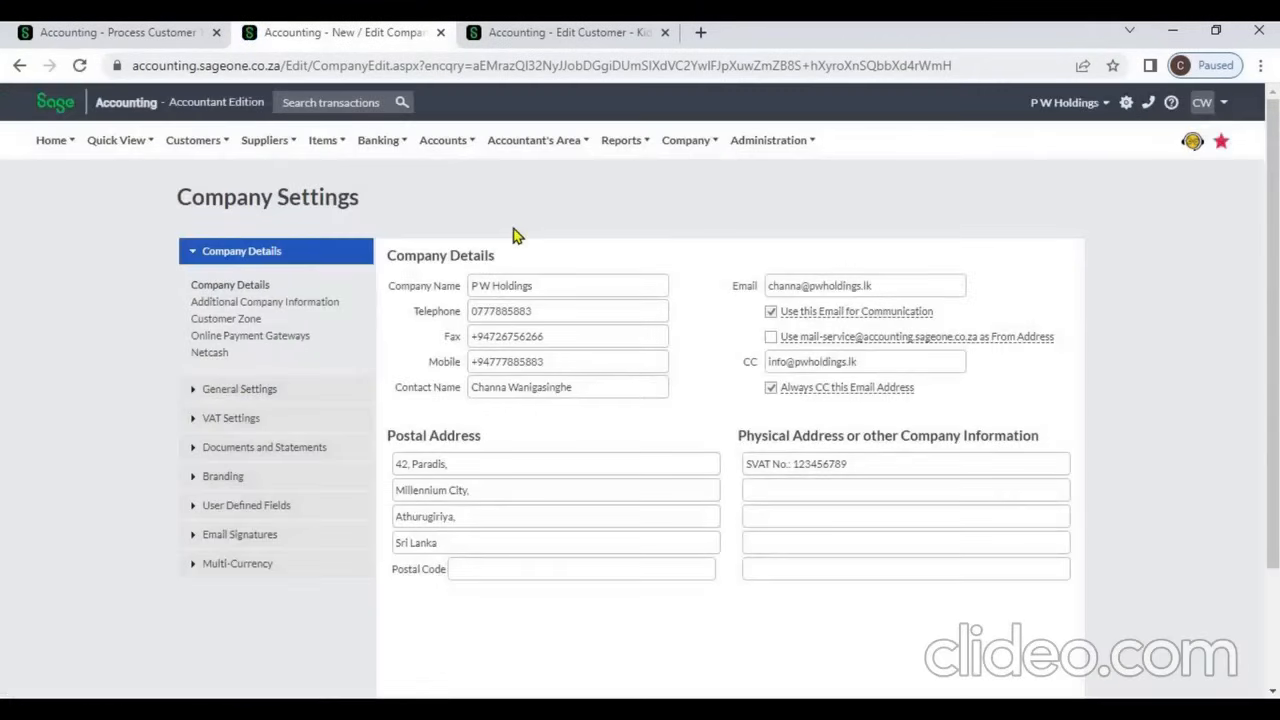
Open the item settings within the company's general settings and examine the quantity warnings and price lists.
click(720, 142)
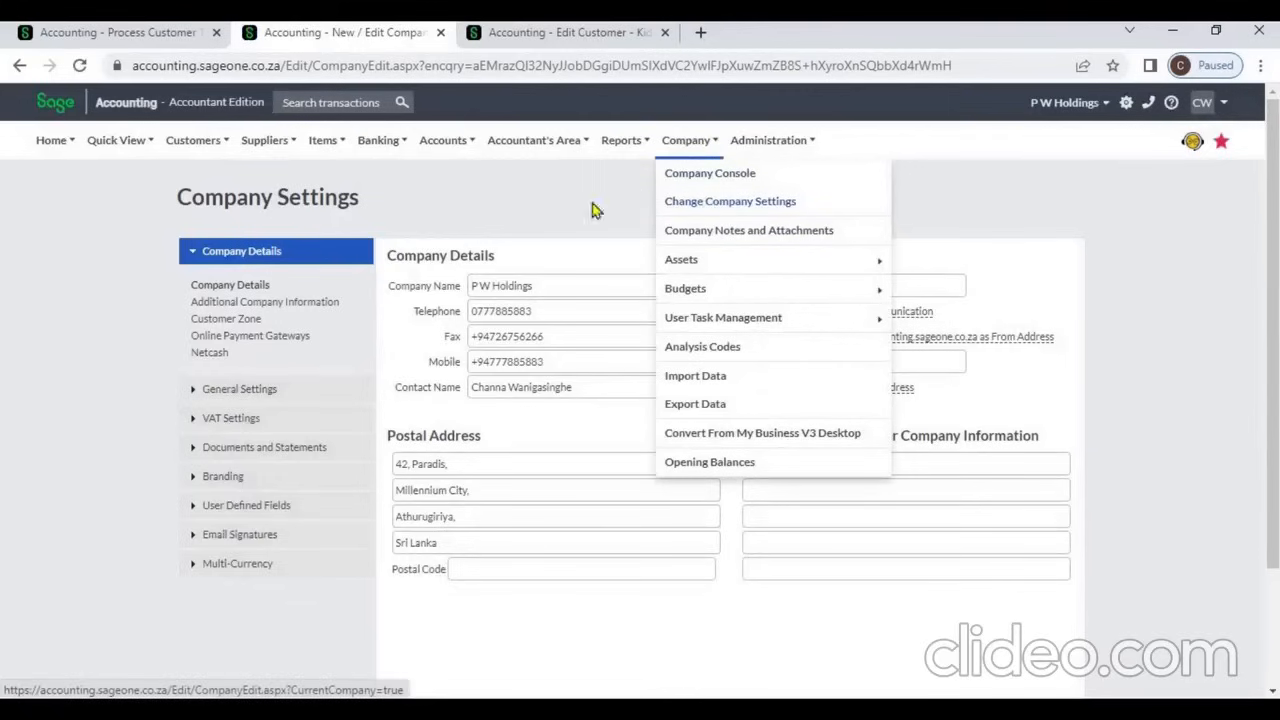
click(262, 393)
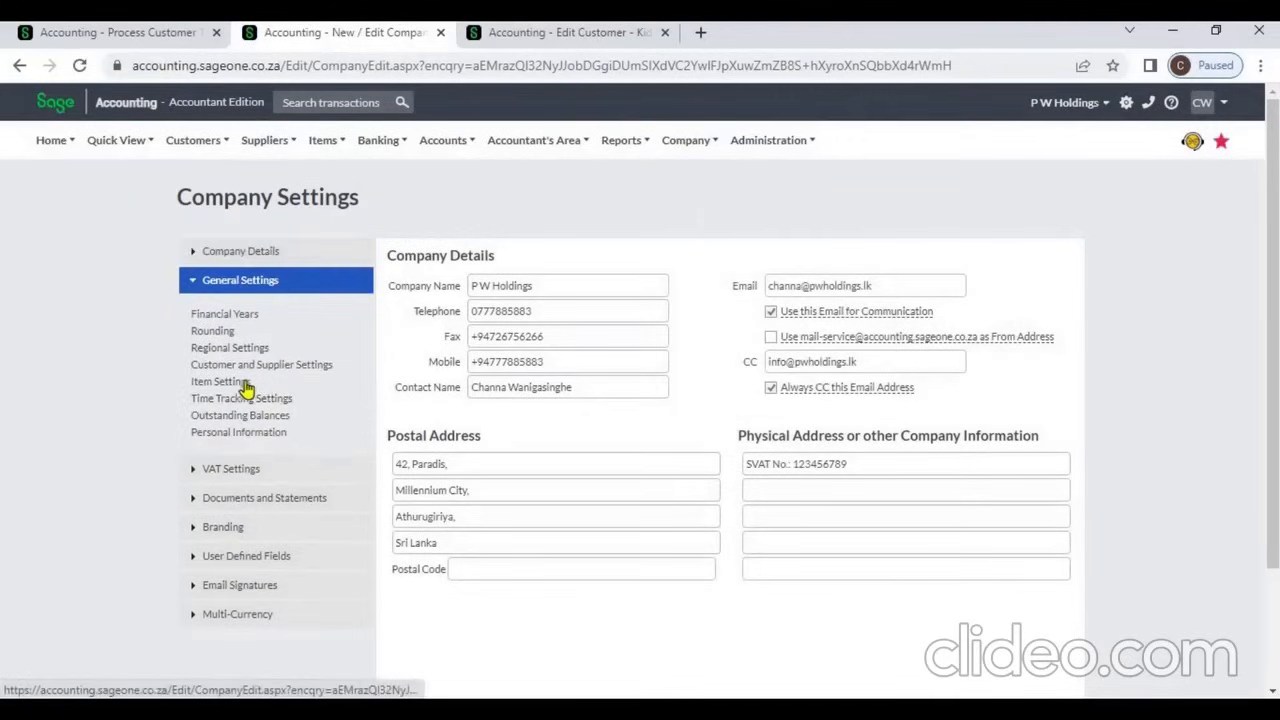
click(224, 382)
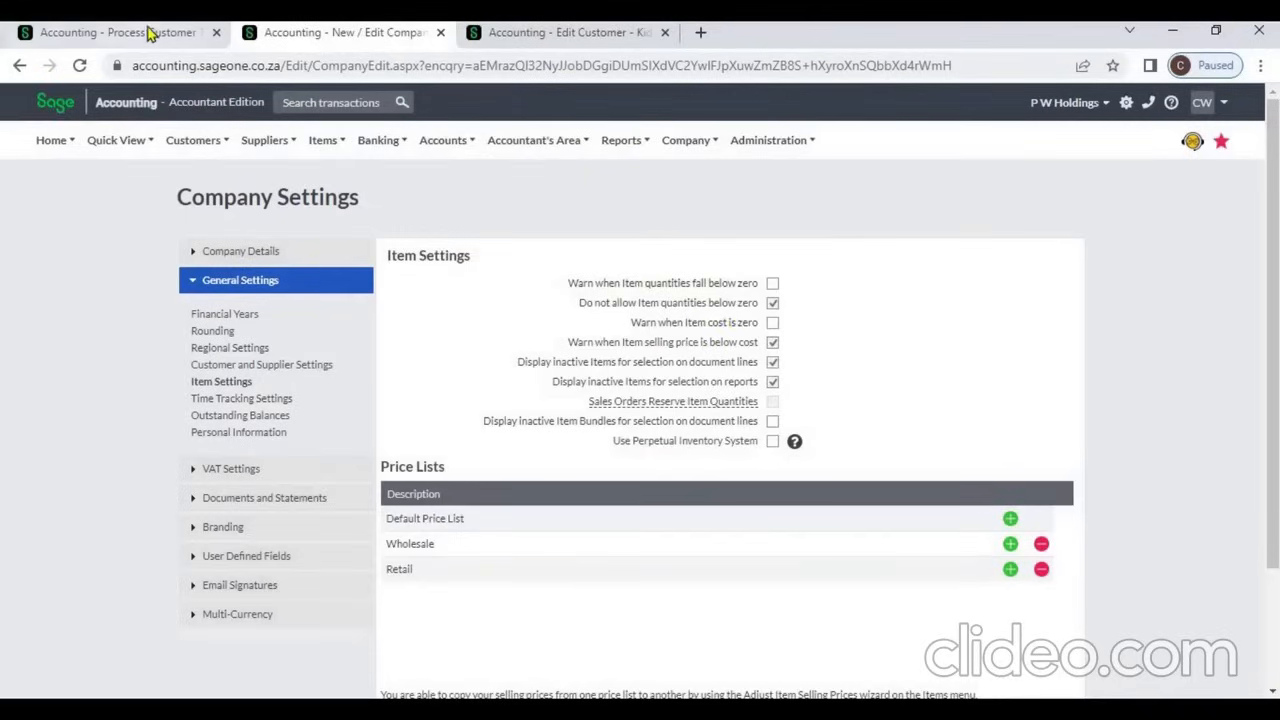
Return to the customer invoice, reselect SBCA on the first line and try to set its quantity to 8.
click(147, 33)
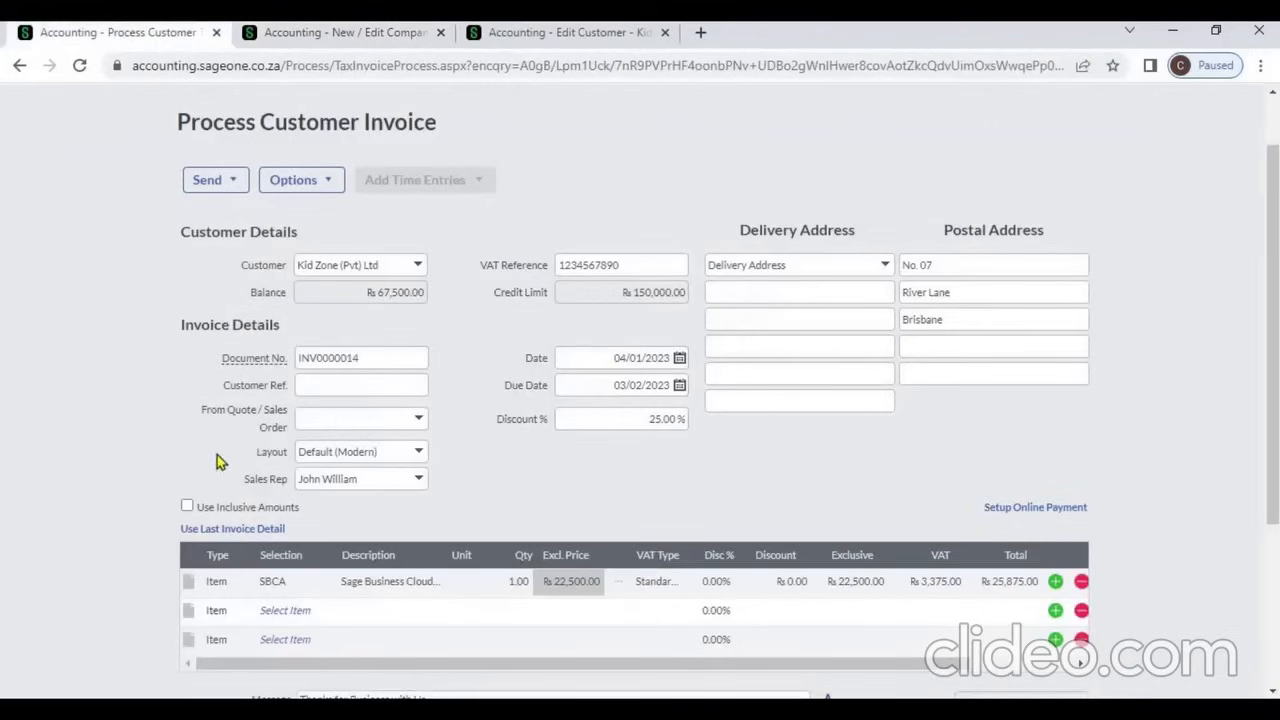
click(322, 587)
click(325, 588)
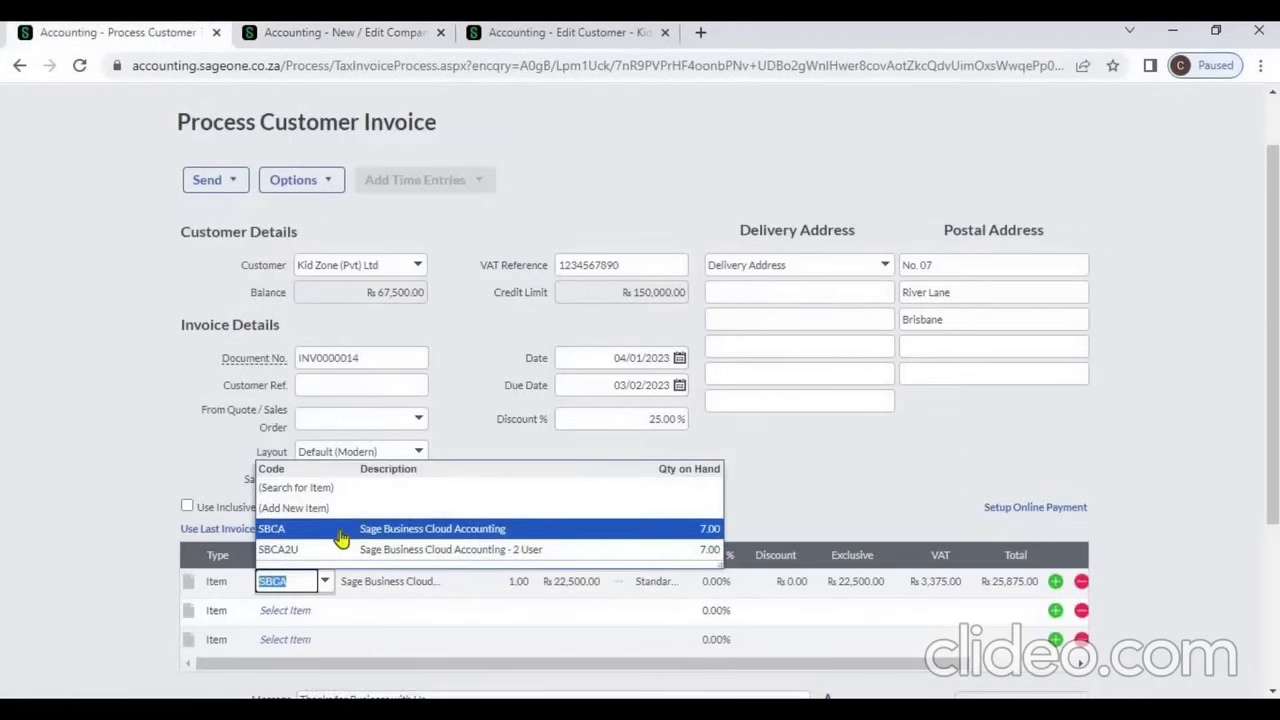
click(340, 538)
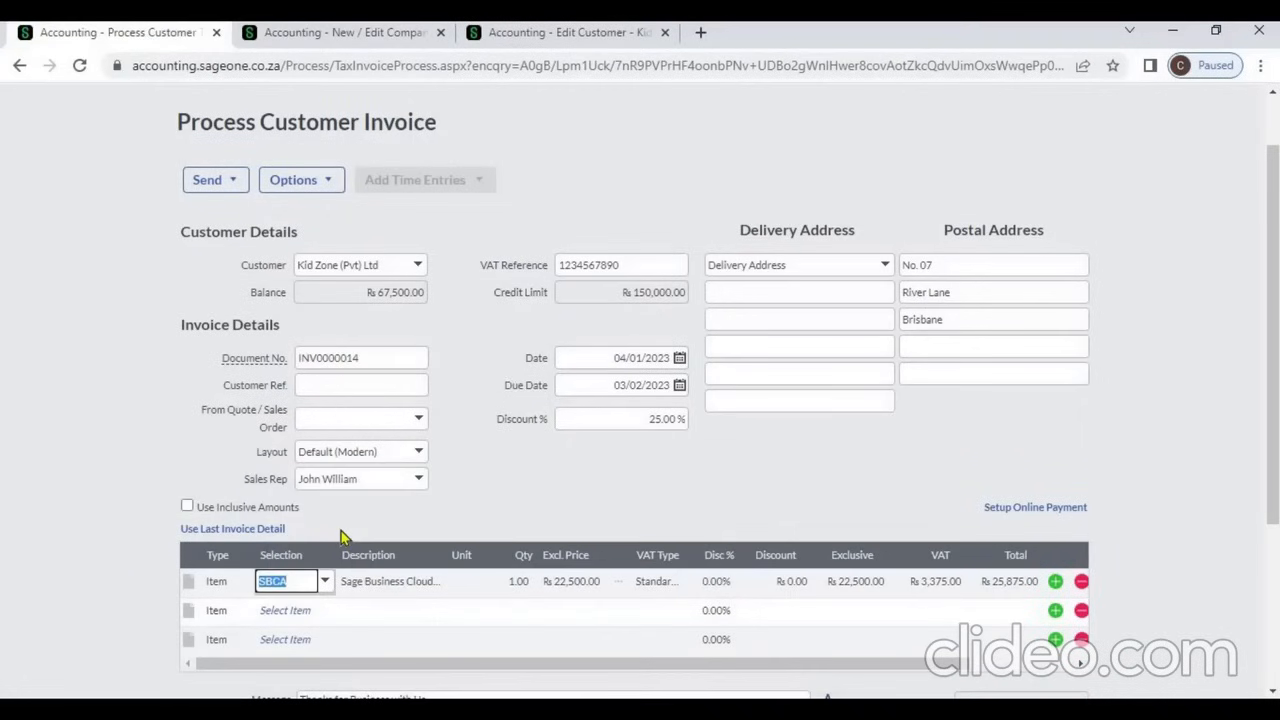
key(Tab)
key(Tab)
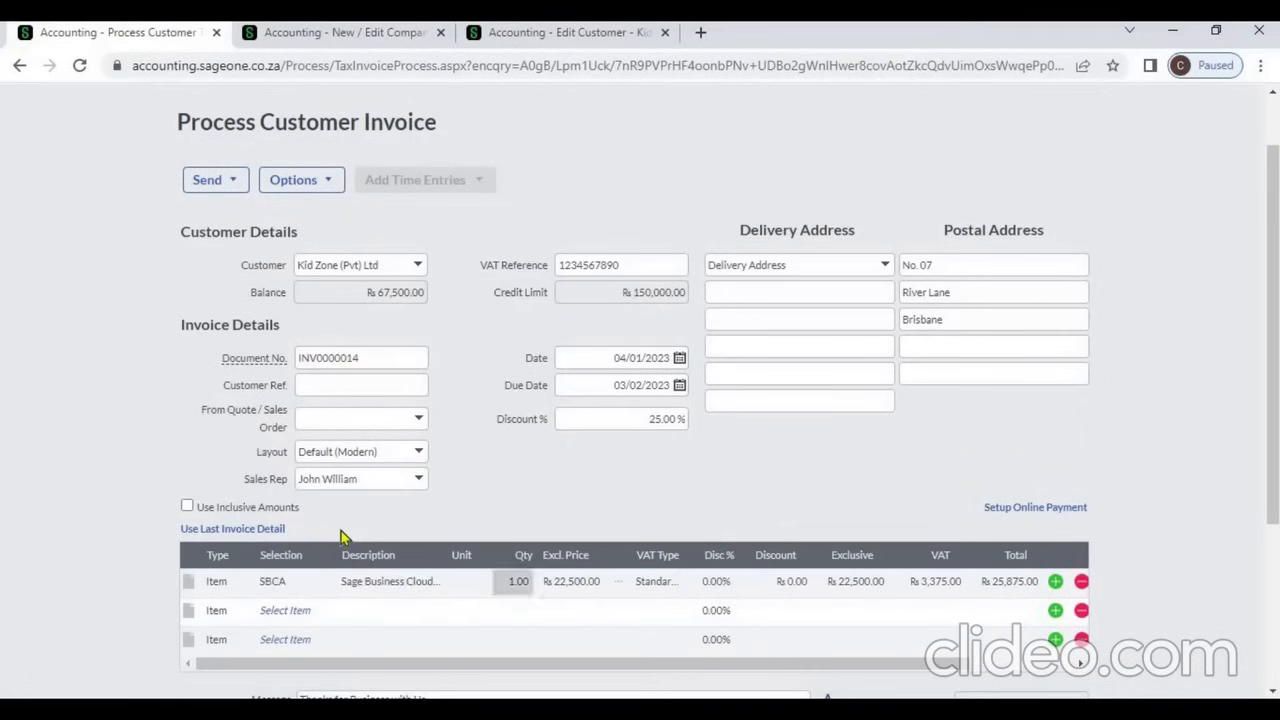
text(8)
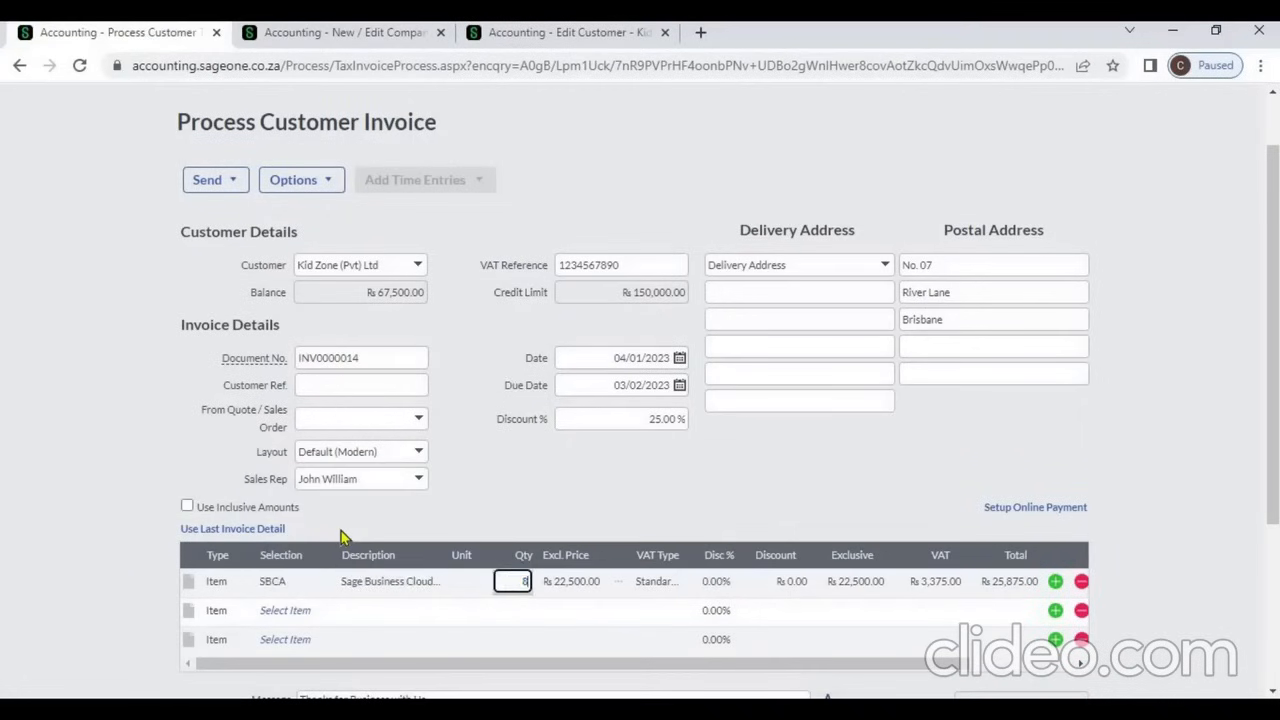
key(Tab)
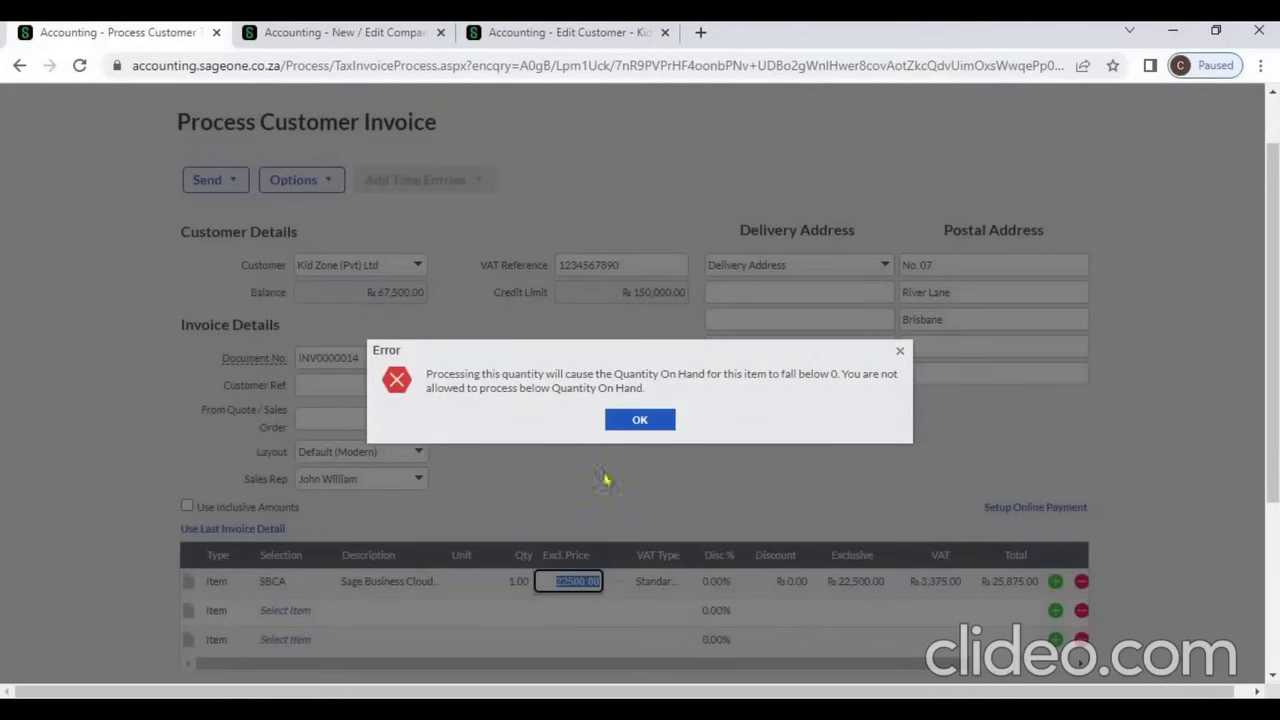
click(641, 422)
click(641, 422)
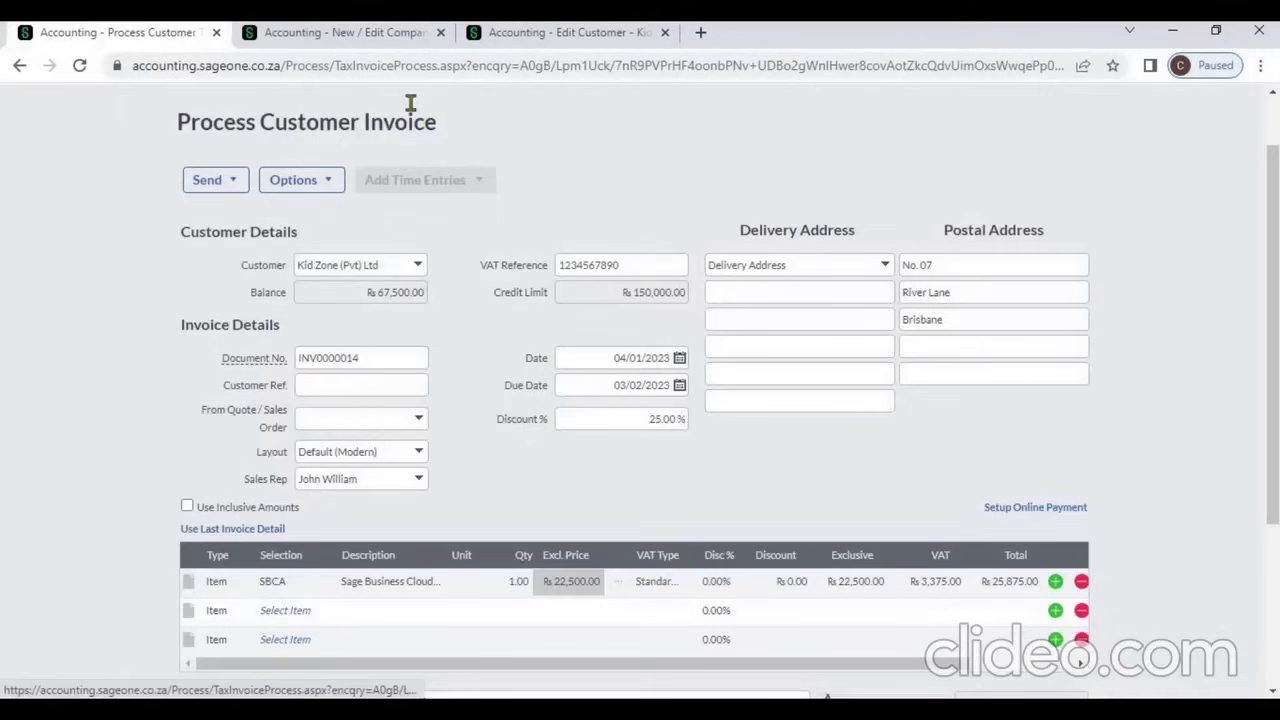
In the company's item settings, allow item quantities below zero, enable the warning when they fall below zero, and save.
click(385, 39)
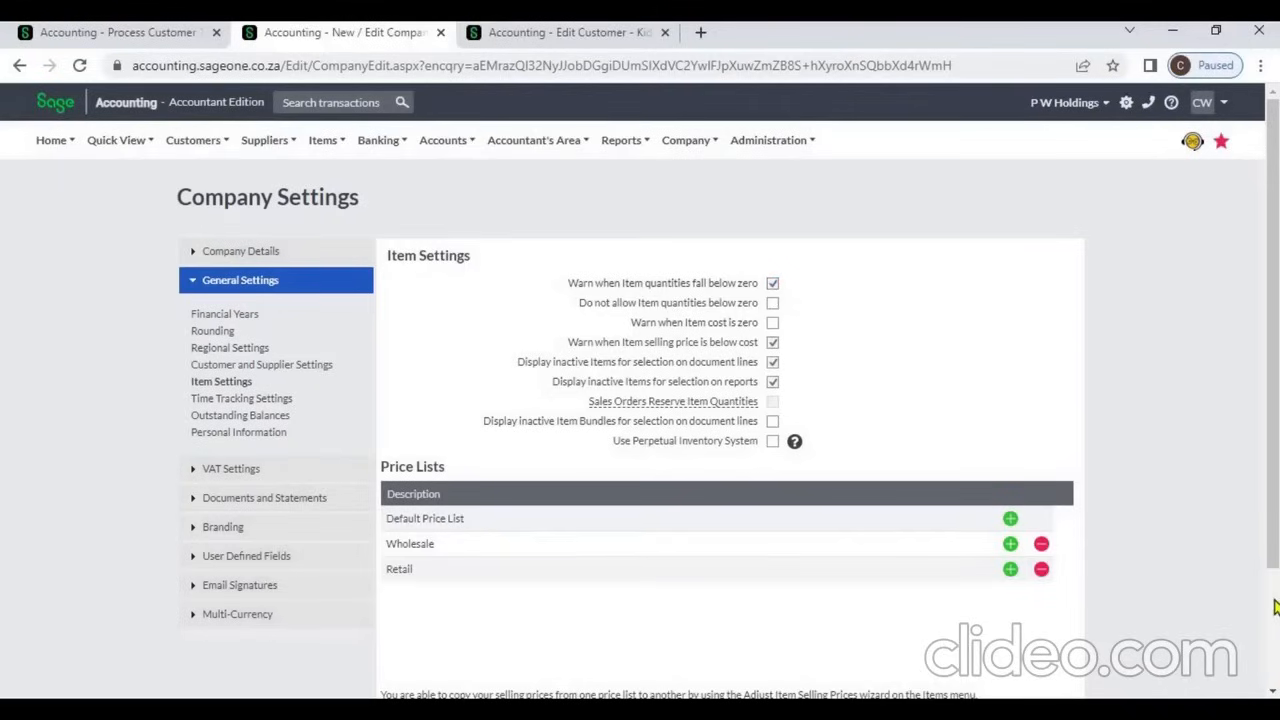
scroll(1274, 606, down, 2)
click(551, 590)
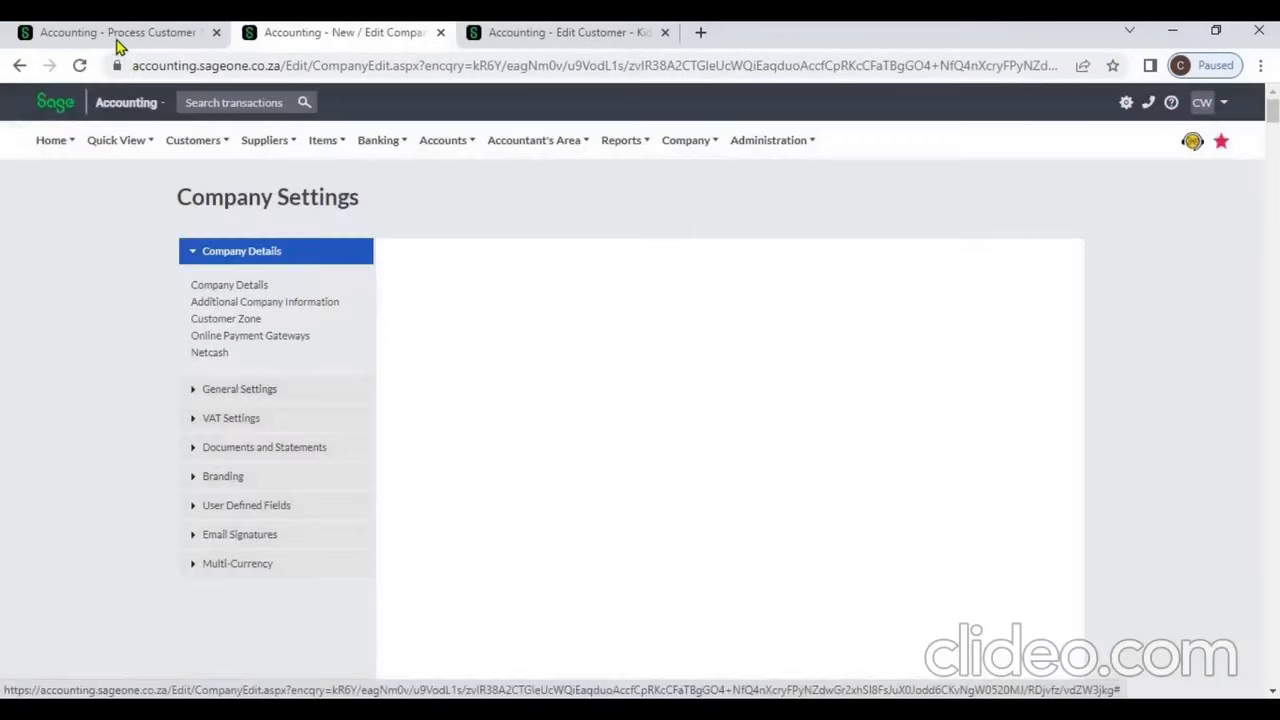
Reload the customer invoice page, discarding its unsaved entries, and check the company settings page before returning to the invoice.
click(115, 33)
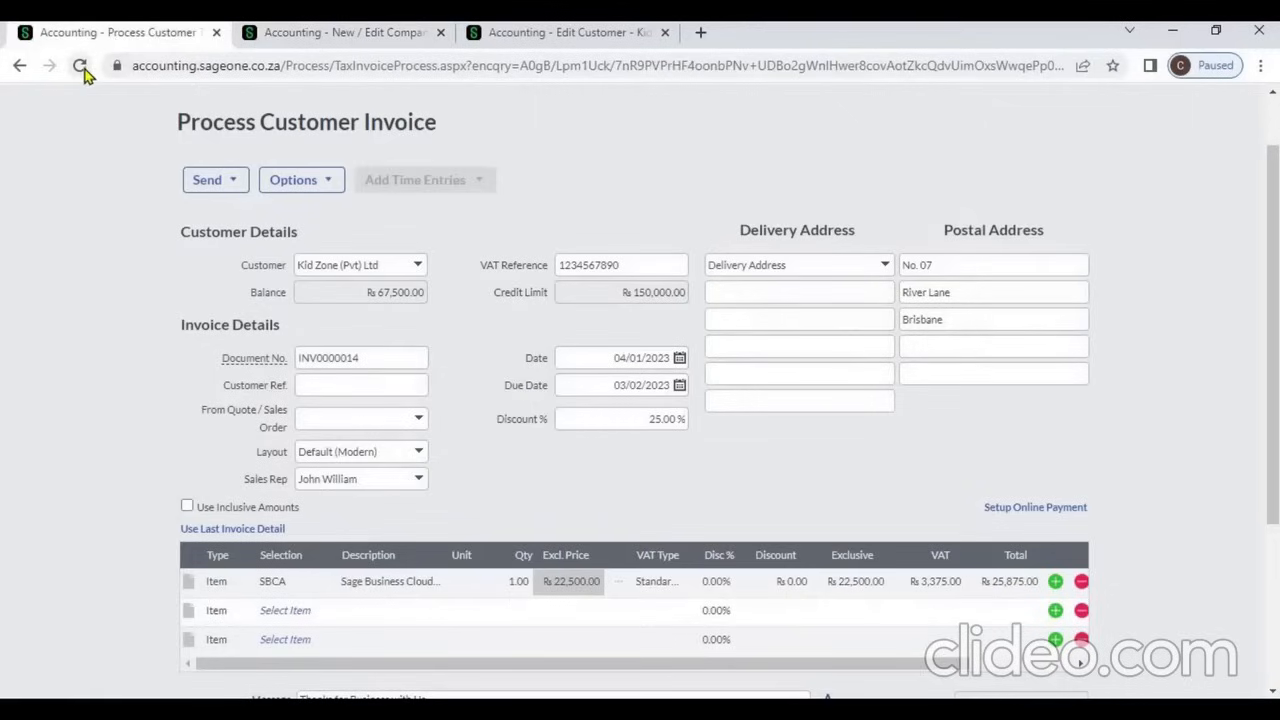
click(82, 68)
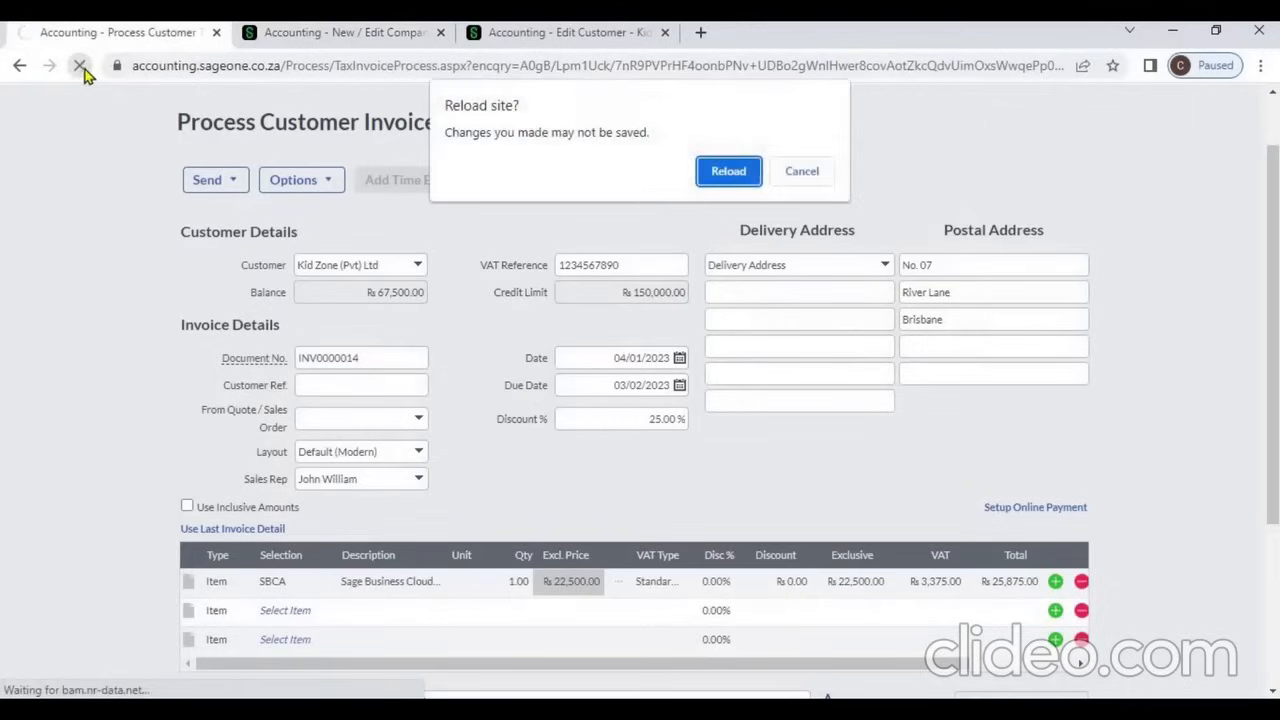
click(733, 178)
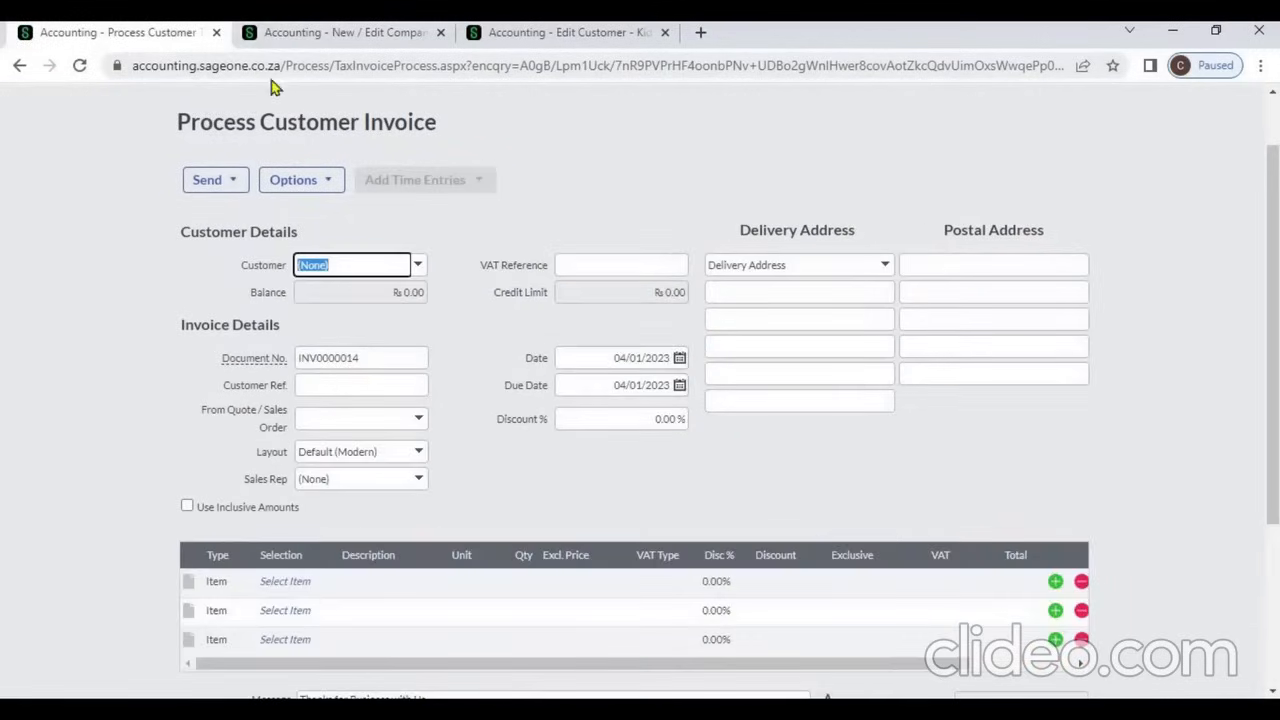
click(305, 45)
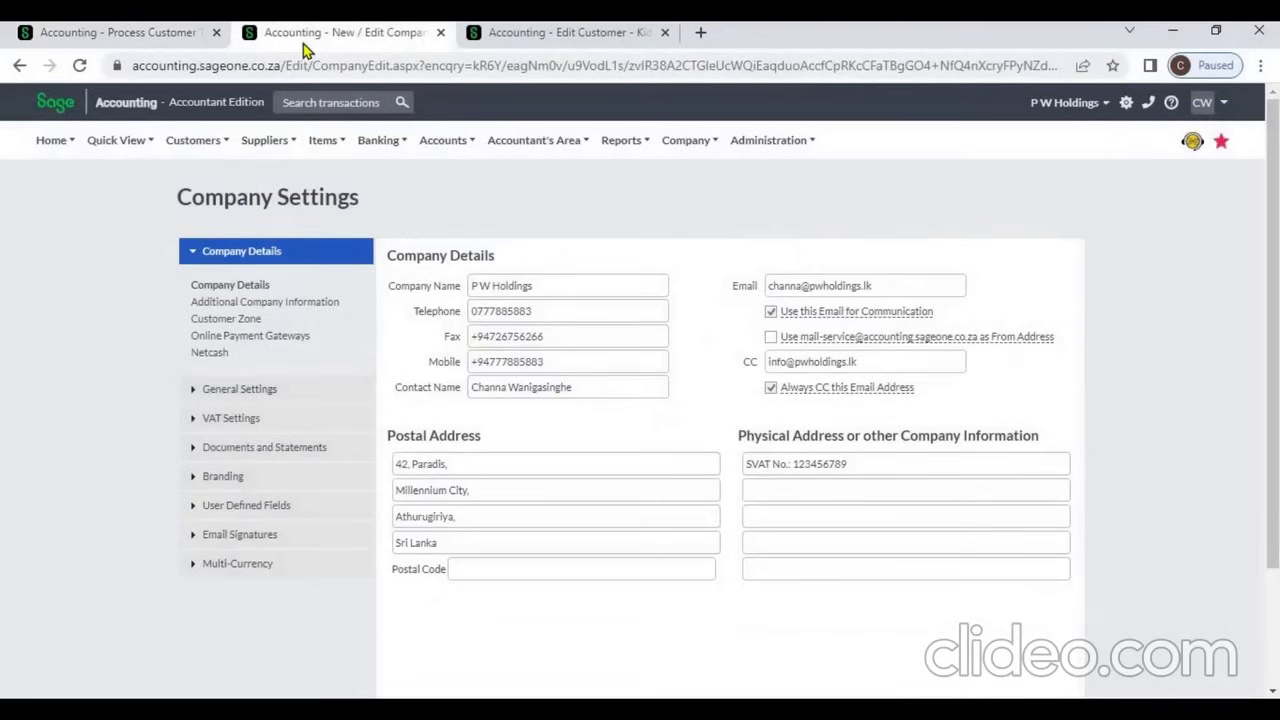
click(138, 40)
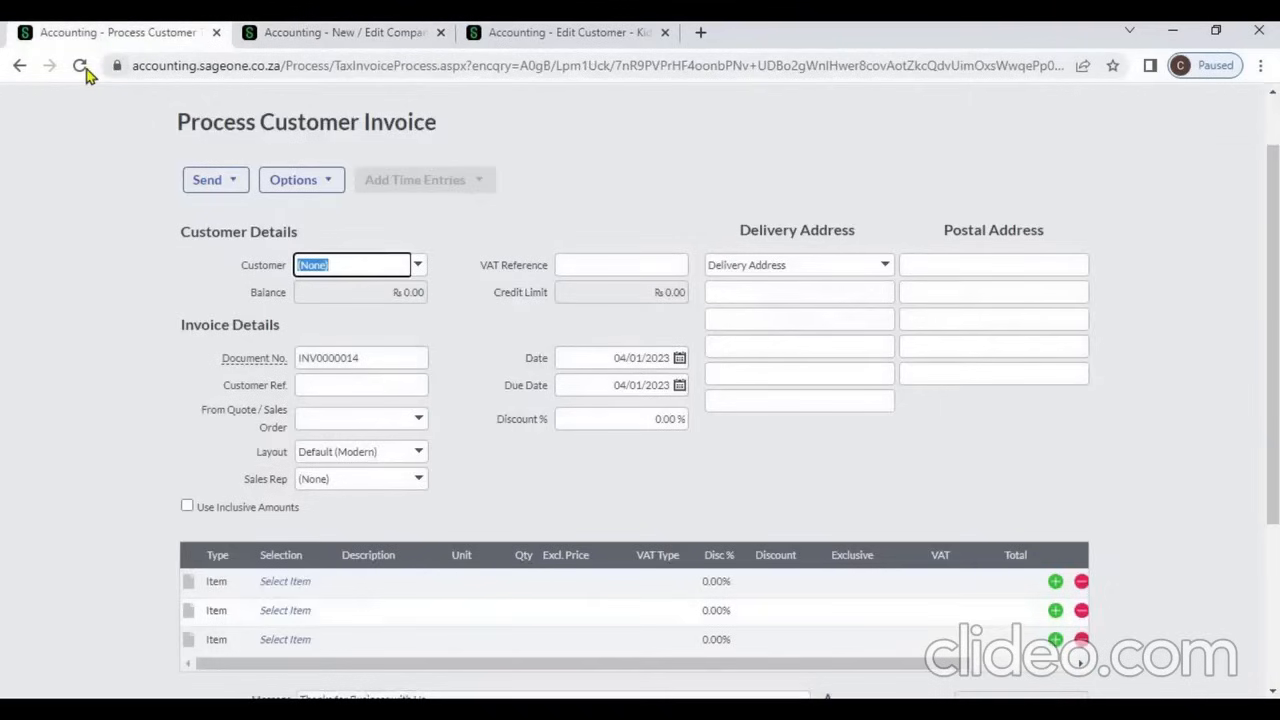
Select Kid Zone (Pvt) Ltd as the invoice customer and decline to invoice its outstanding sales orders.
click(418, 266)
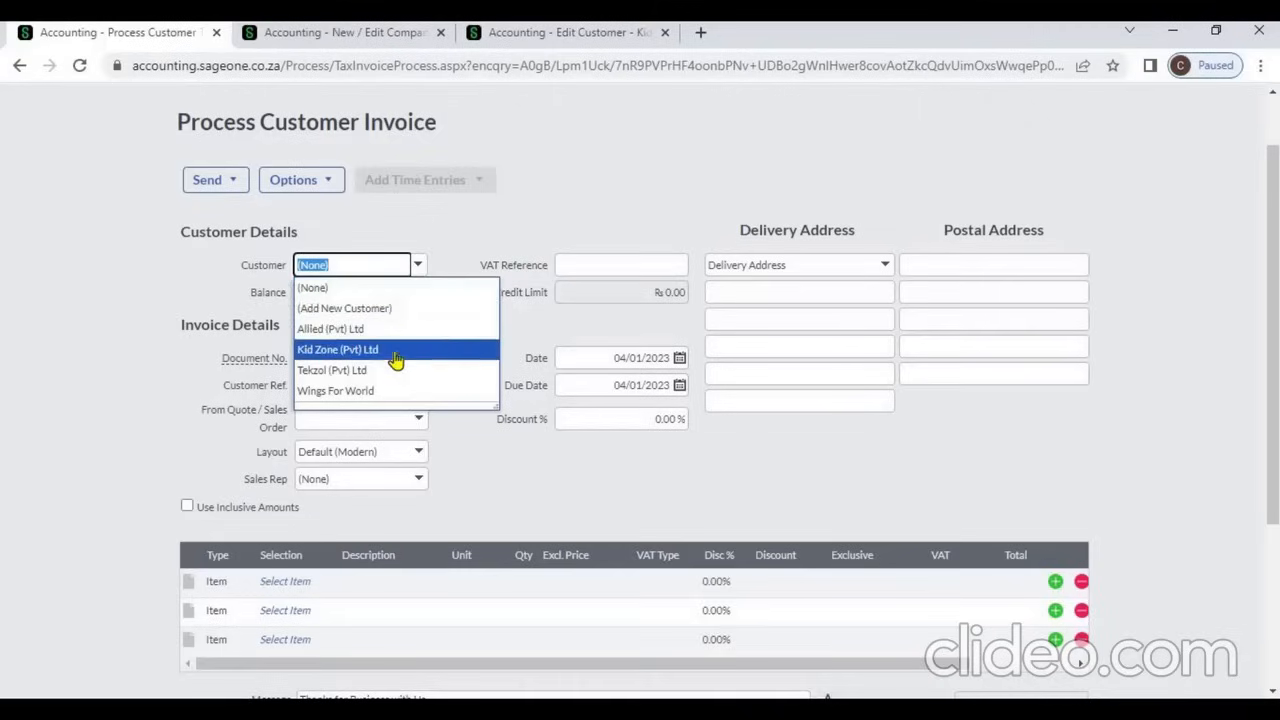
click(397, 352)
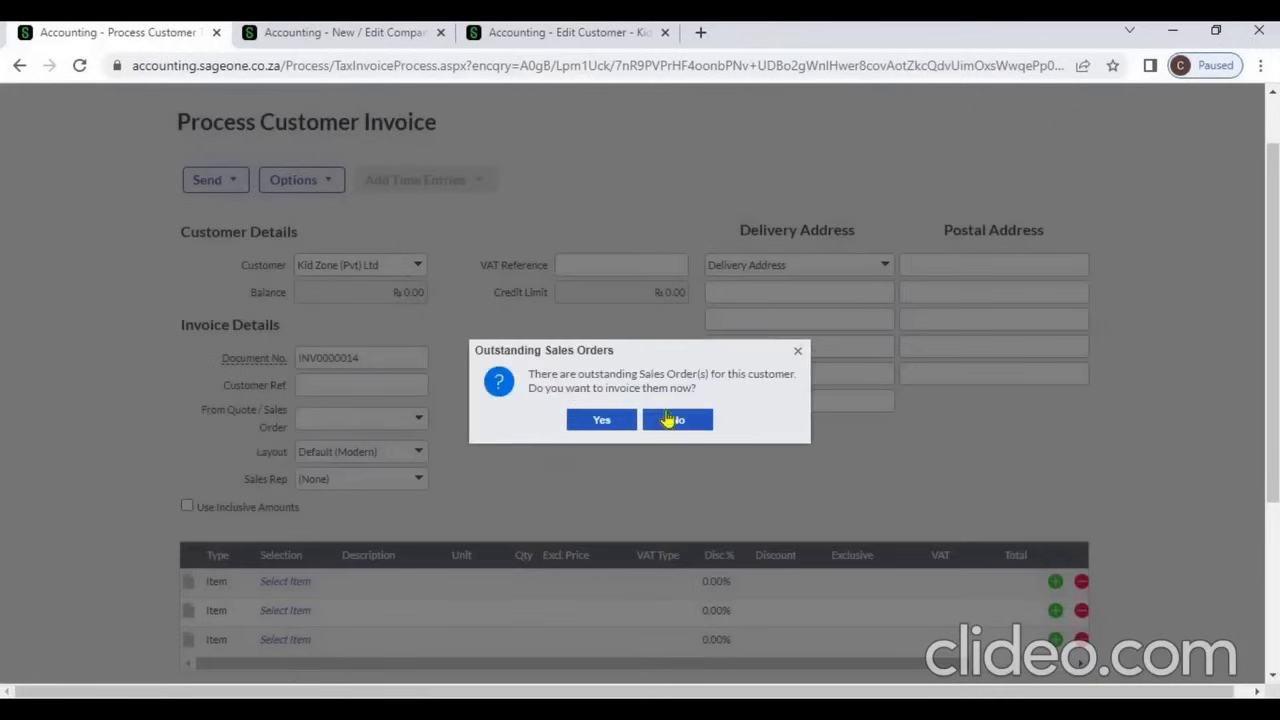
click(664, 418)
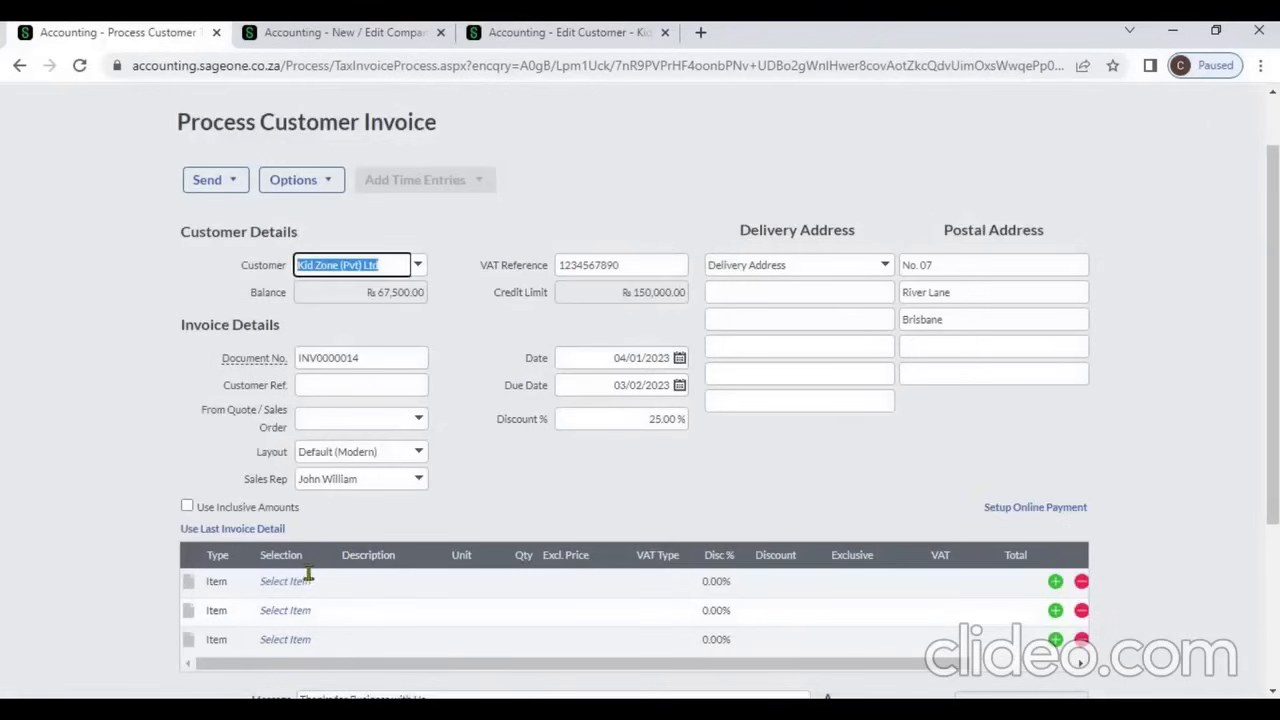
Add item SBCA to the first invoice line and check its quantity on hand in the item list.
click(308, 581)
click(325, 586)
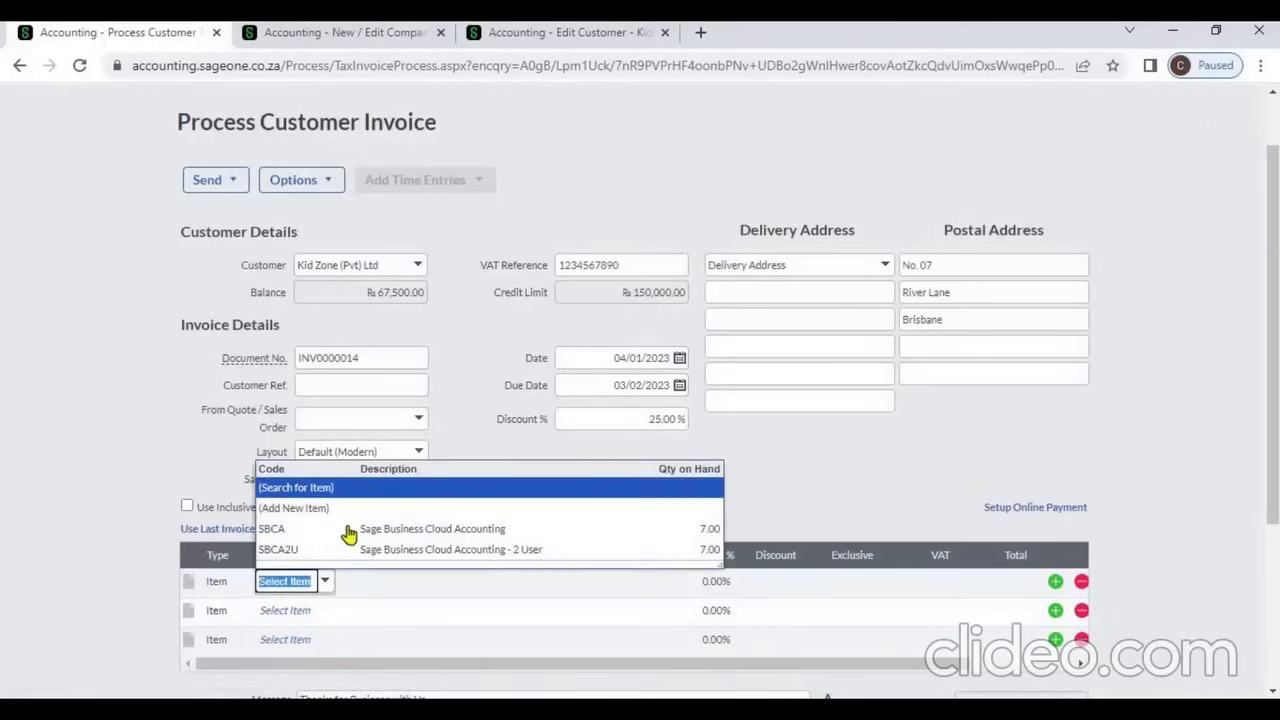
click(349, 528)
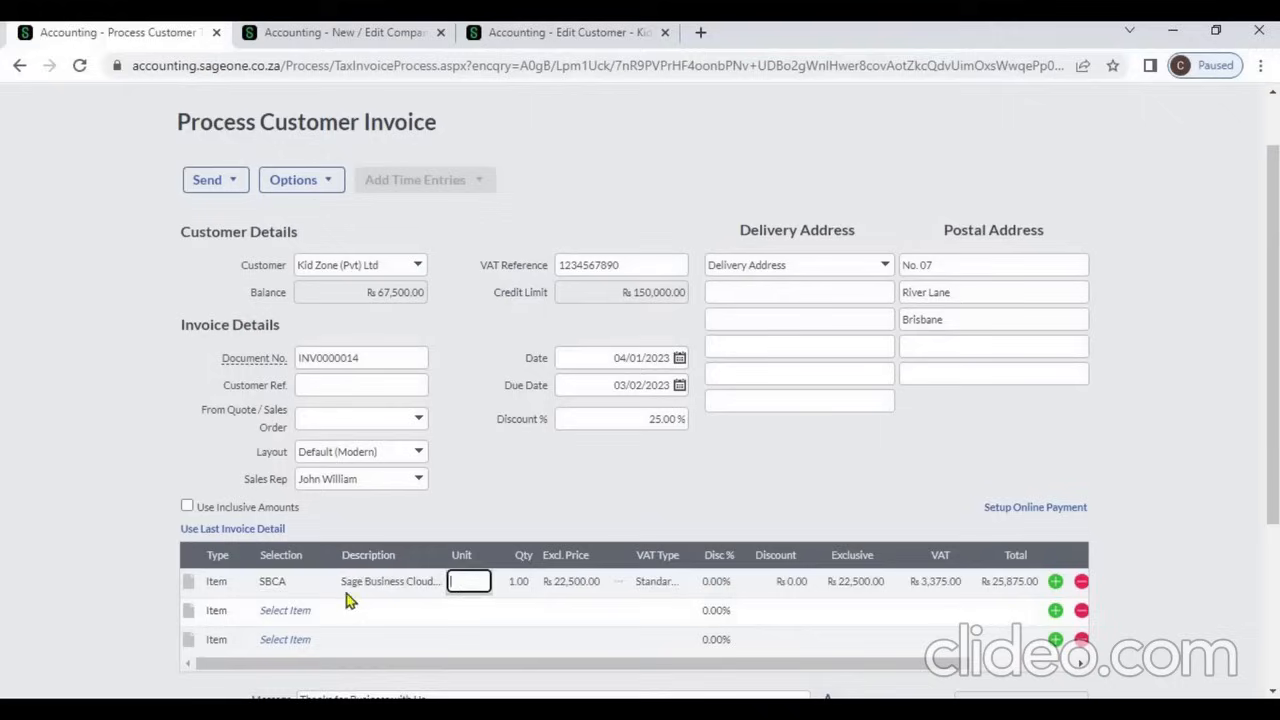
click(322, 588)
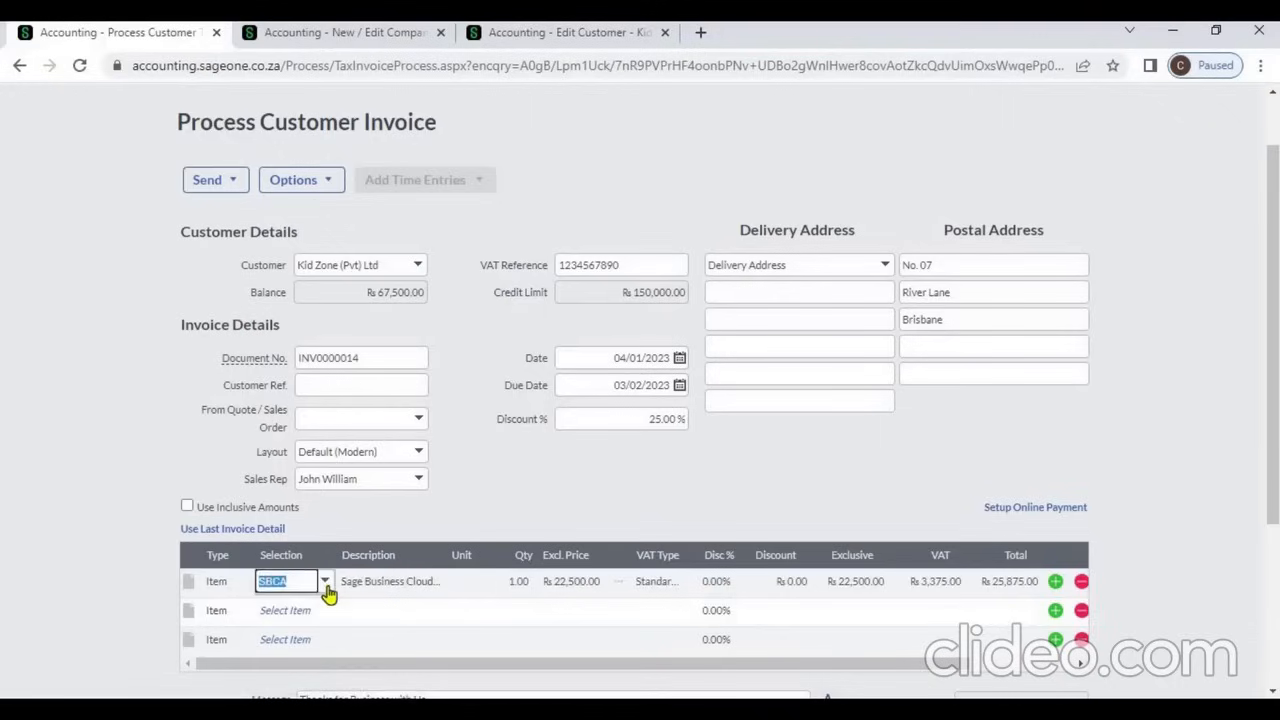
click(327, 590)
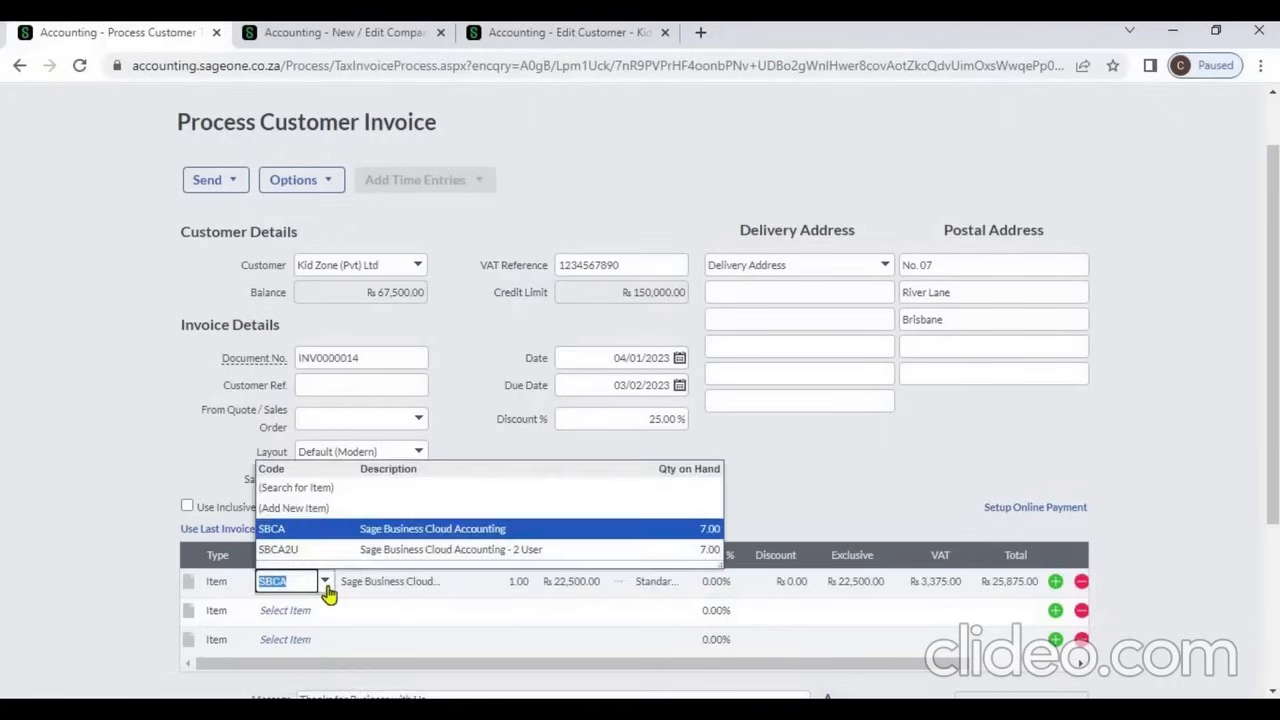
Set the SBCA line's quantity to 8 and accept the warning.
click(514, 582)
click(514, 582)
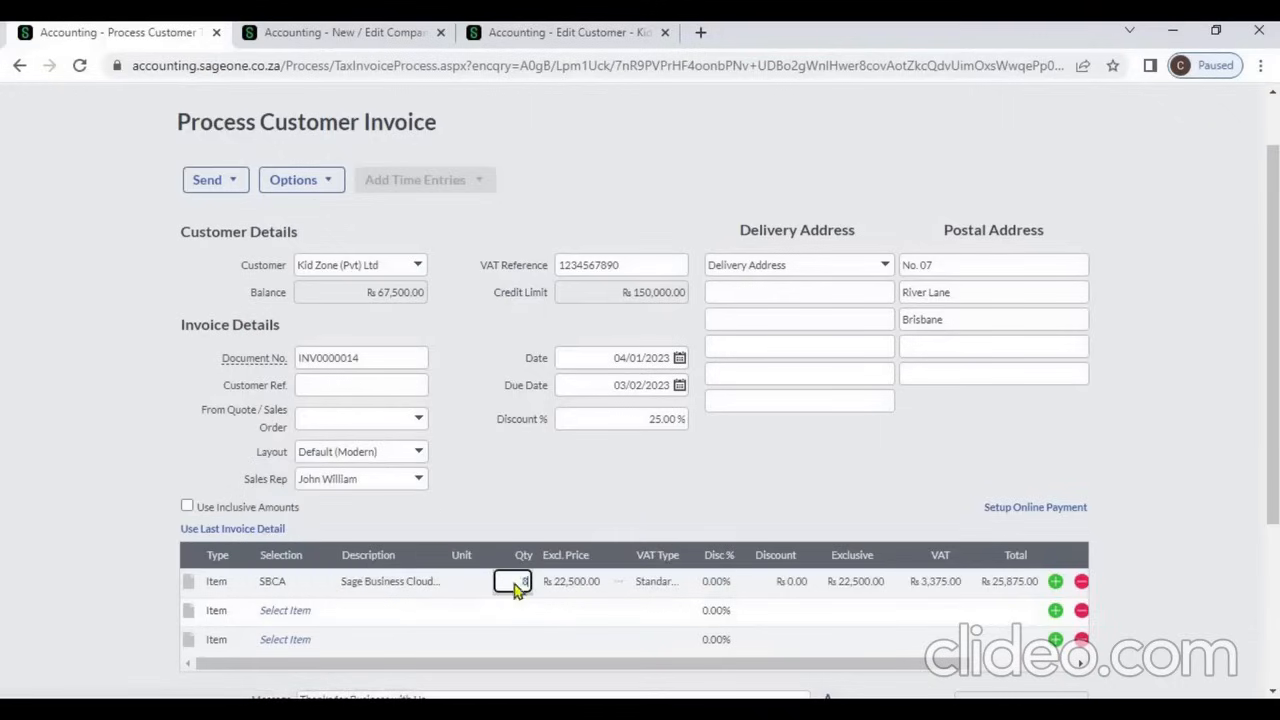
text(8)
key(Tab)
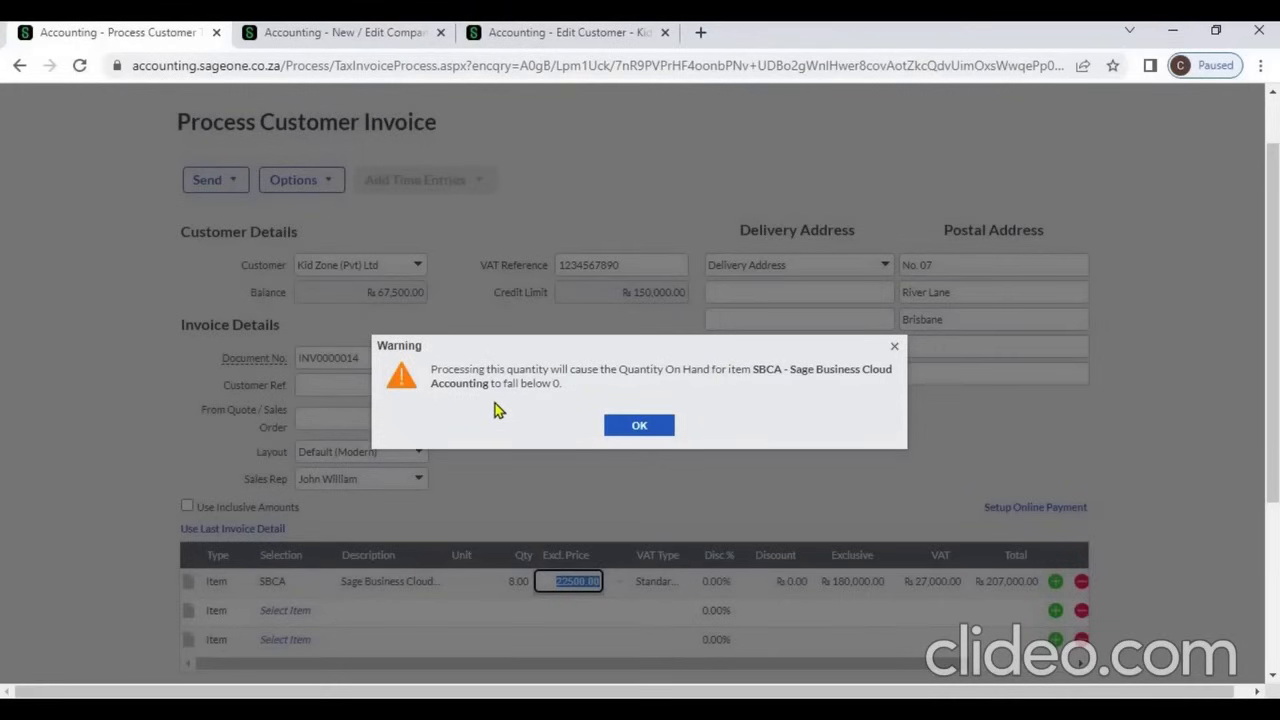
click(621, 424)
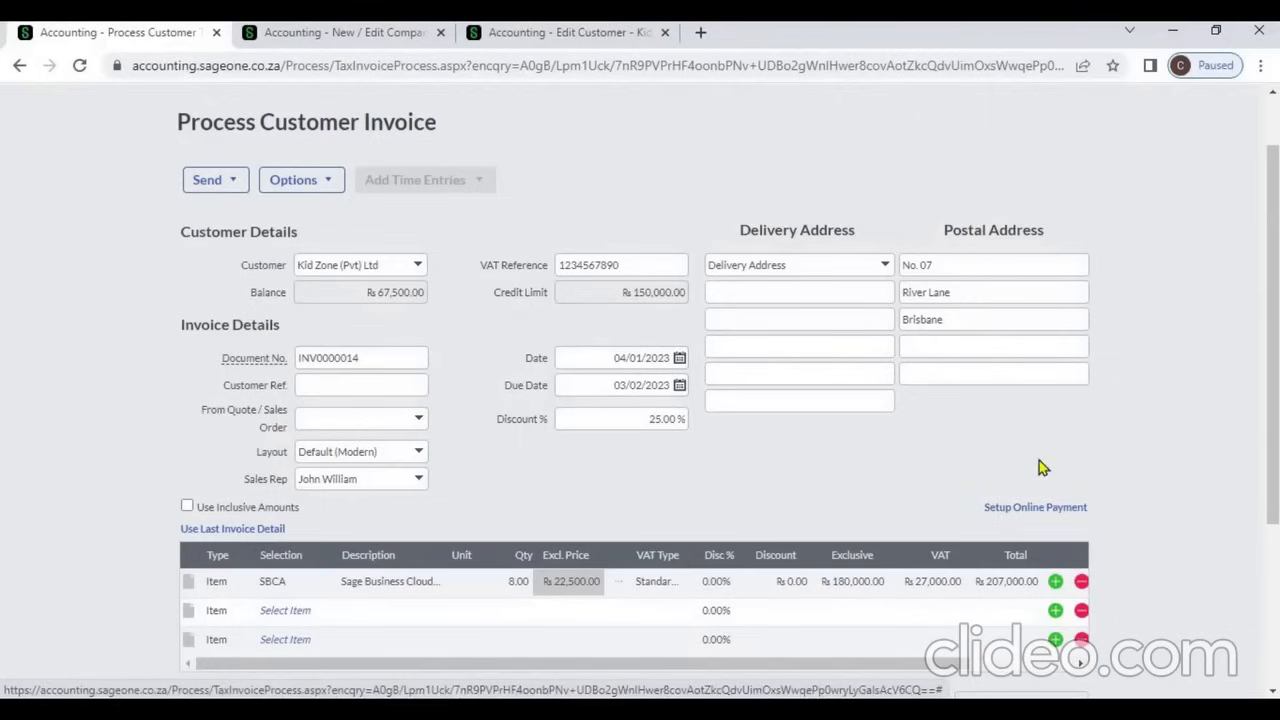
Add three more blank item lines below the existing lines of the invoice.
click(1272, 565)
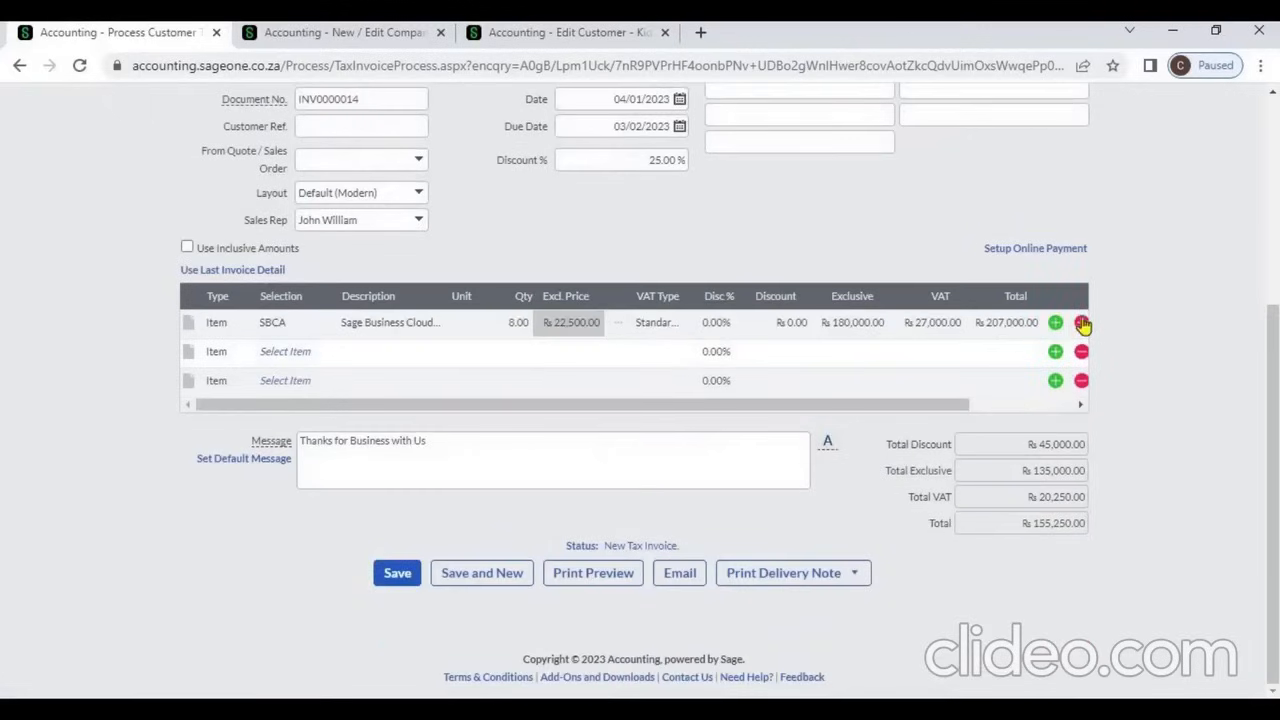
click(298, 348)
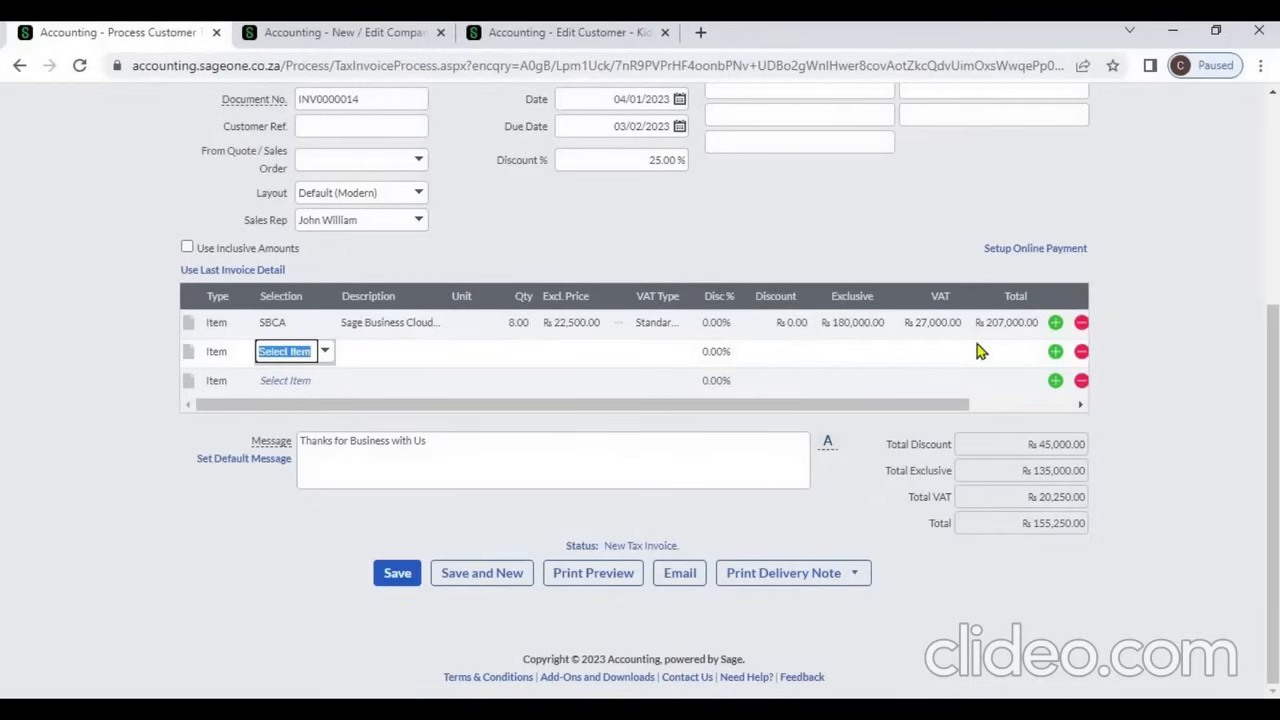
click(1055, 382)
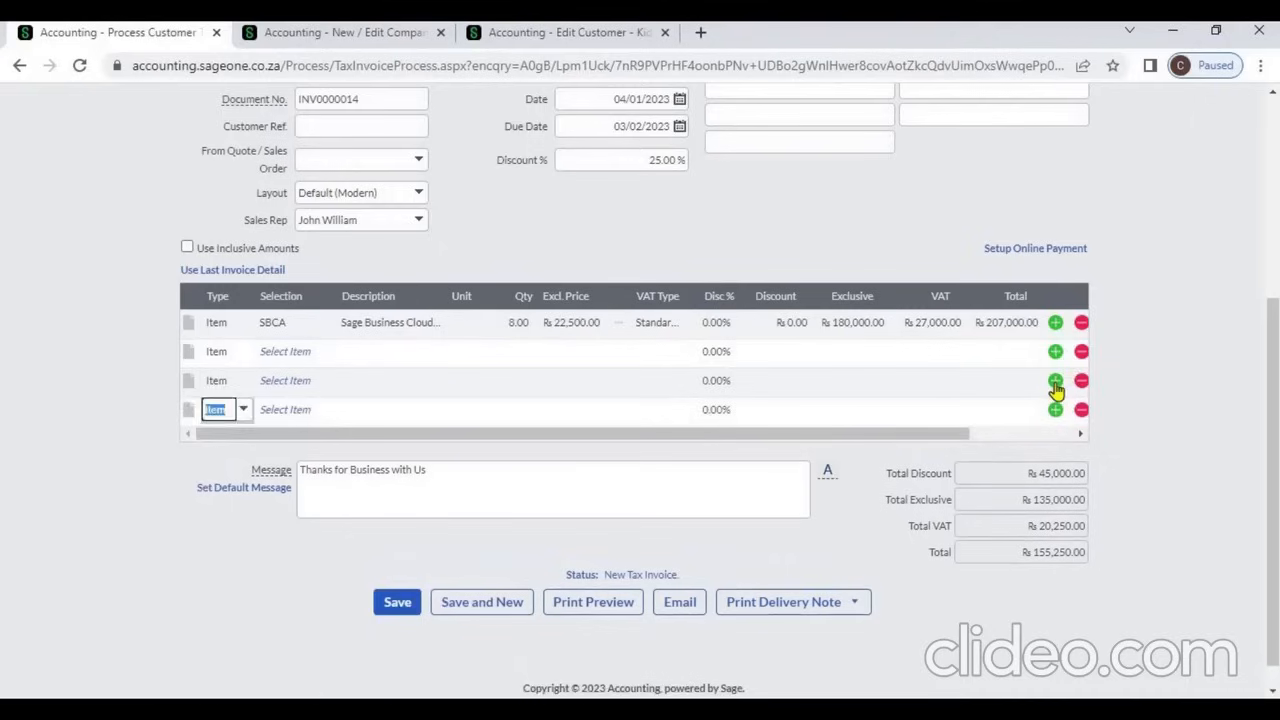
click(1055, 383)
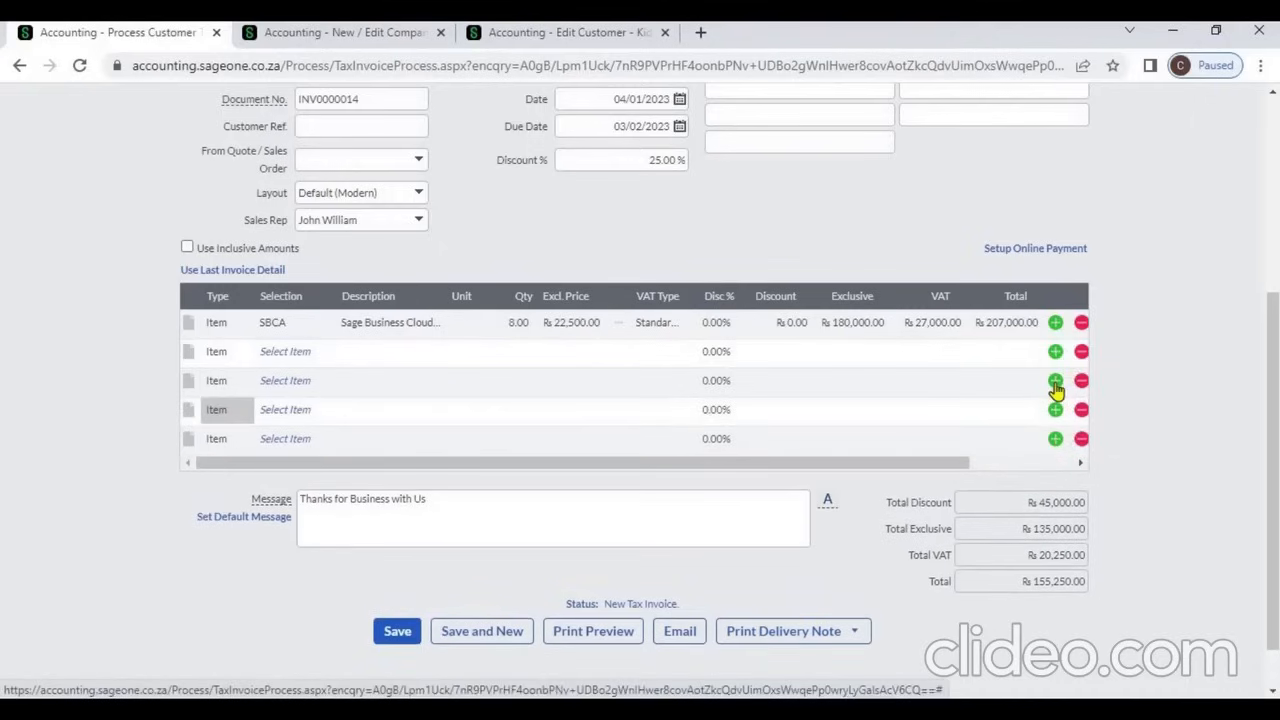
click(1055, 383)
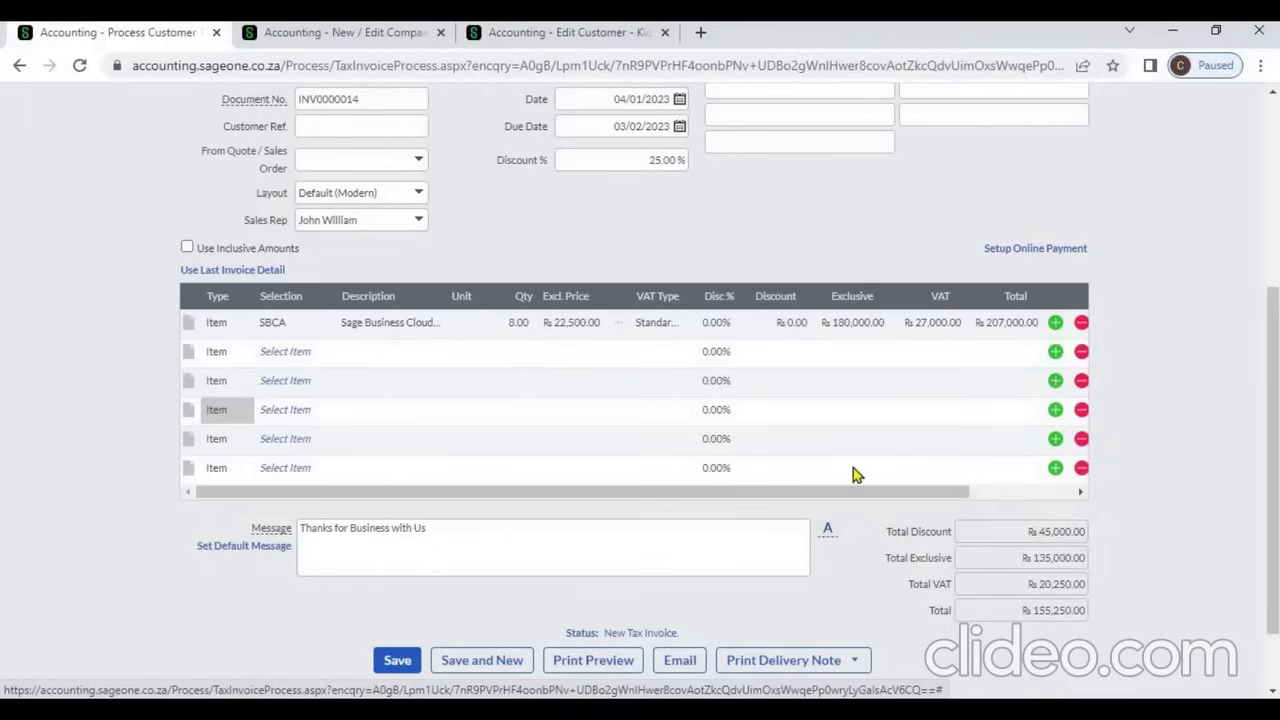
Compare the invoice's message with the default Customer Invoice message in the company's customer document messages.
triple_click(519, 531)
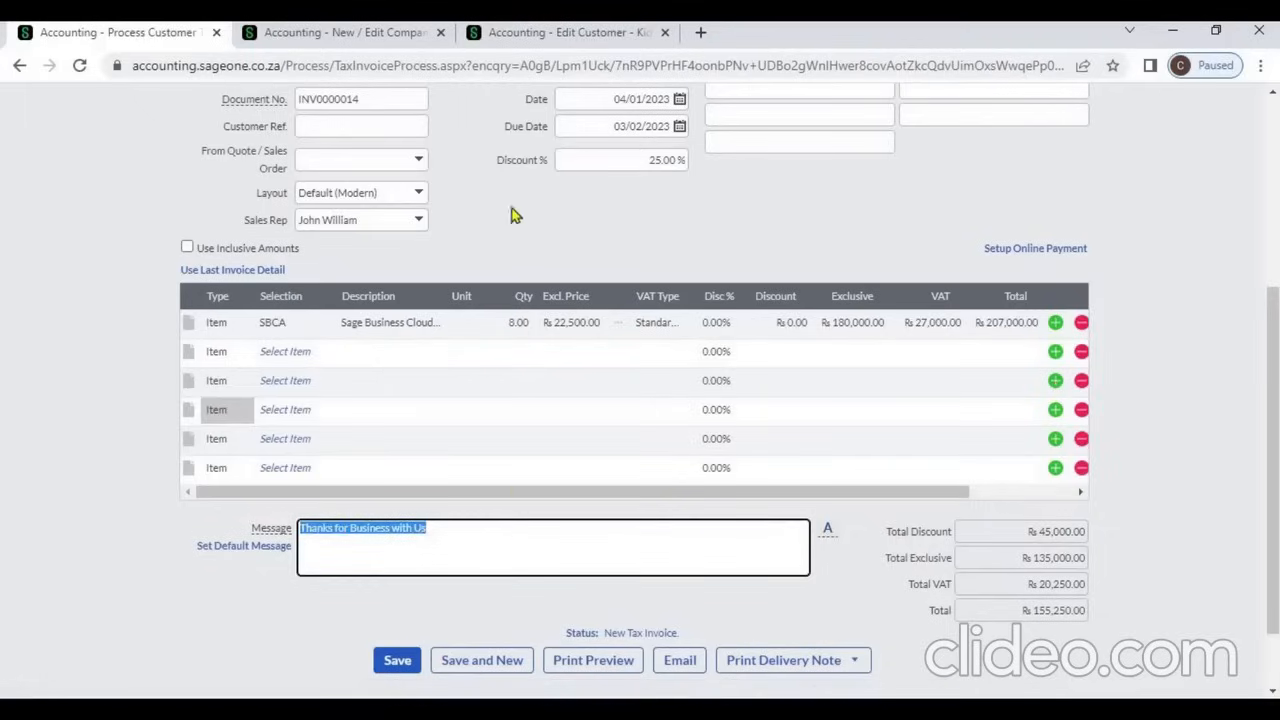
click(413, 36)
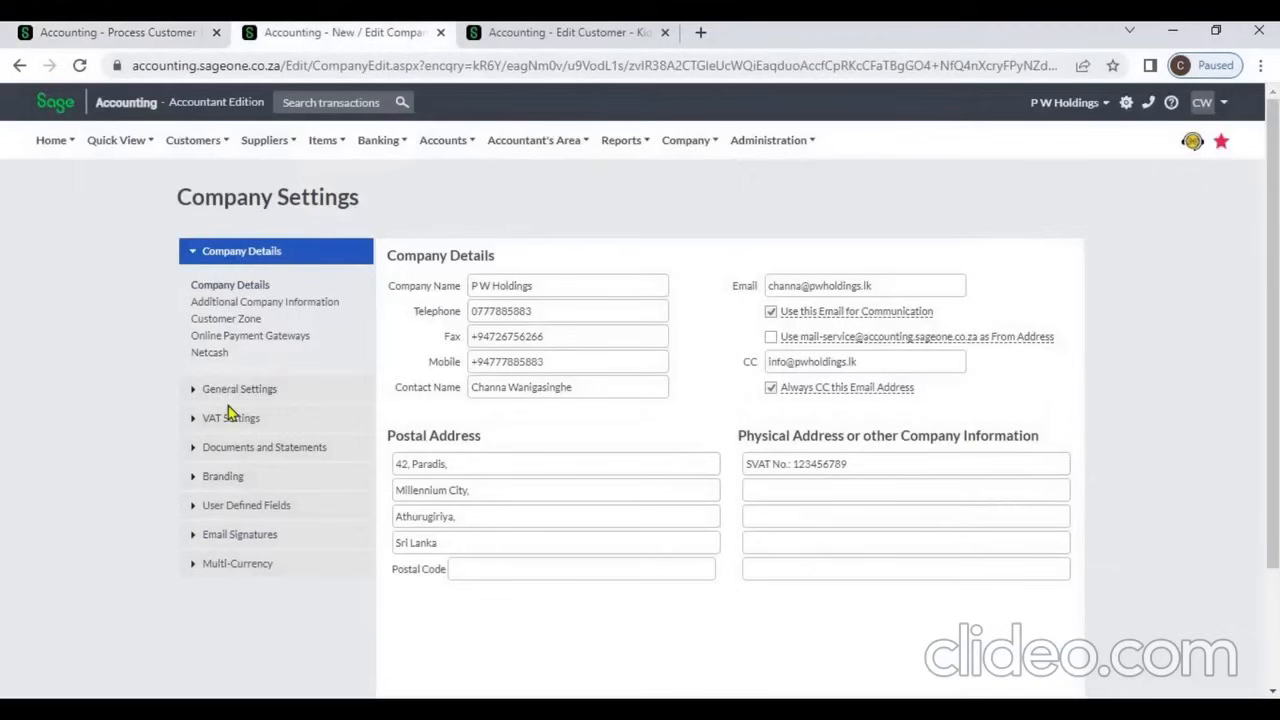
click(250, 449)
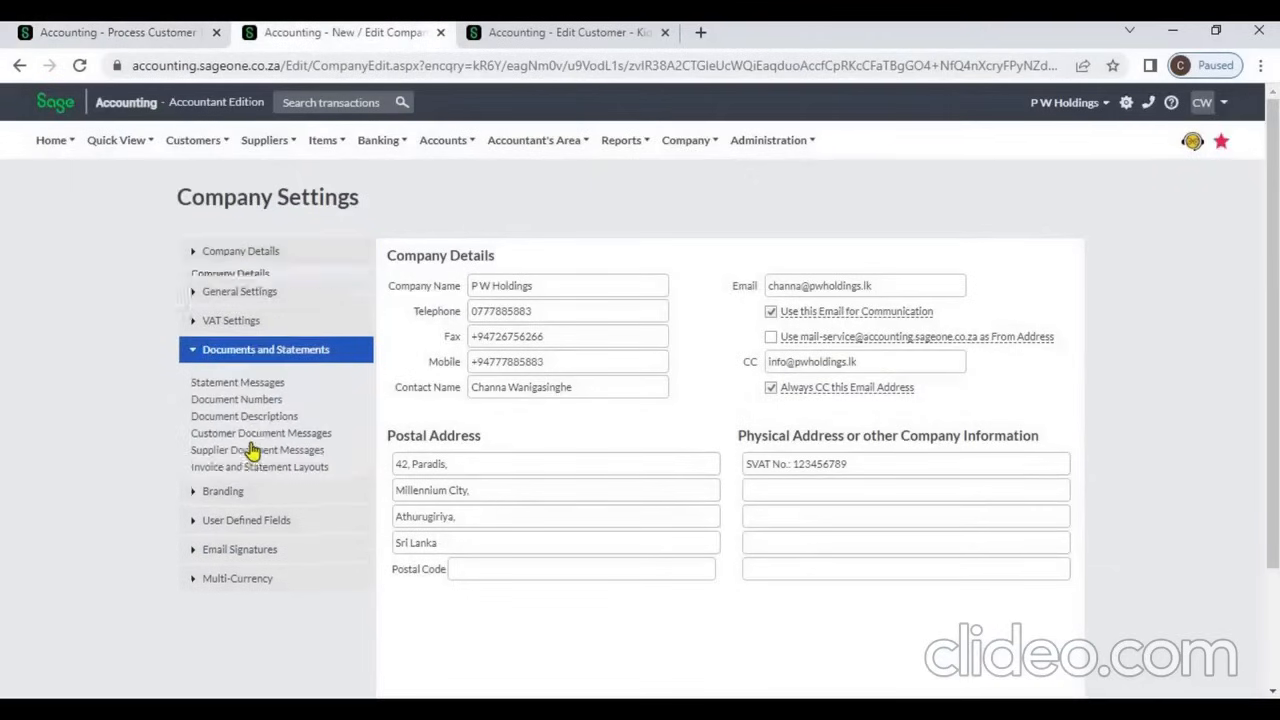
click(246, 424)
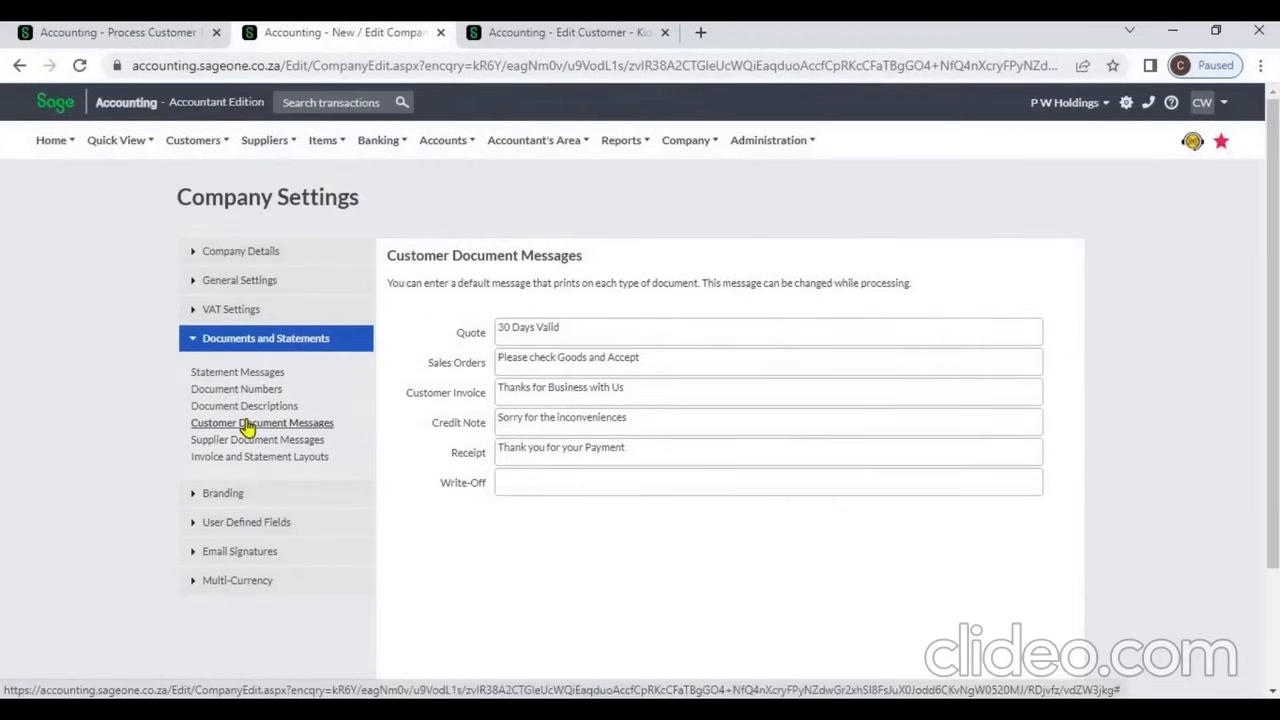
triple_click(676, 389)
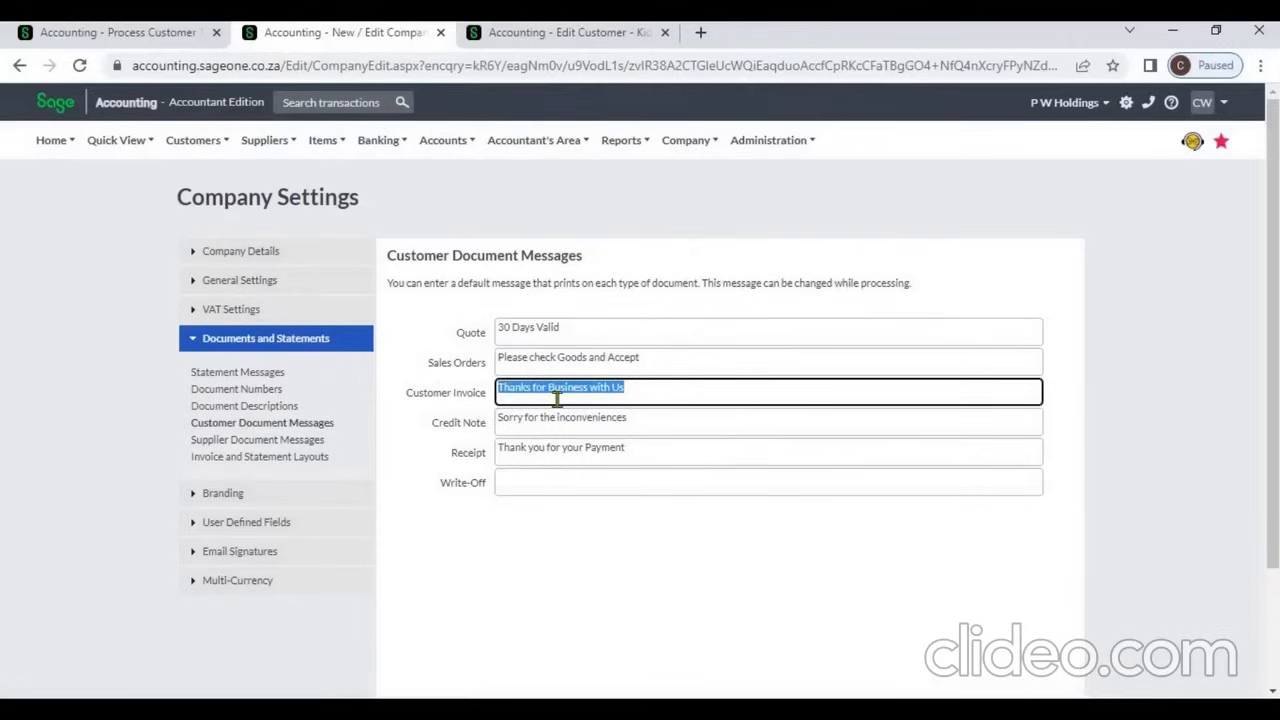
click(180, 32)
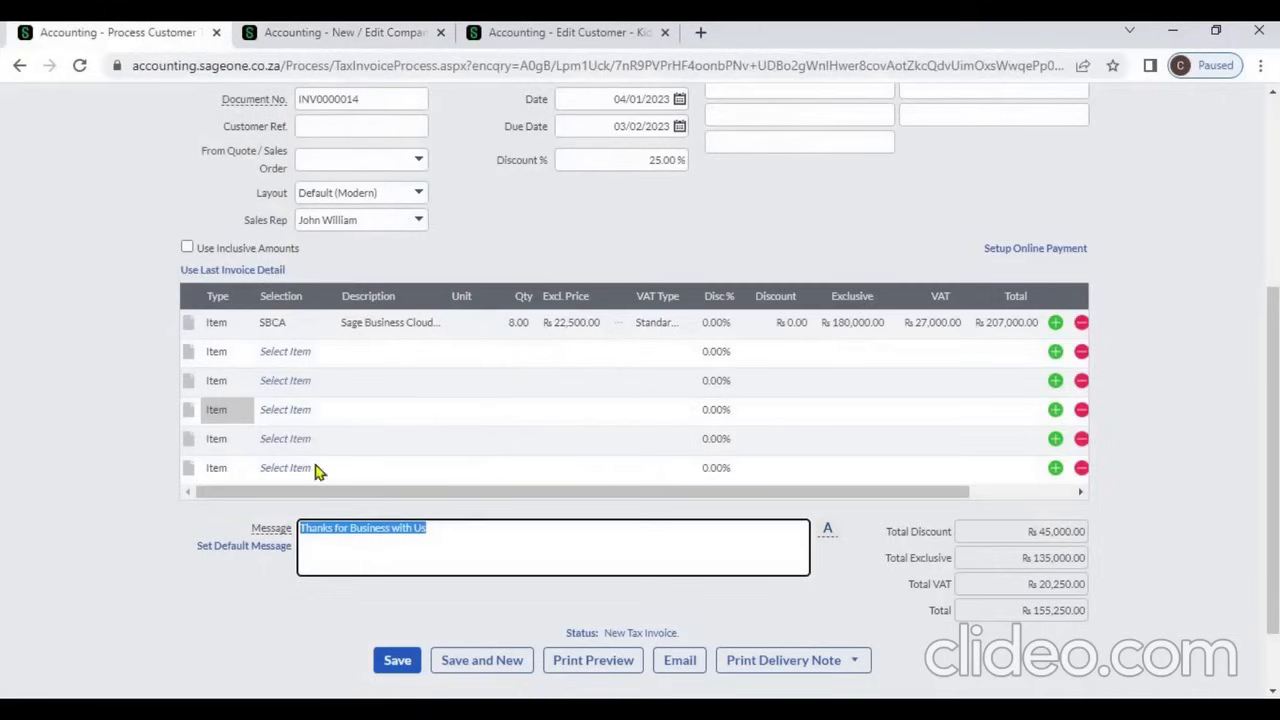
Replace the invoice's message with the saved document message "Thank You ...", without adding a new message.
click(461, 539)
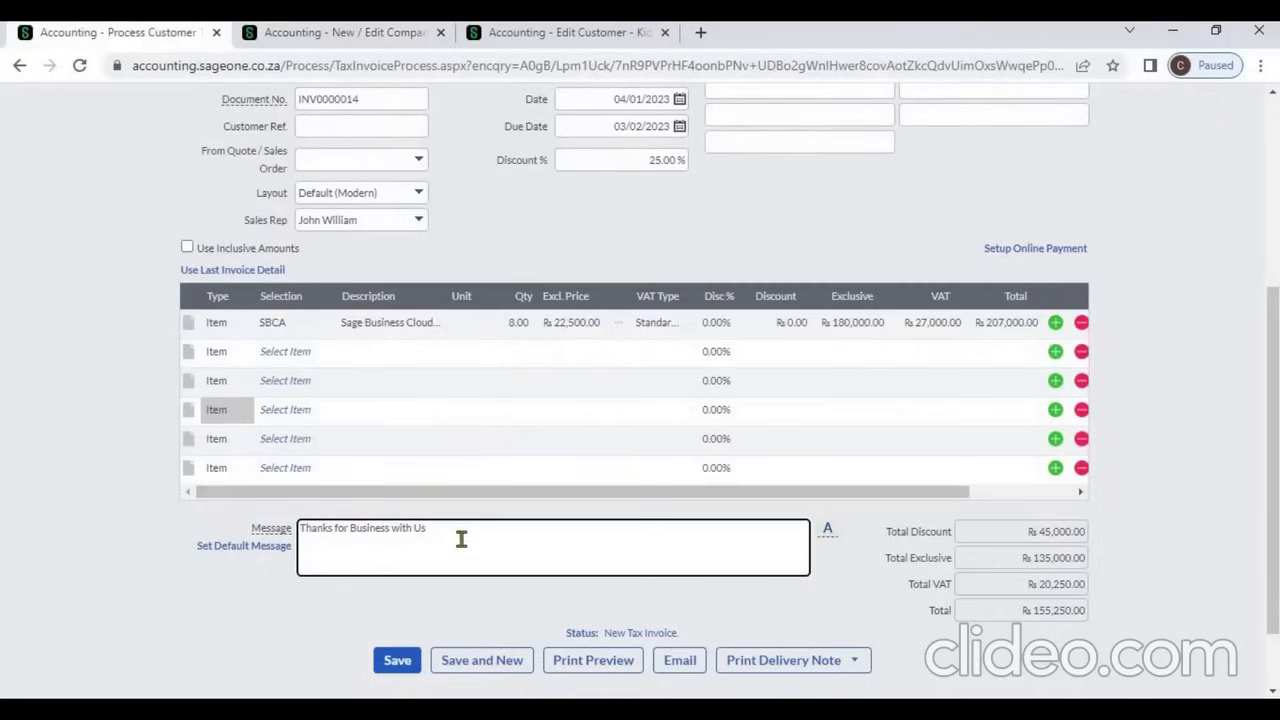
click(831, 534)
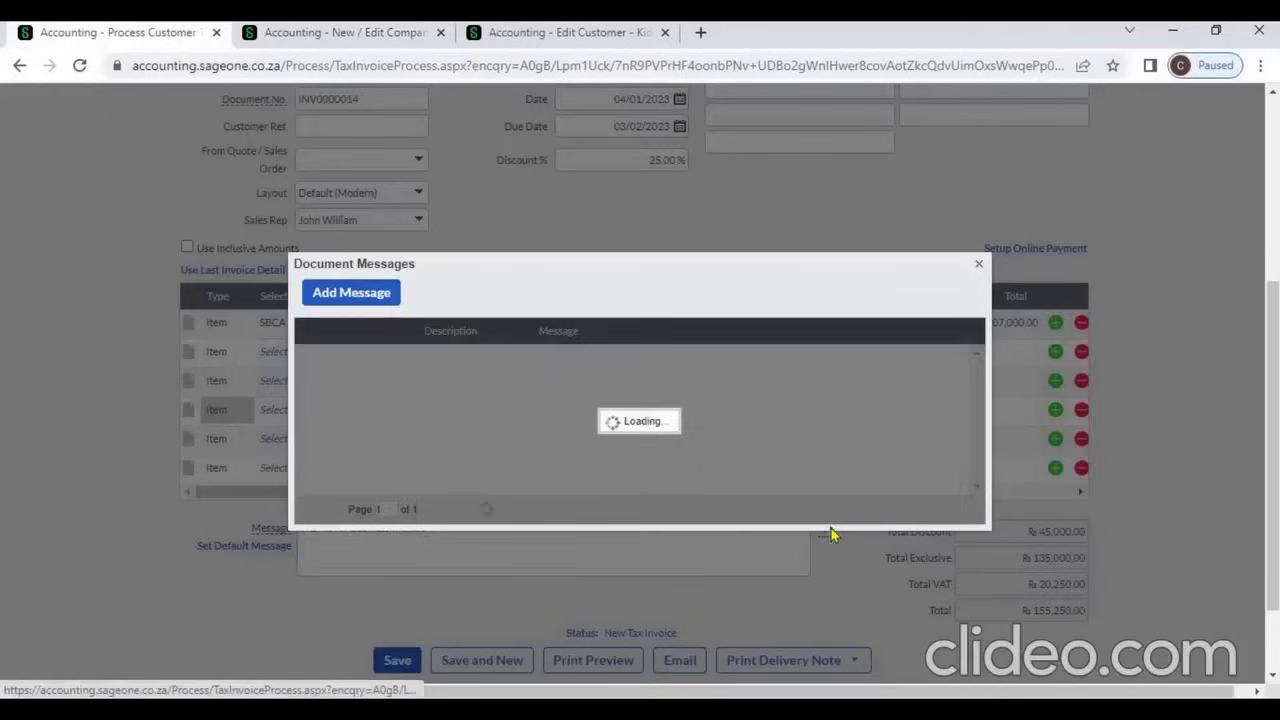
click(363, 290)
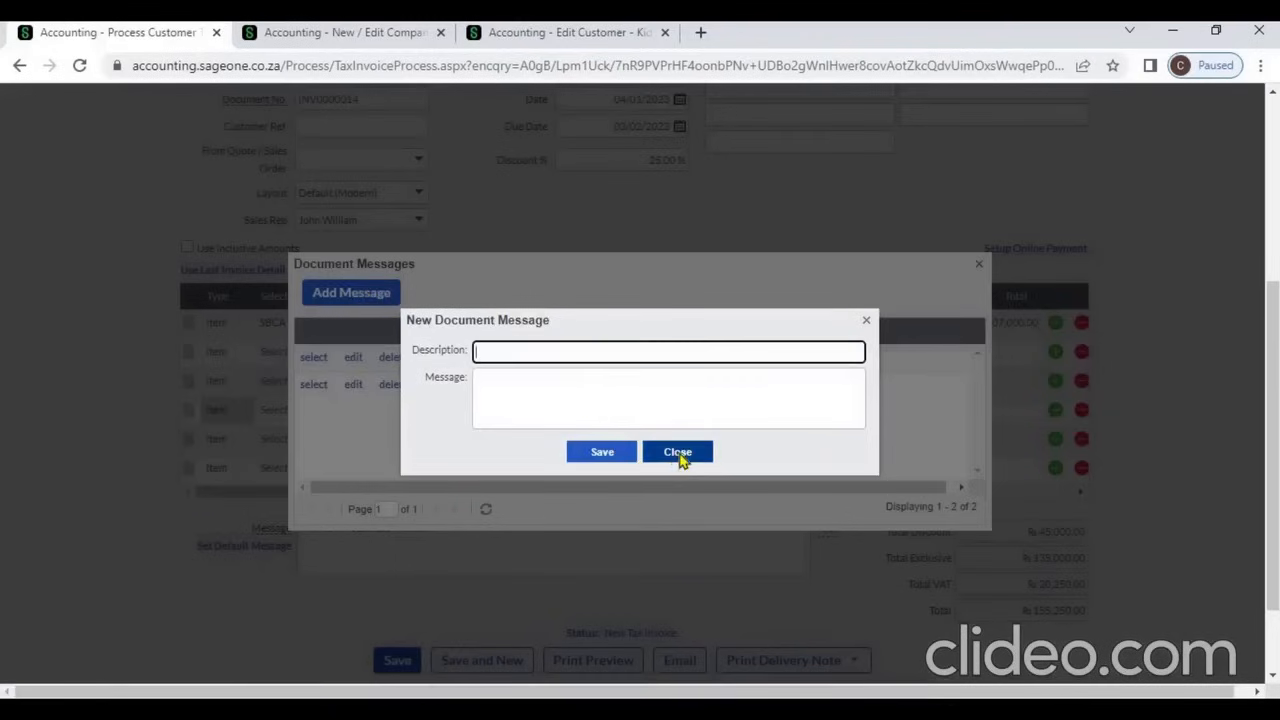
click(677, 455)
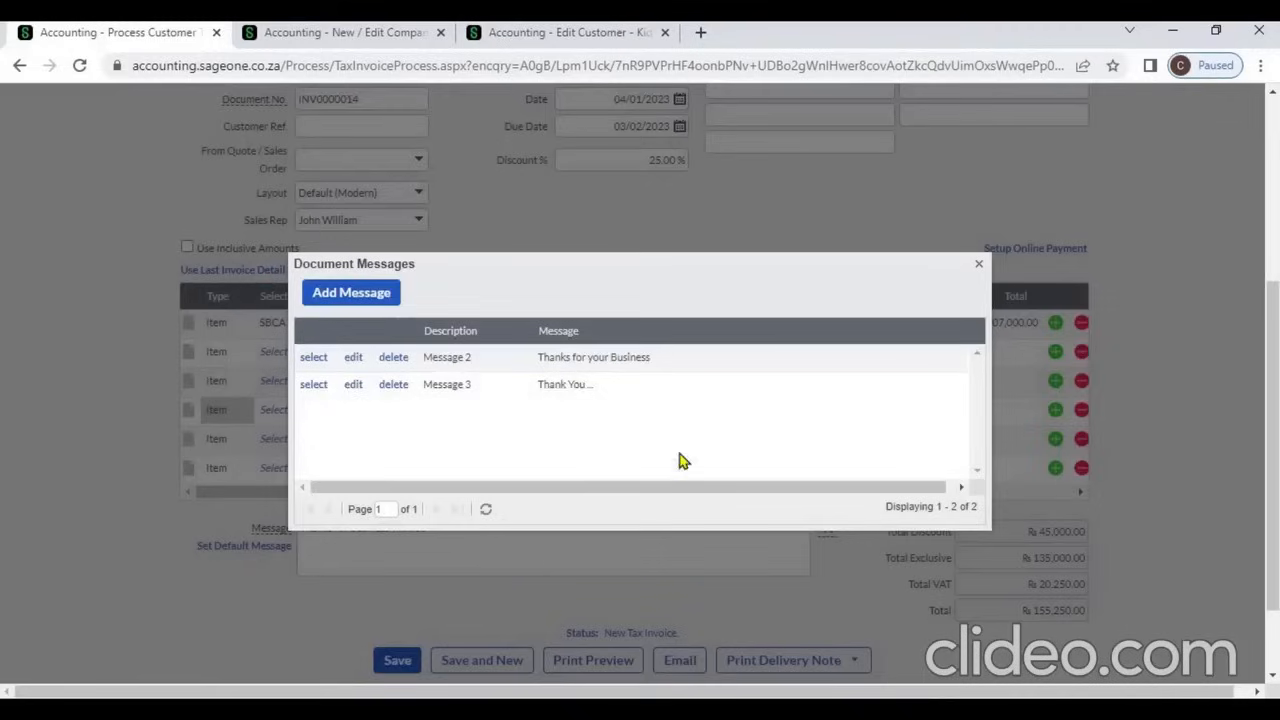
click(318, 390)
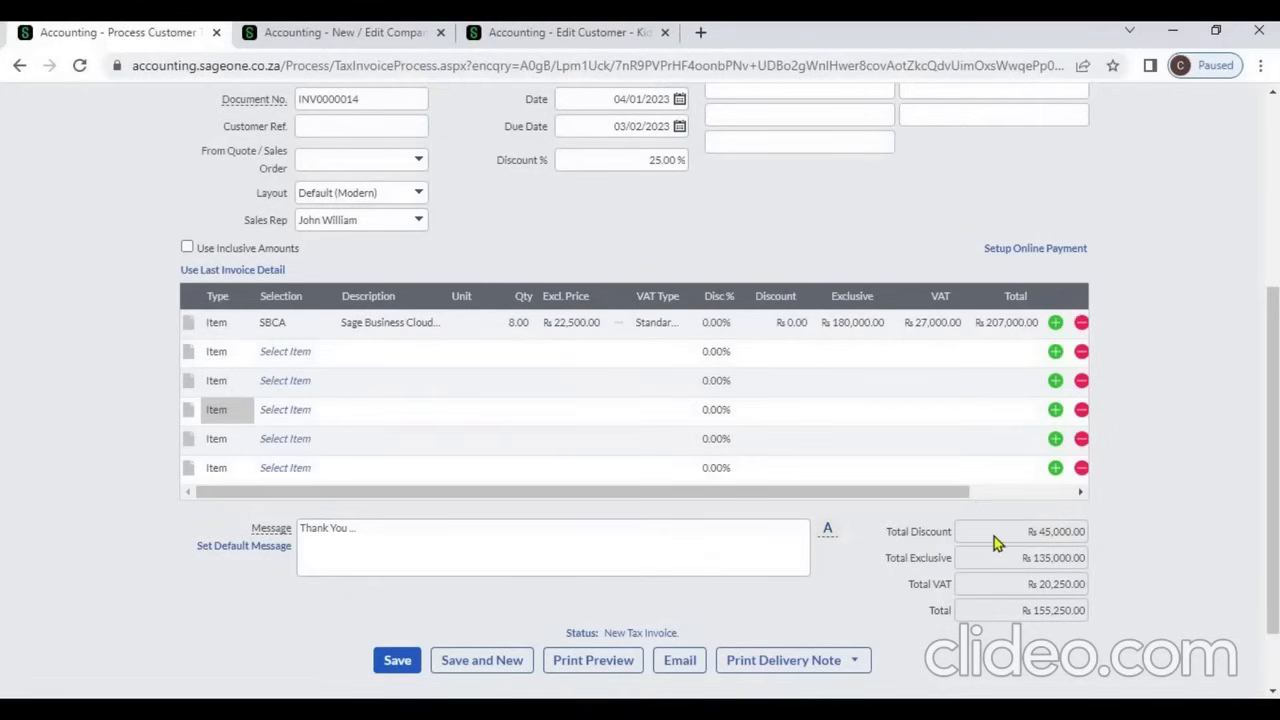
Set the SBCA line's discount amount to 1,000.
click(796, 323)
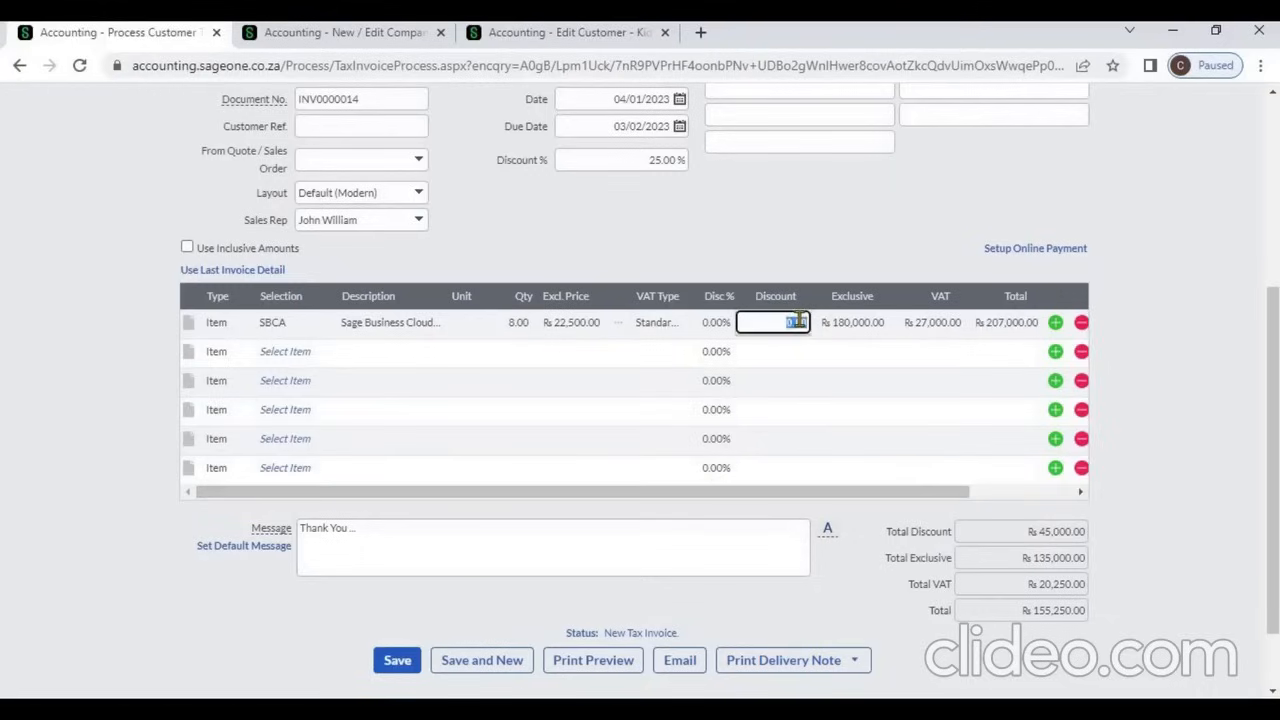
key(BackSpace)
text(1,000)
key(Tab)
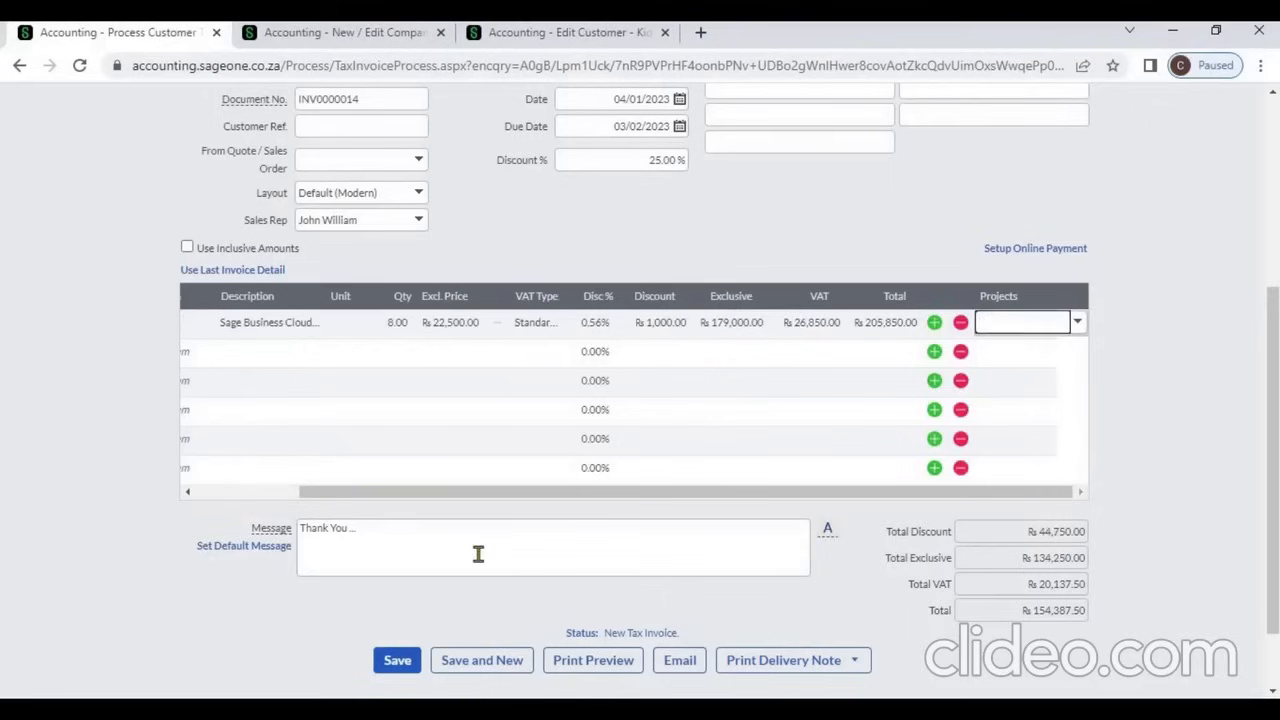
click(243, 492)
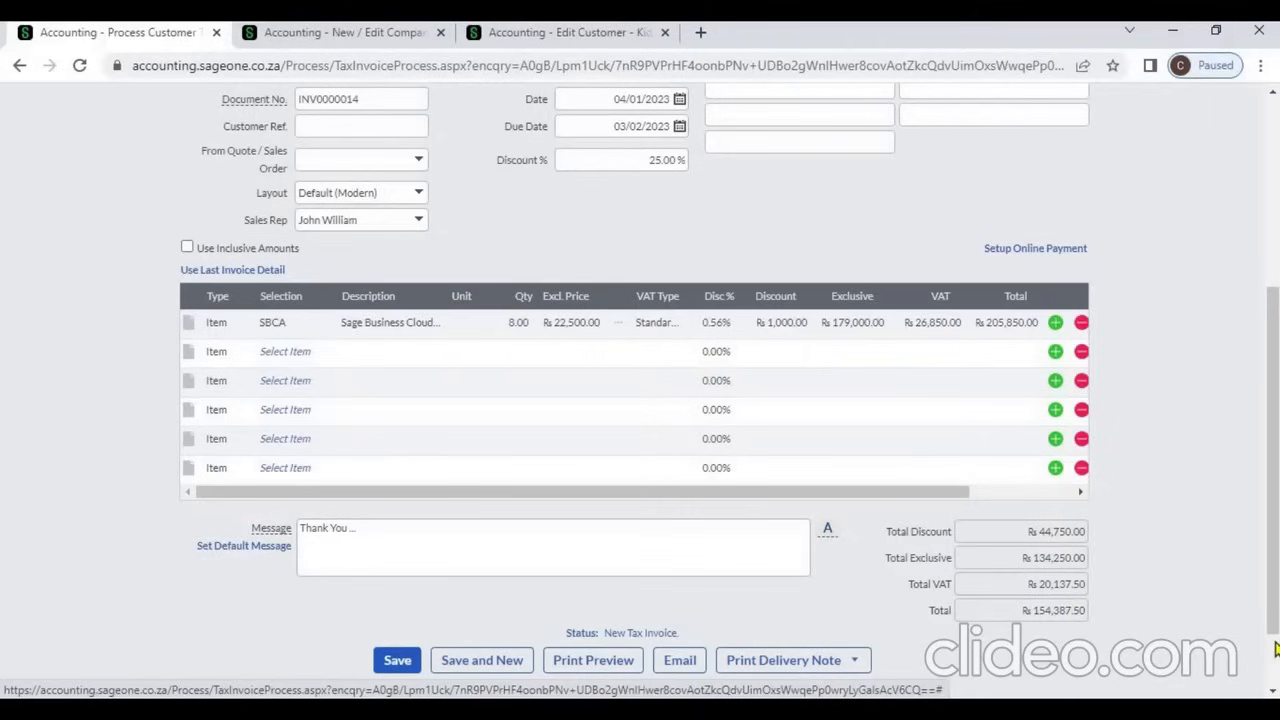
Check the customer's balance and credit limit, and try to save the invoice, backing out at the credit limit confirmation.
click(1276, 277)
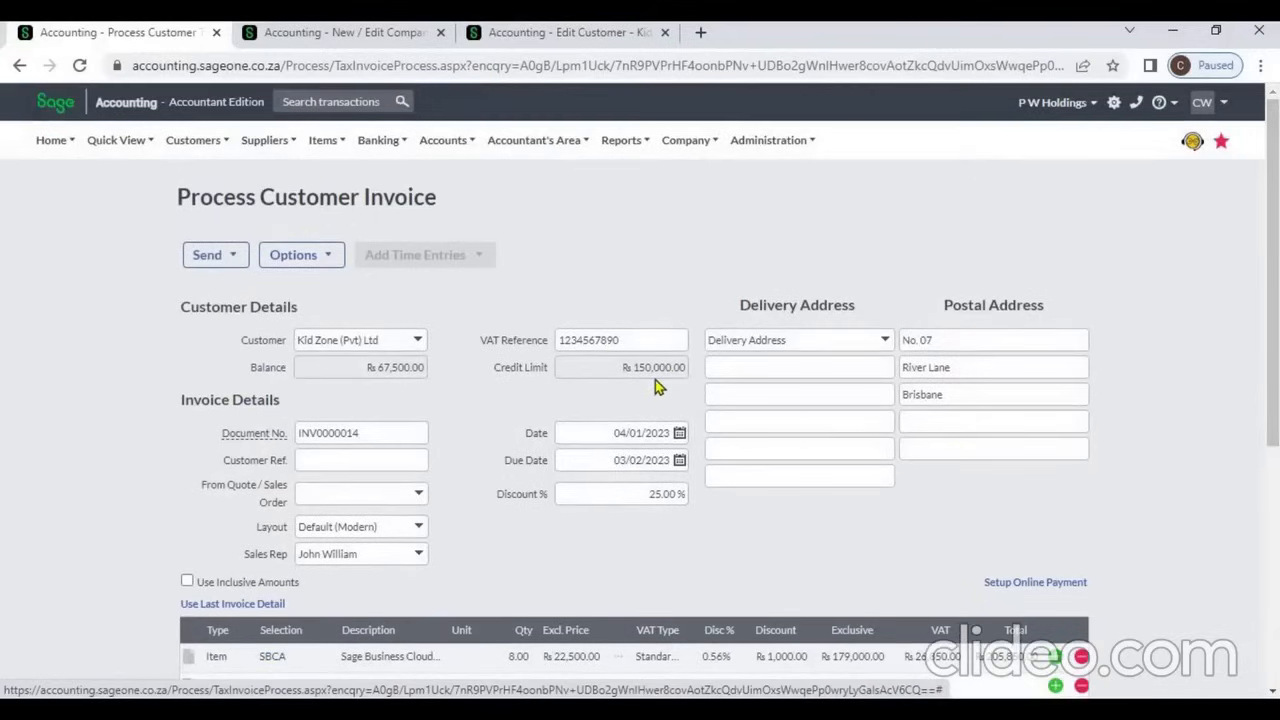
click(1275, 600)
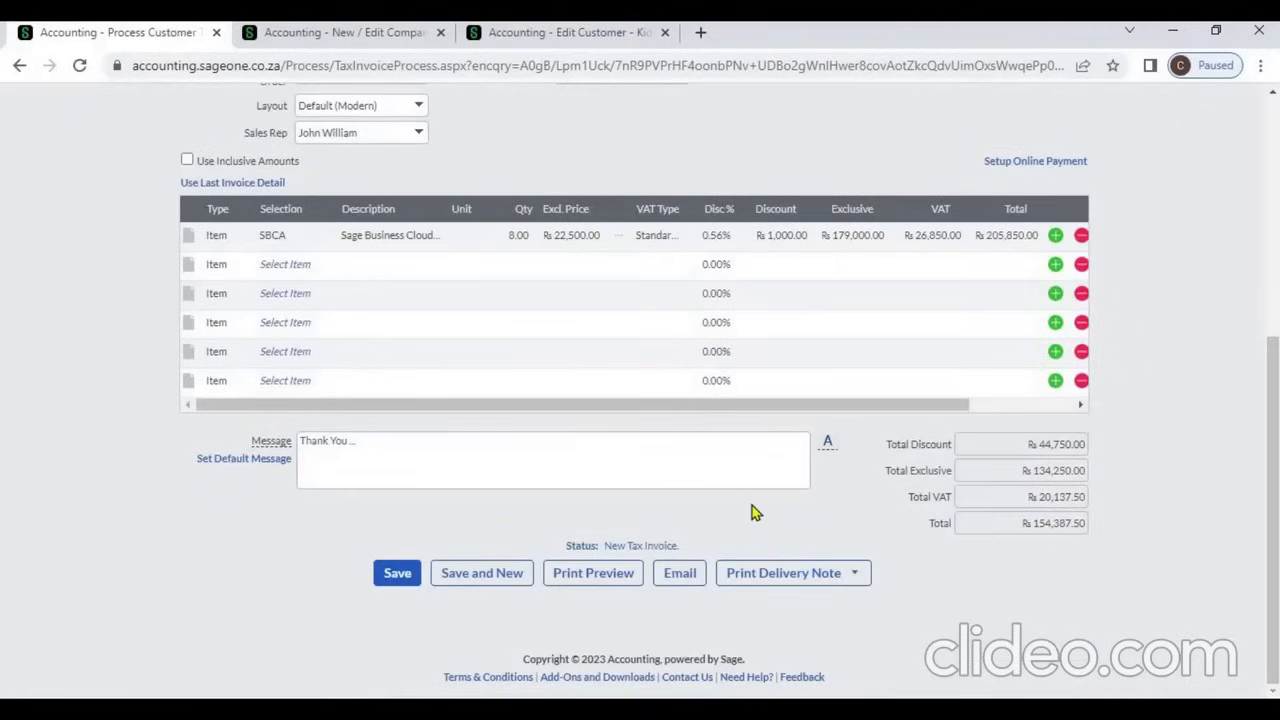
click(397, 576)
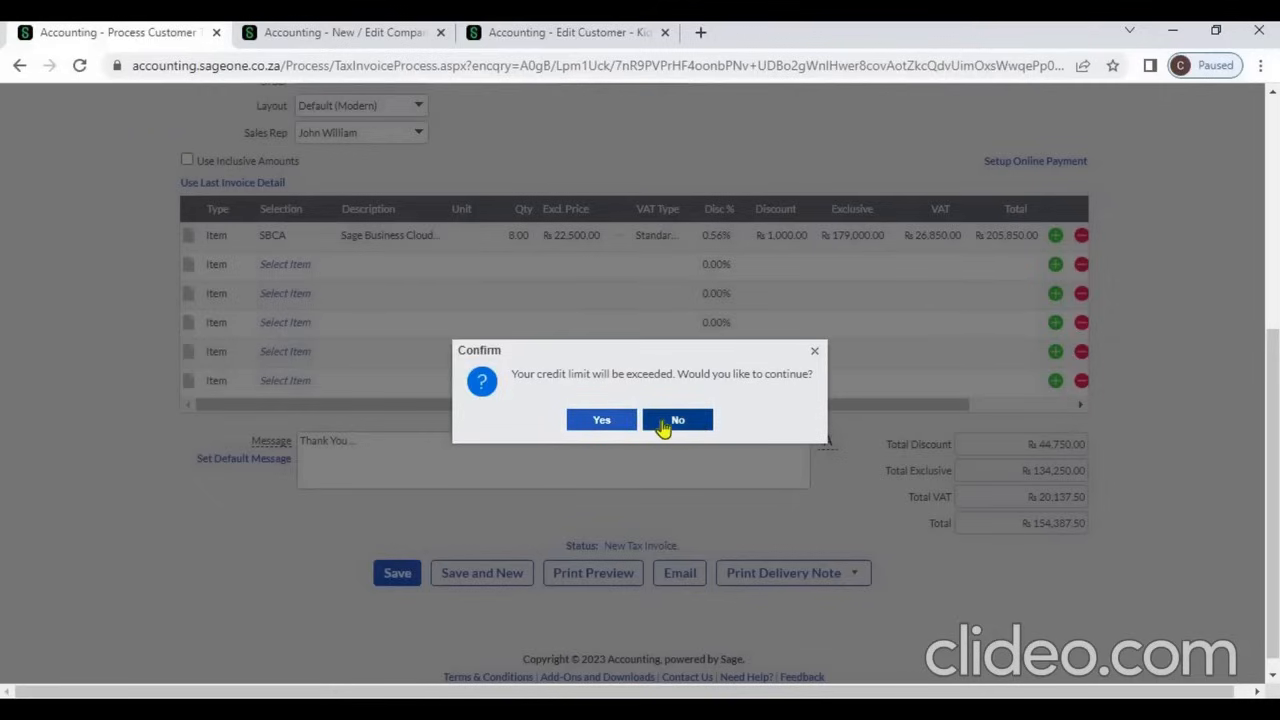
click(814, 353)
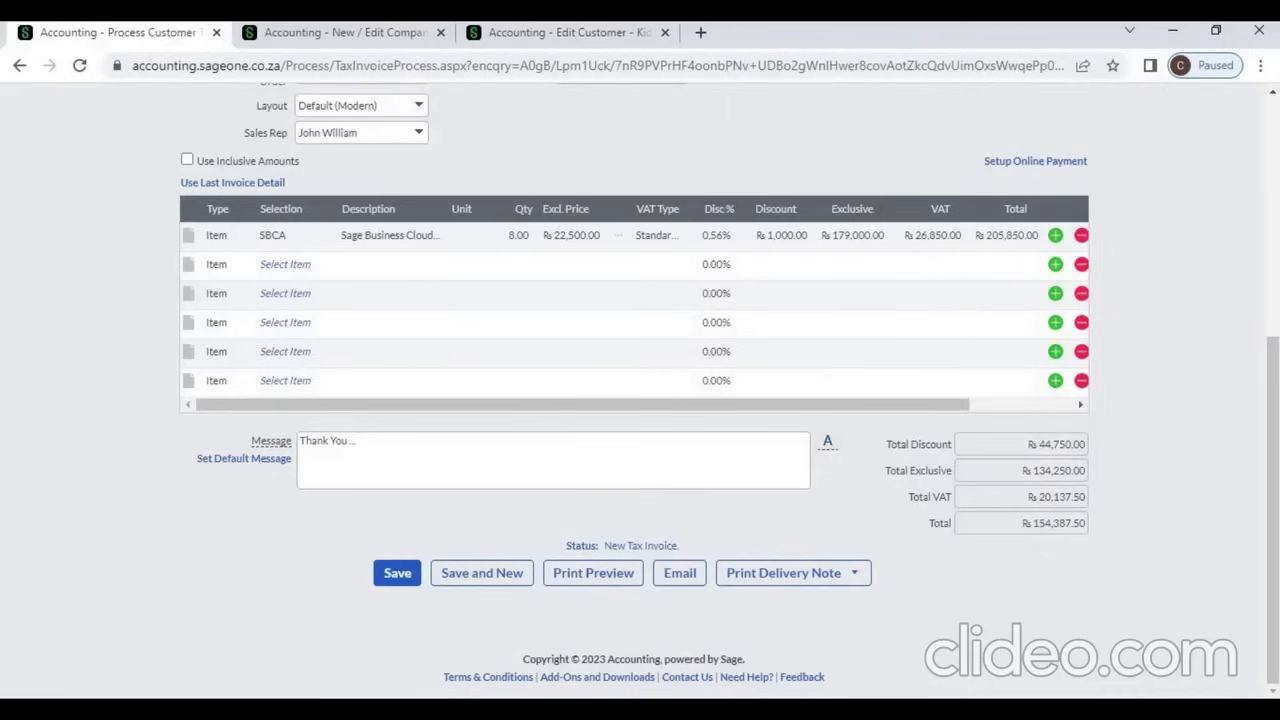
click(1274, 236)
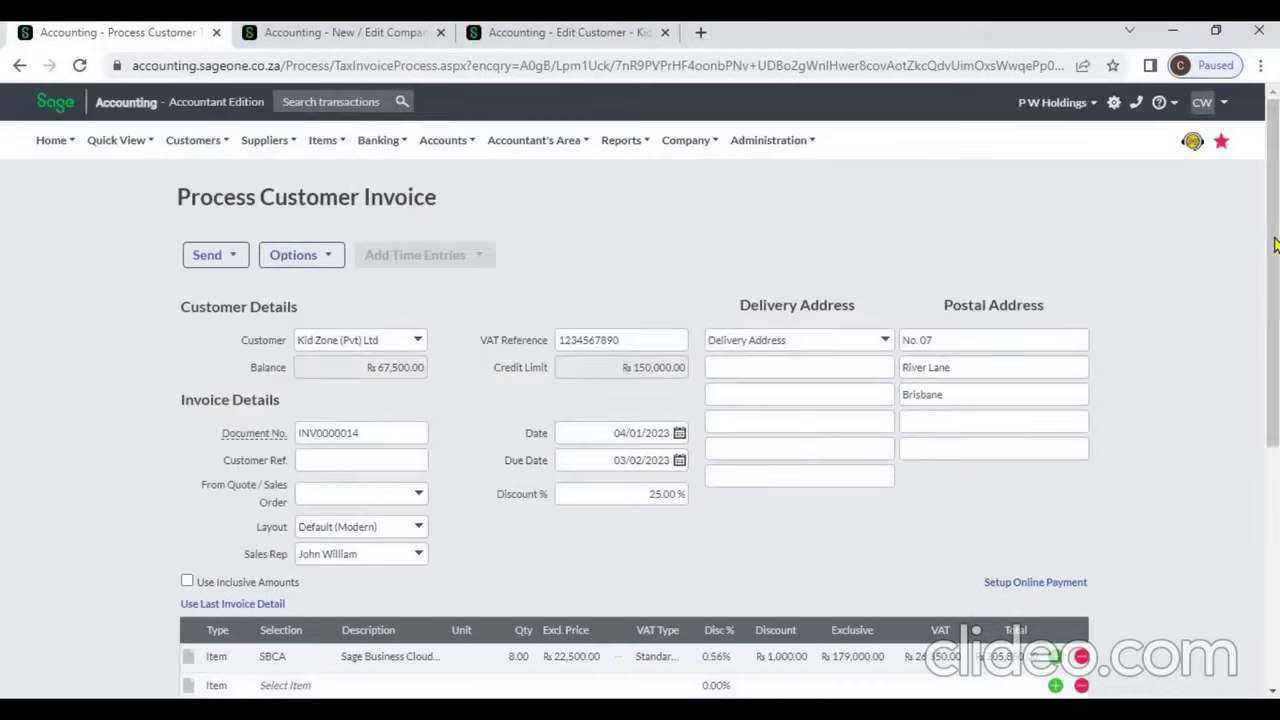
scroll(1157, 512, down, 5)
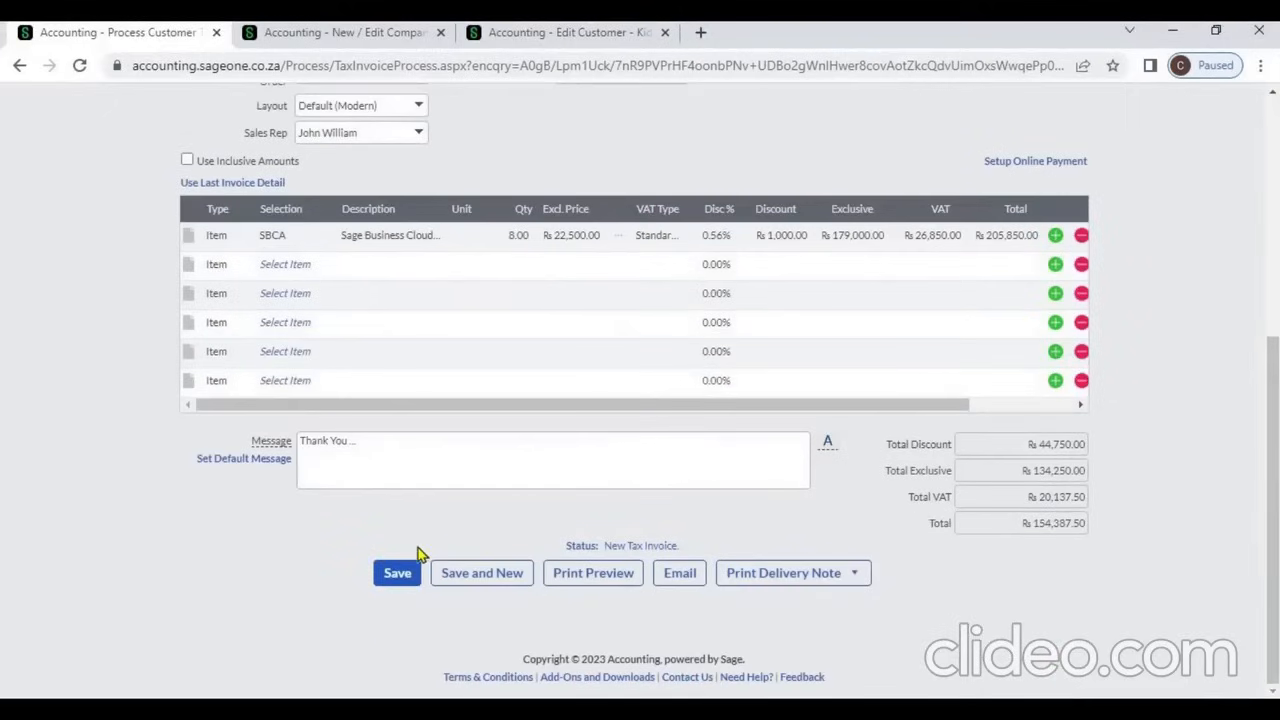
Set the SBCA line's quantity to 1.
click(507, 233)
text(1)
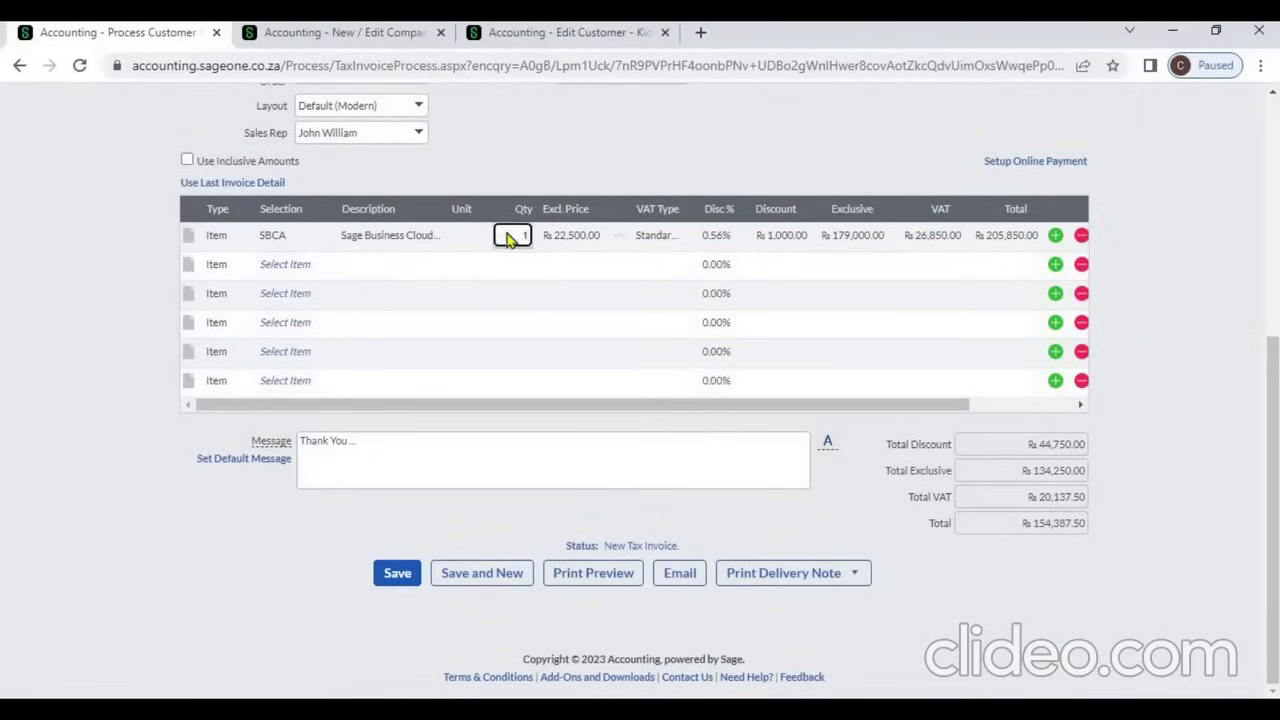
key(Tab)
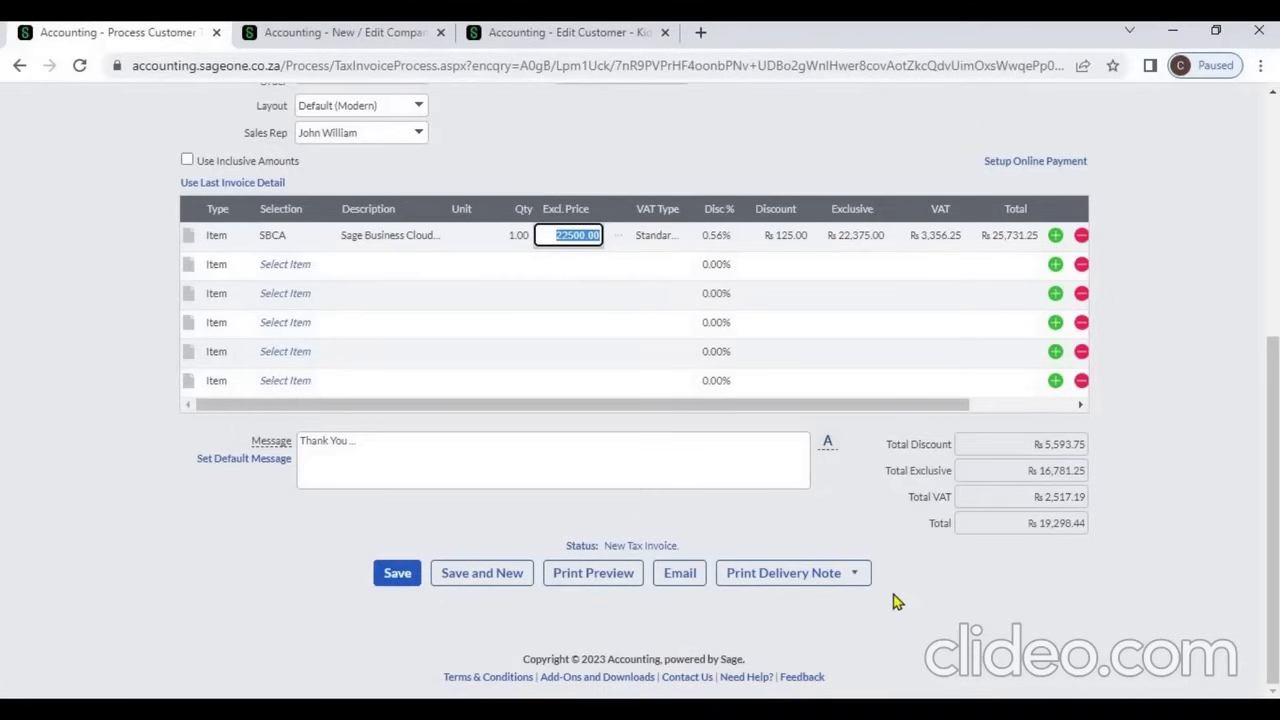
Check the delivery note output options and open the email form for the tax invoice.
click(856, 577)
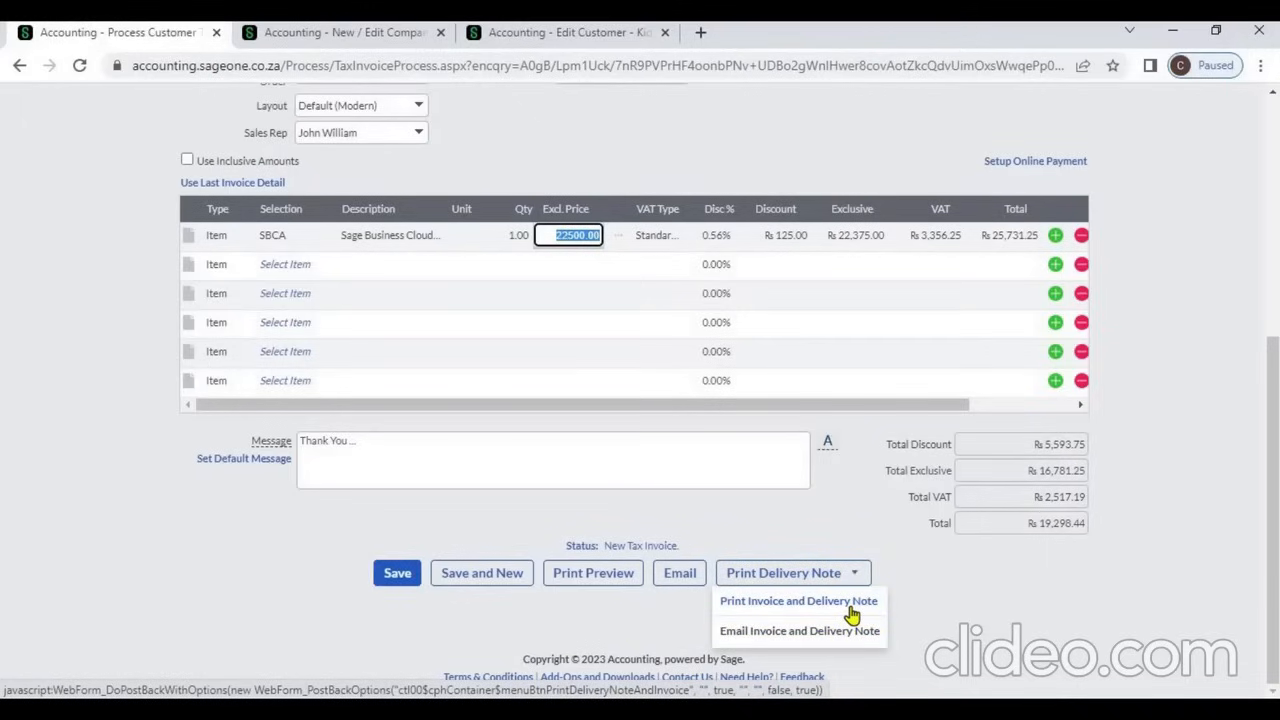
click(970, 589)
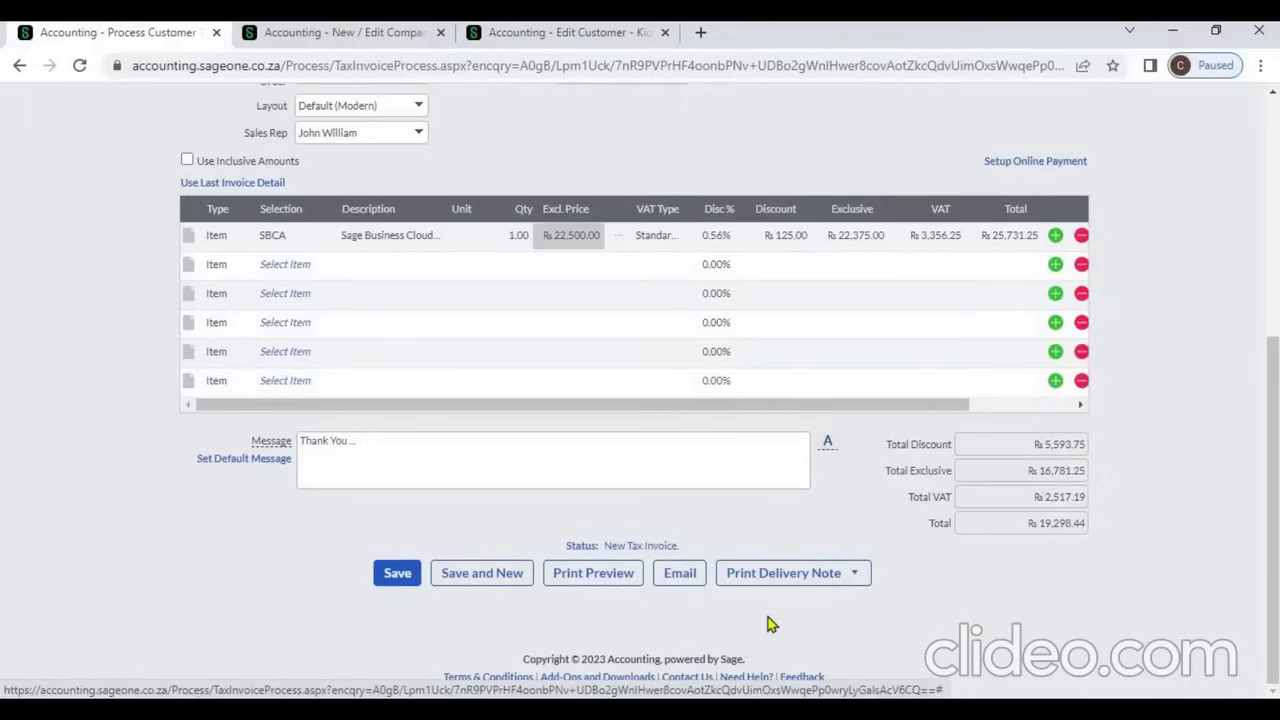
click(680, 574)
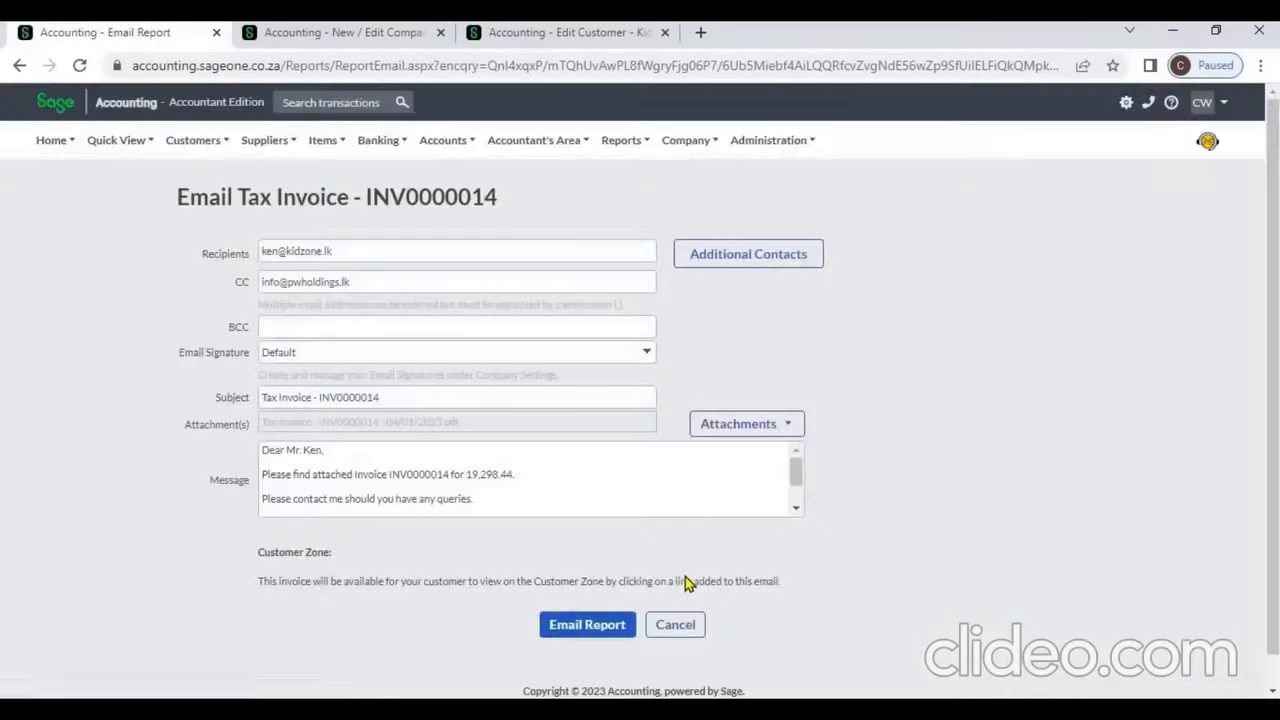
Read through the whole message body of the tax invoice email, from greeting to sign-off.
click(797, 509)
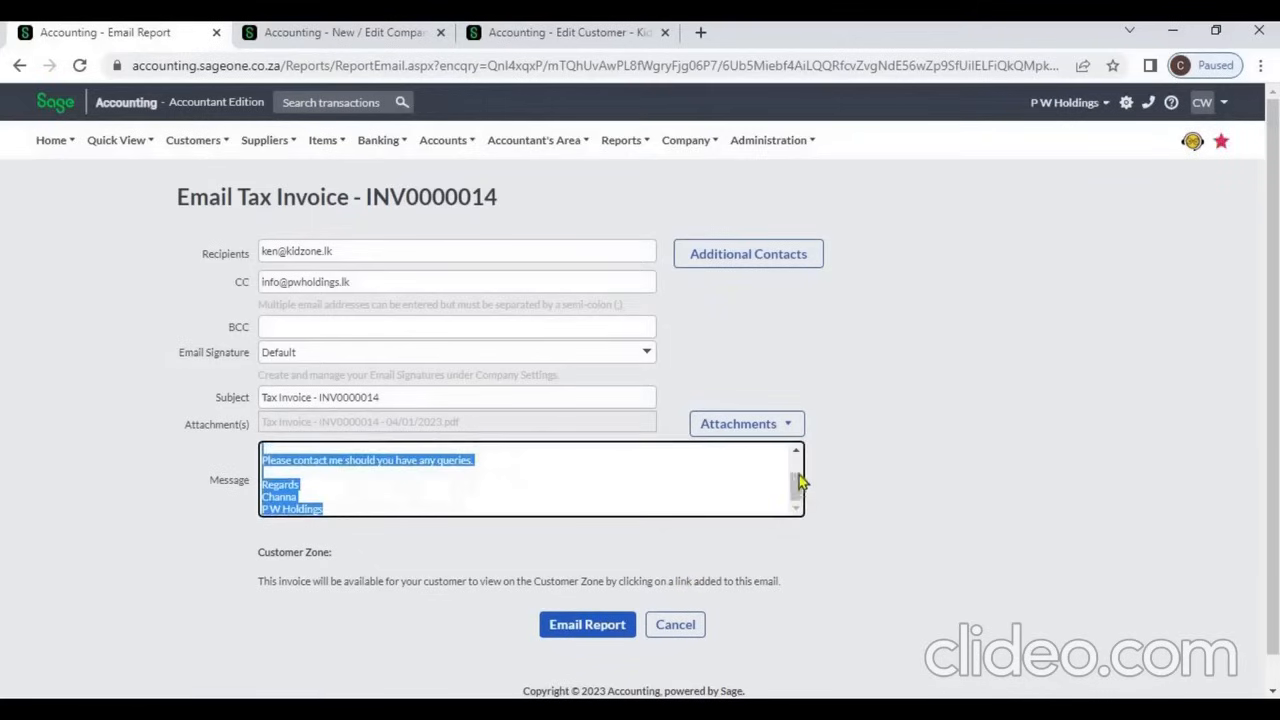
click(798, 467)
click(916, 456)
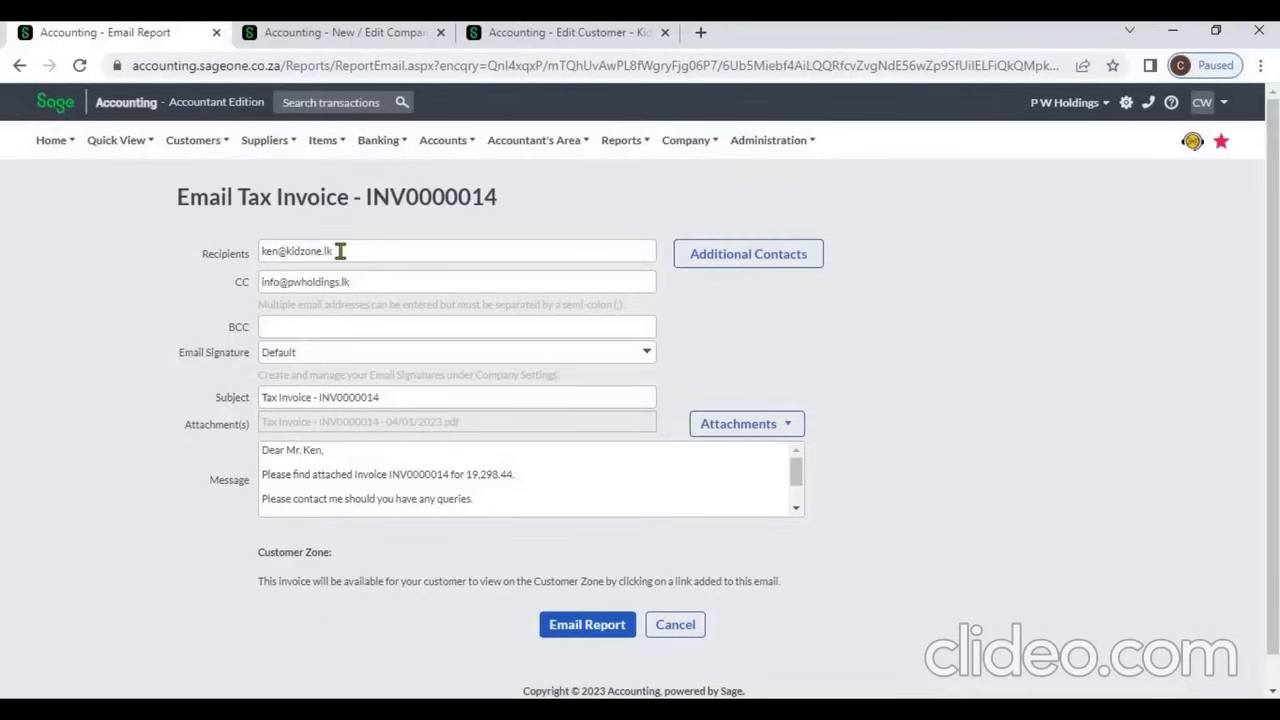
click(365, 452)
key(ctrl+a)
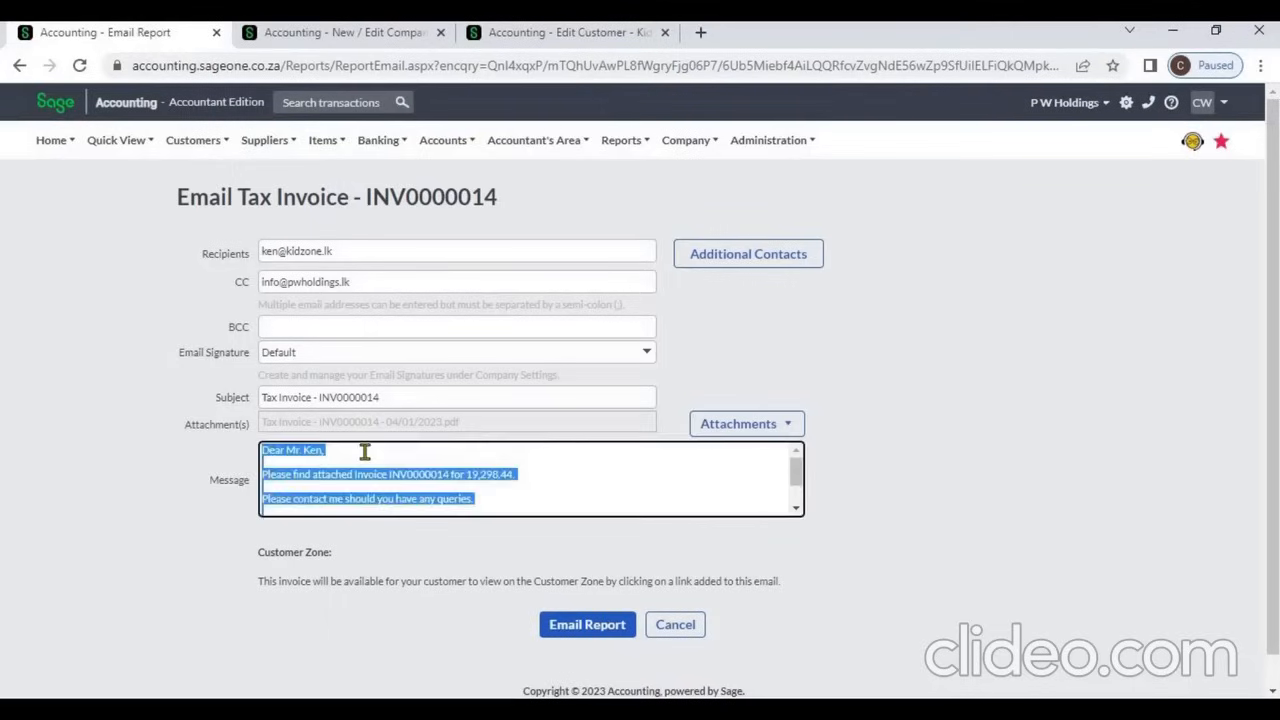
click(560, 474)
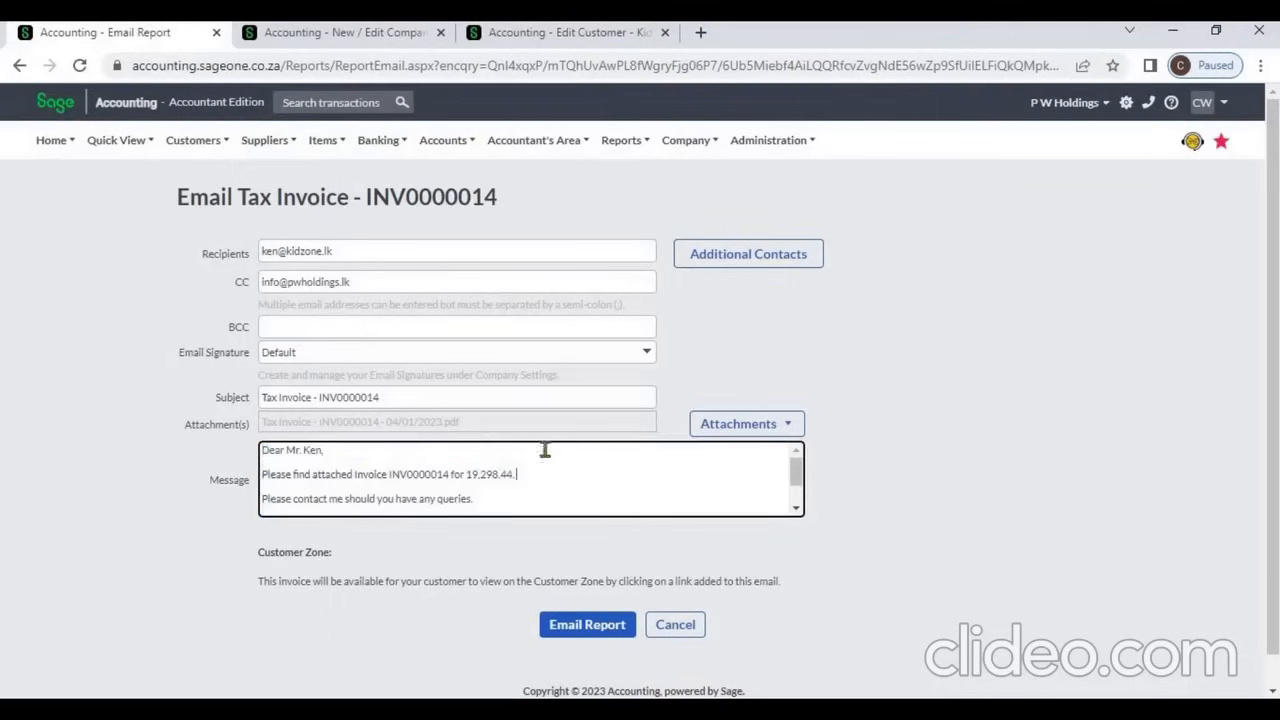
Preview the default Tax Invoice email template in the company's email signature settings and compare its subject with the invoice email's subject.
click(370, 41)
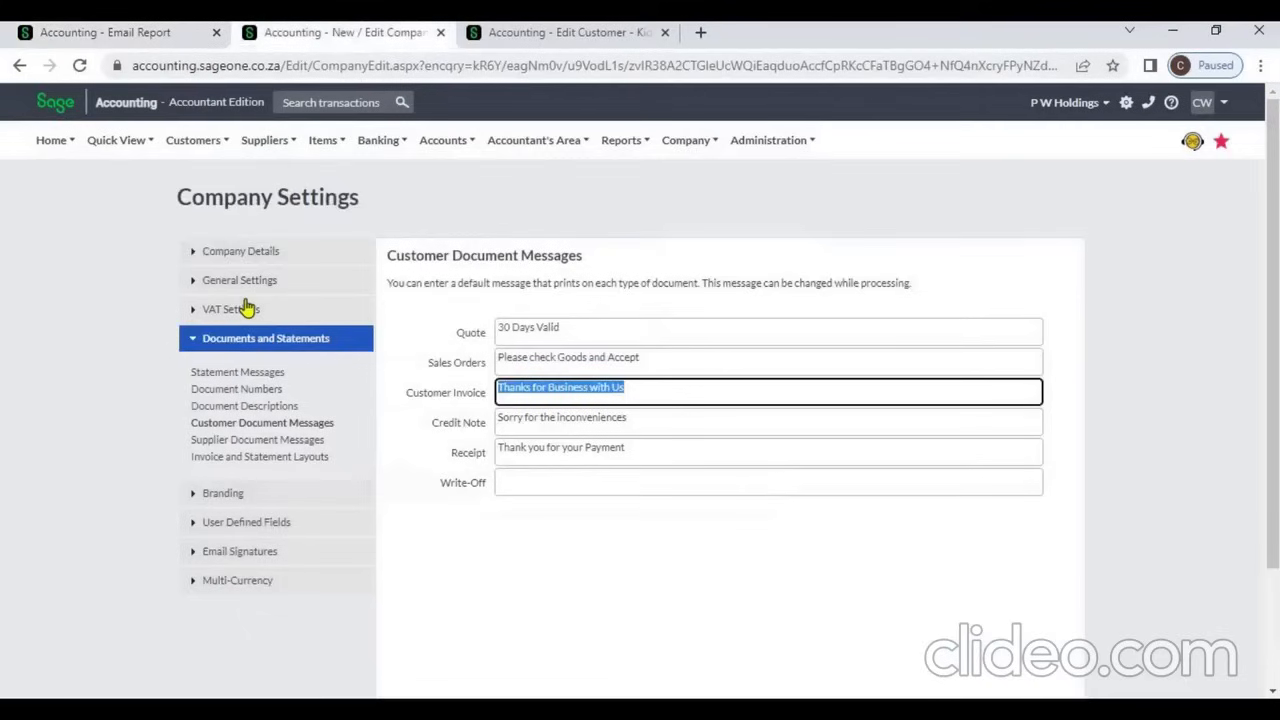
click(241, 554)
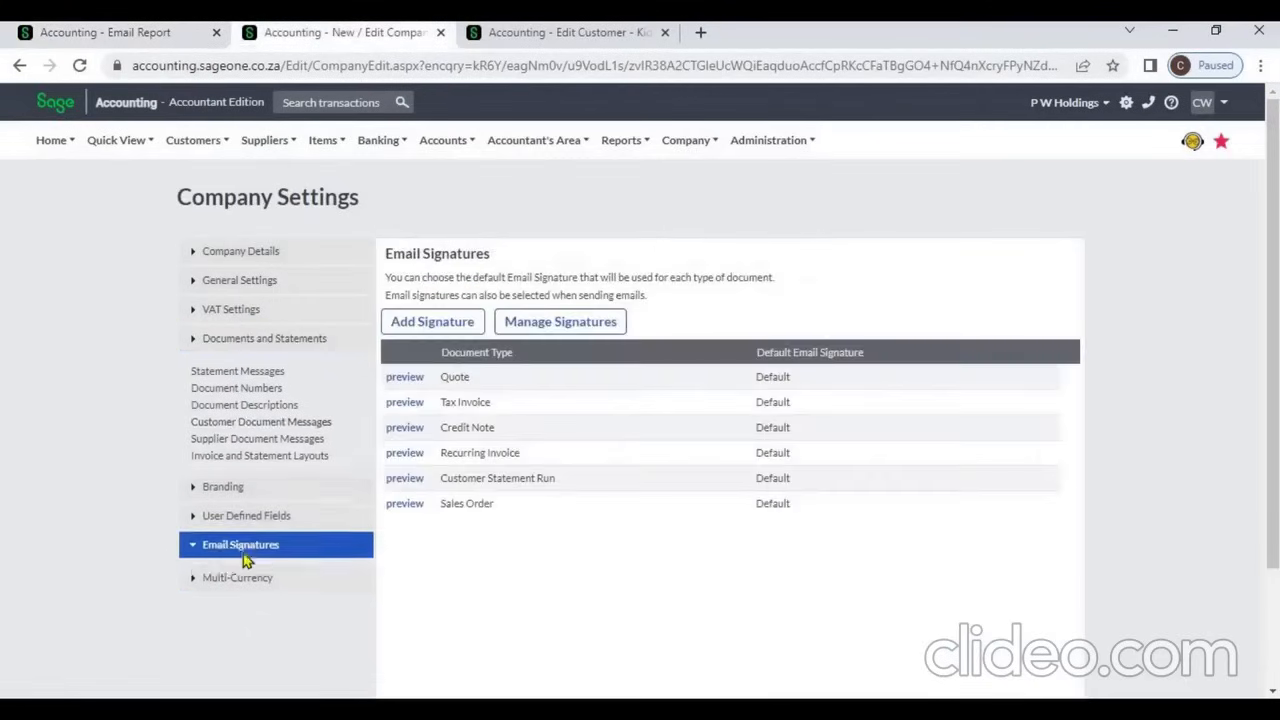
click(403, 405)
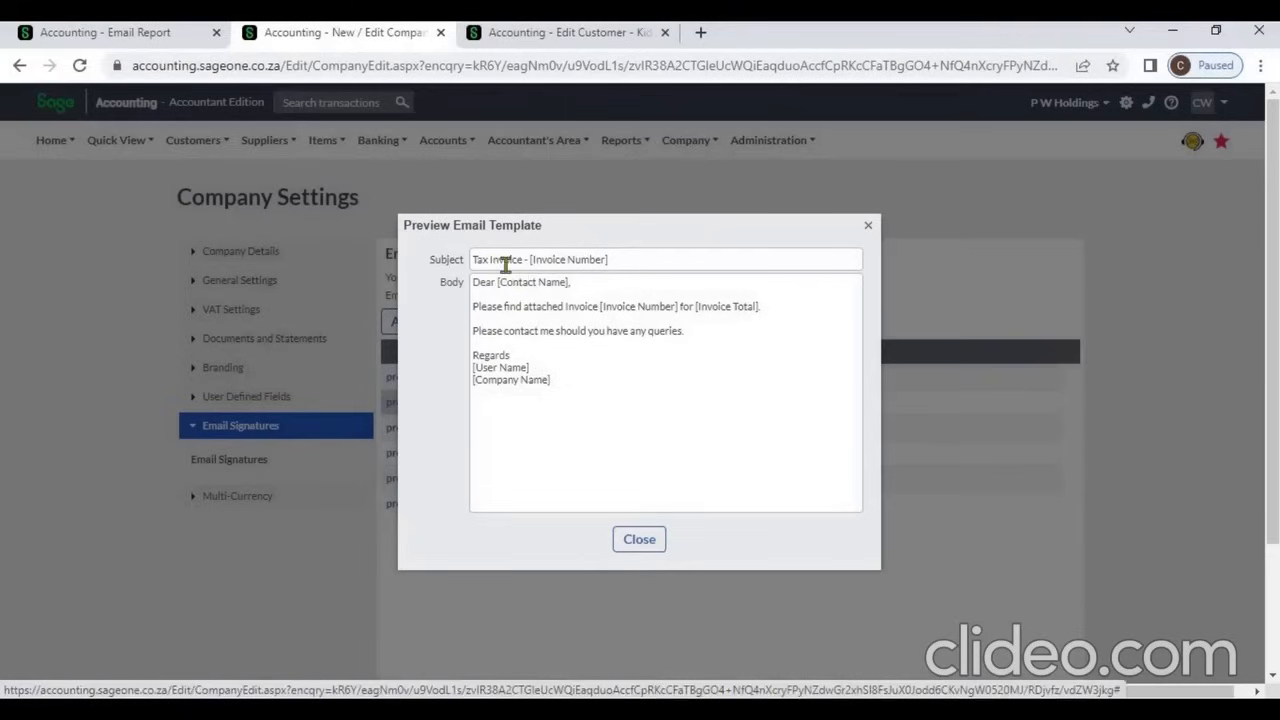
click(179, 31)
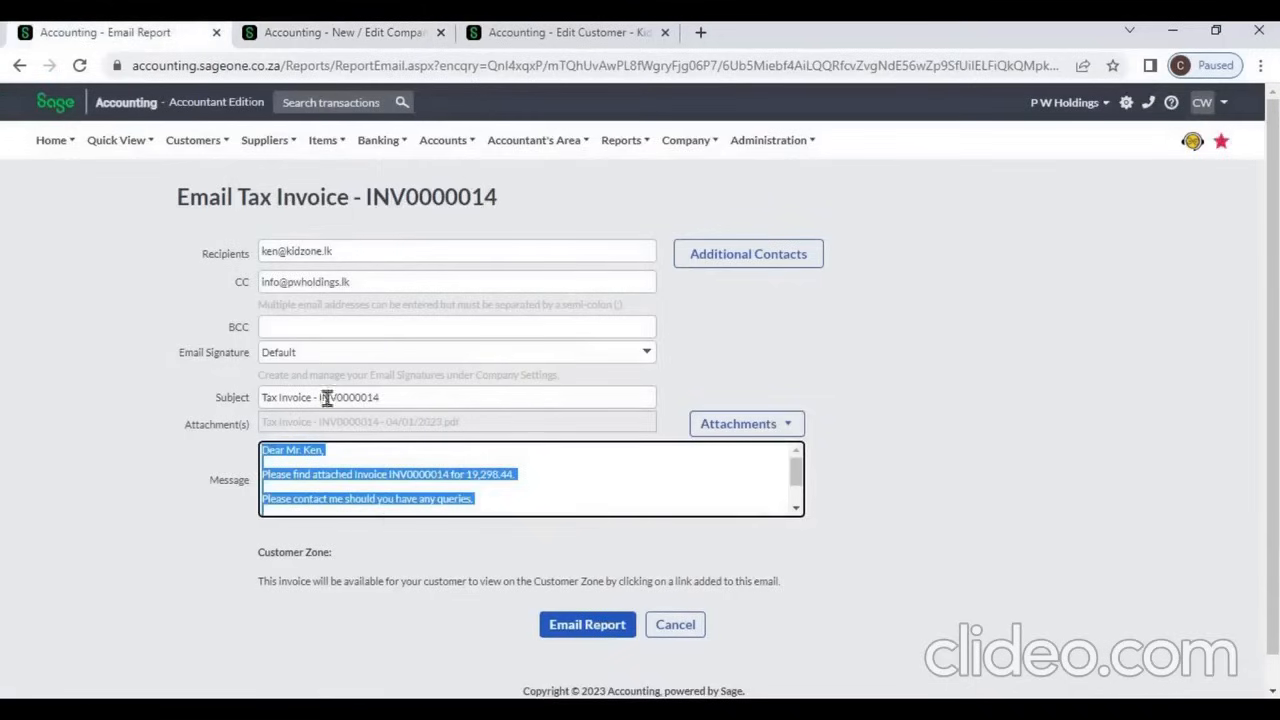
click(396, 400)
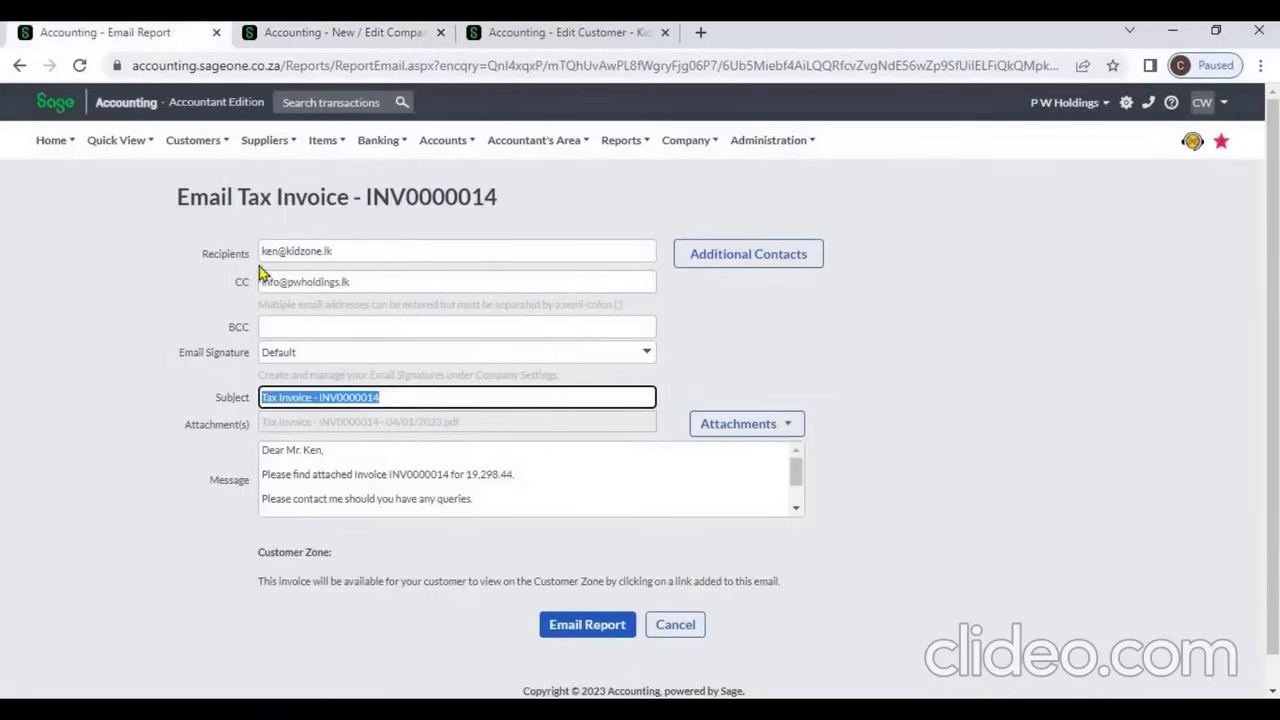
Compare the template's greeting, body and sign-off placeholders with the message text of the tax invoice email.
click(285, 34)
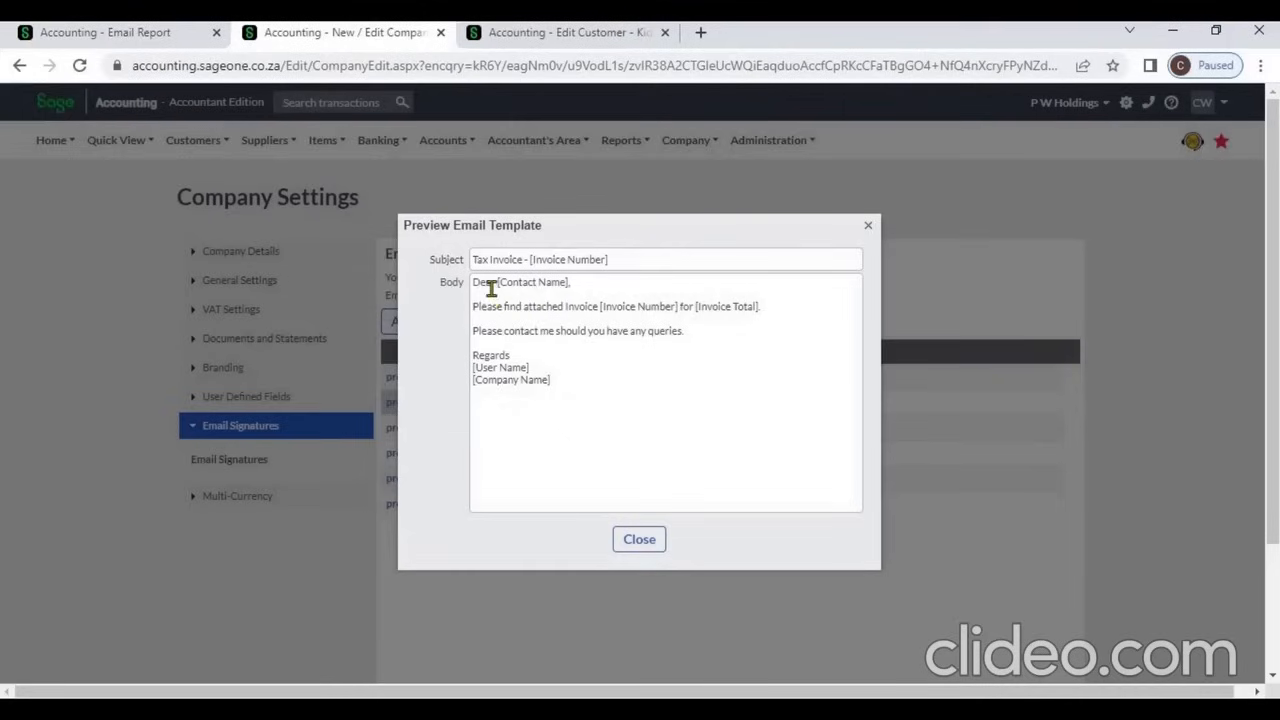
click(166, 38)
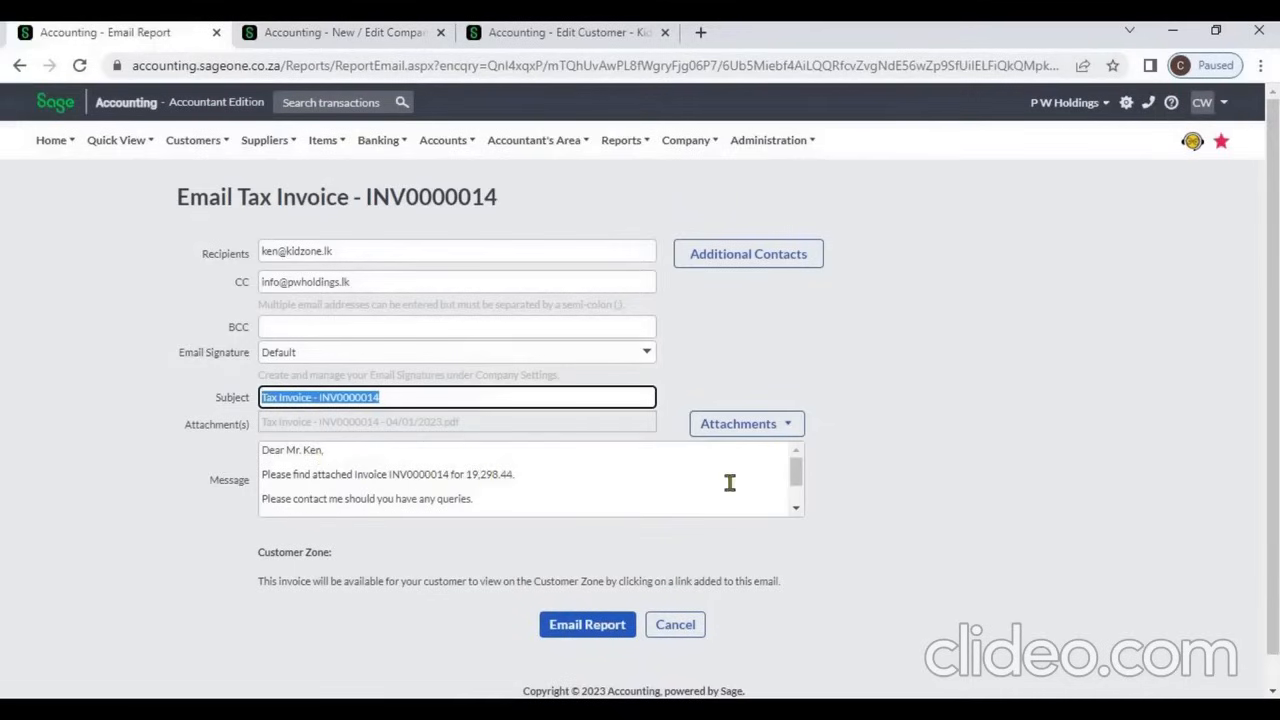
click(798, 507)
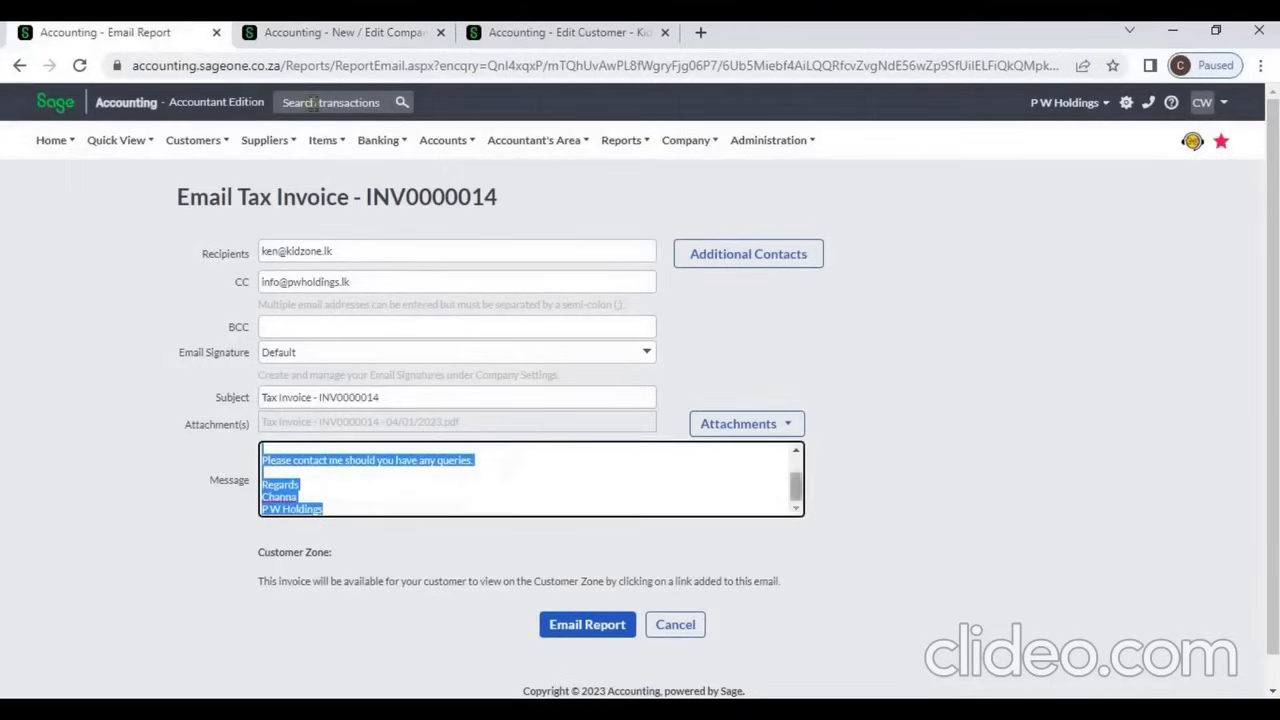
click(305, 42)
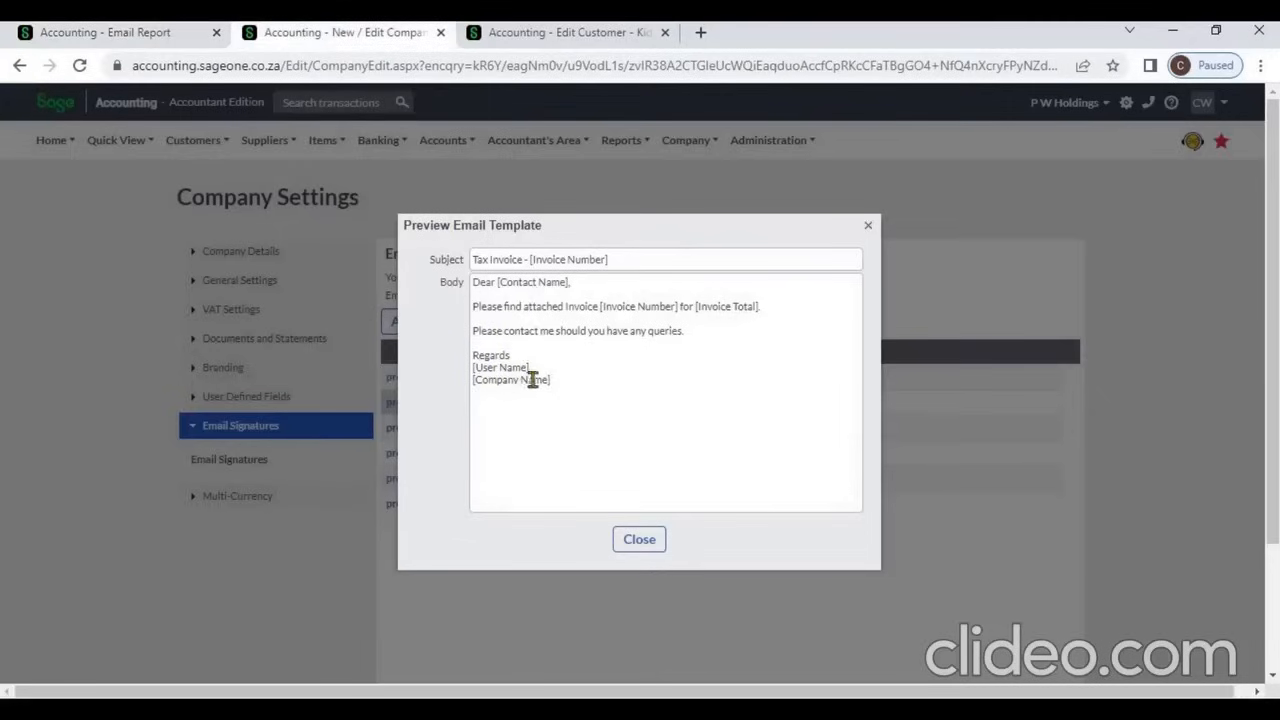
click(183, 37)
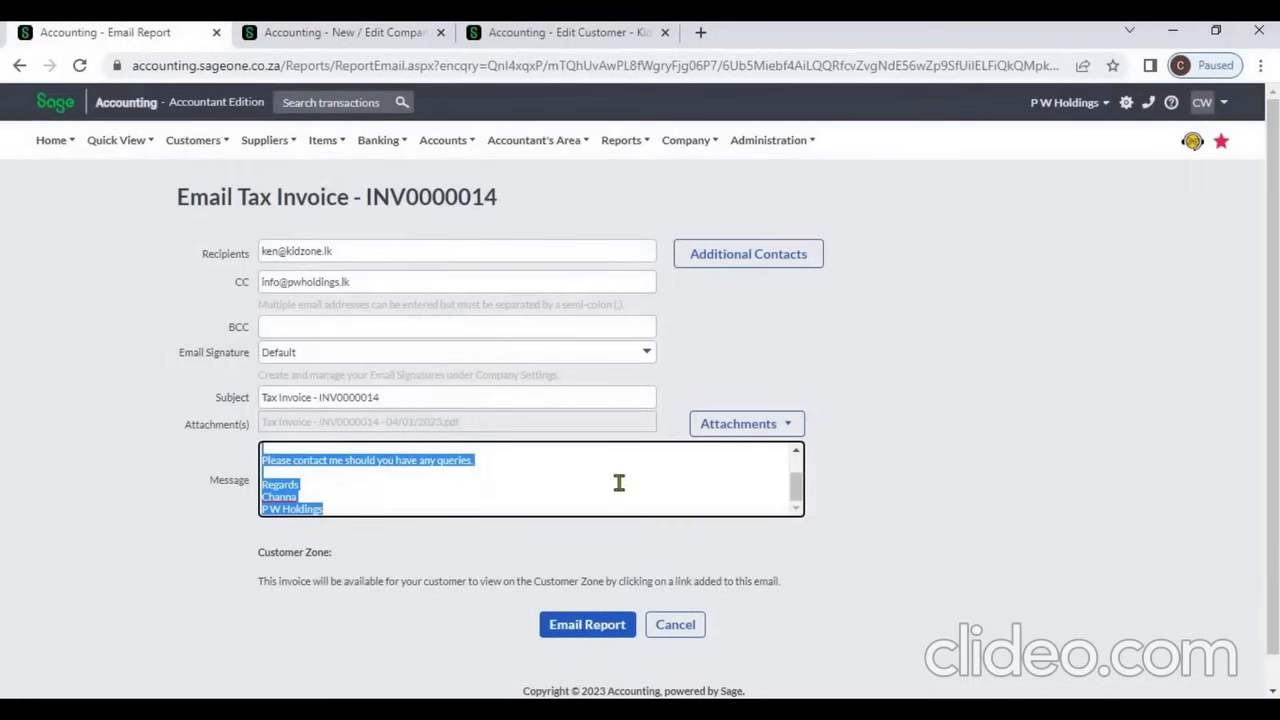
click(806, 509)
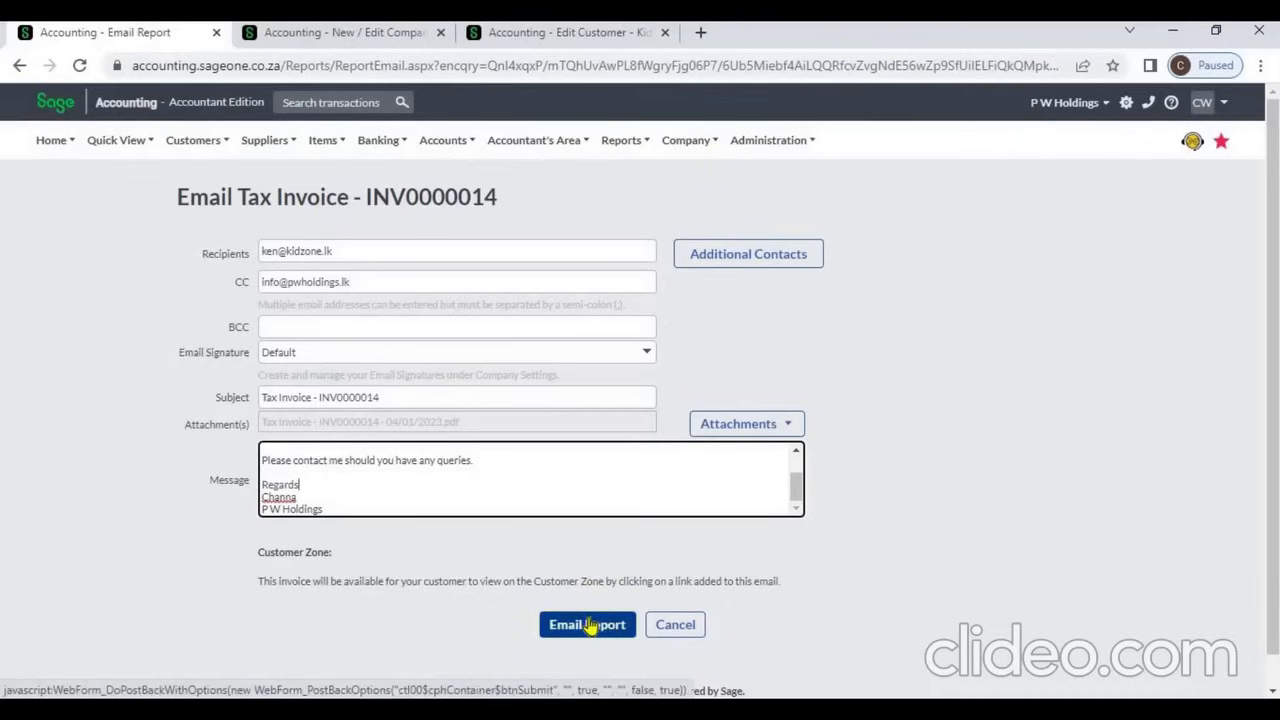
Add the listed additional contact to the invoice email's recipients and open the attachment options.
click(723, 257)
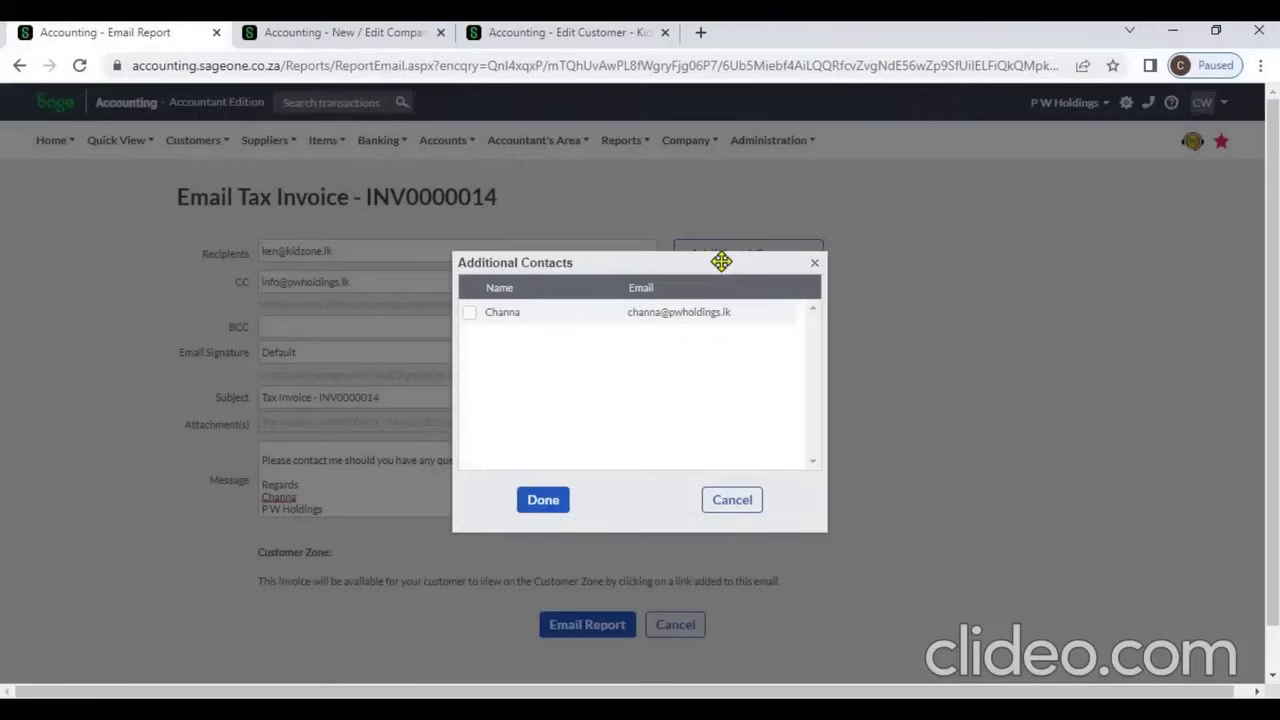
click(471, 314)
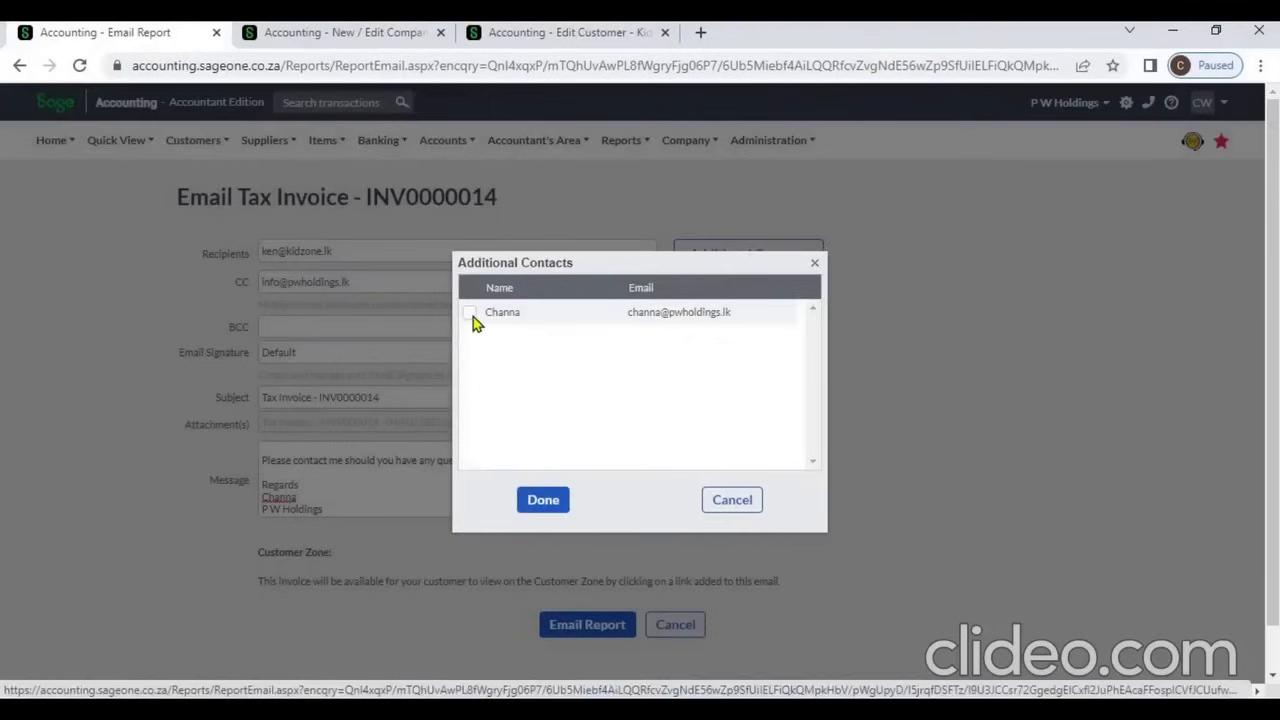
click(543, 500)
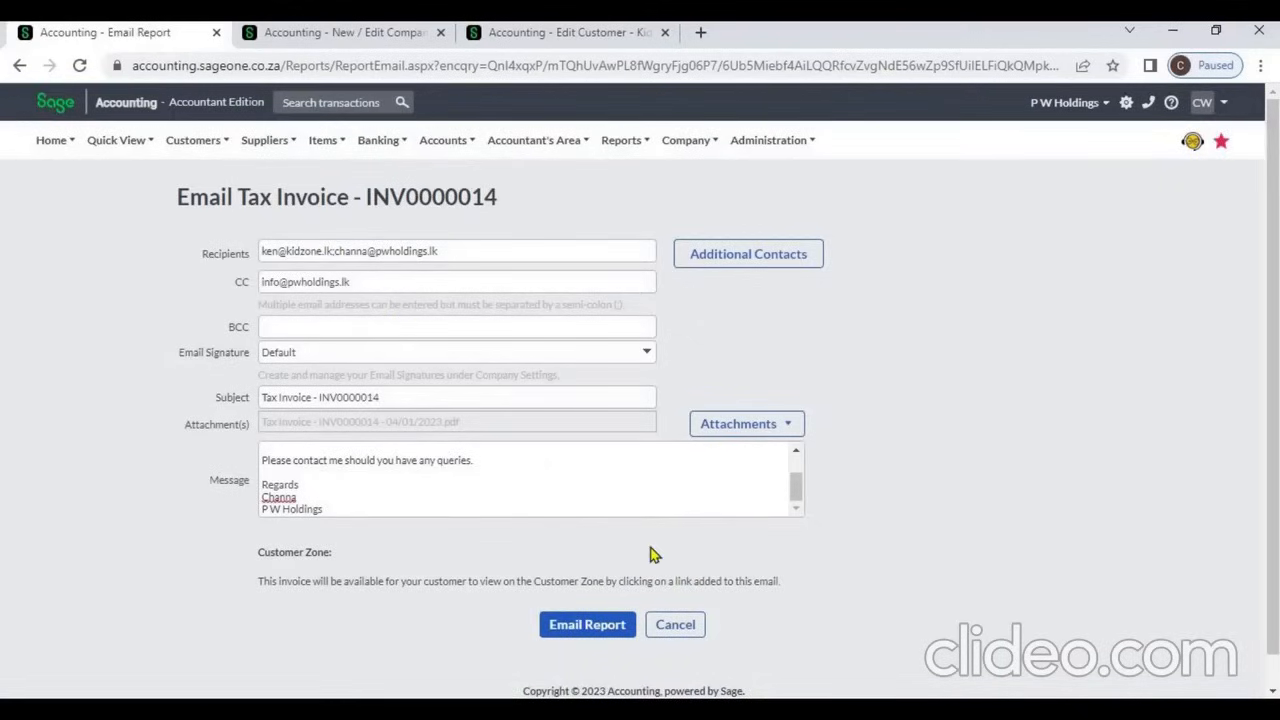
click(770, 428)
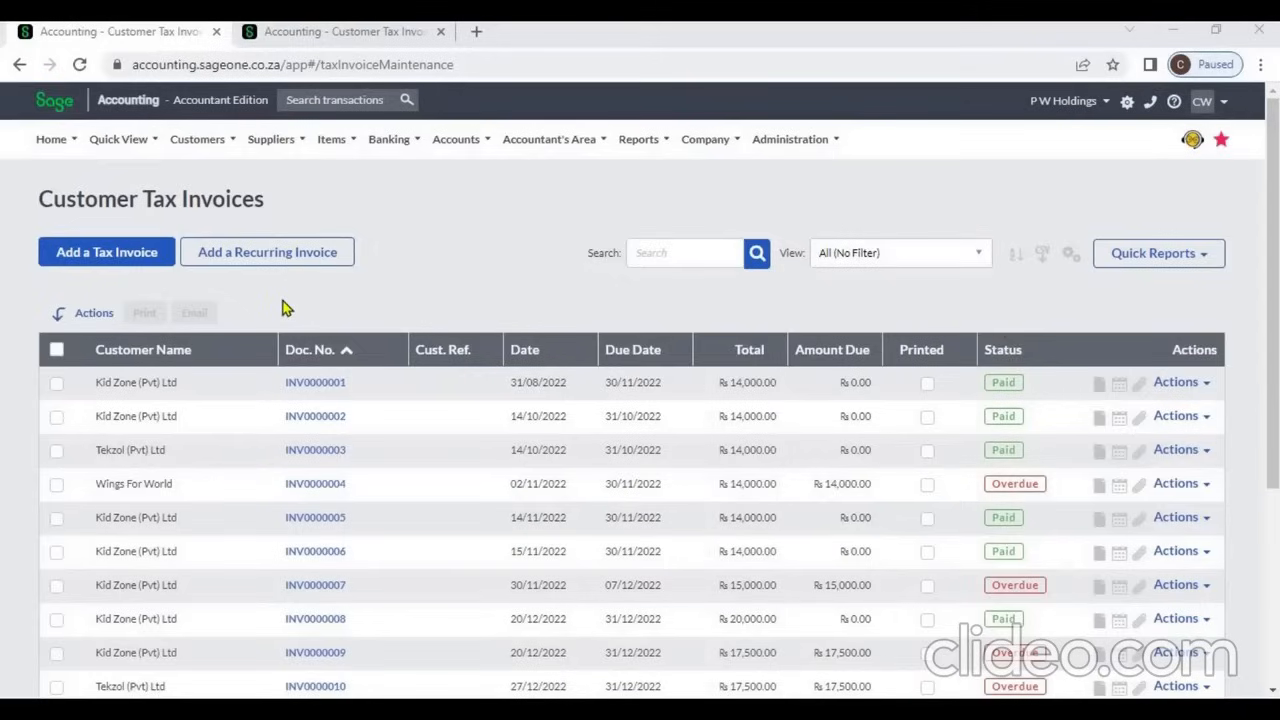
Sort the customer tax invoices by document number in descending and ascending order, and search the list for "kid".
click(328, 362)
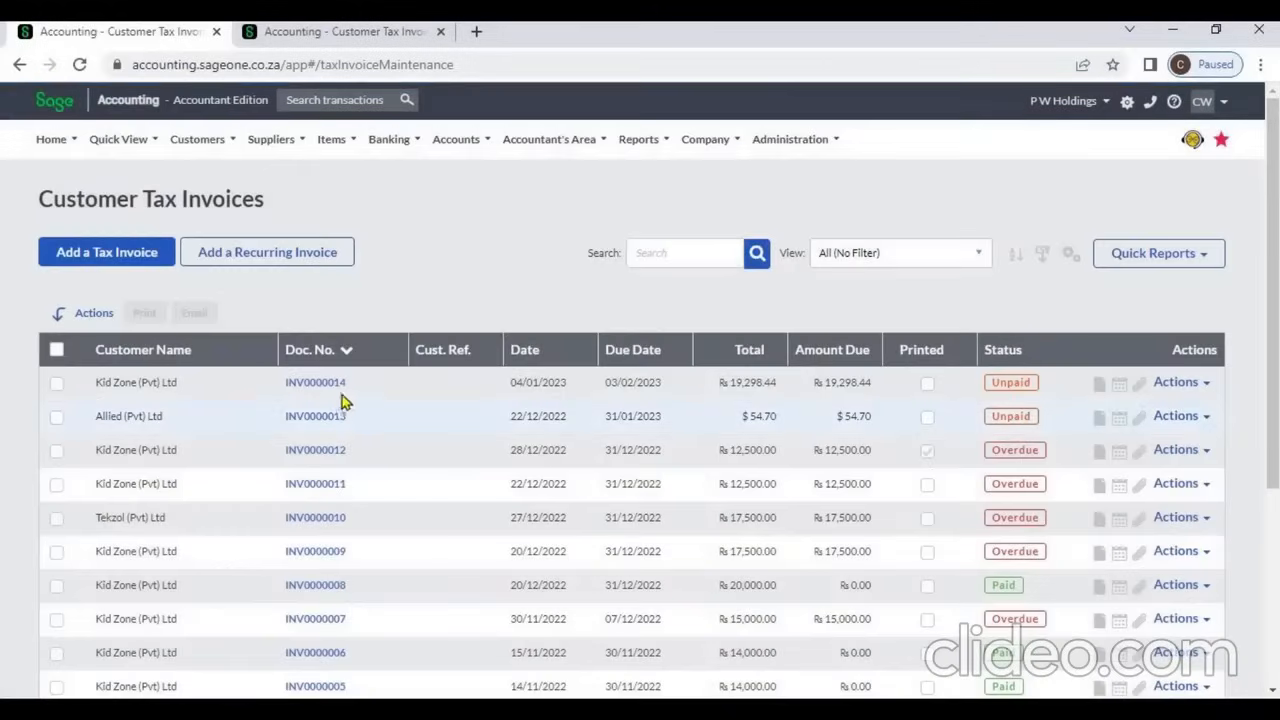
click(345, 357)
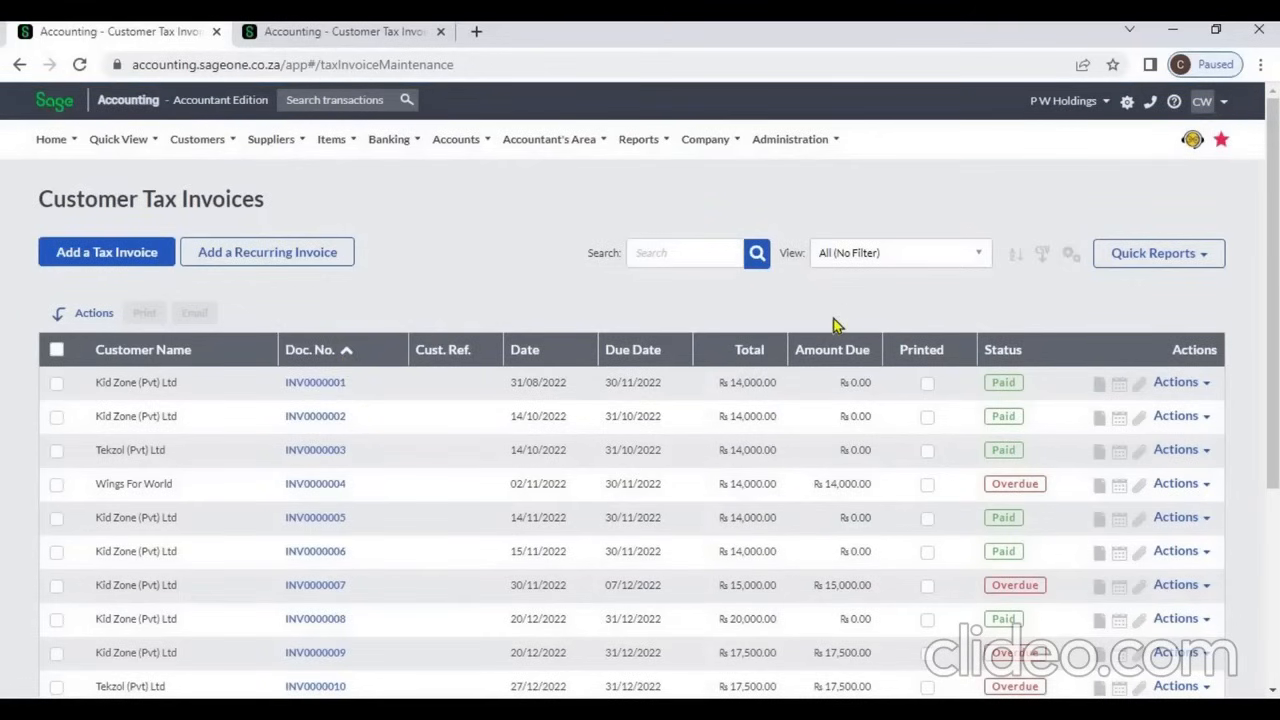
click(669, 258)
text(kid)
key(Return)
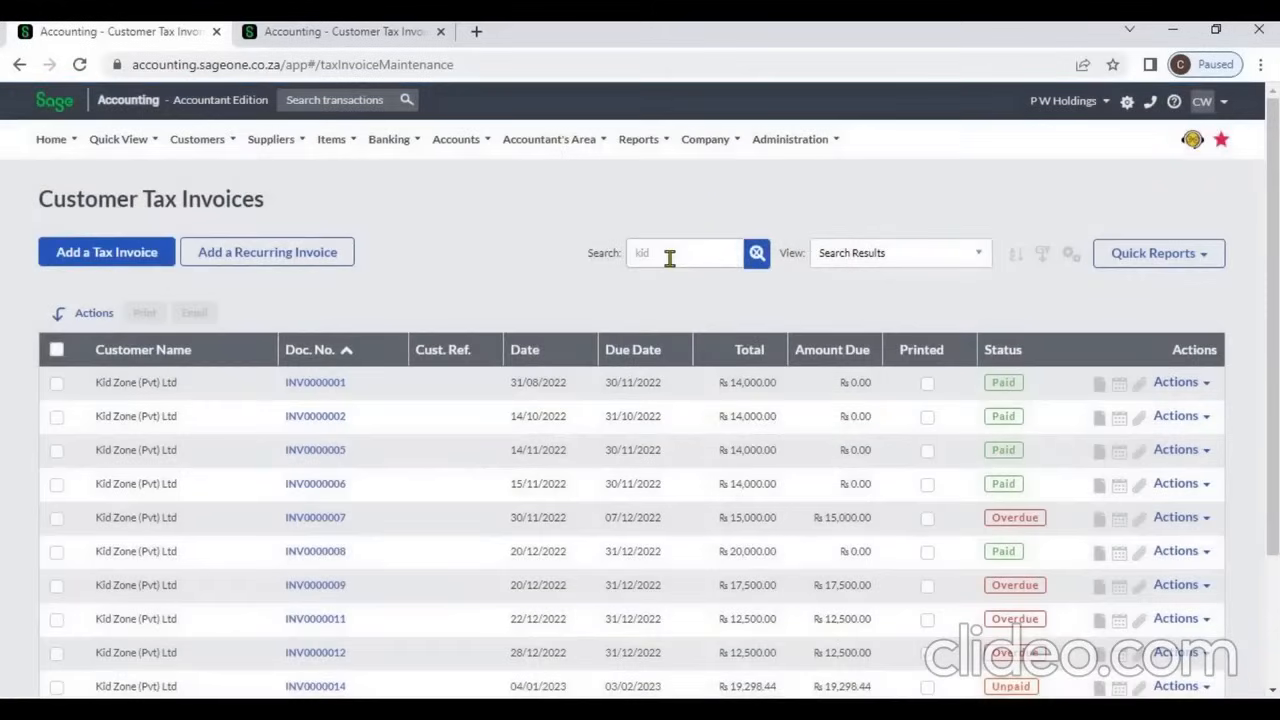
Search the customer tax invoices for "tek" and clear the search.
click(669, 258)
key(BackSpace)
text(tek)
key(Return)
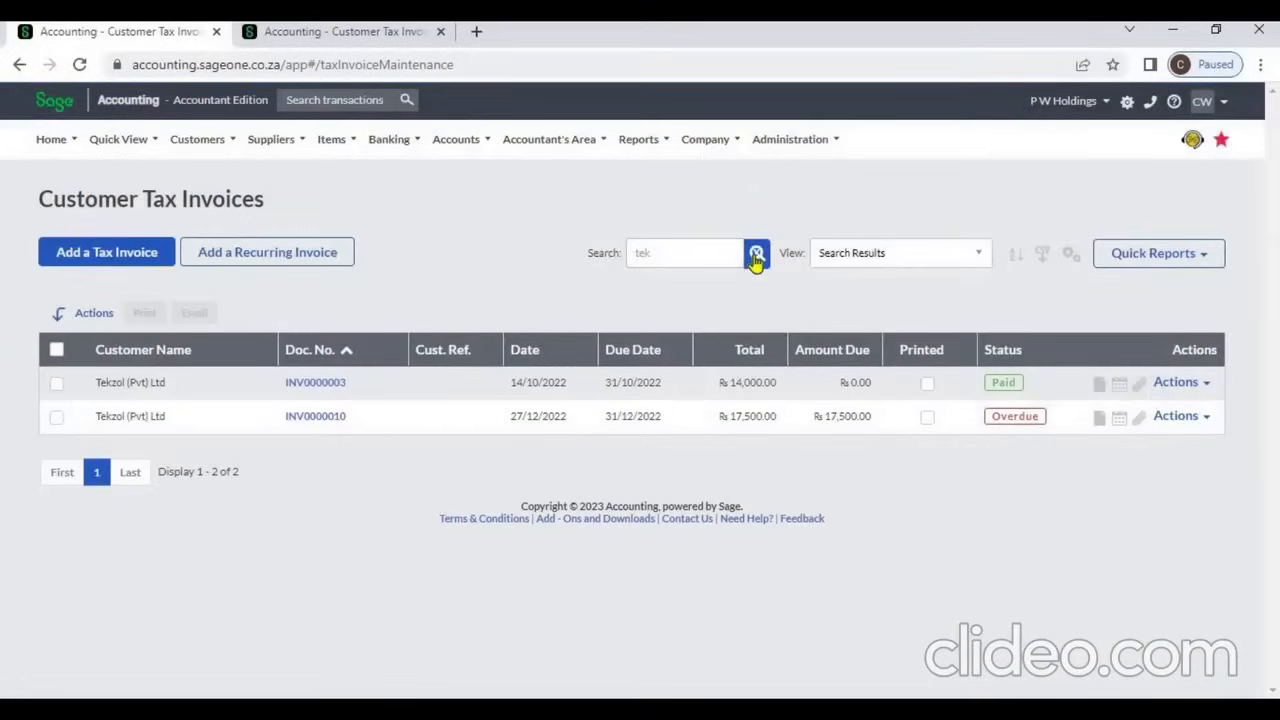
click(756, 256)
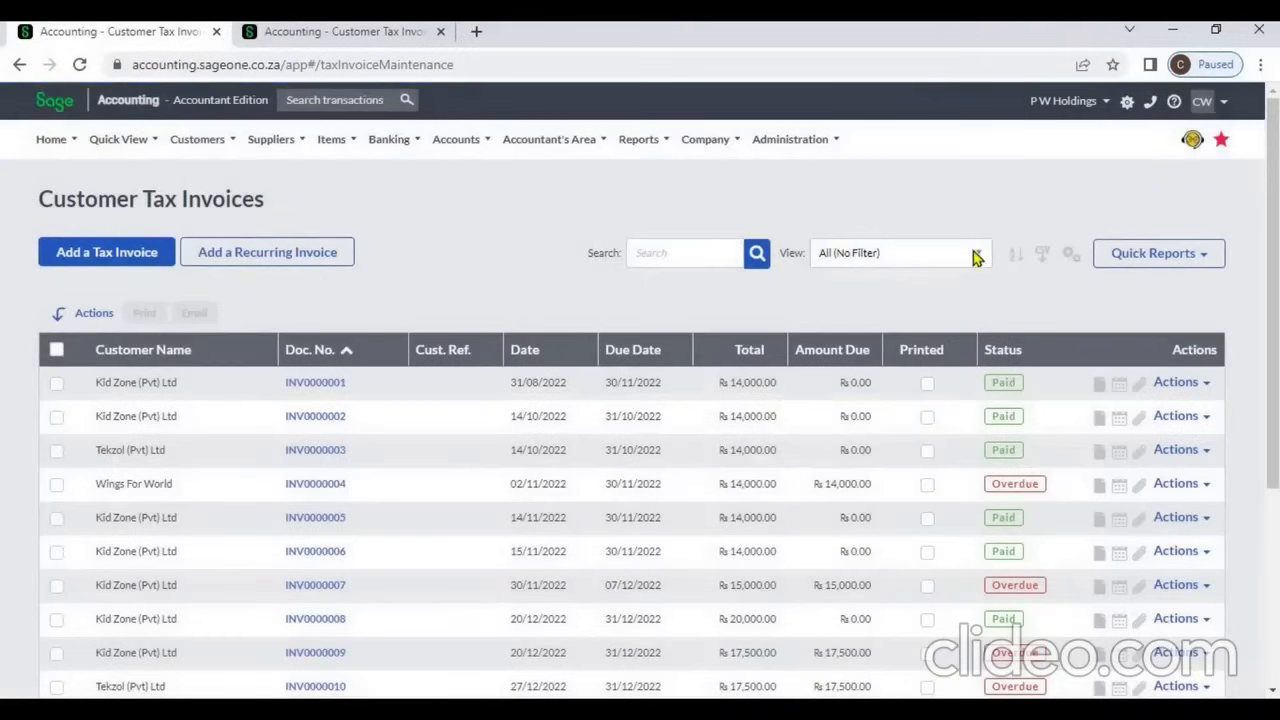
Filter the invoice list to Unpaid invoices and return it to All (No Filter).
click(977, 257)
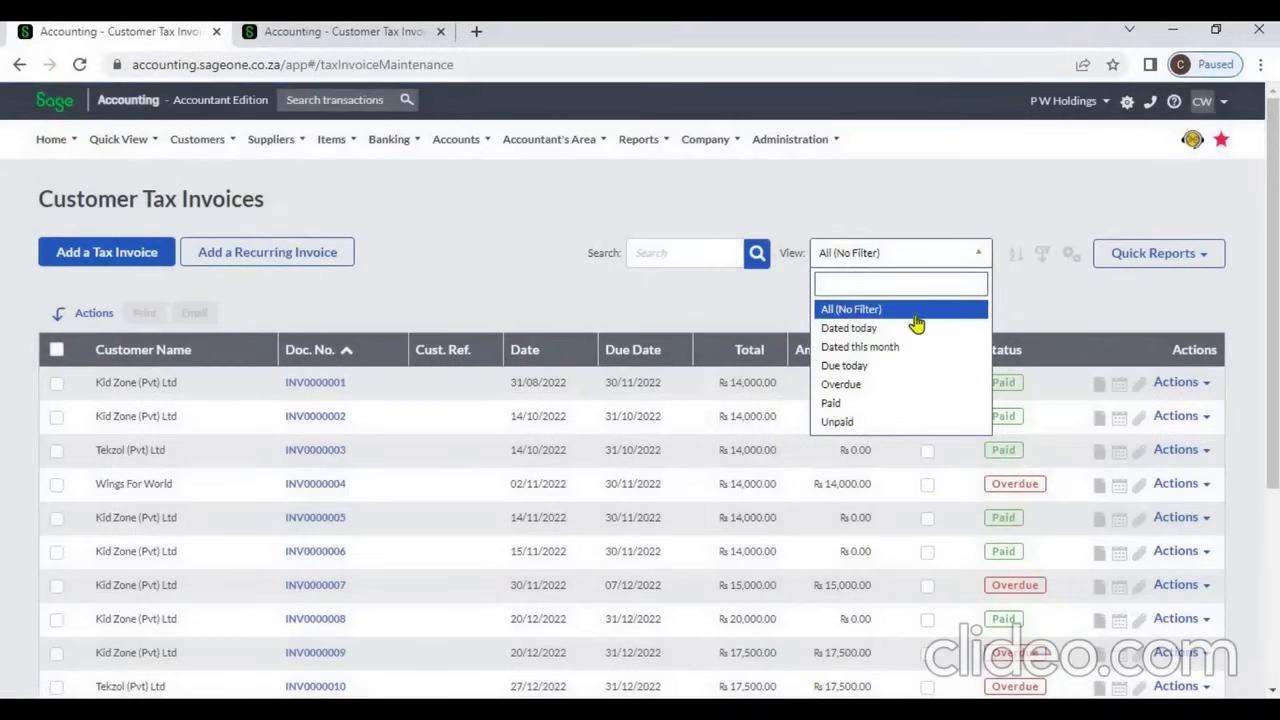
click(860, 422)
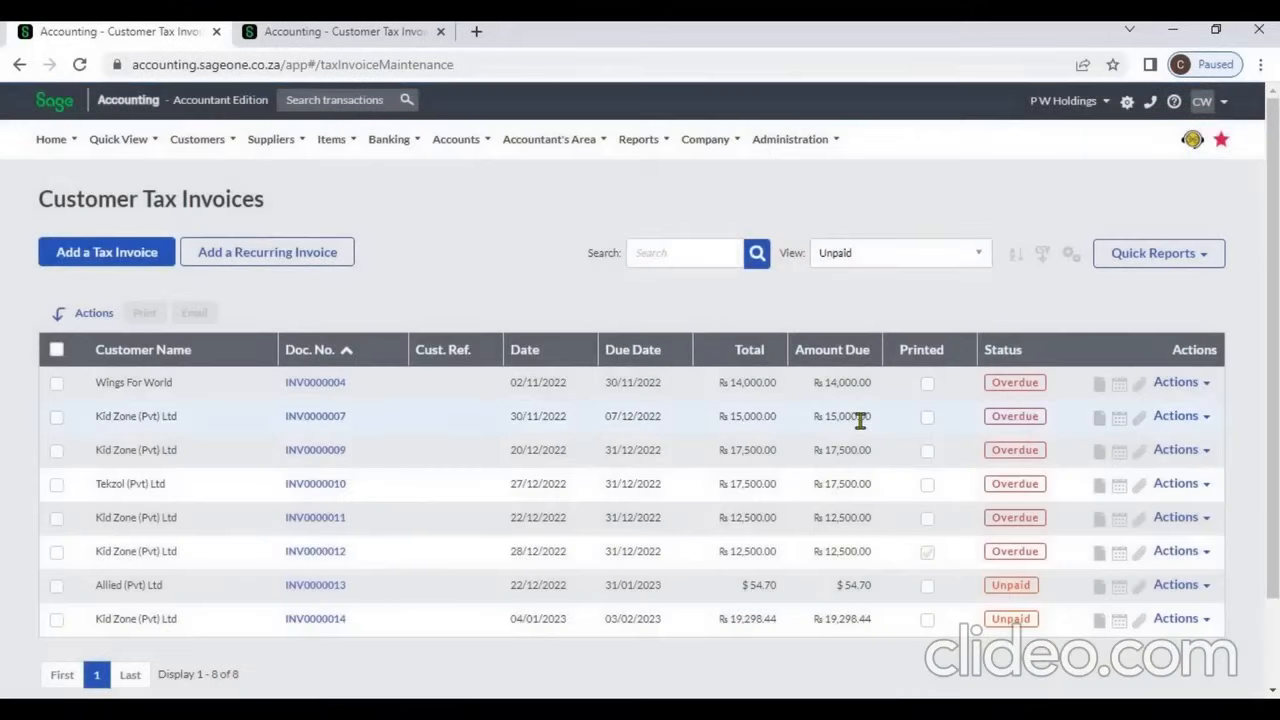
click(972, 255)
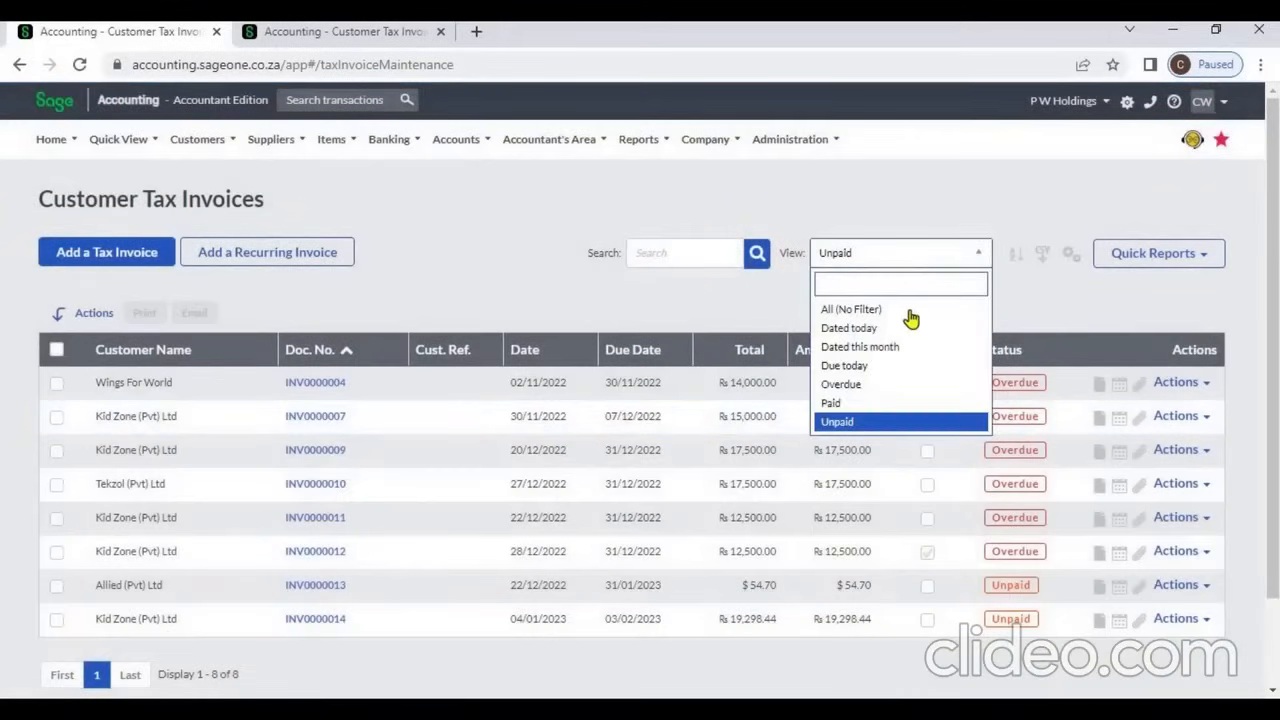
click(911, 312)
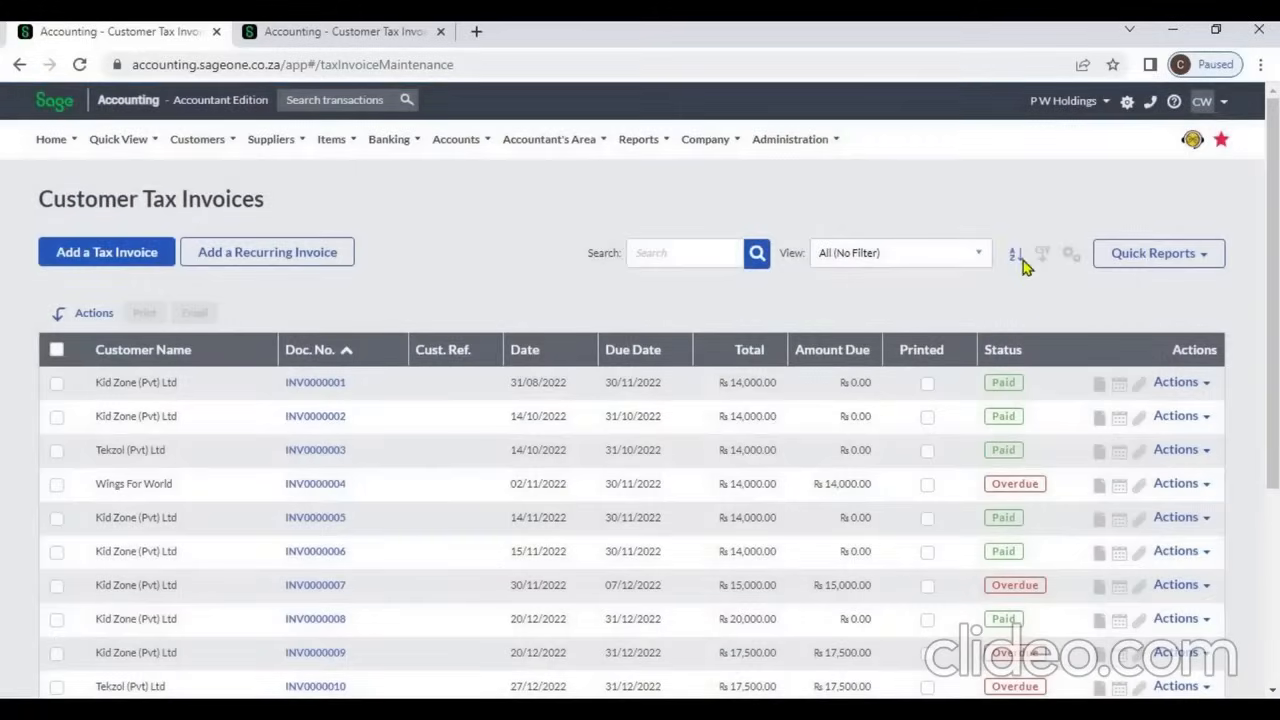
Sort the invoices by Customer Name A to Z and Amount Due smallest to largest, and export the list as CSV.
click(1022, 260)
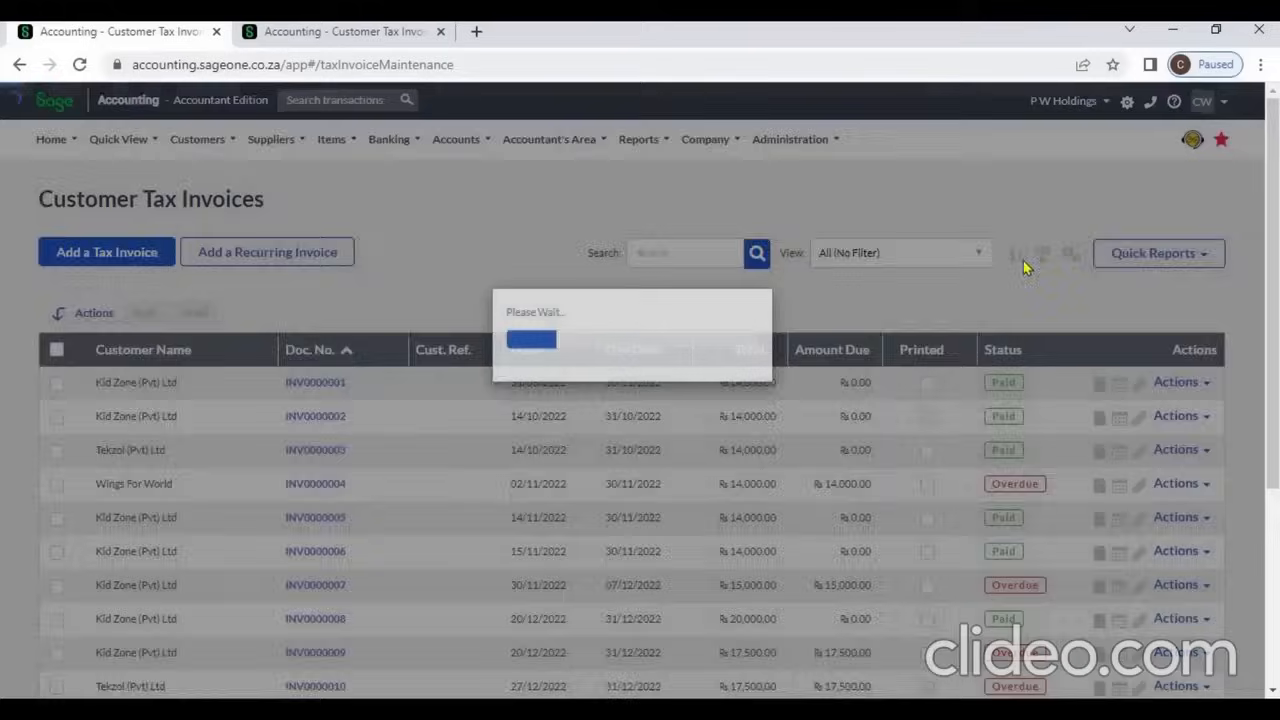
click(562, 200)
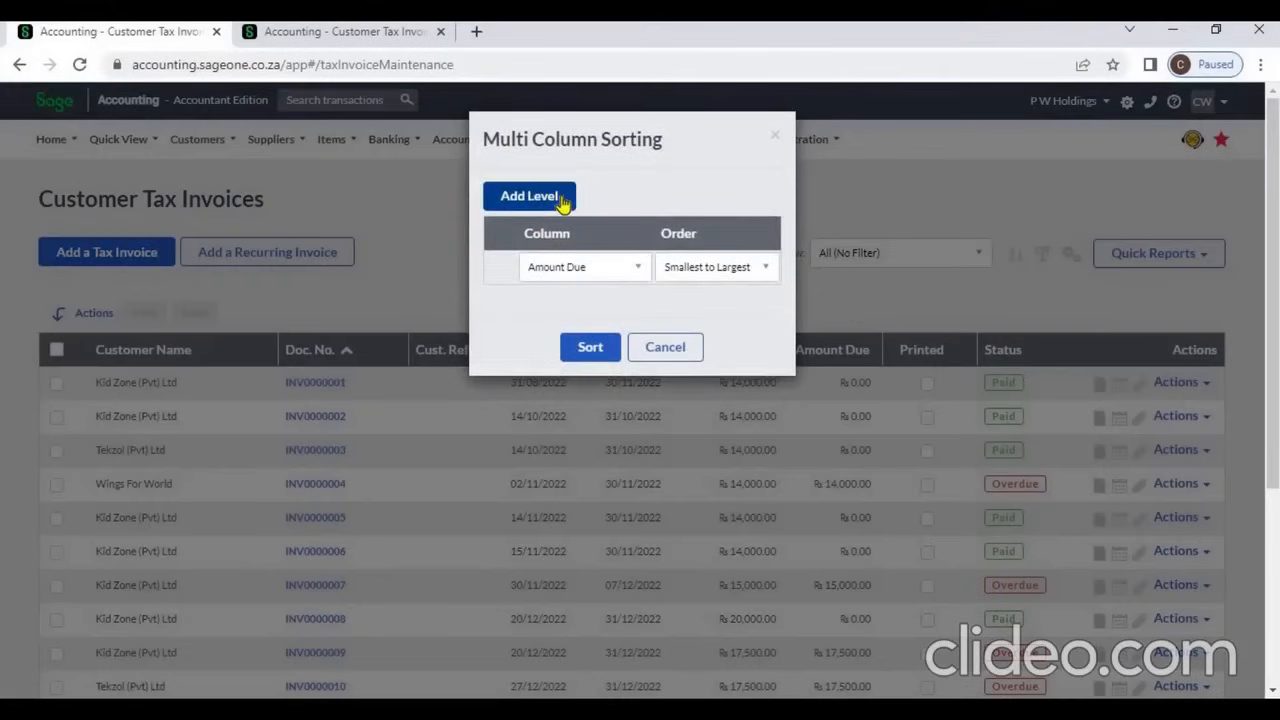
click(622, 268)
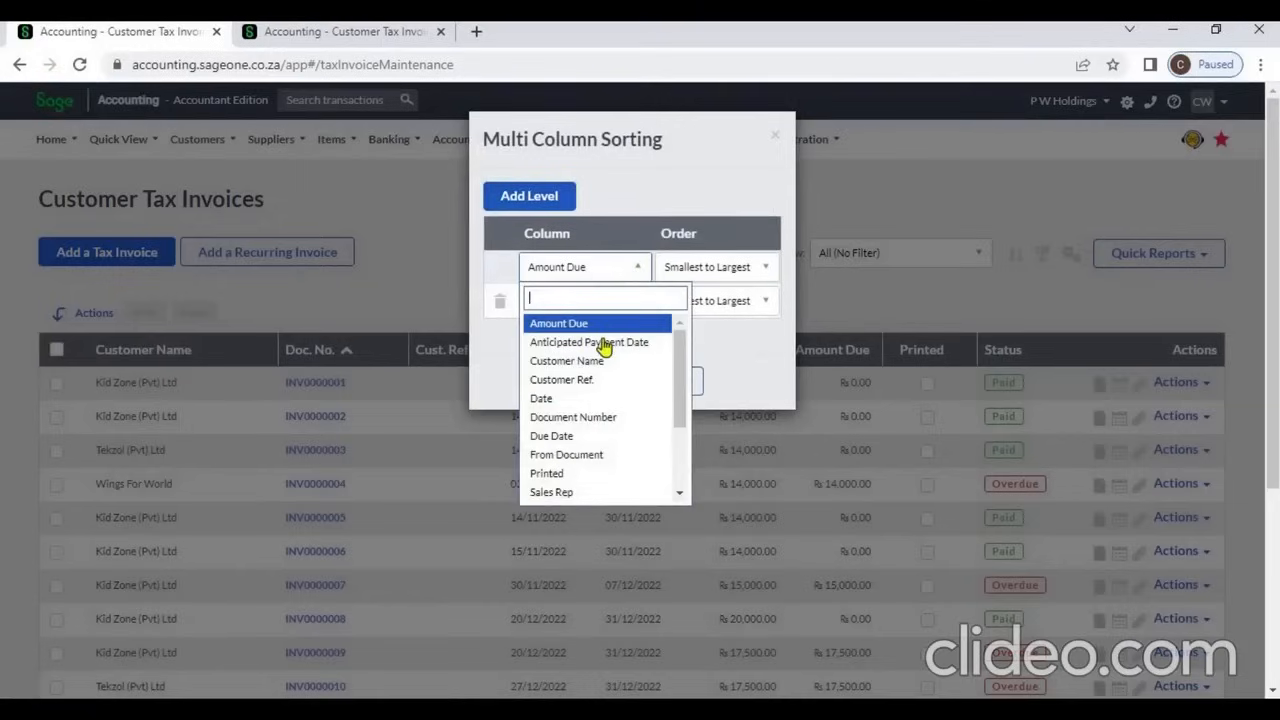
click(601, 362)
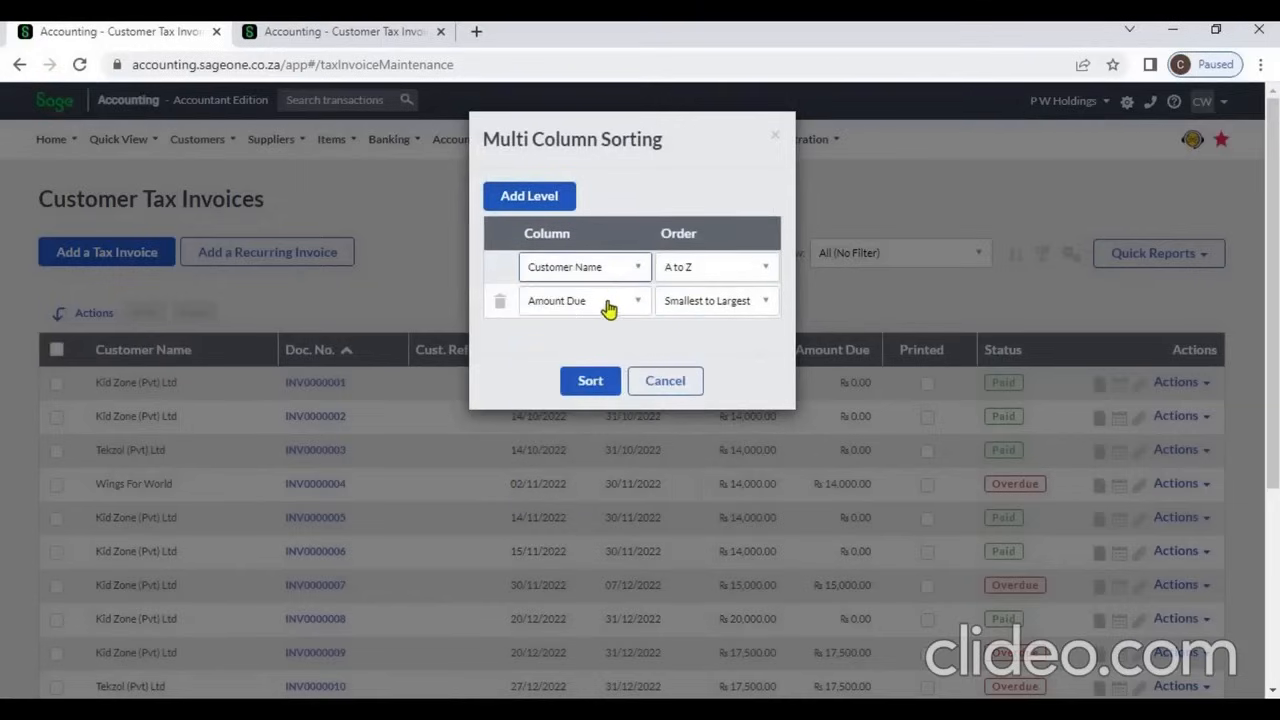
click(592, 381)
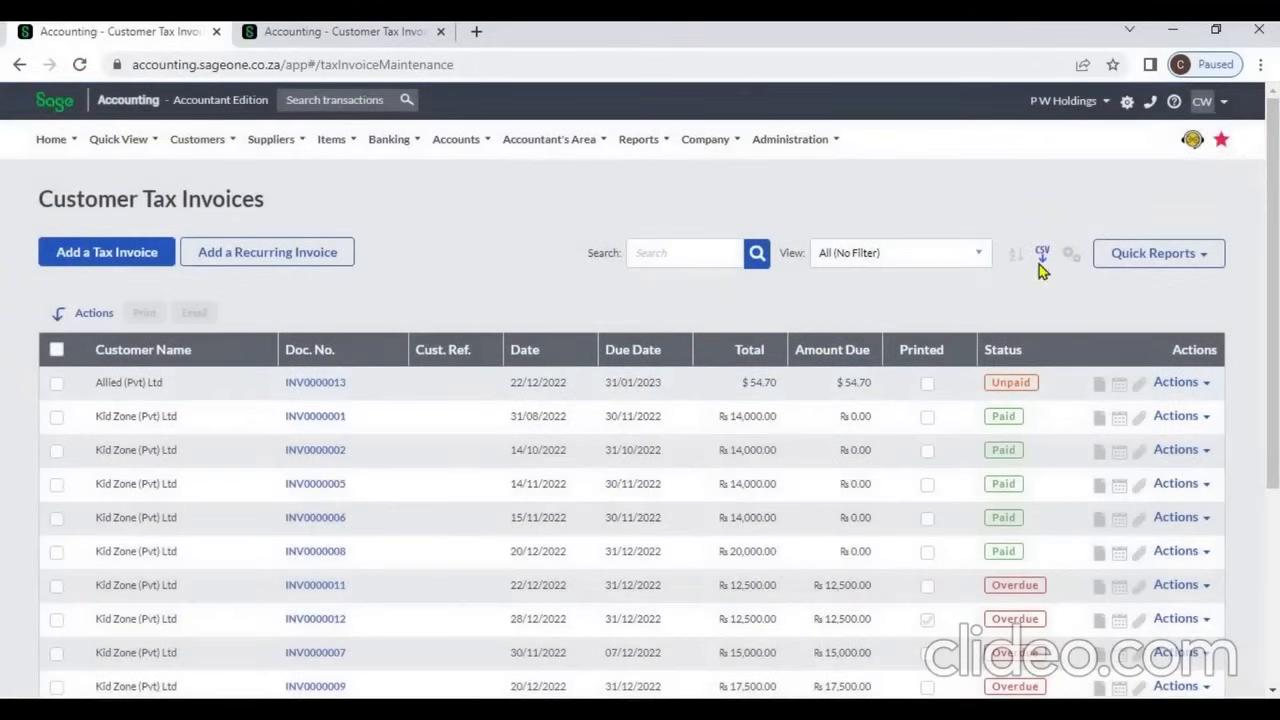
click(1040, 262)
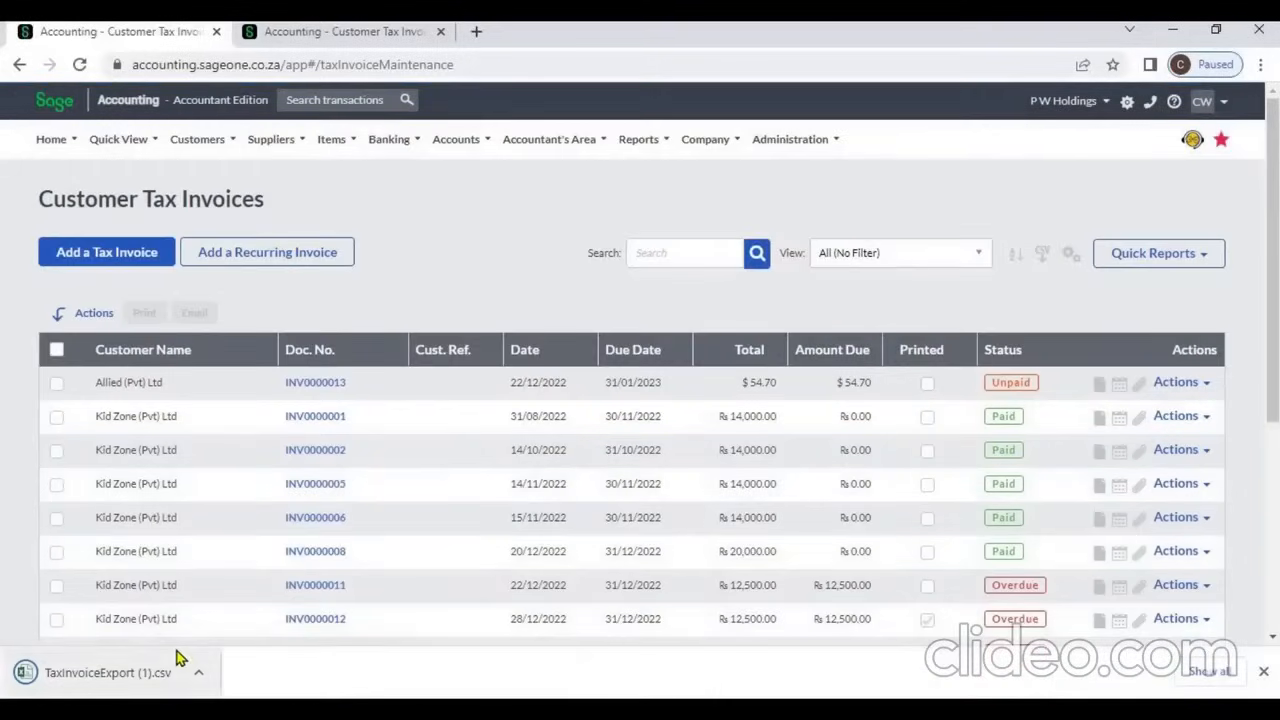
click(1262, 673)
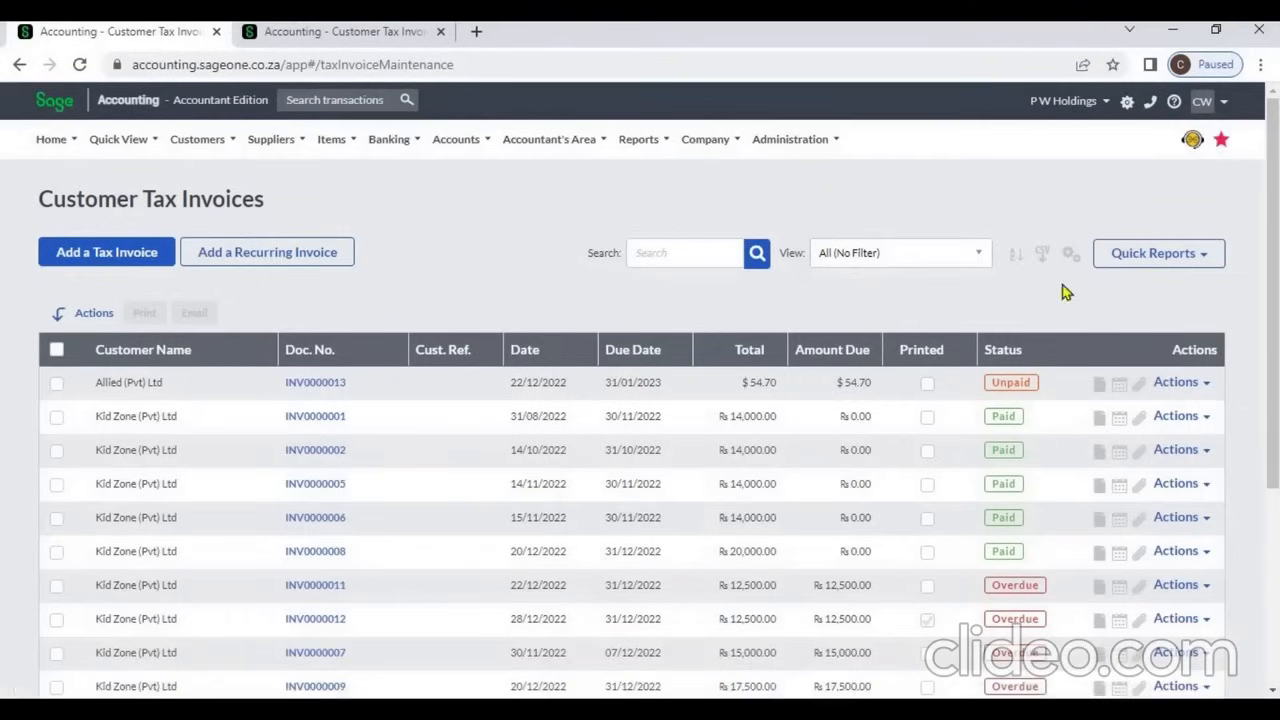
Add the VAT Reference column to the customer tax invoices grid and save the layout.
click(1069, 256)
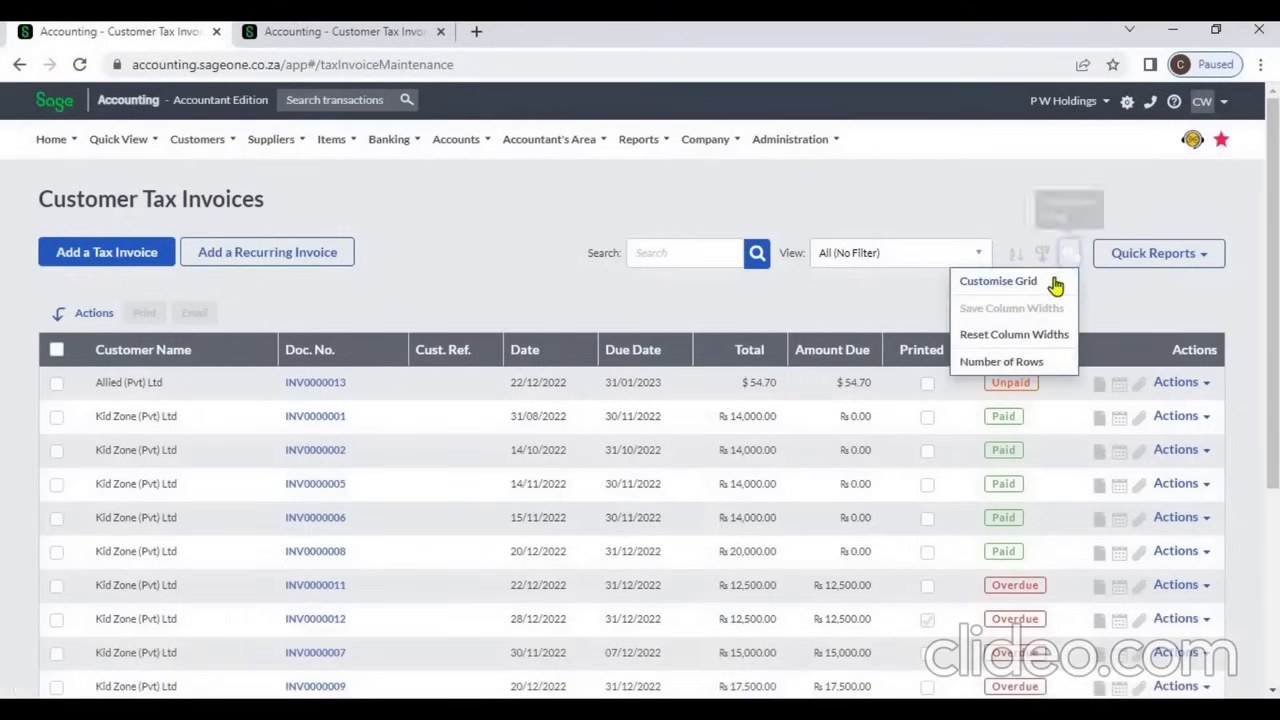
click(1057, 284)
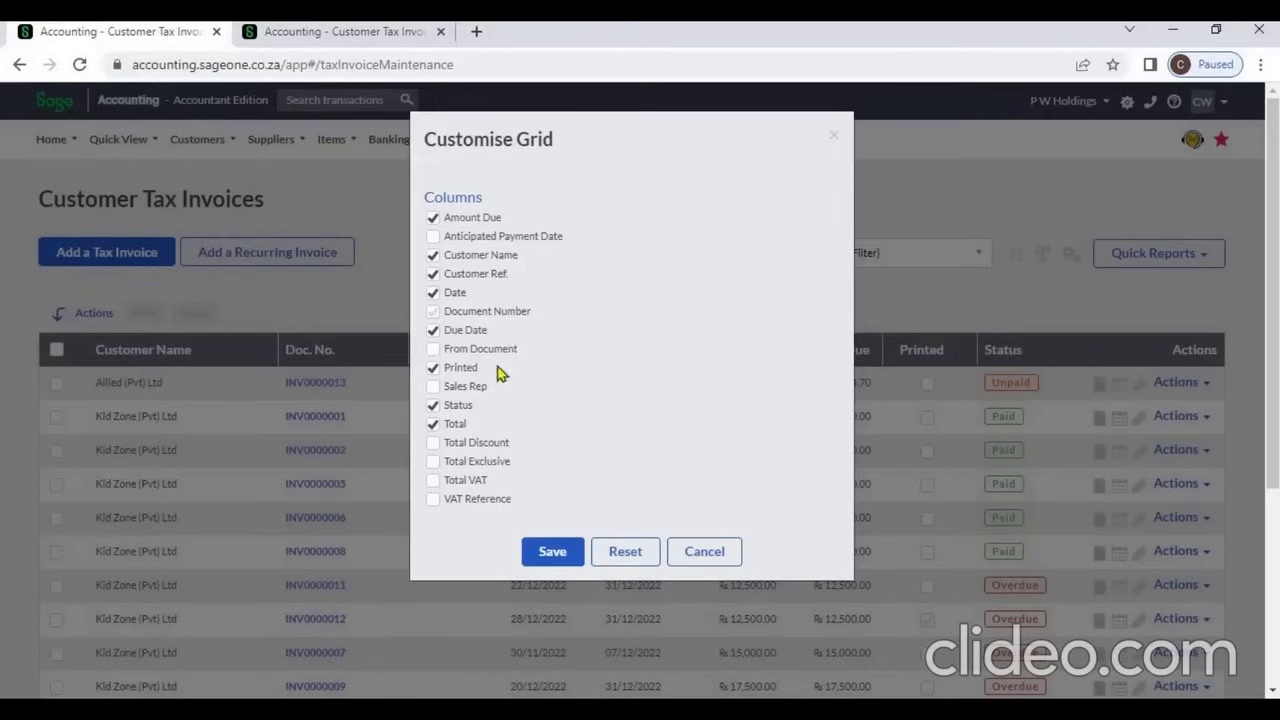
click(433, 500)
click(547, 558)
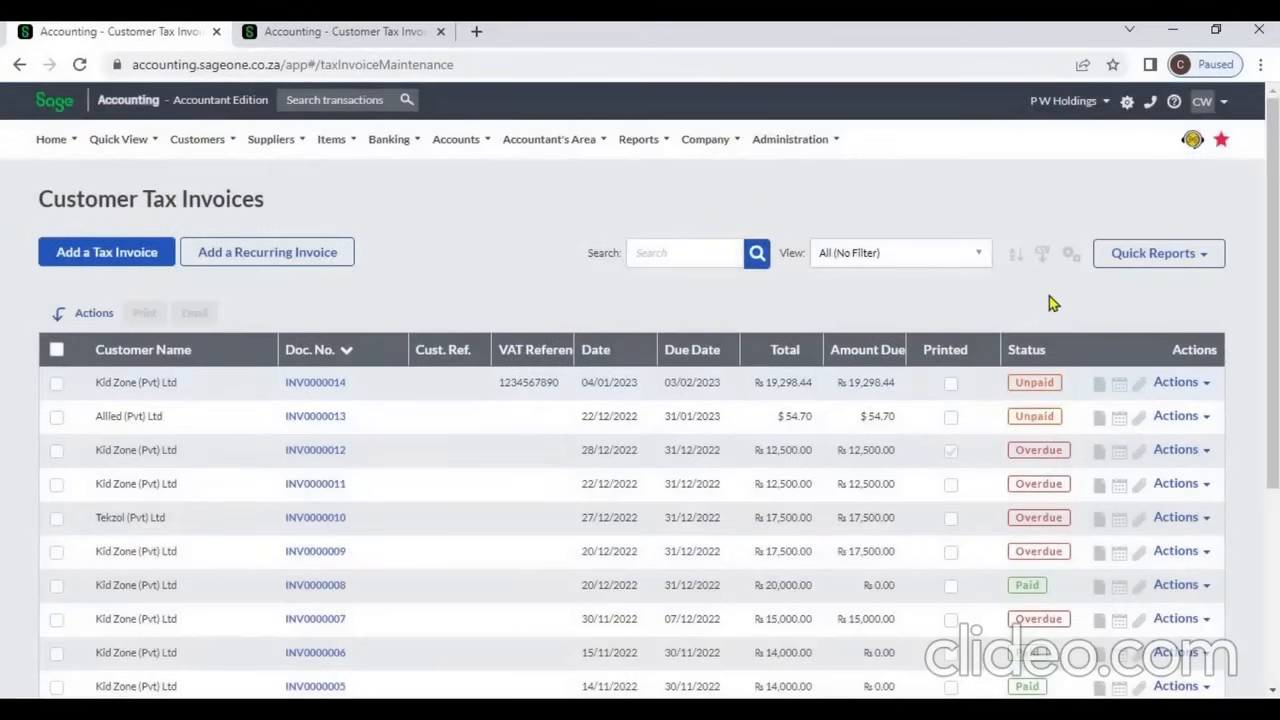
Customise the invoice grid to hide the VAT Reference column and show the Sales Rep column, and save the layout.
click(1071, 256)
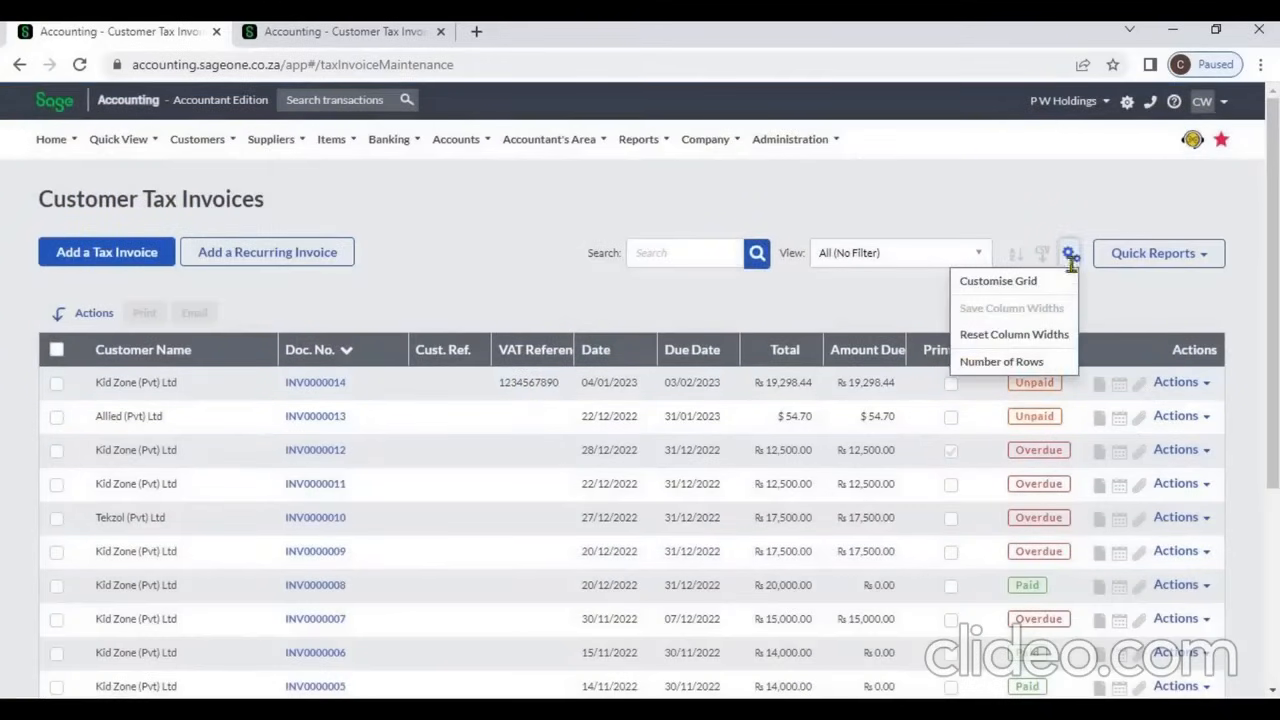
click(1054, 283)
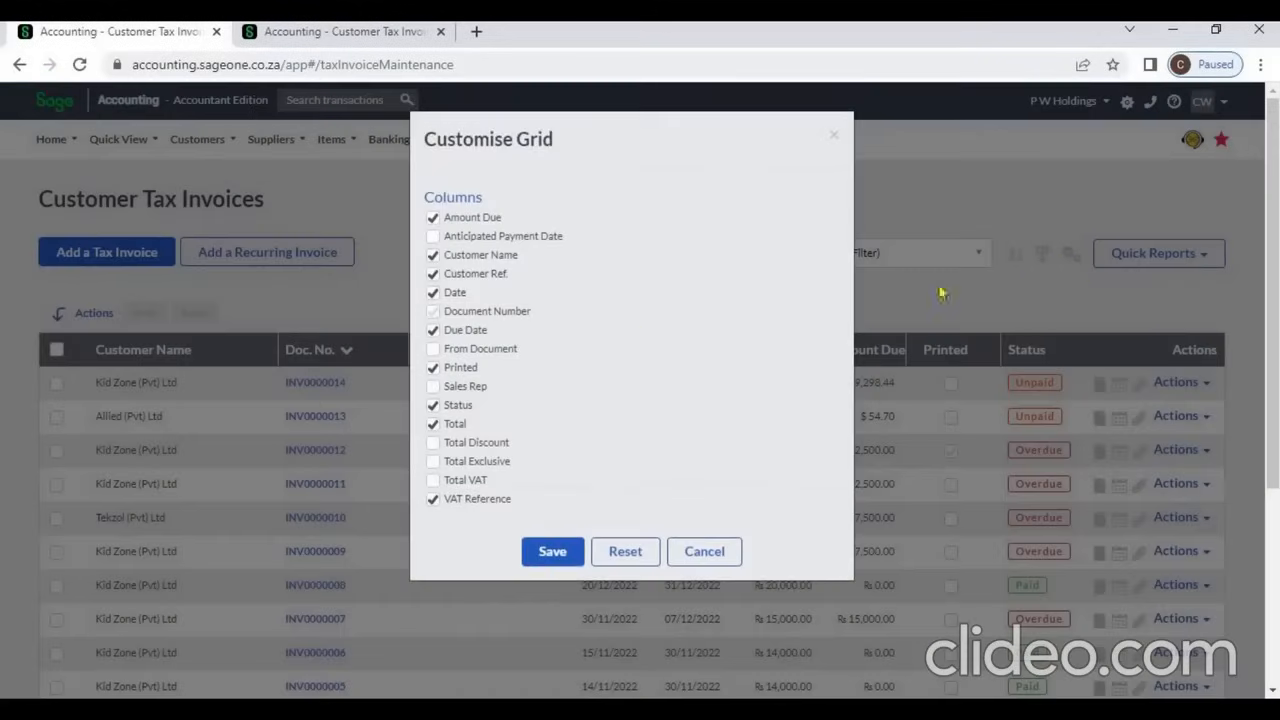
click(434, 500)
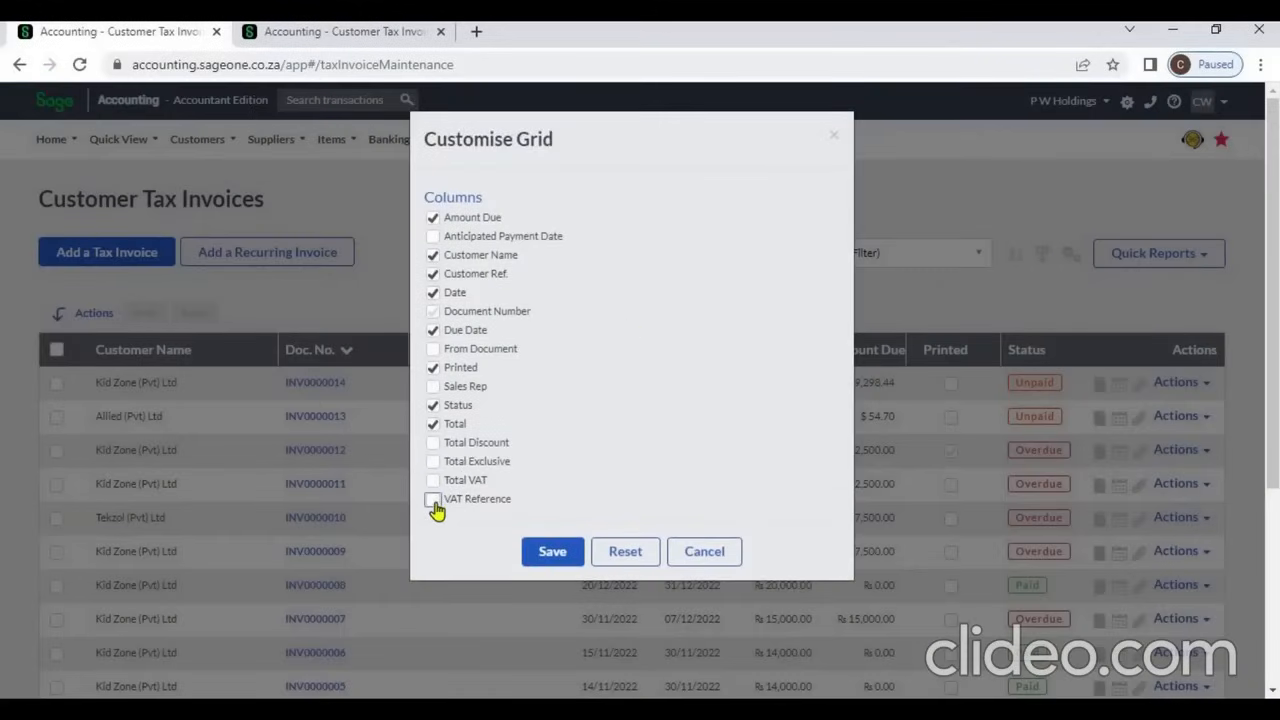
click(433, 387)
click(572, 563)
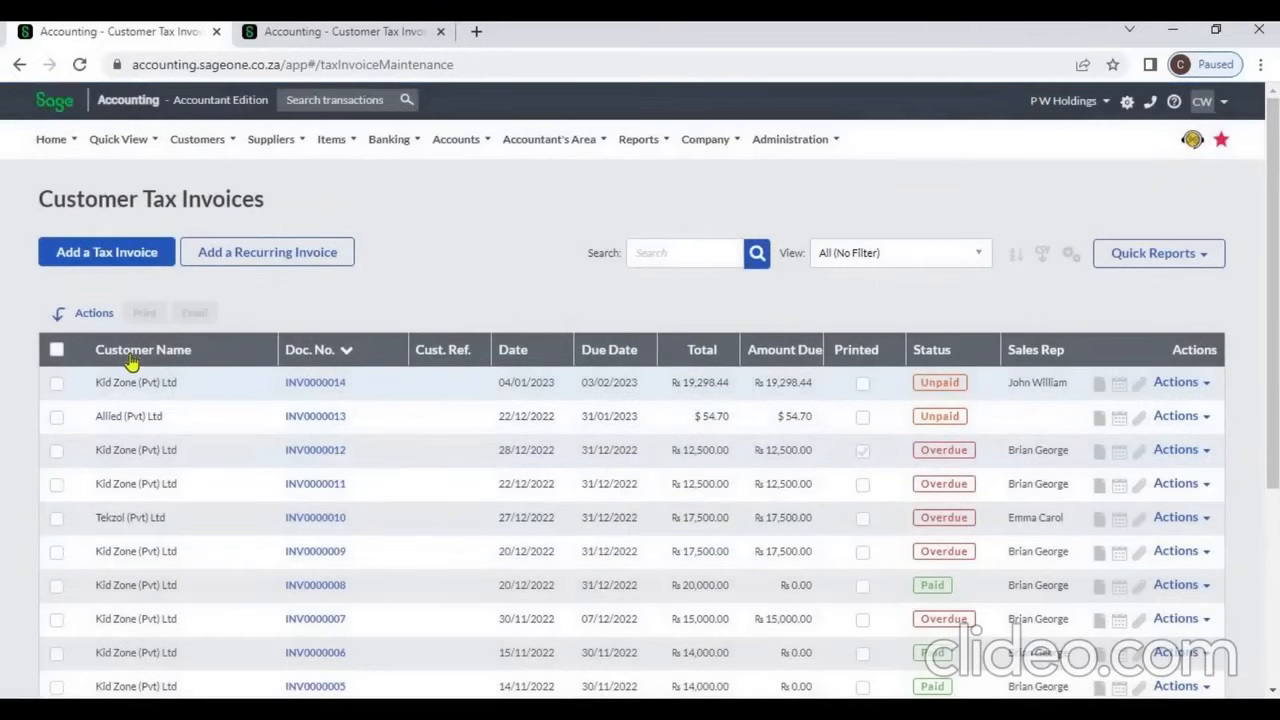
Select the first three invoices in the list, view their email distribution list, and cancel the emailing.
click(58, 385)
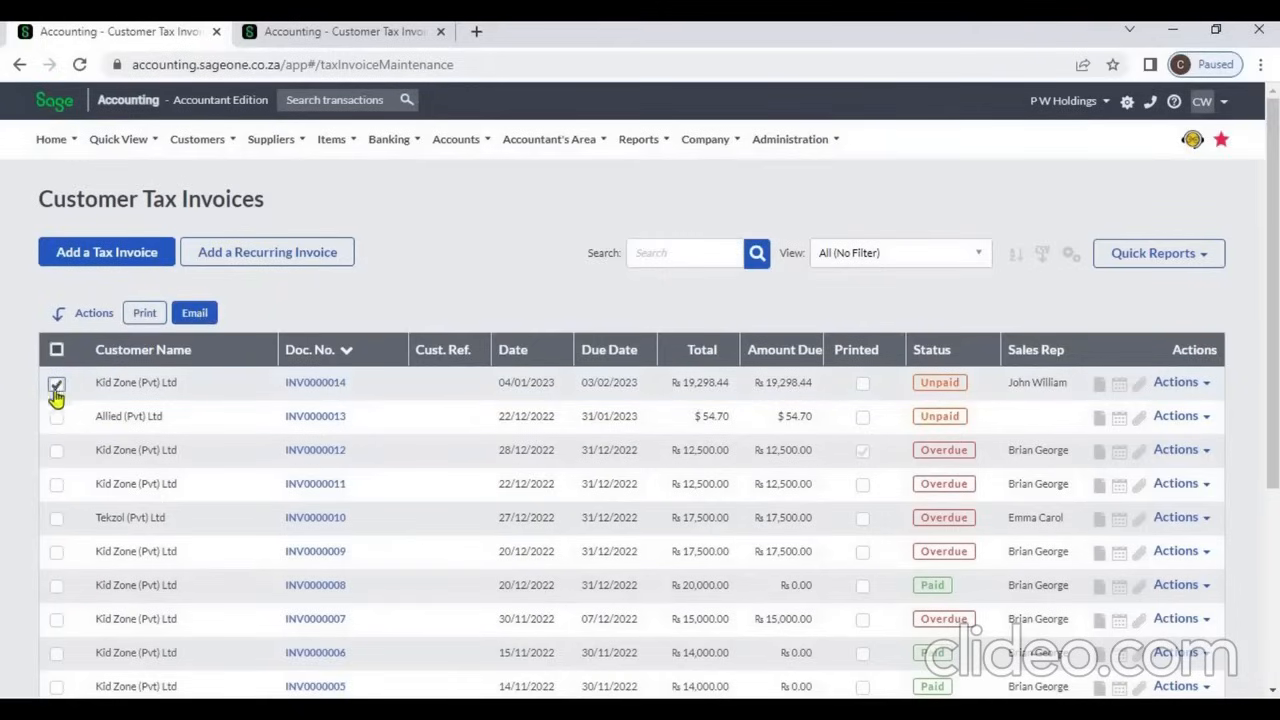
click(55, 420)
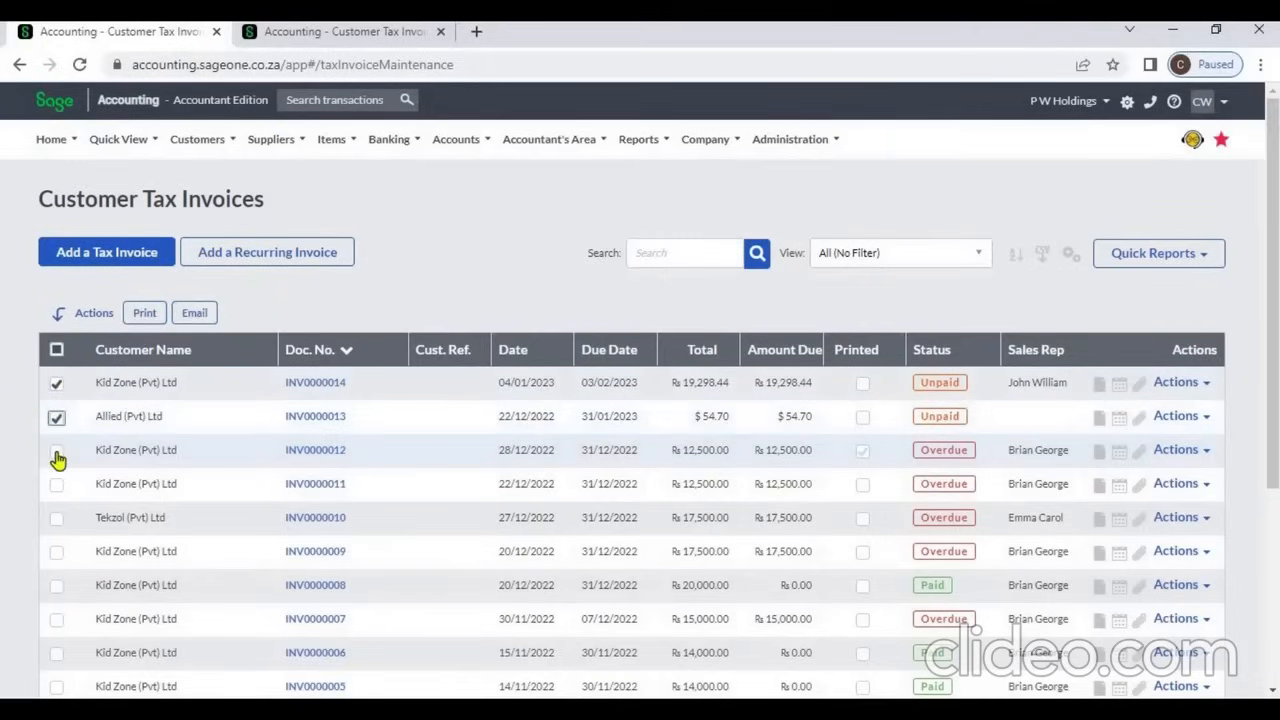
click(57, 452)
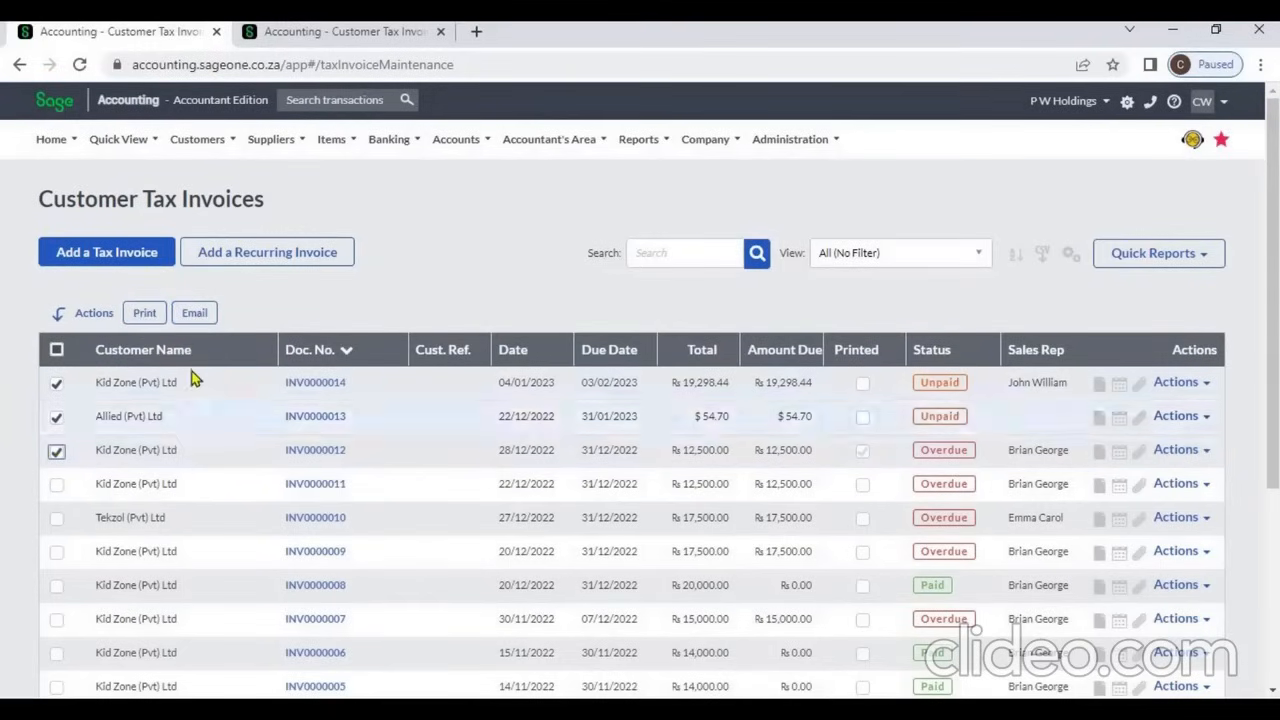
click(196, 316)
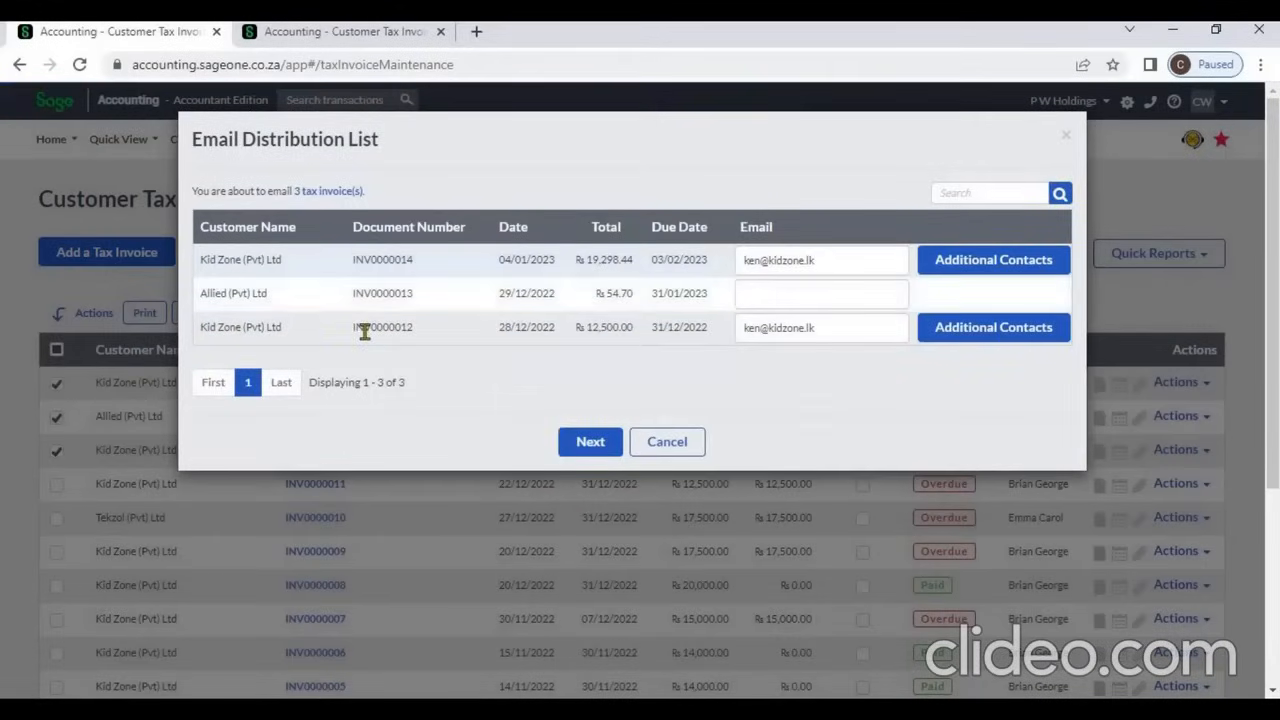
click(655, 441)
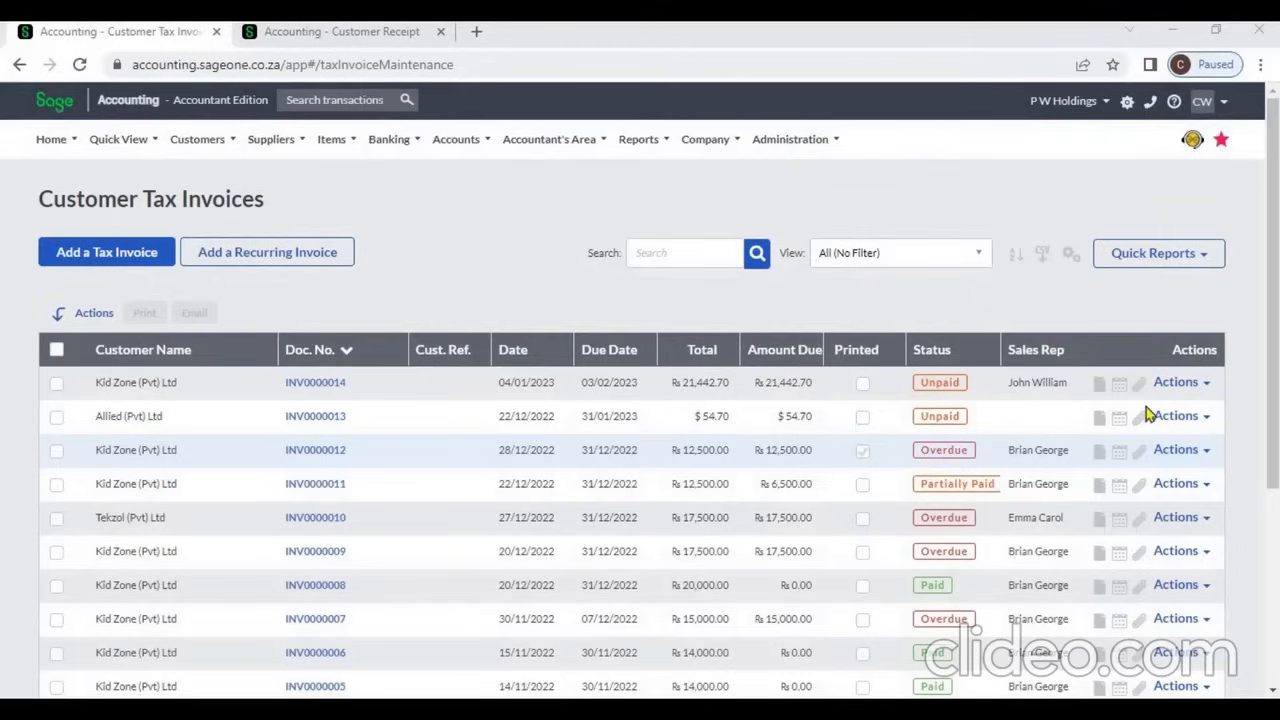
Preview the Kid Zone (Pvt) Ltd tax invoice dated 04/01/2023 and return to the invoice list.
click(1205, 385)
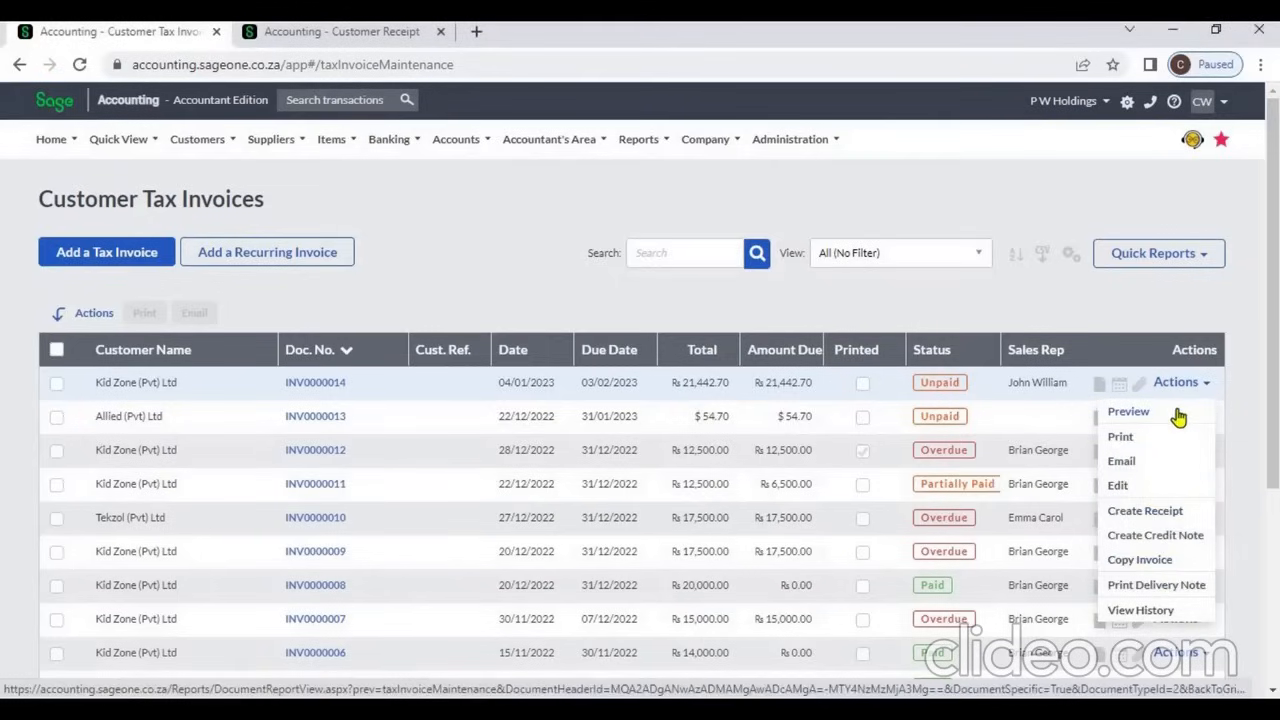
click(1179, 416)
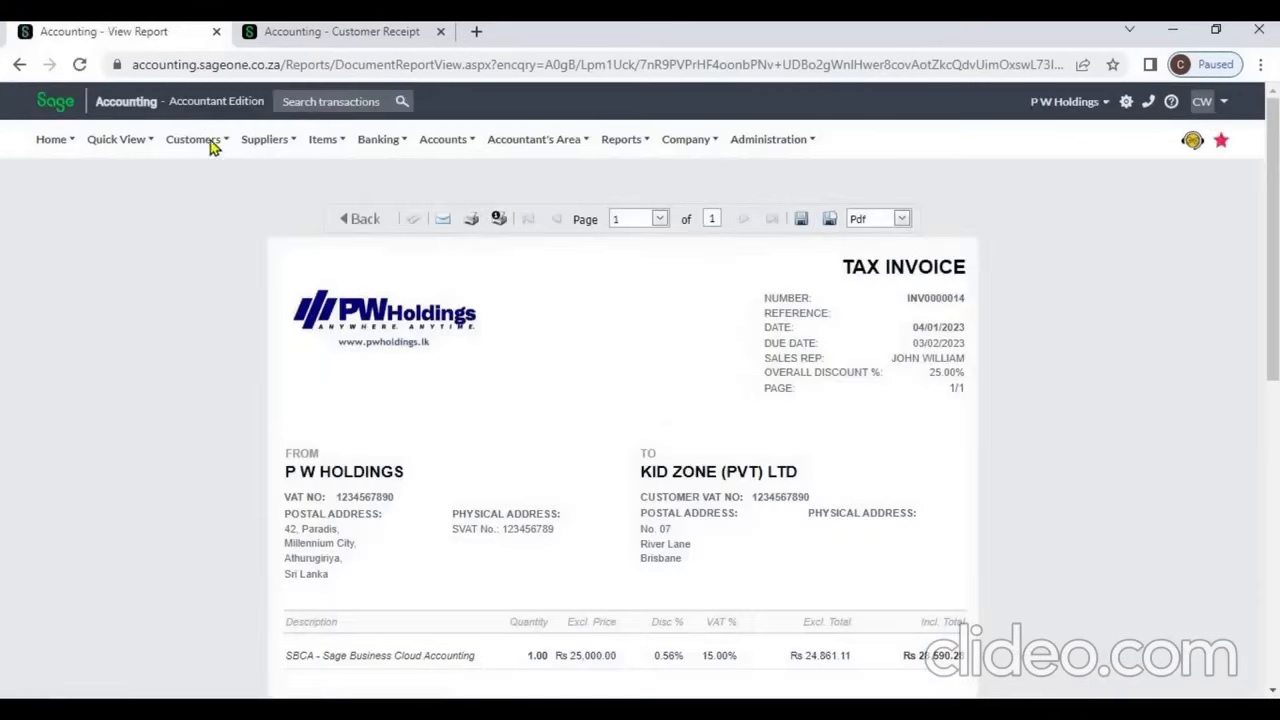
click(20, 66)
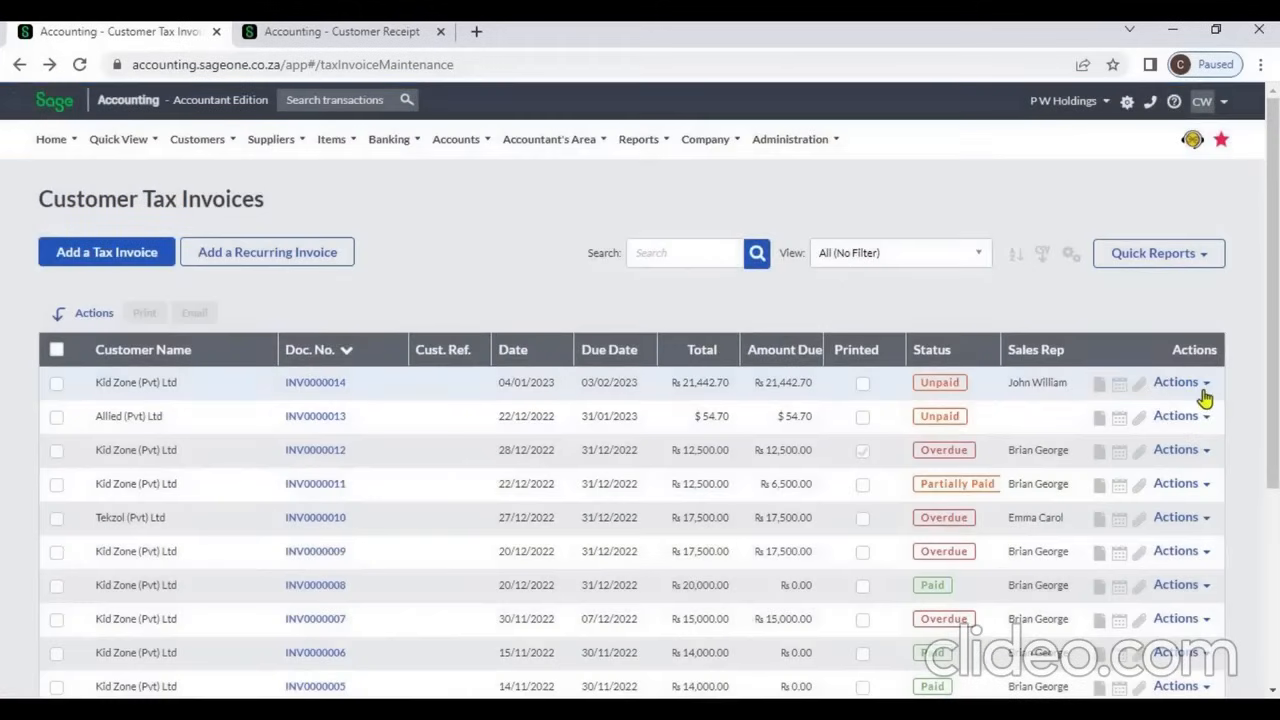
Edit the Kid Zone (Pvt) Ltd invoice dated 04/01/2023, set the SBCA line's exclusive price to 30,000, and save it.
click(1206, 388)
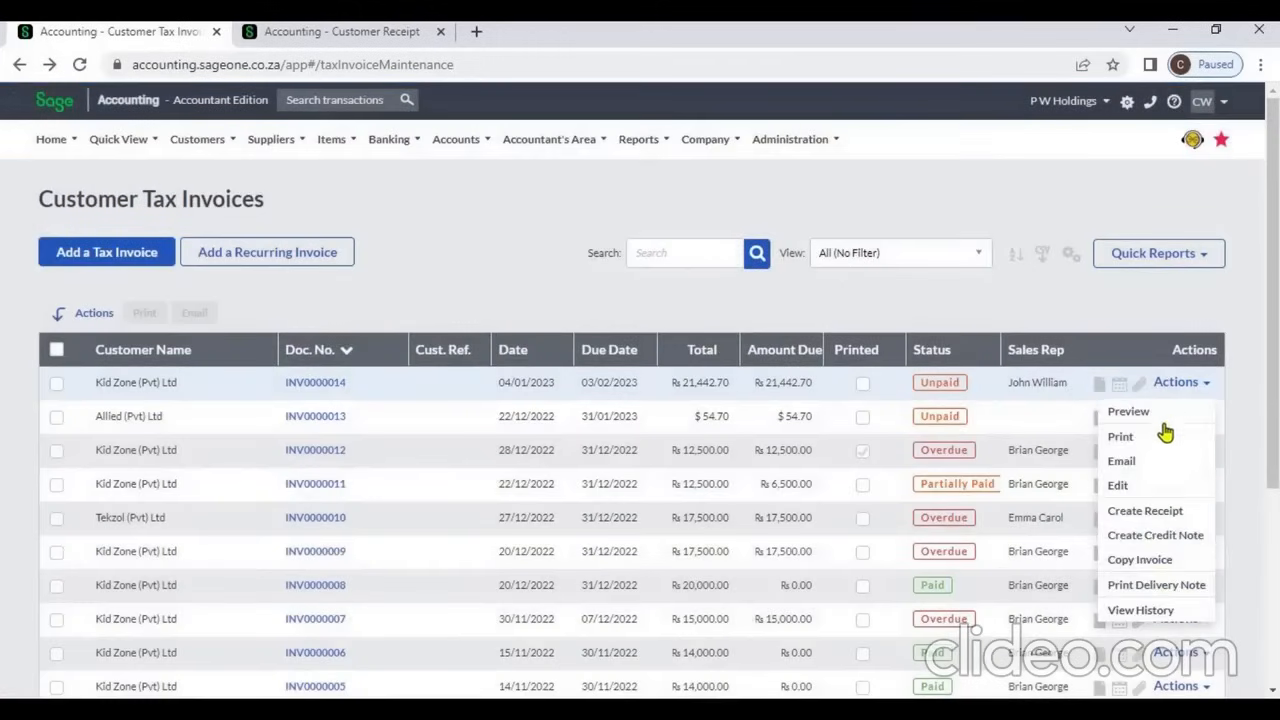
click(1122, 486)
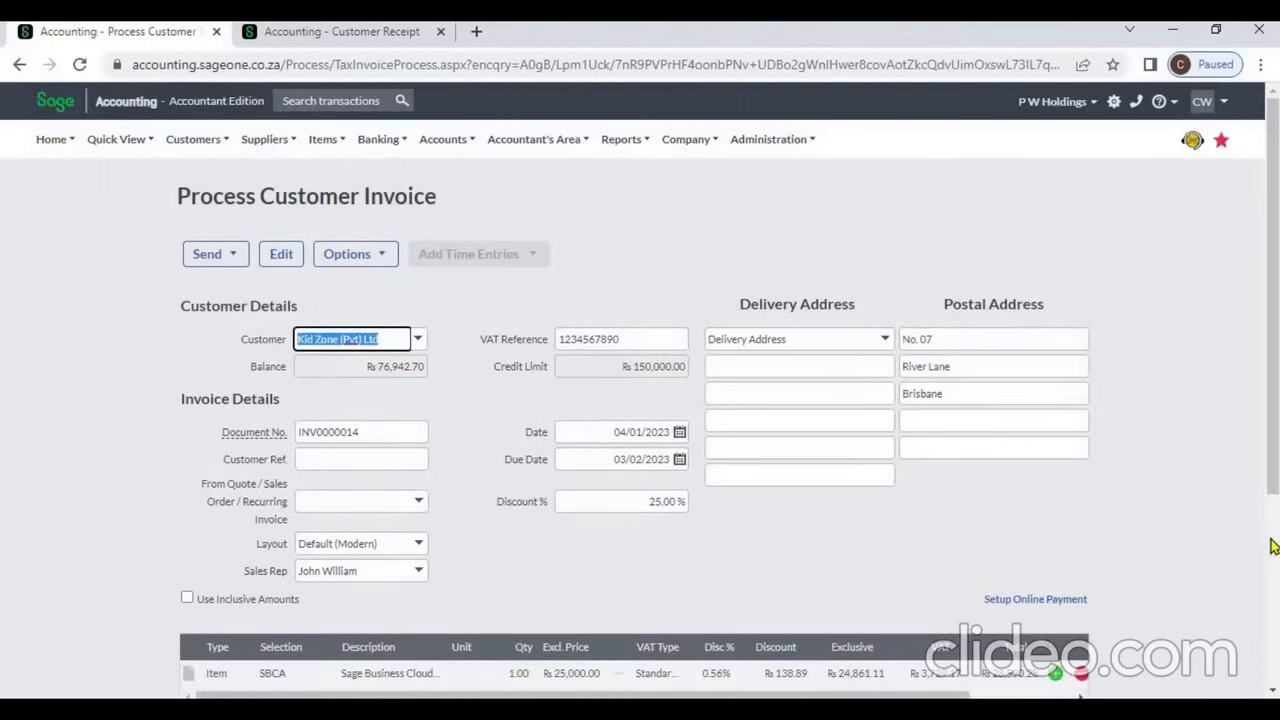
scroll(1272, 545, down, 3)
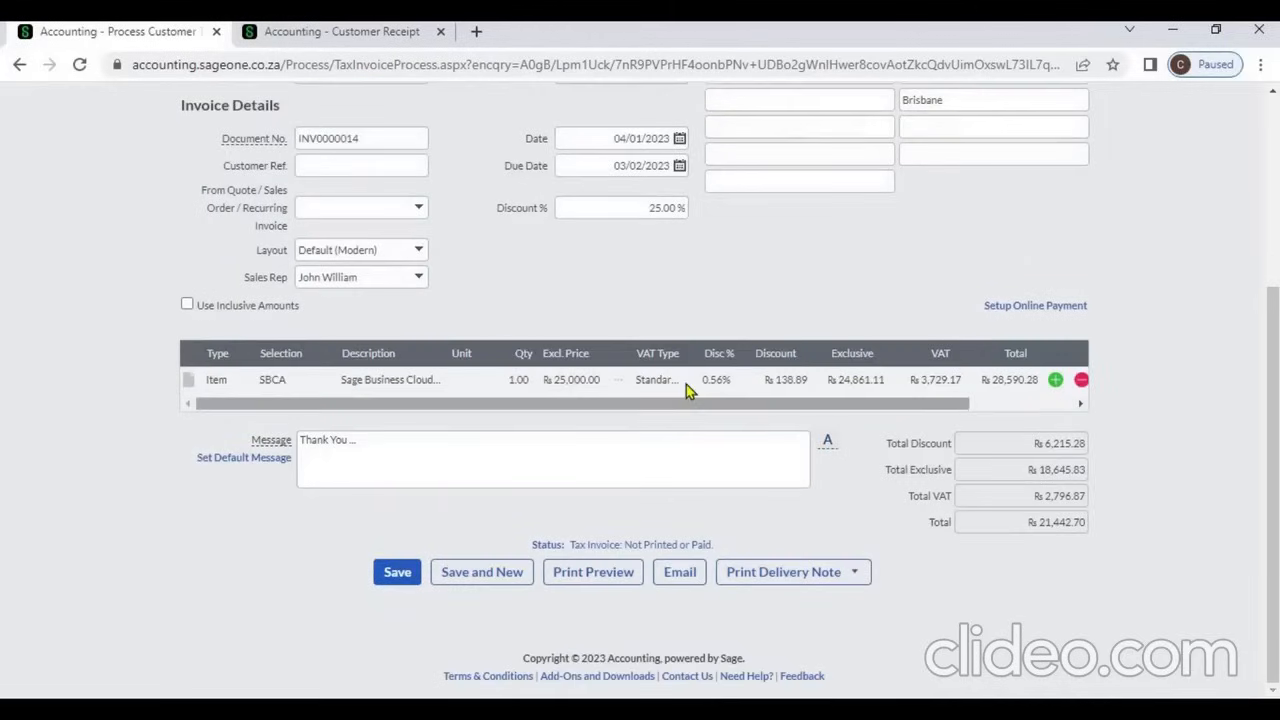
click(589, 379)
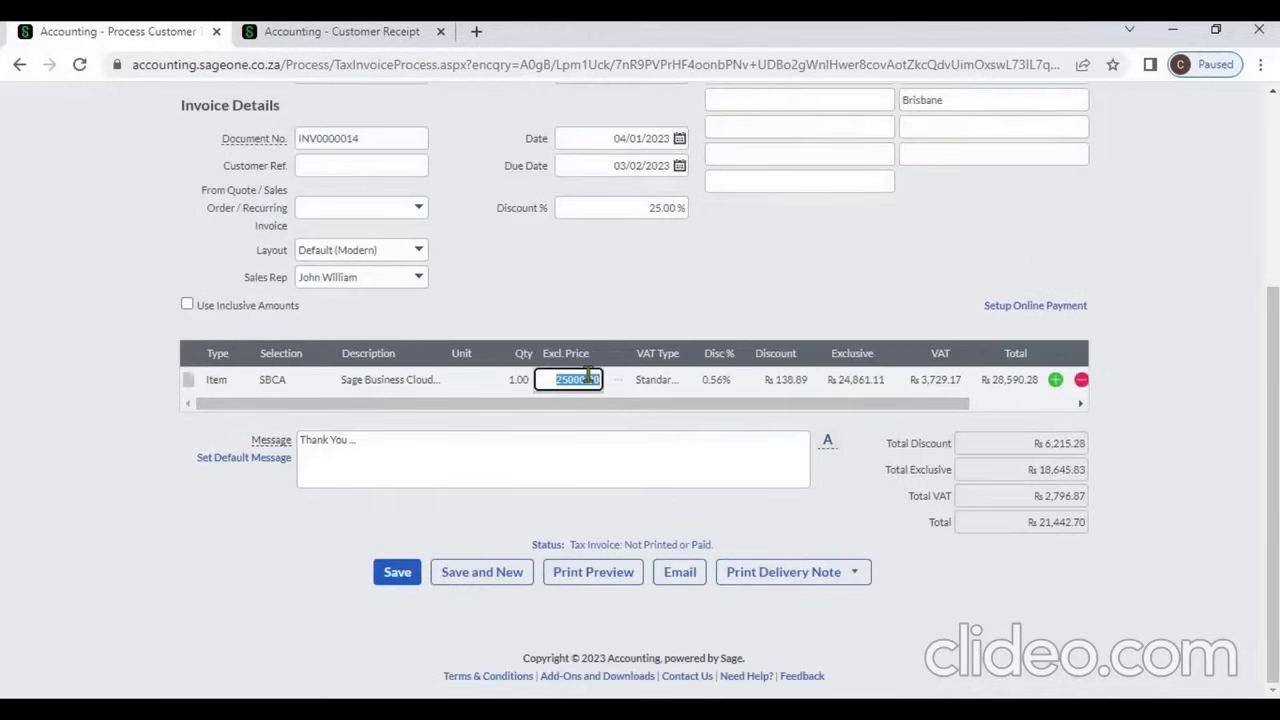
text(3)
text(0,000)
key(Tab)
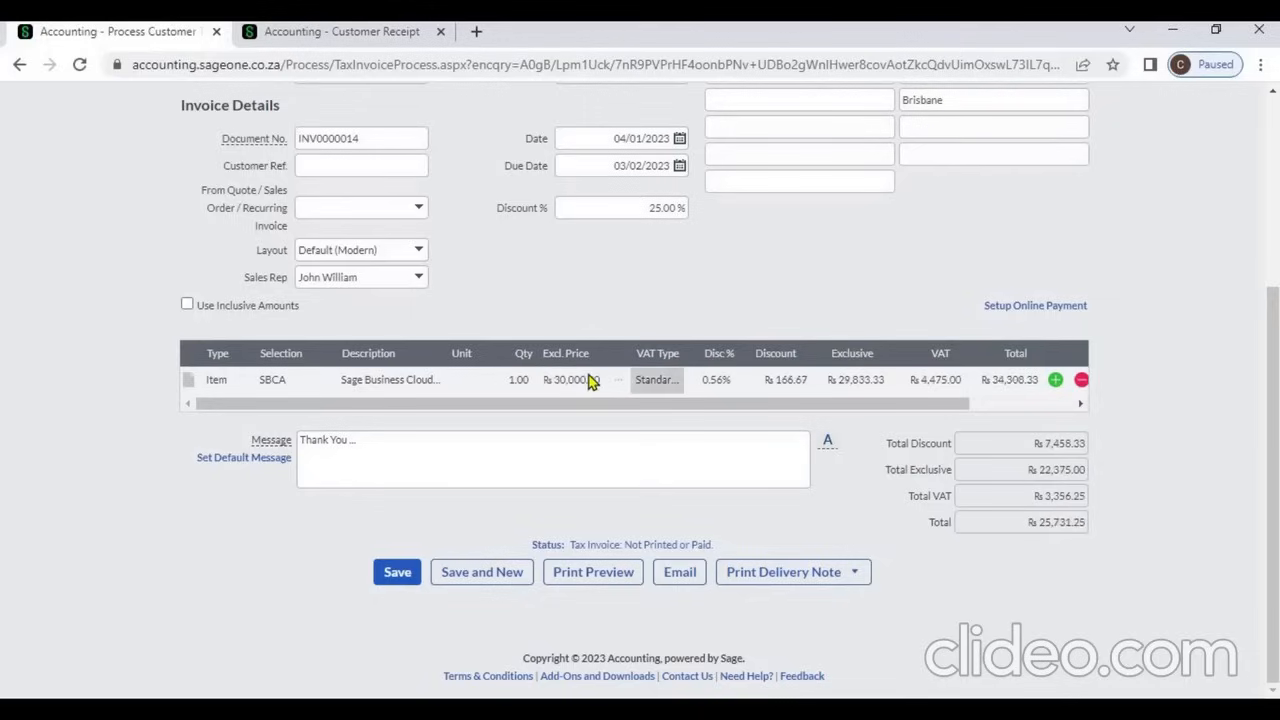
click(397, 571)
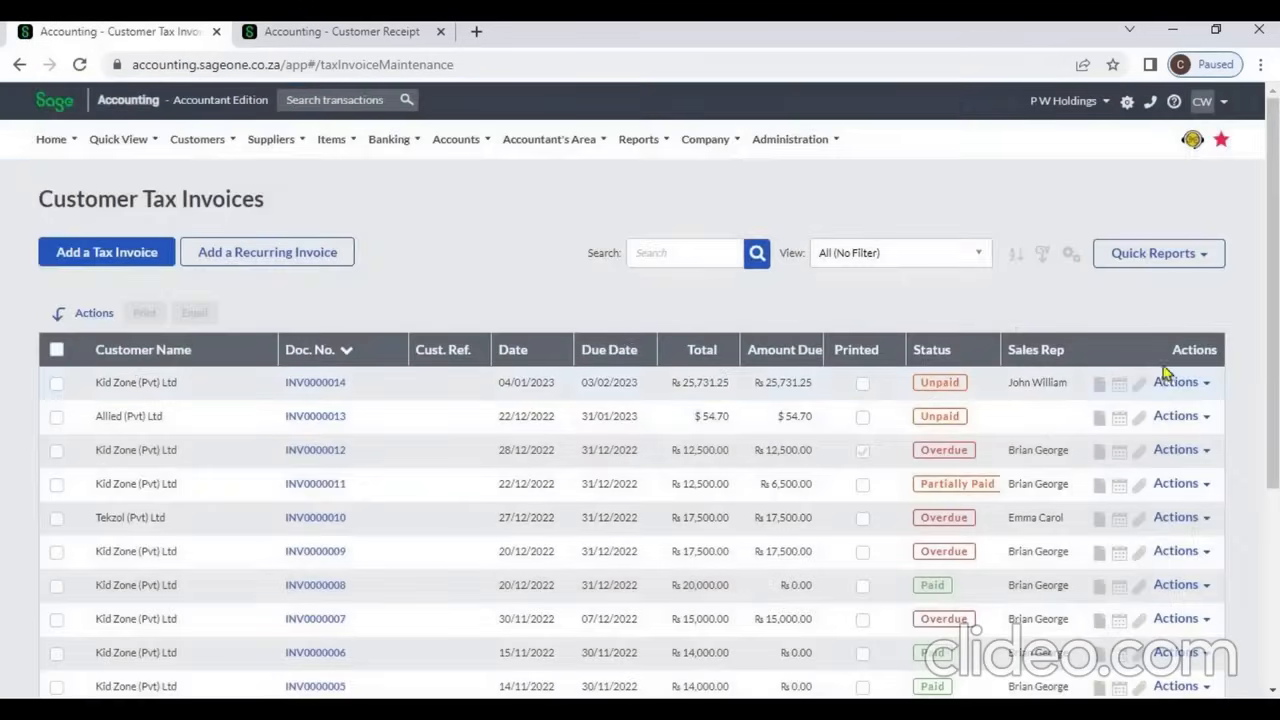
Create a receipt from the Kid Zone (Pvt) Ltd invoice dated 04/01/2023, review its invoice allocation, and leave without processing.
click(1205, 386)
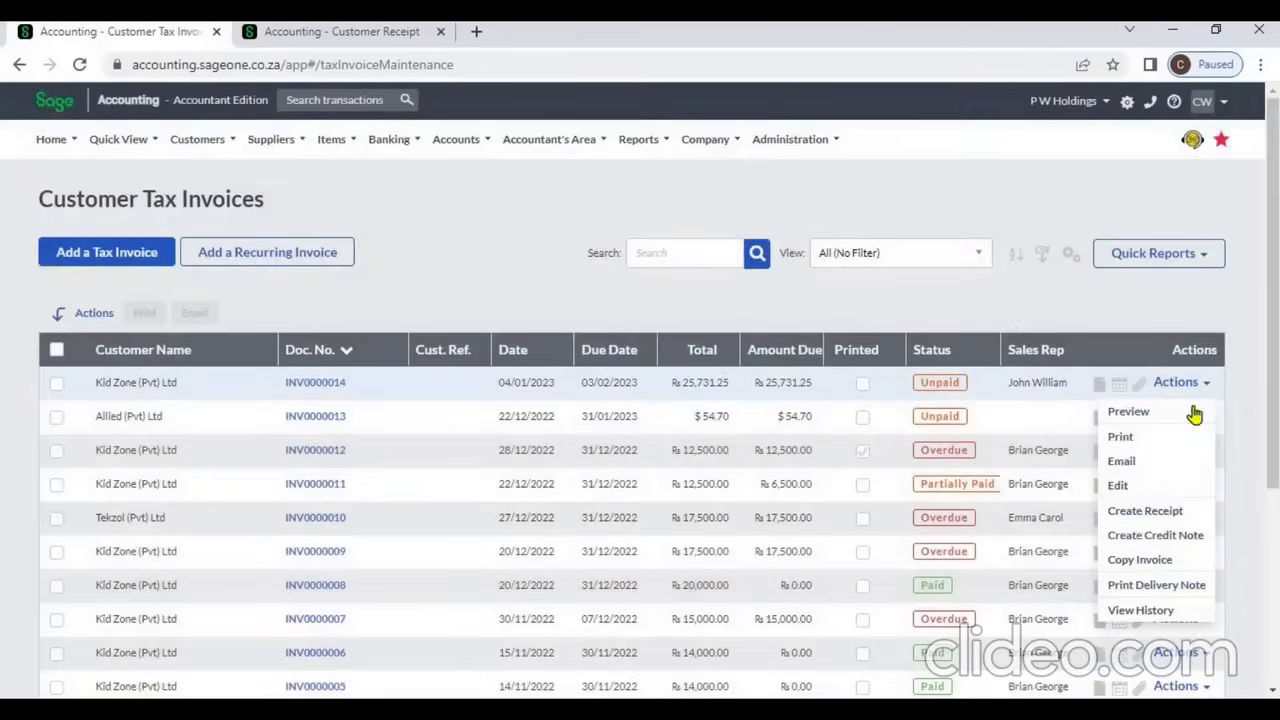
click(1145, 511)
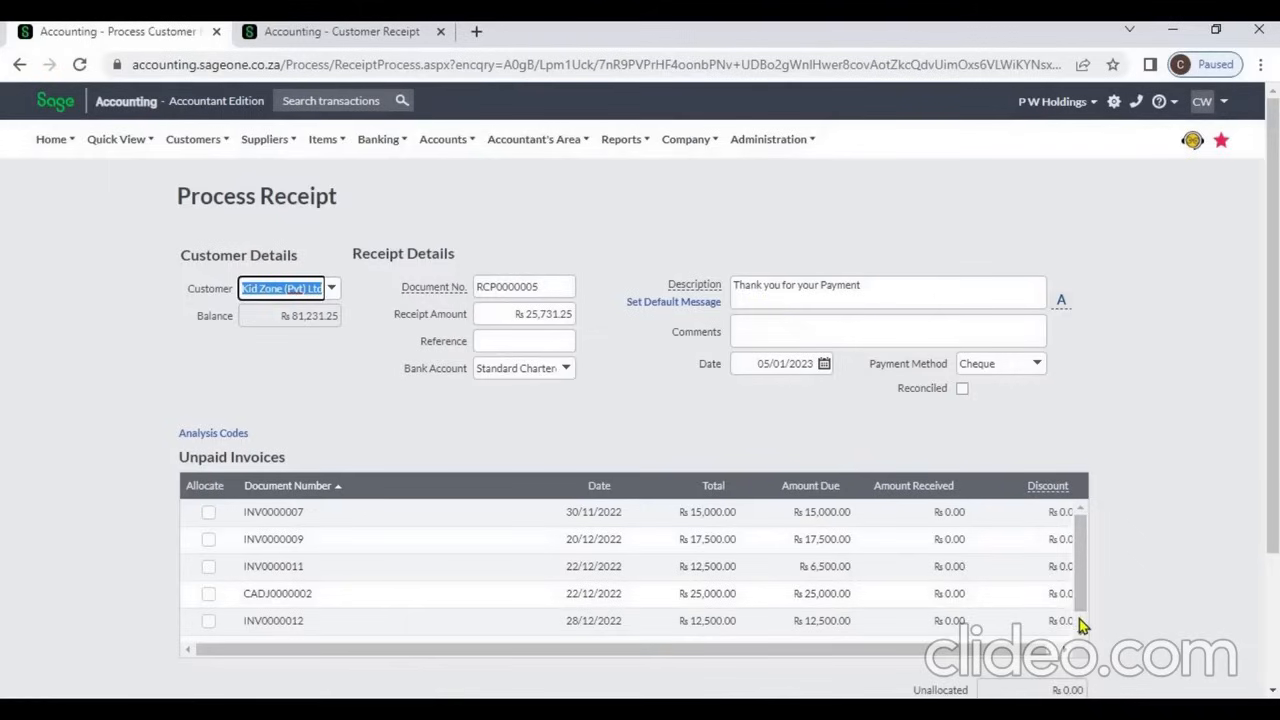
scroll(1080, 625, down, 1)
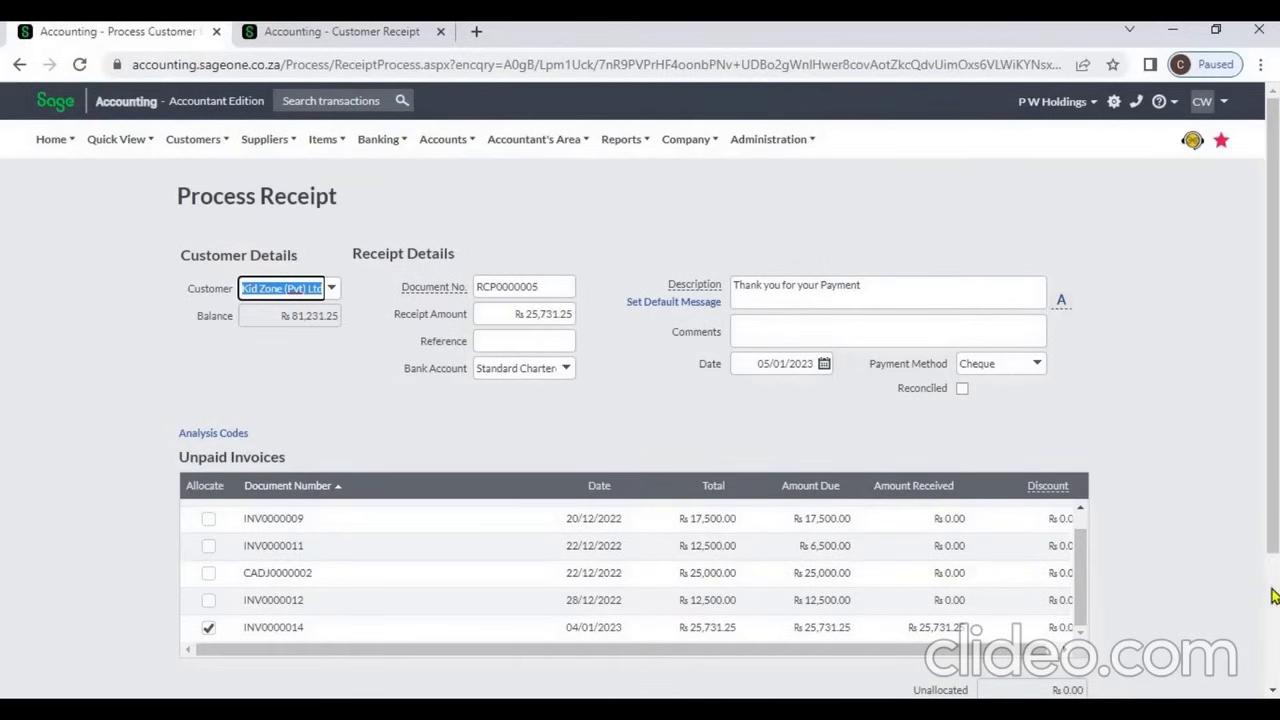
scroll(1272, 596, down, 2)
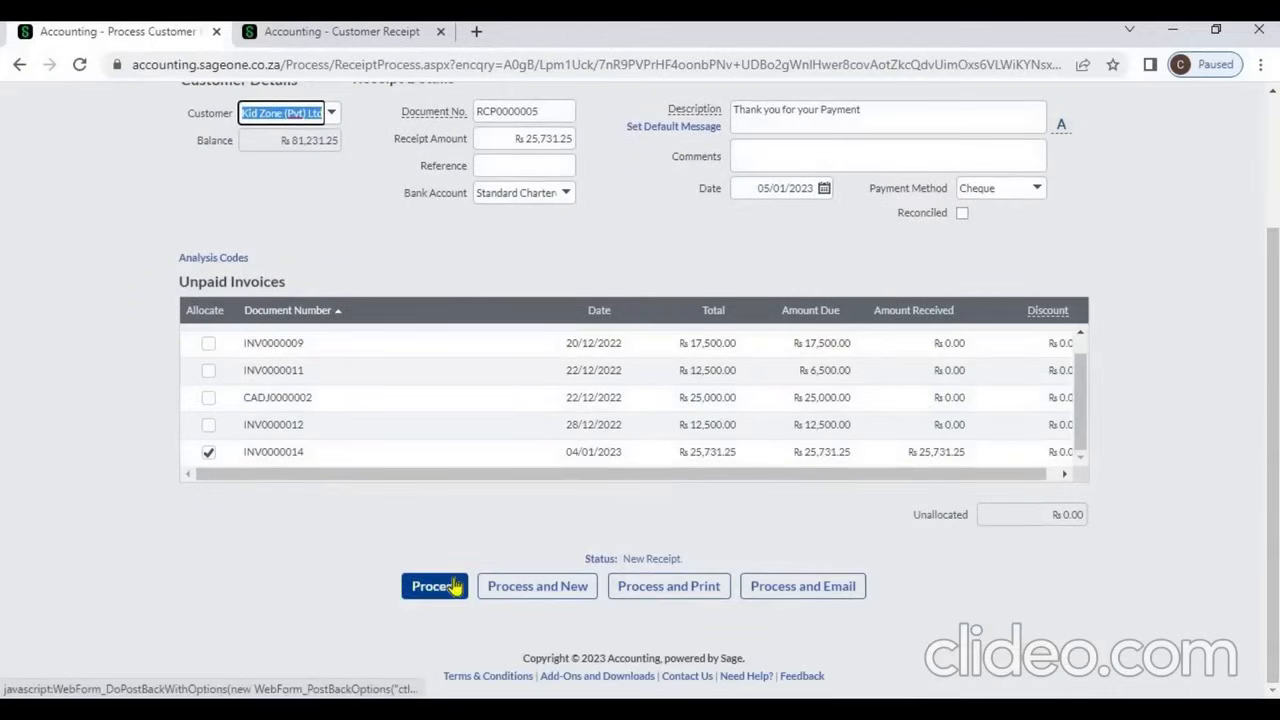
click(19, 66)
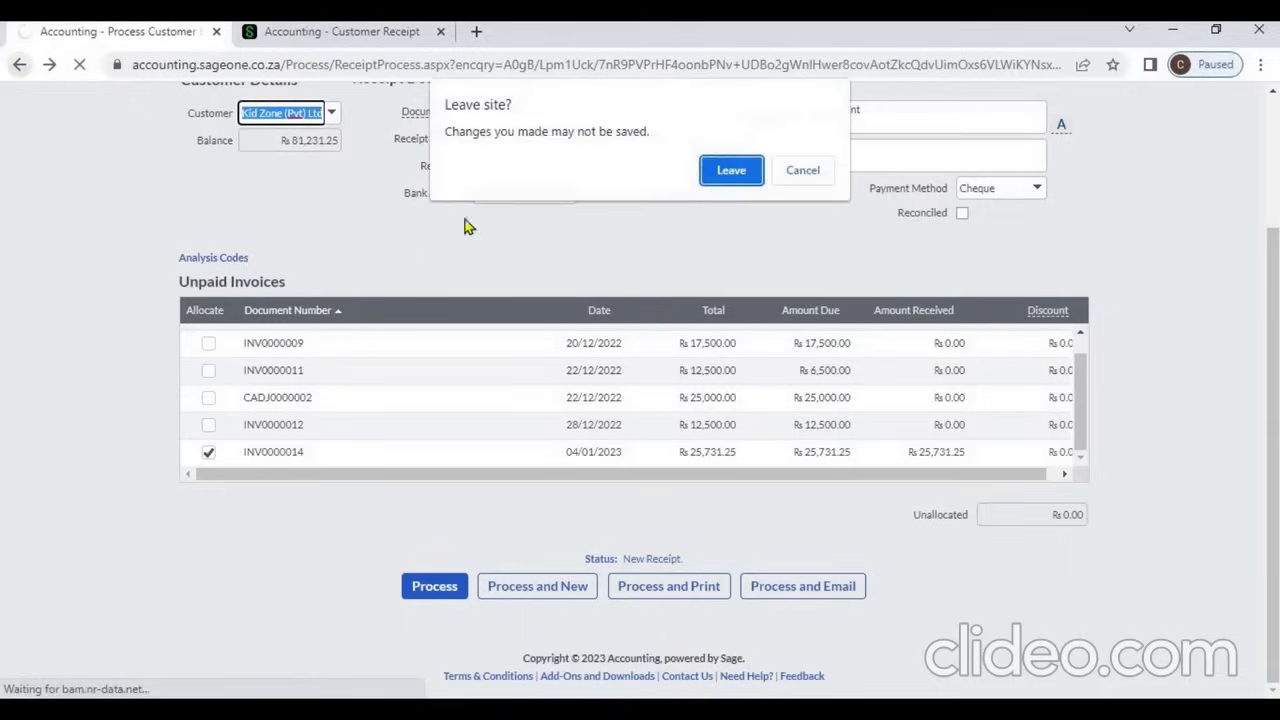
click(731, 171)
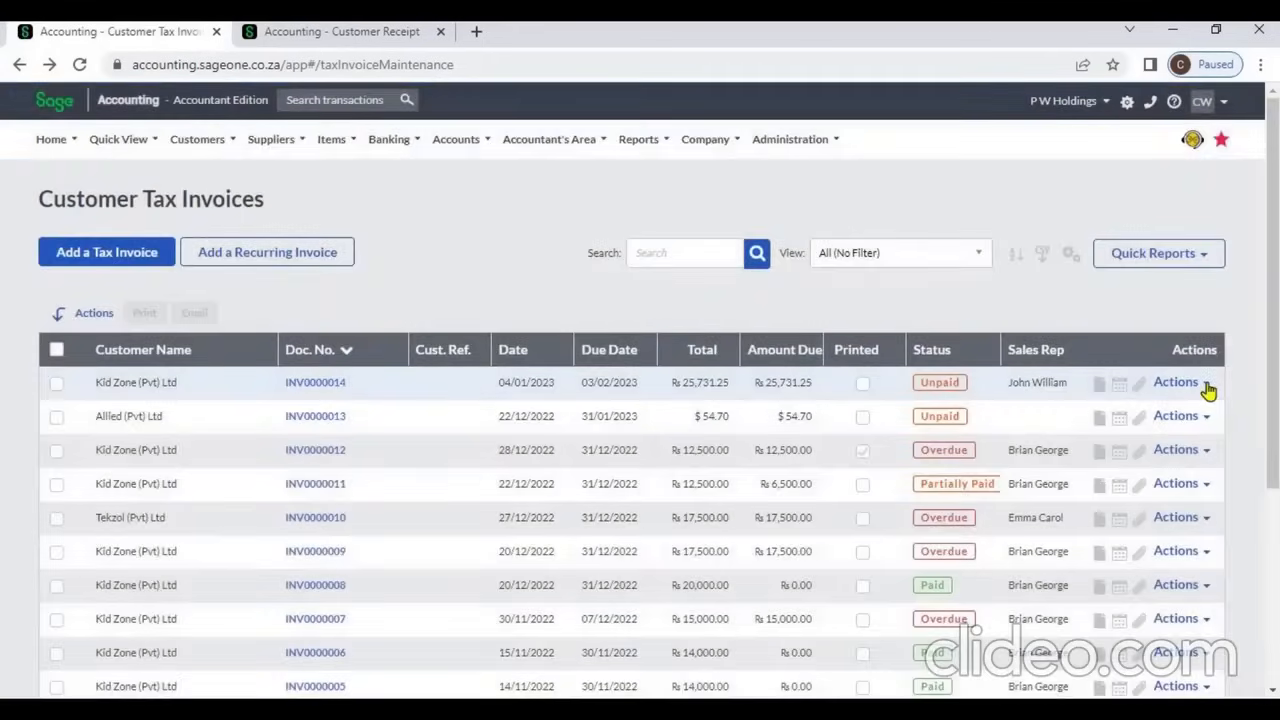
Create a credit note from the Kid Zone (Pvt) Ltd invoice dated 04/01/2023, review its details, and leave without saving.
click(1207, 388)
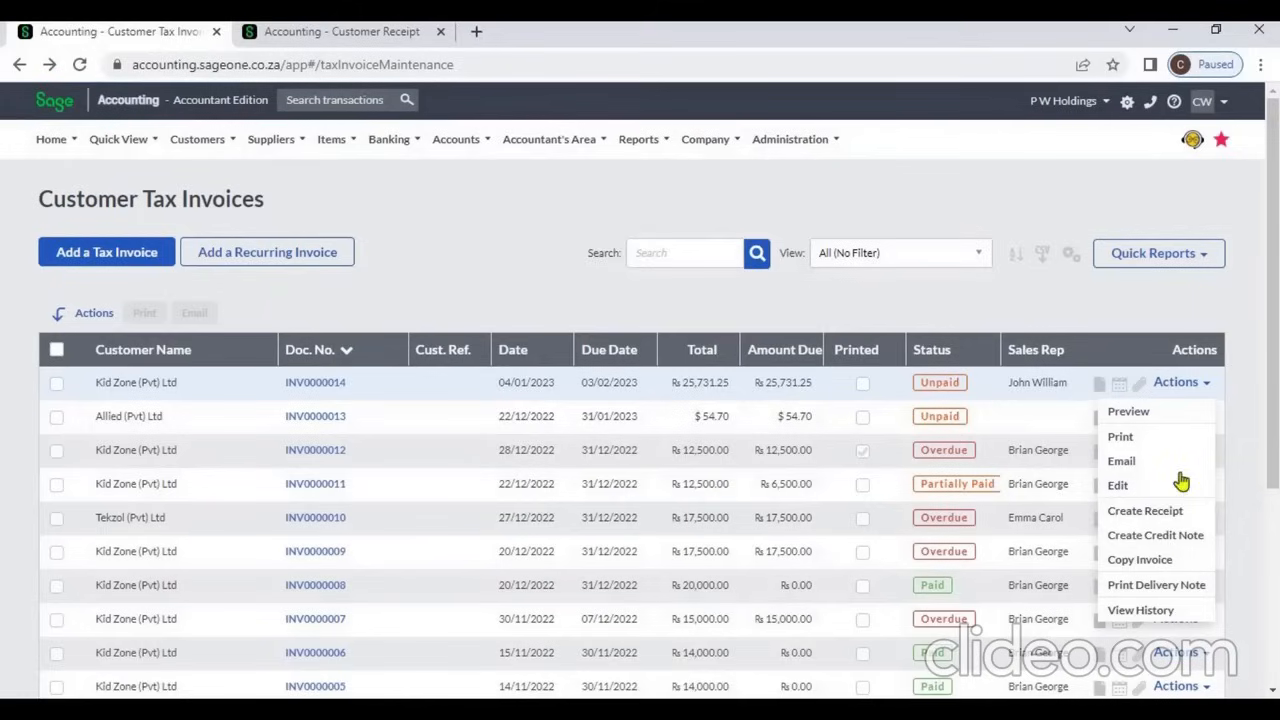
click(1155, 536)
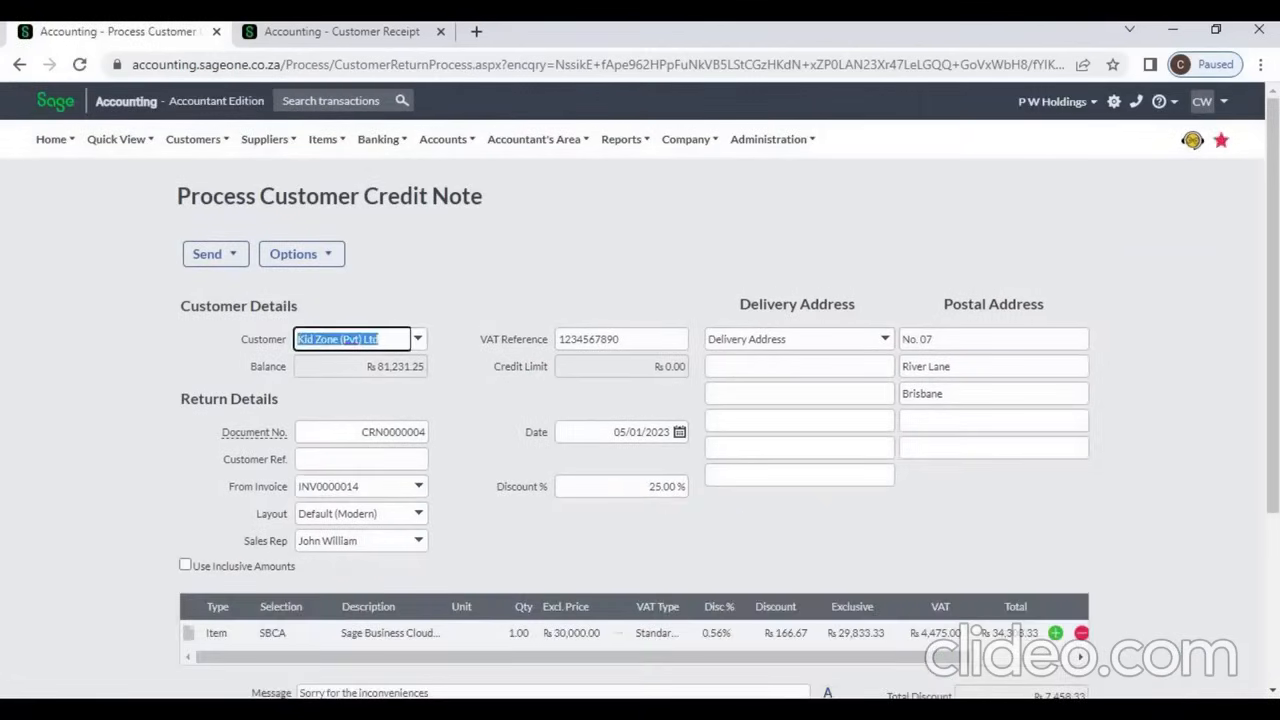
click(1273, 692)
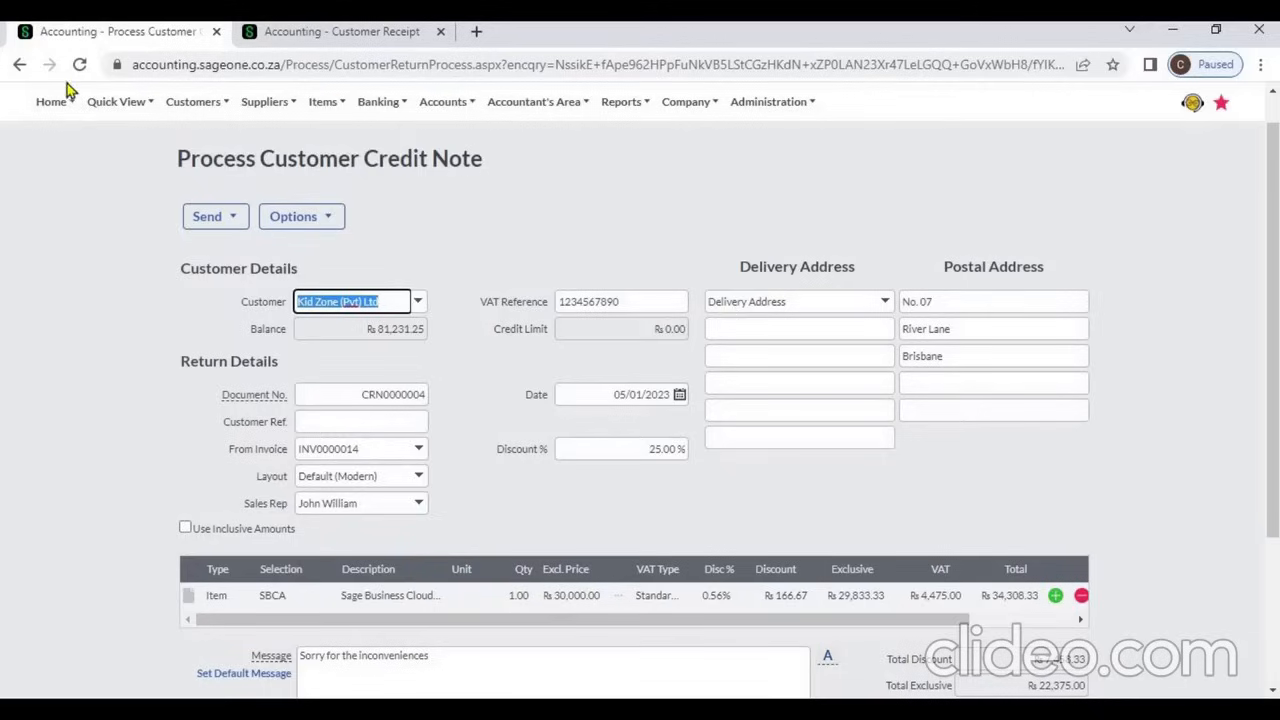
click(20, 64)
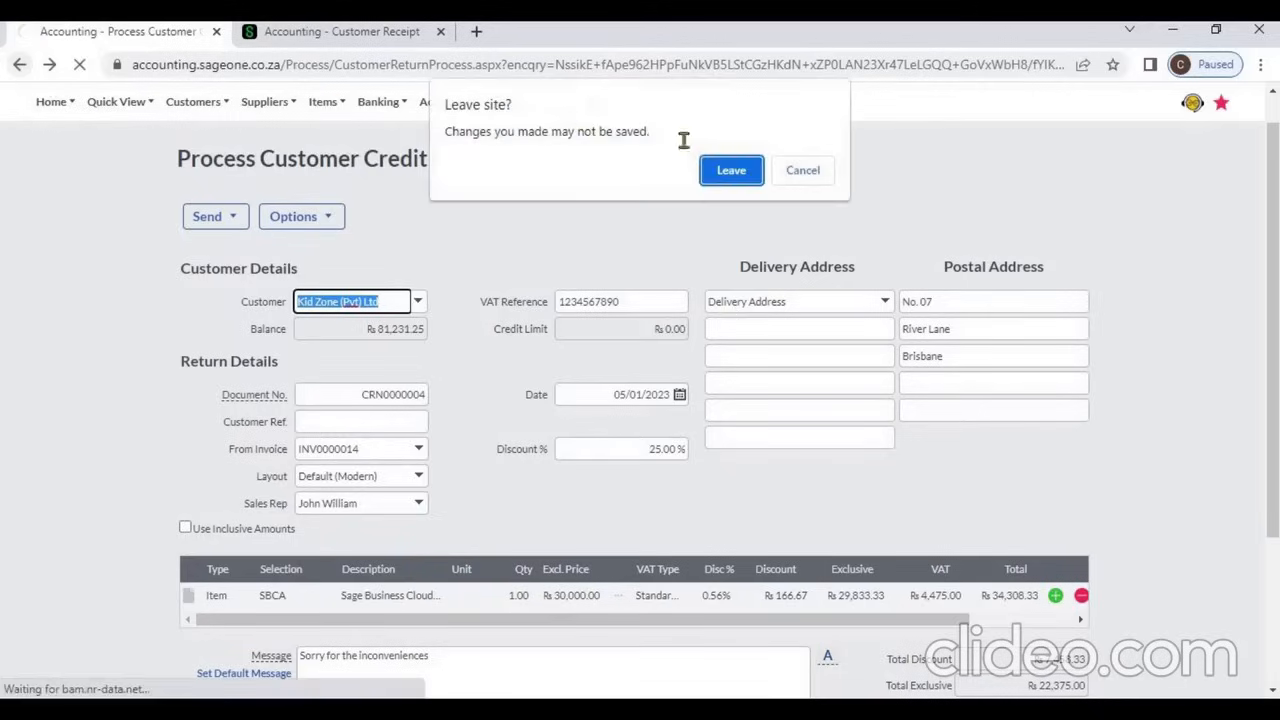
click(722, 174)
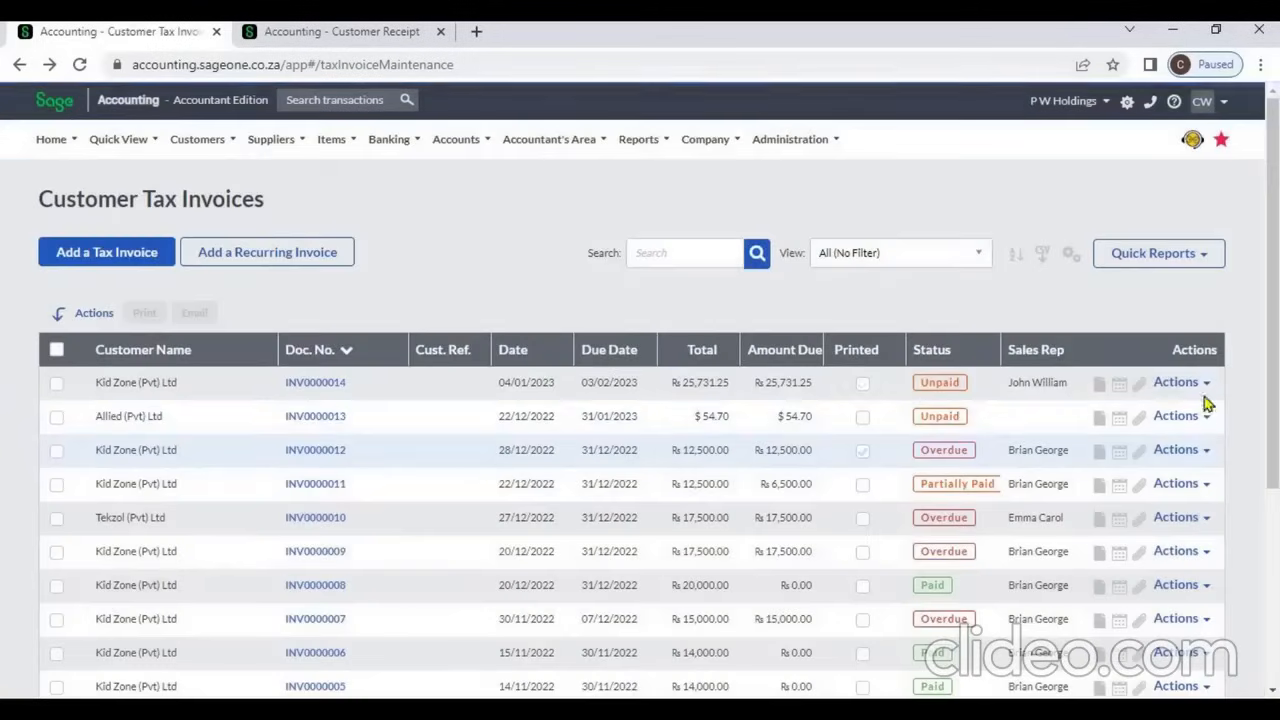
Copy the Kid Zone (Pvt) Ltd invoice dated 04/01/2023 to a new invoice, review it, and leave without saving.
click(1203, 383)
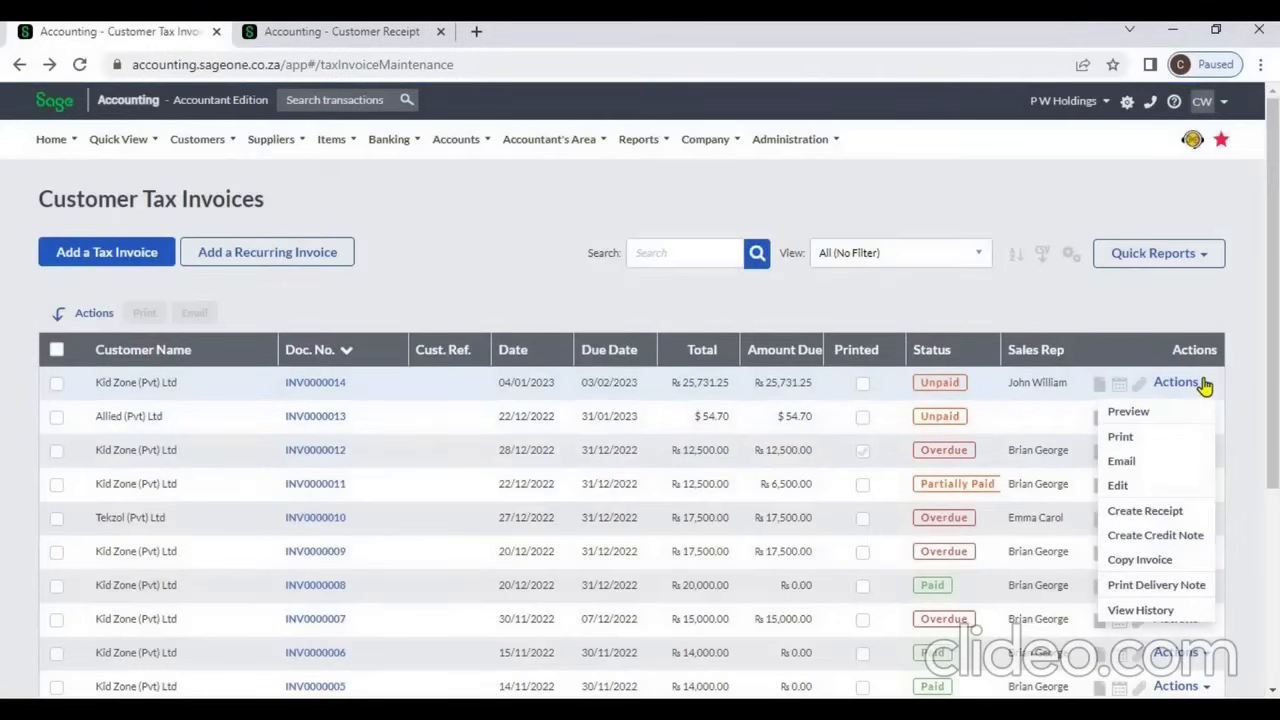
click(1170, 562)
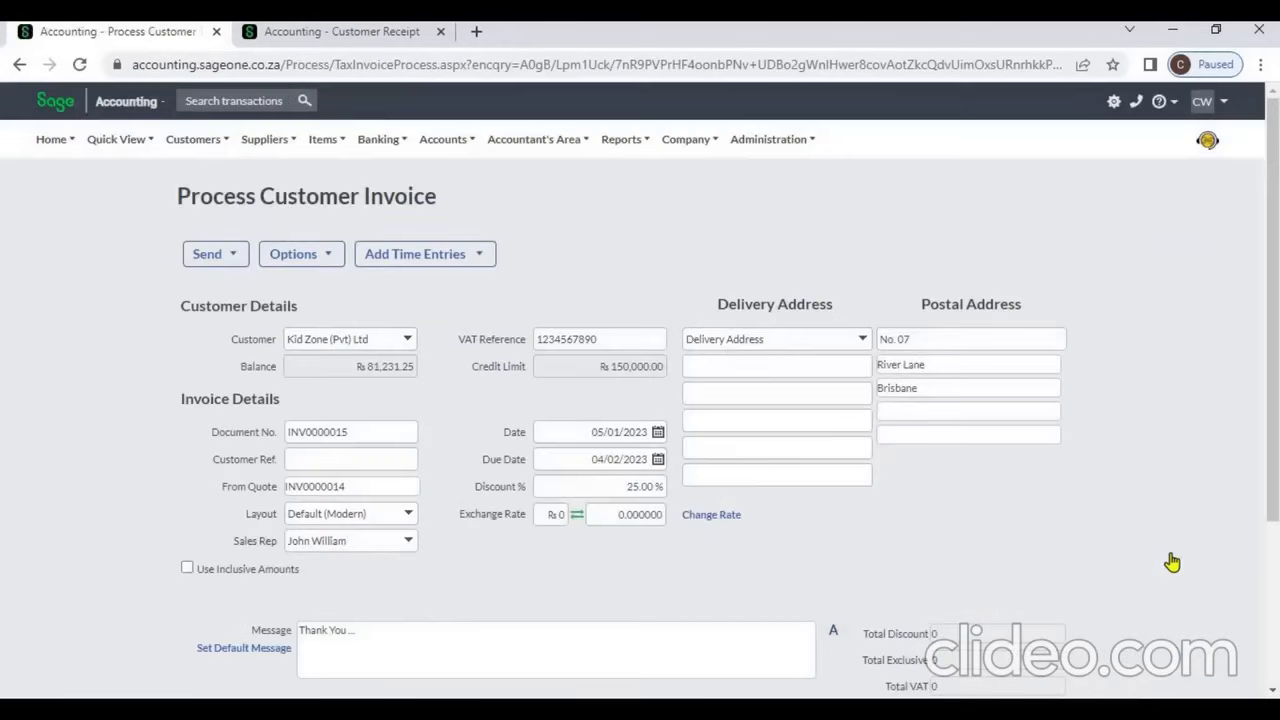
click(1274, 620)
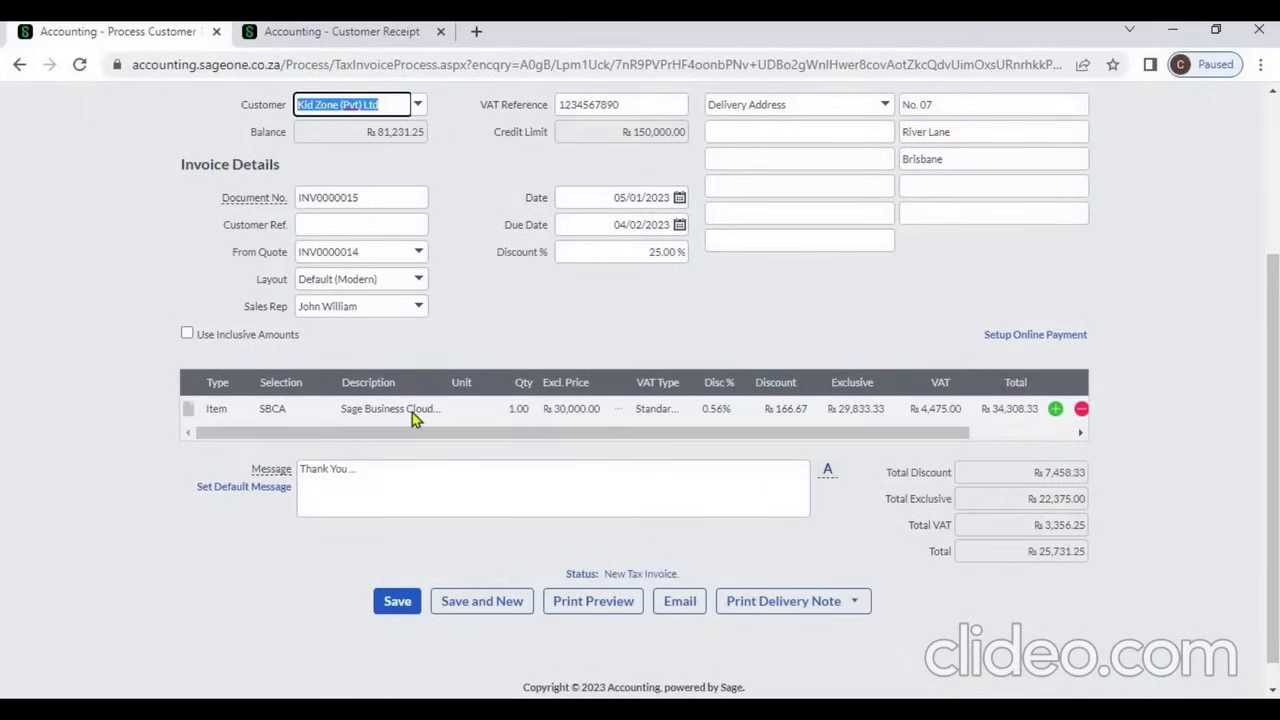
click(21, 65)
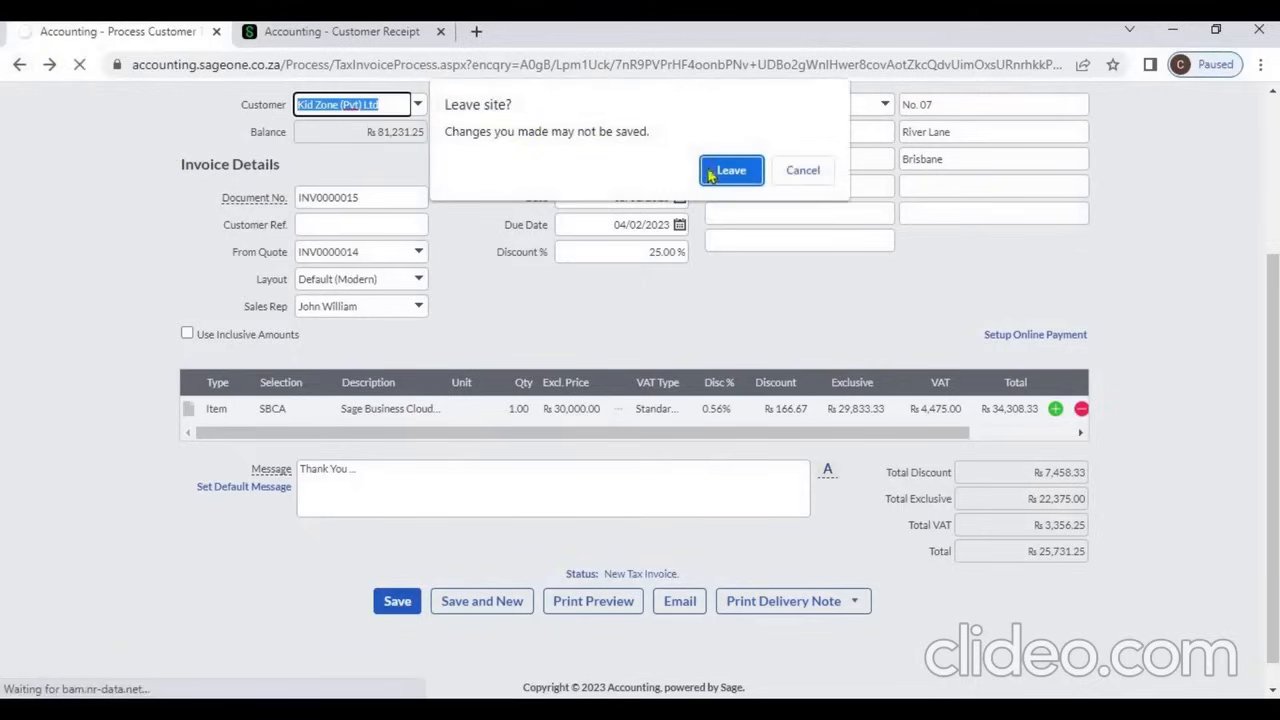
click(722, 172)
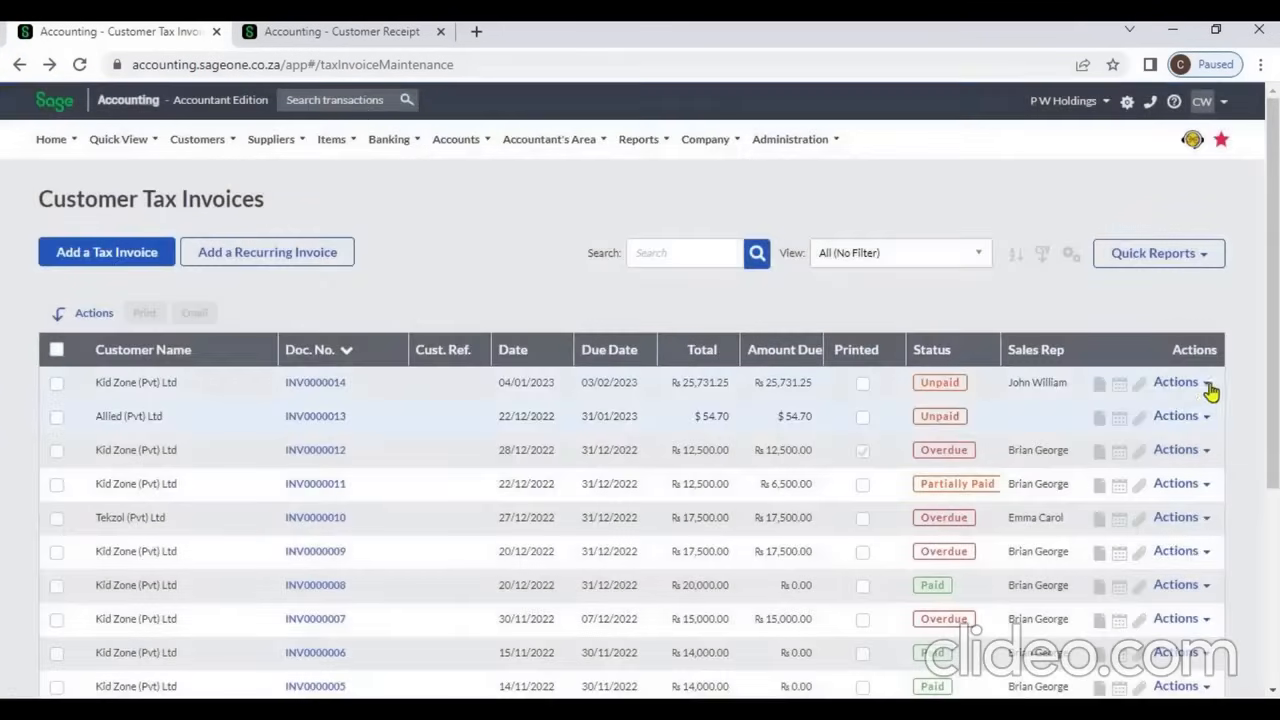
Review the change history of the Kid Zone (Pvt) Ltd invoice dated 04/01/2023 and close it.
click(1206, 383)
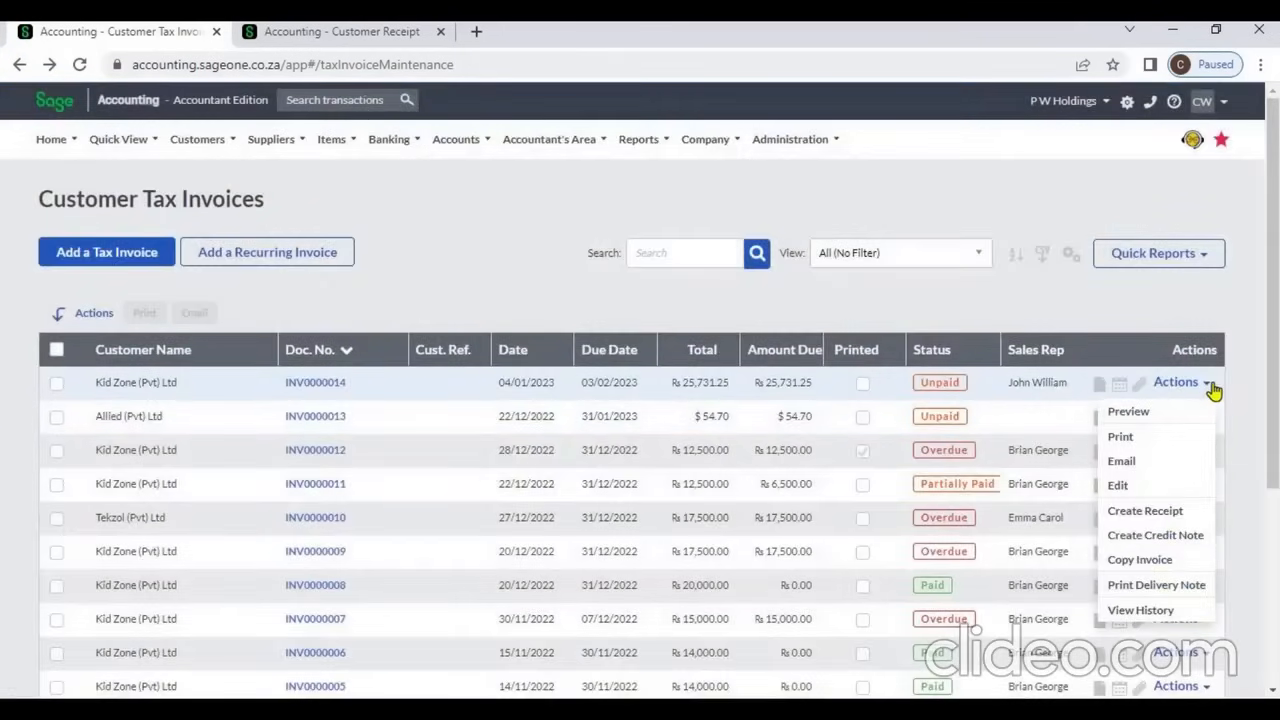
click(1156, 612)
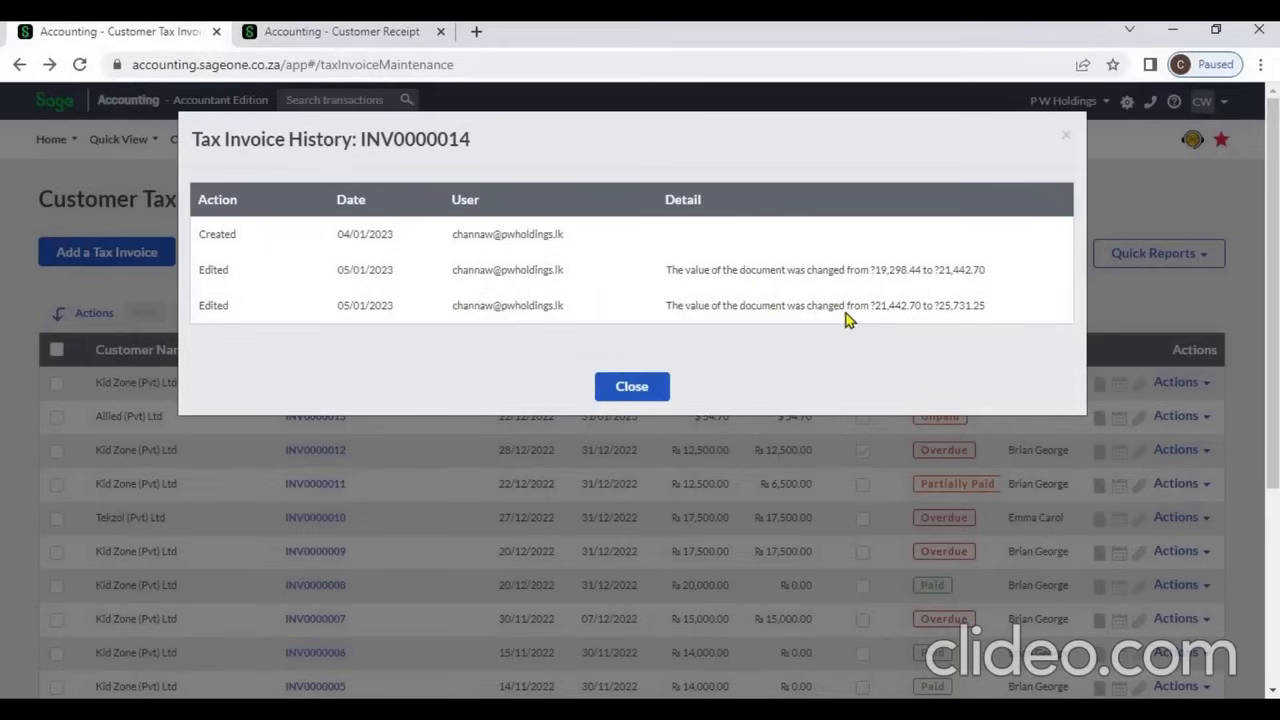
click(632, 387)
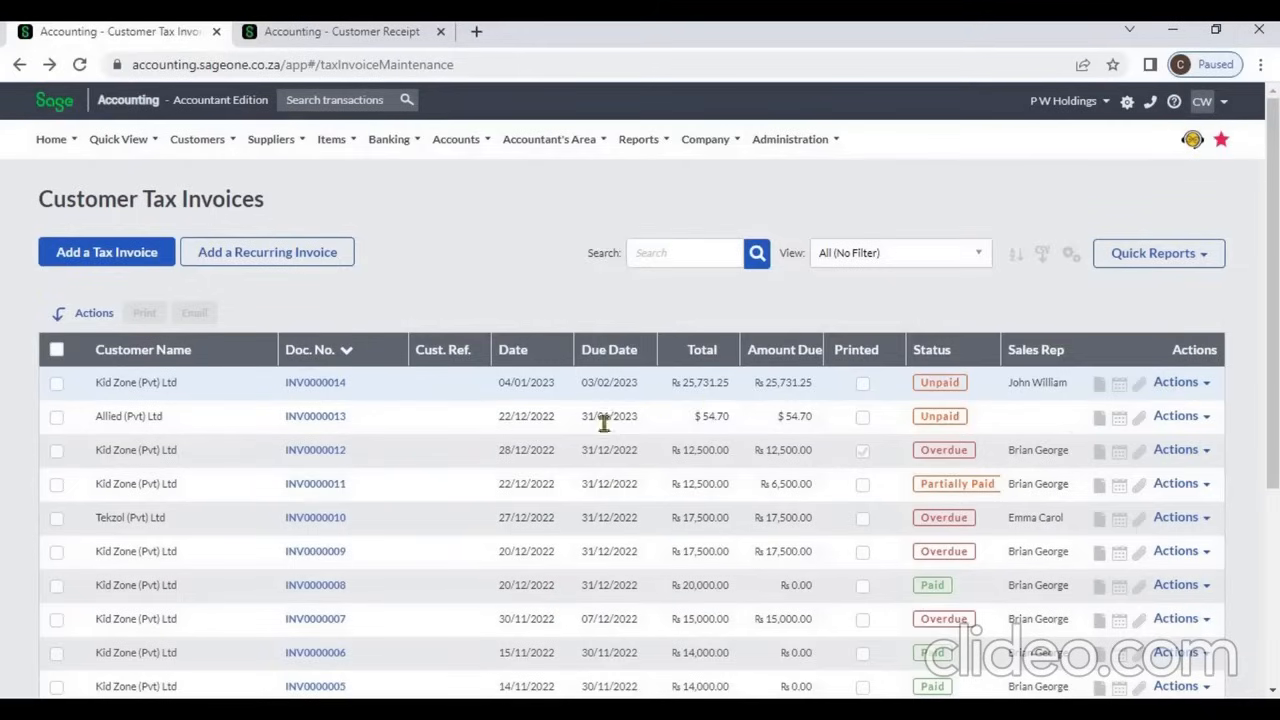
Open the Kid Zone (Pvt) Ltd invoice dated 04/01/2023, check its layout choices, and print-preview it, cancelling the browser's print dialog.
click(320, 383)
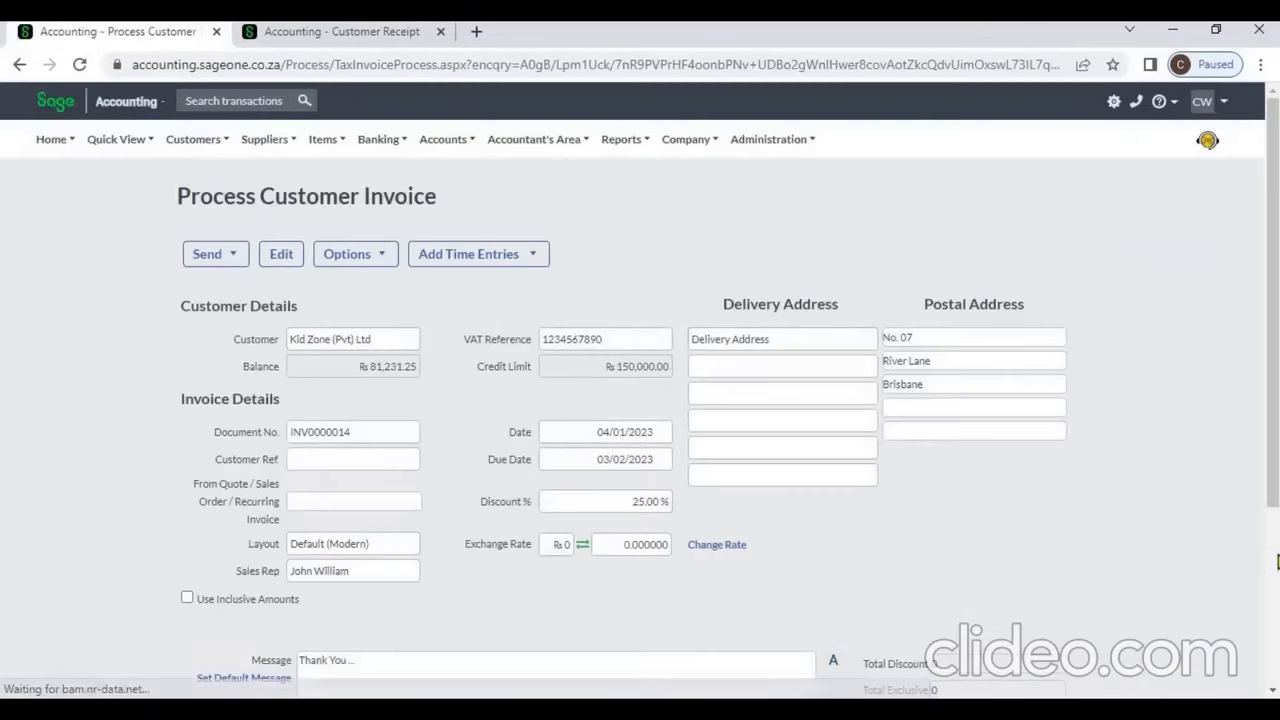
scroll(828, 524, down, 3)
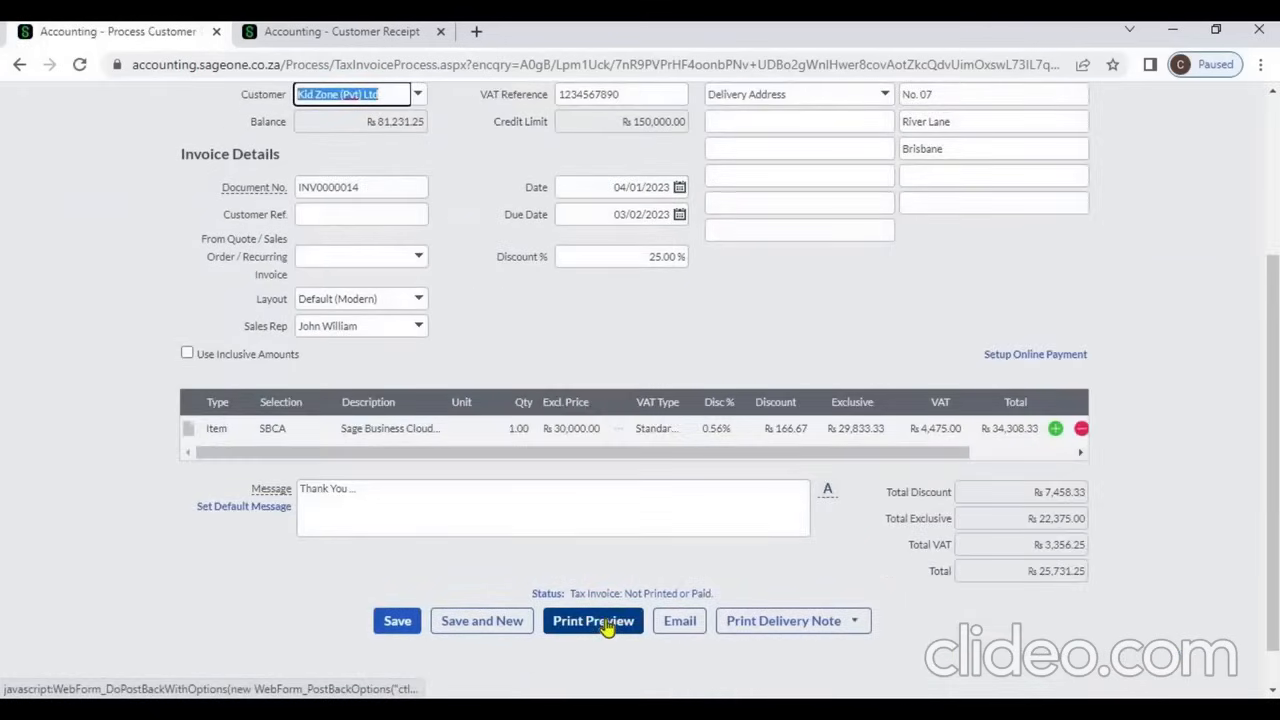
click(418, 305)
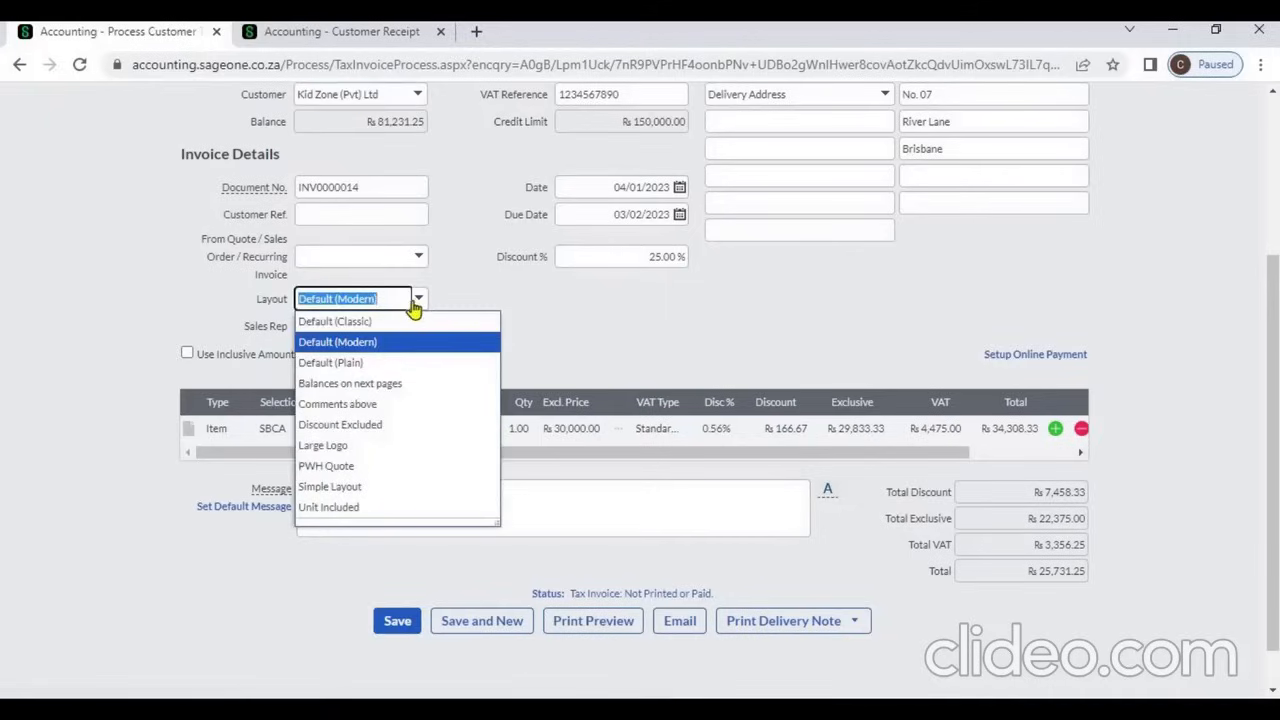
click(563, 332)
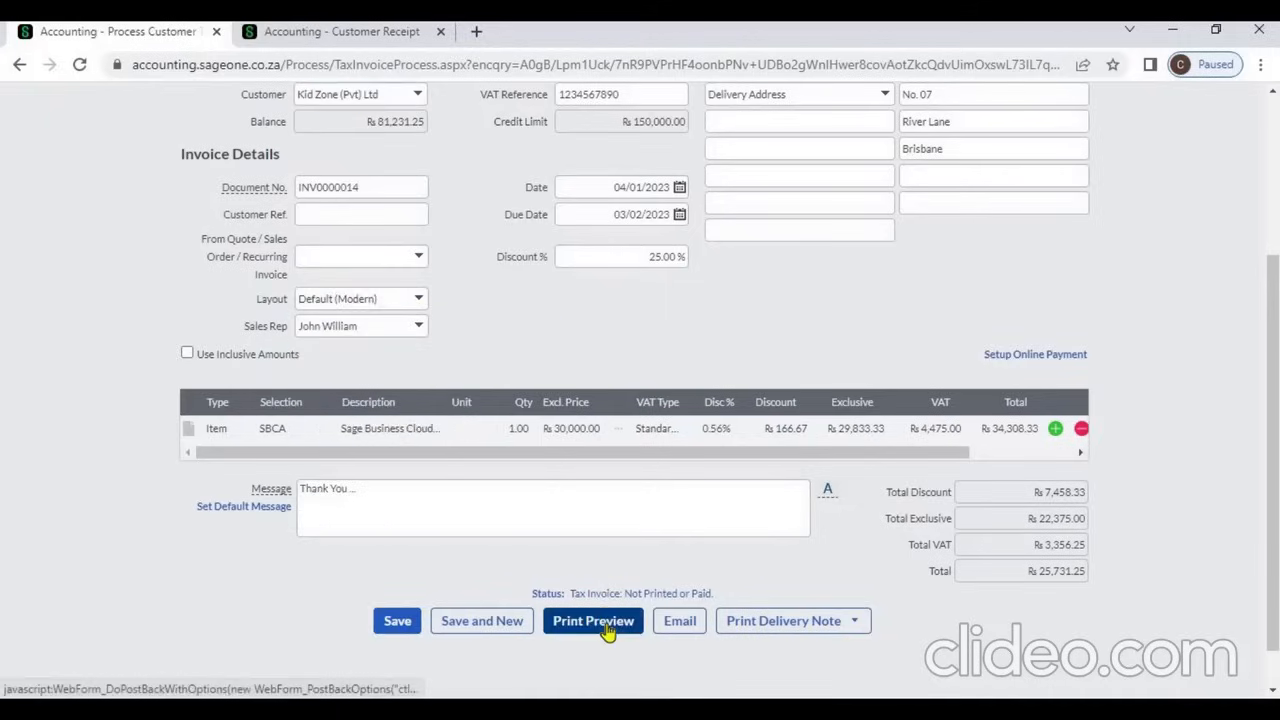
click(607, 624)
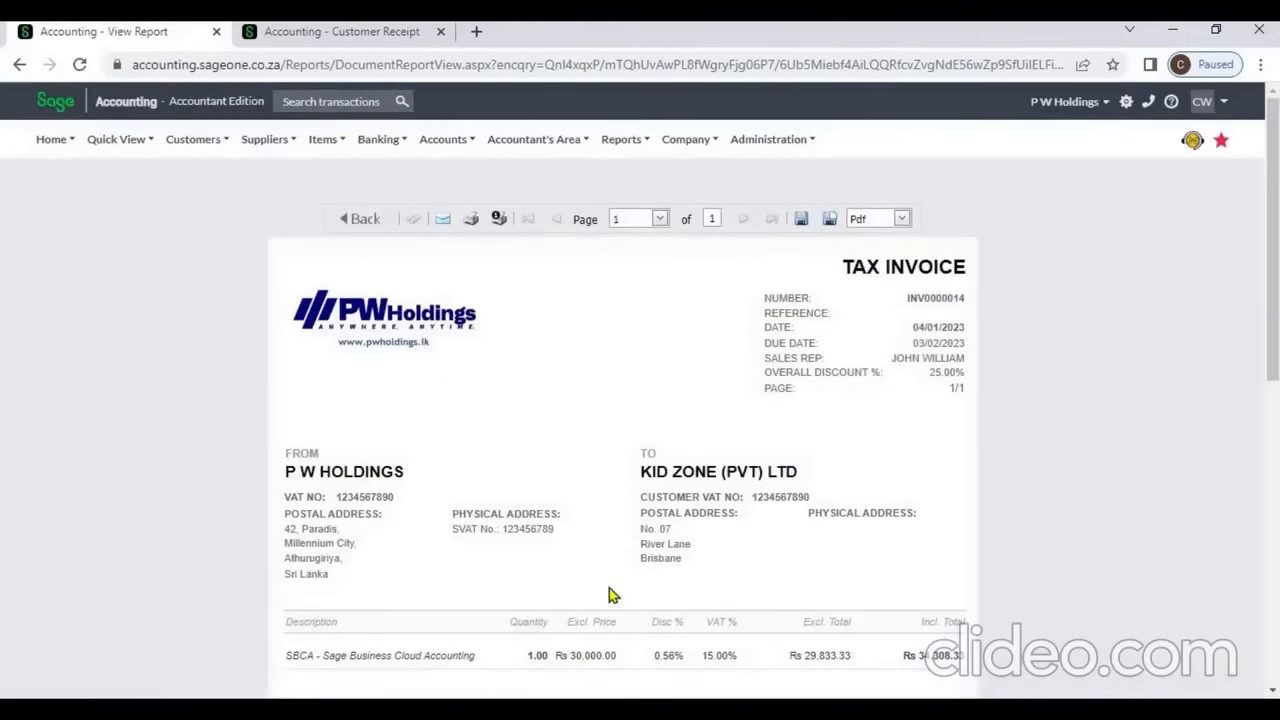
click(470, 222)
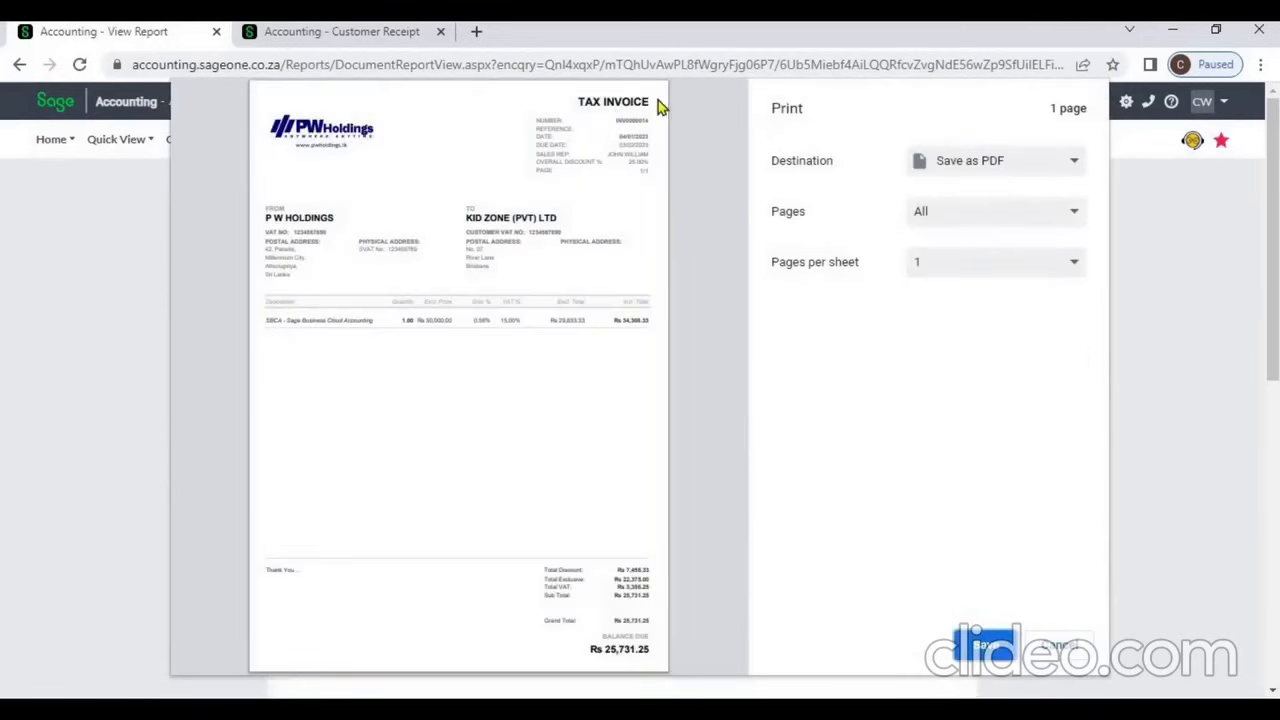
click(1062, 648)
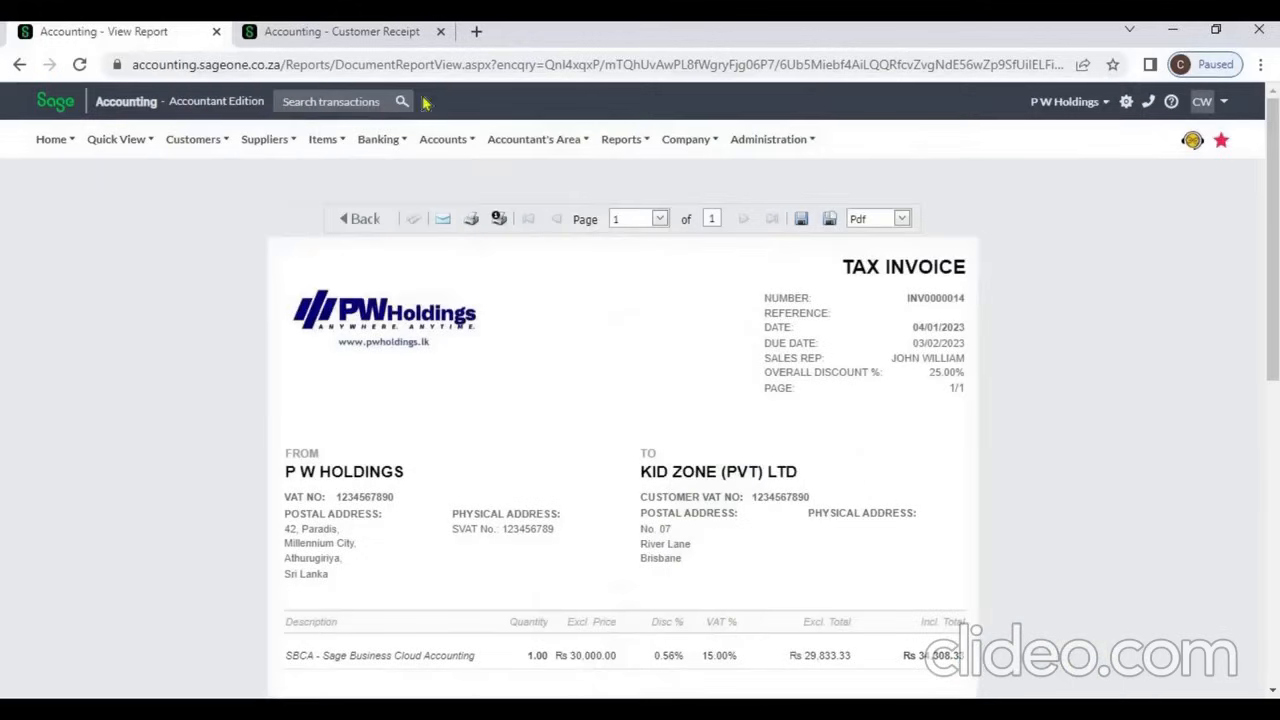
Review the Document Descriptions for original and copy names in the Company Settings.
click(386, 38)
click(706, 146)
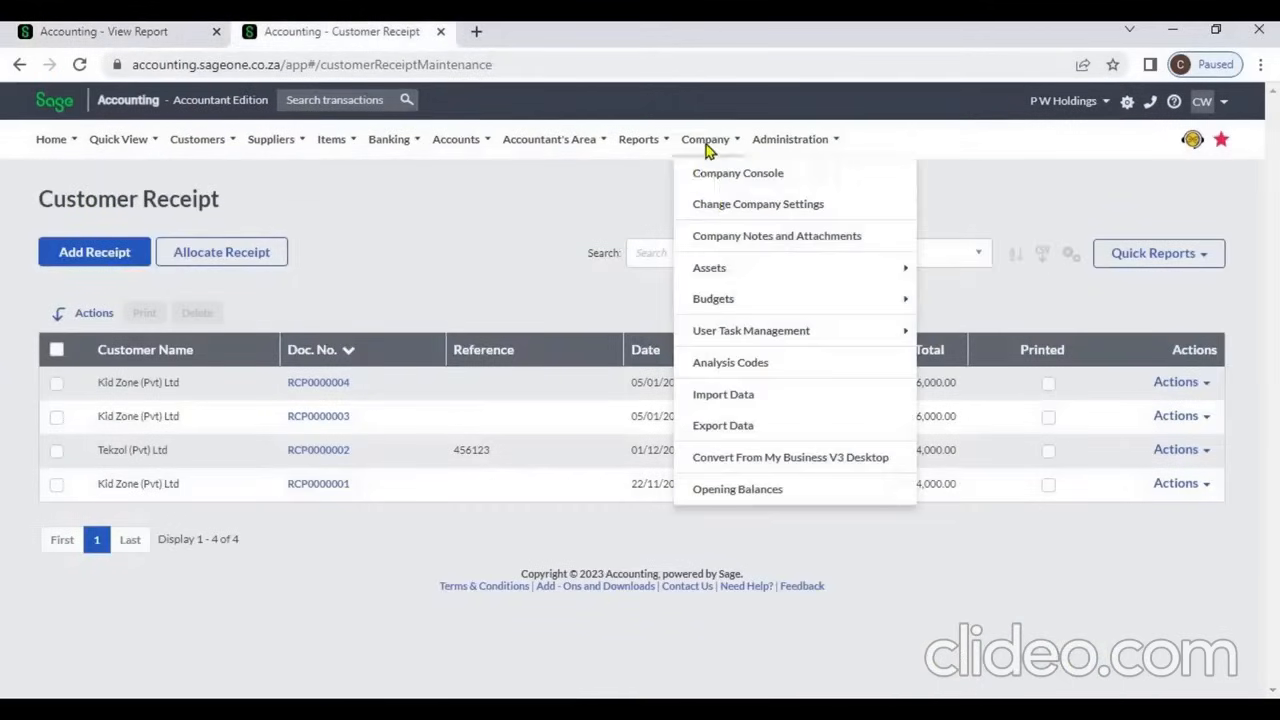
click(716, 205)
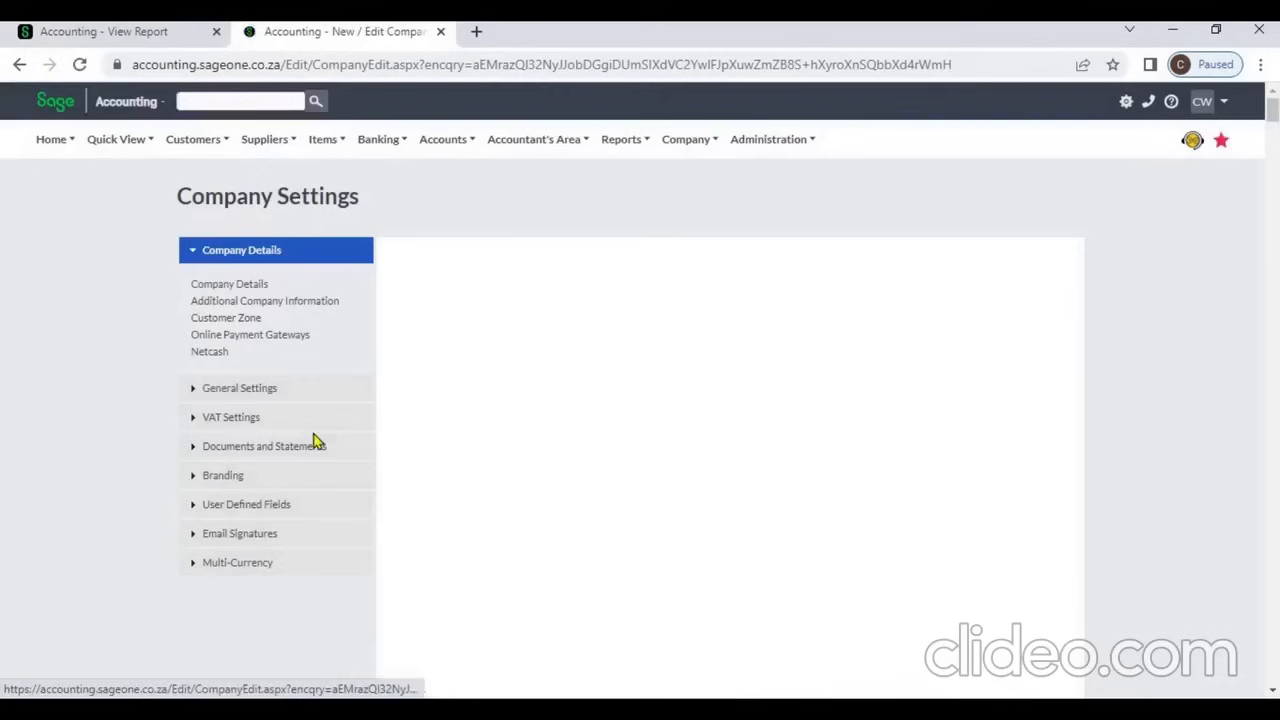
click(310, 445)
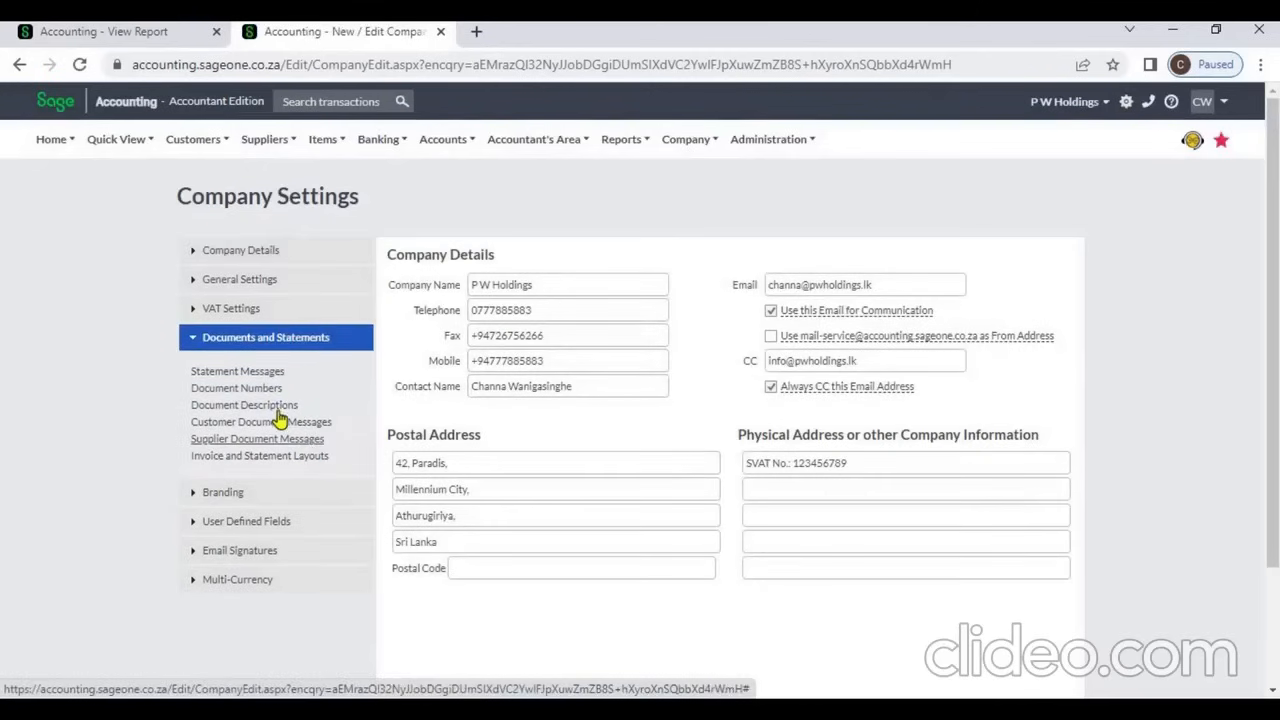
click(276, 412)
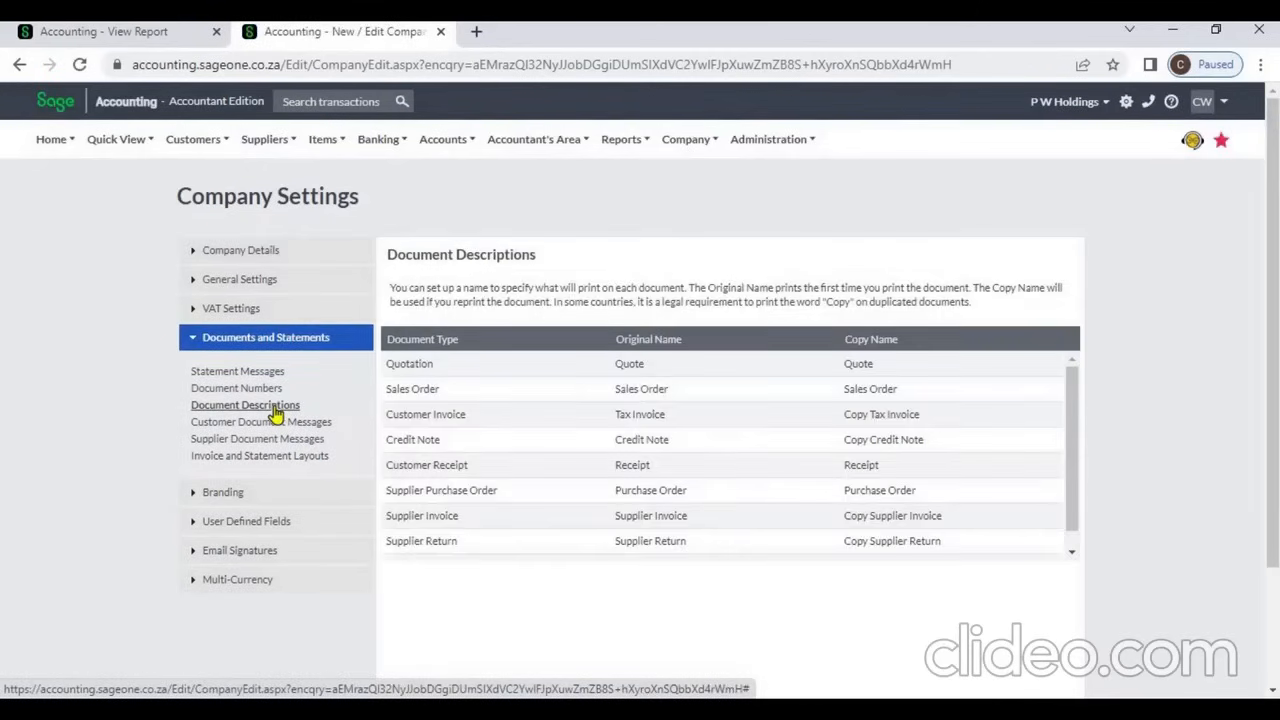
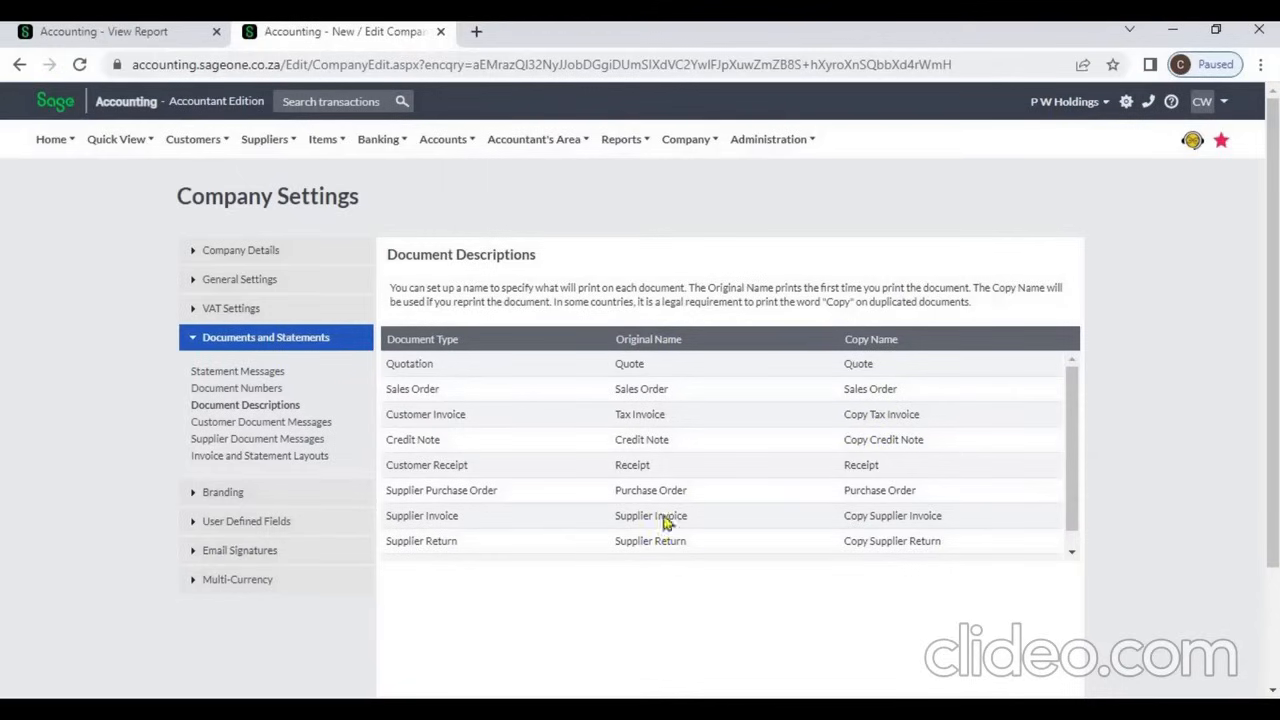
Print the Kid Zone (Pvt) Ltd invoice dated 04/01/2023 from the Customer Tax Invoices list and open the downloaded PDF.
click(110, 31)
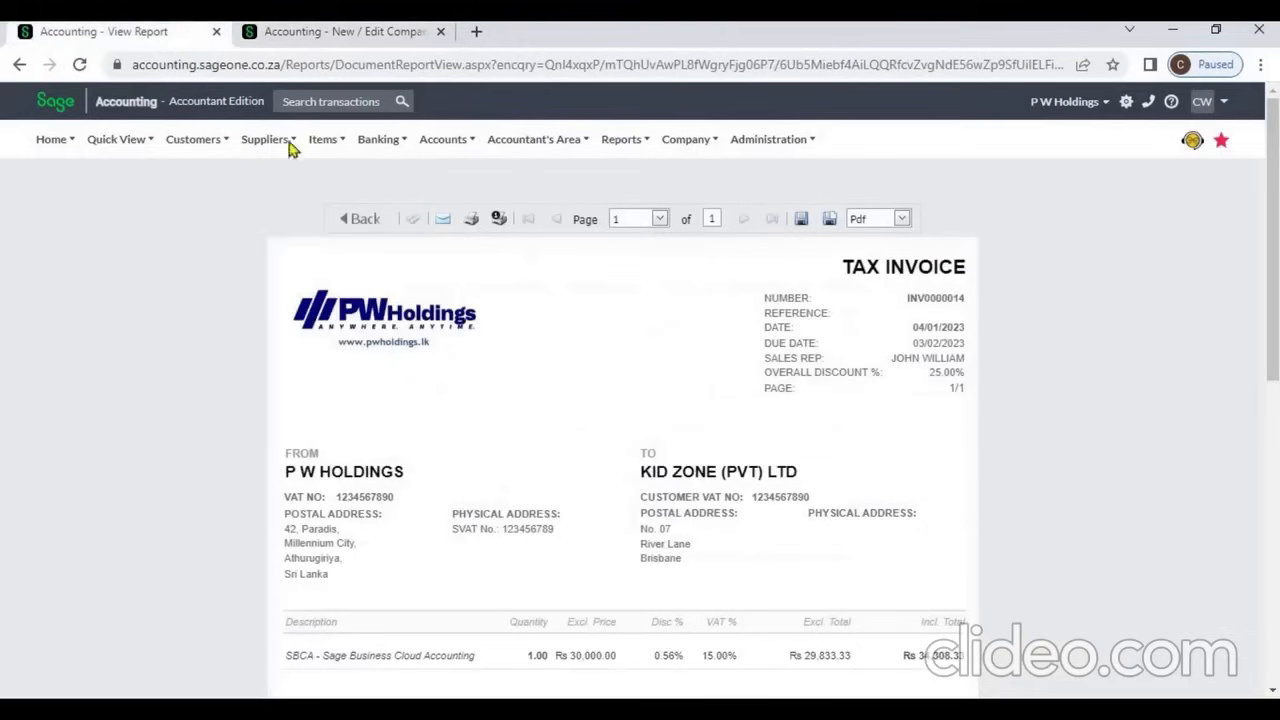
click(207, 148)
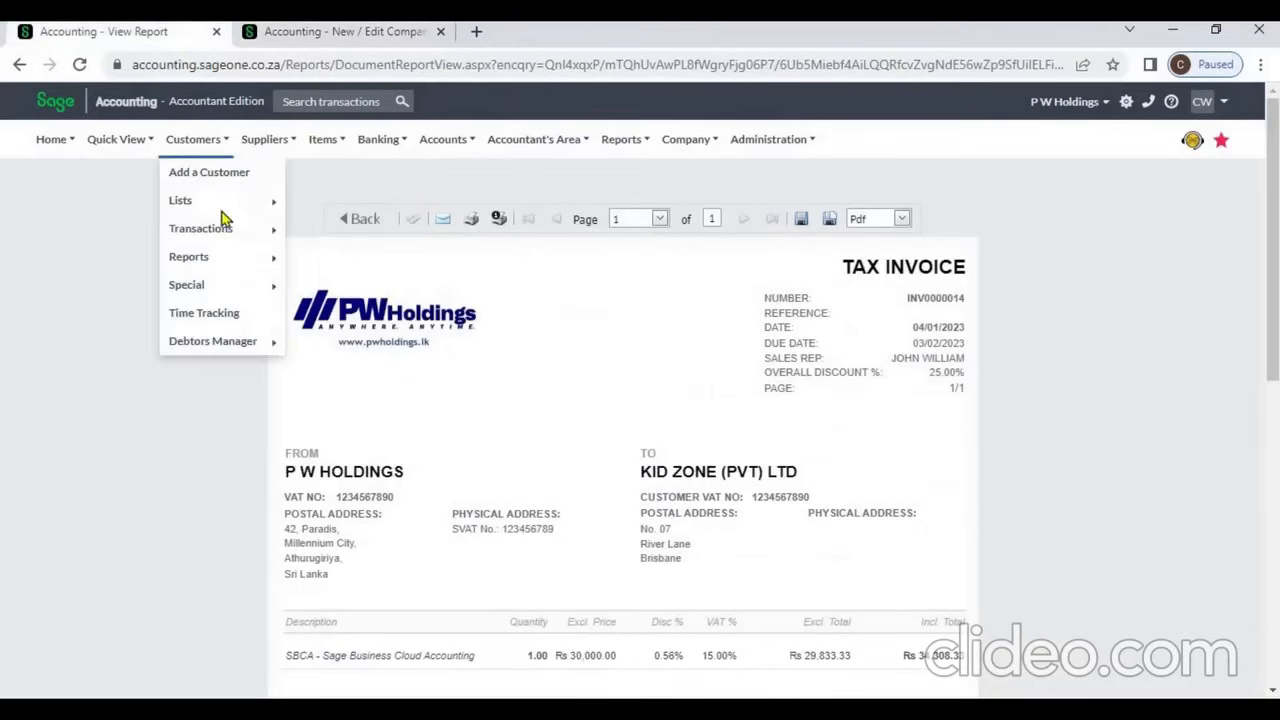
mouse_move(226, 232)
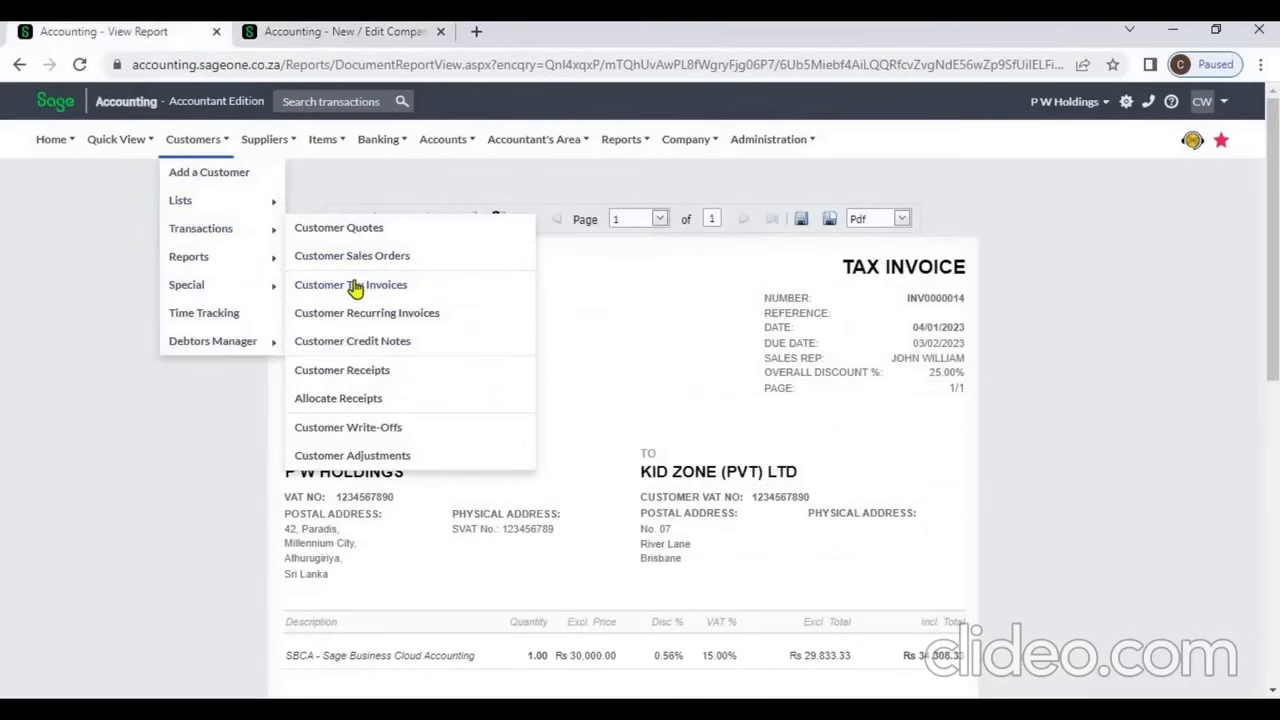
click(355, 288)
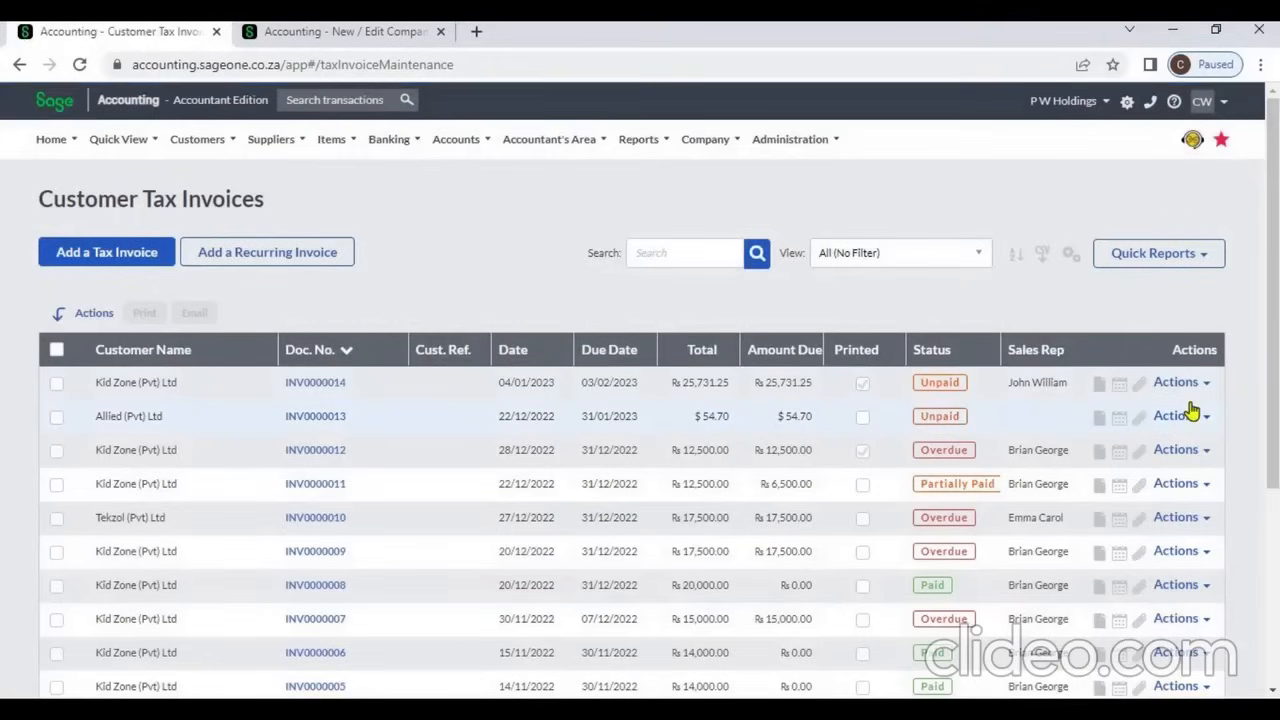
click(1205, 386)
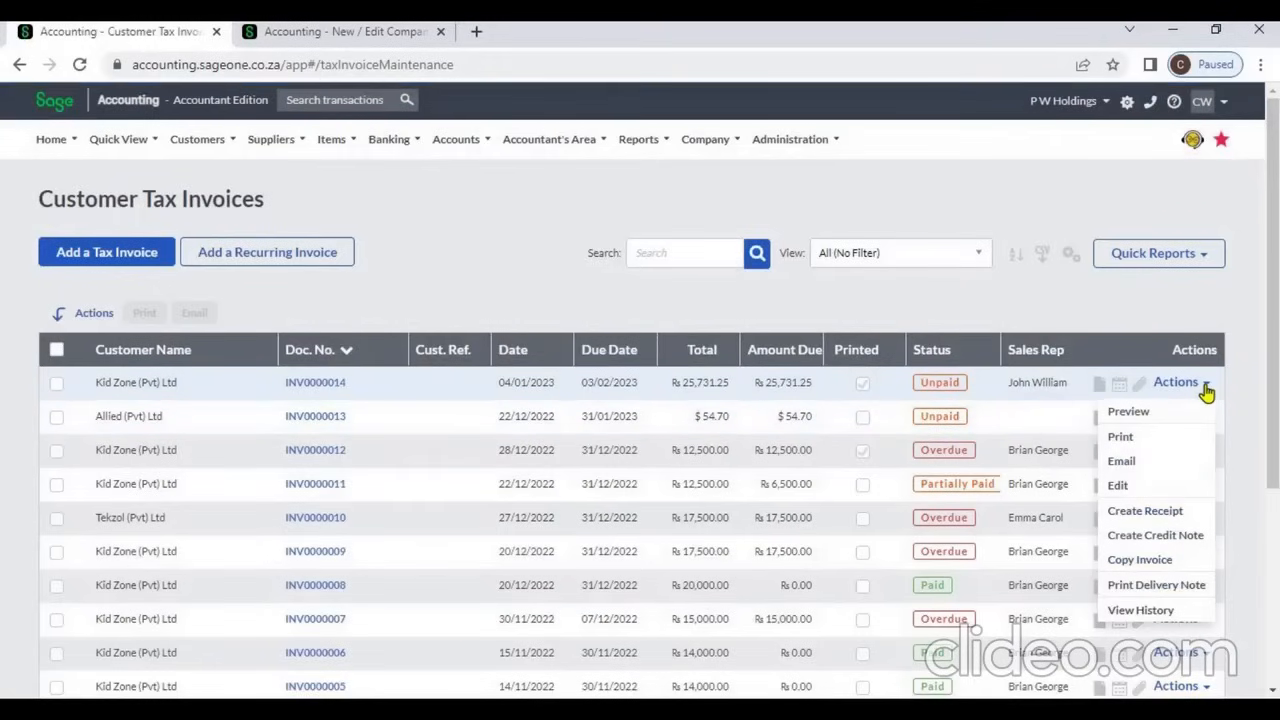
click(1155, 440)
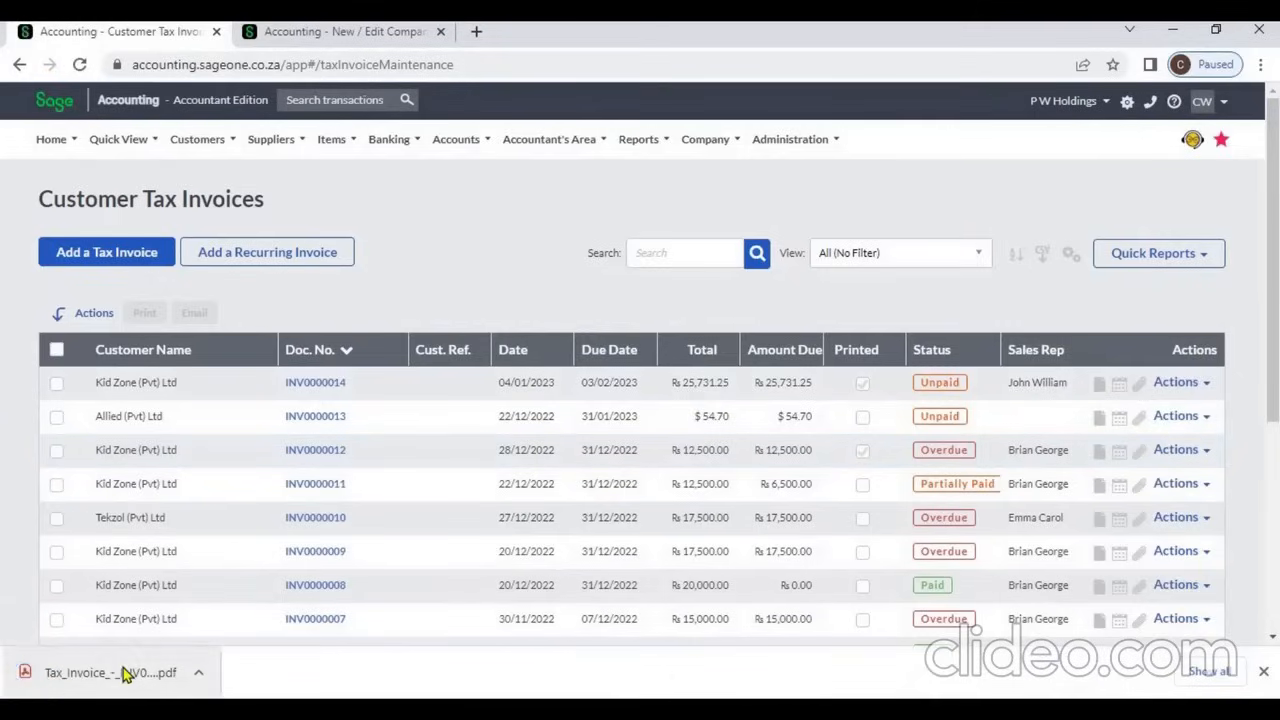
click(123, 672)
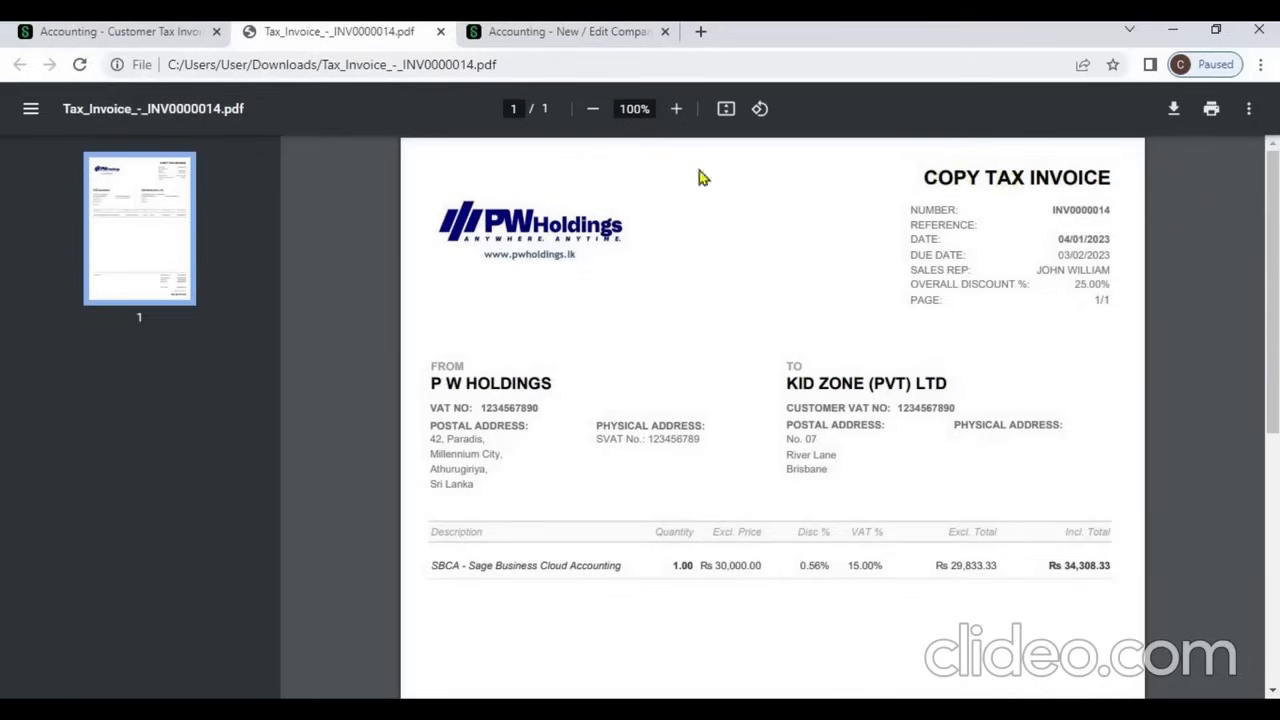
Check the printed invoice's title against the Document Descriptions, return to the invoices list, and close the PDF.
click(567, 39)
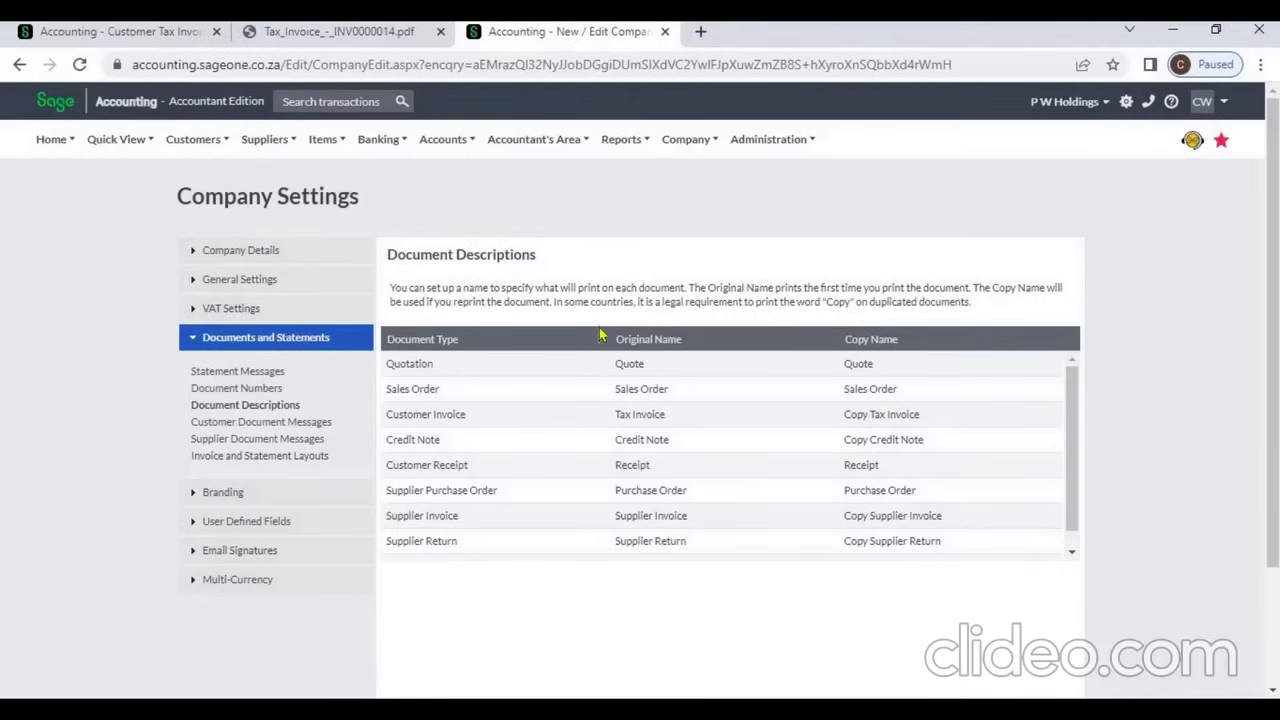
click(169, 36)
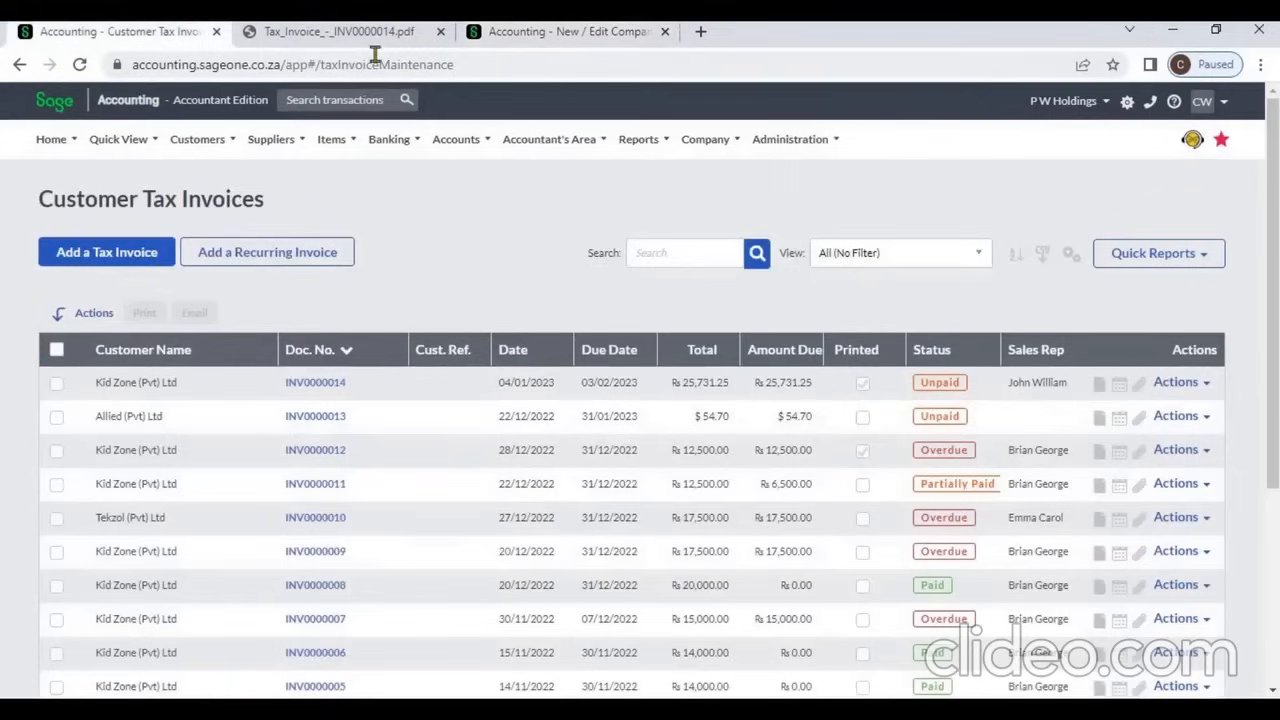
click(440, 33)
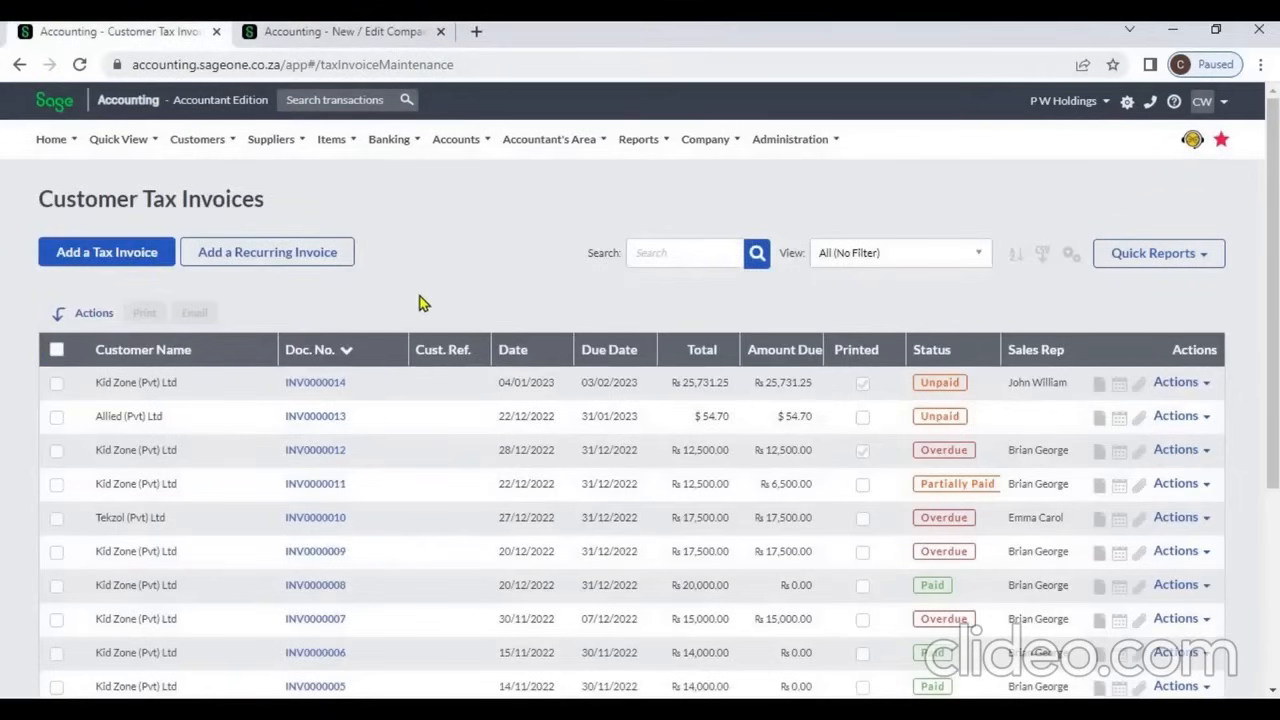
Open the Kid Zone (Pvt) Ltd invoice dated 04/01/2023, view its invoice options and user defined fields, and close the fields.
click(331, 388)
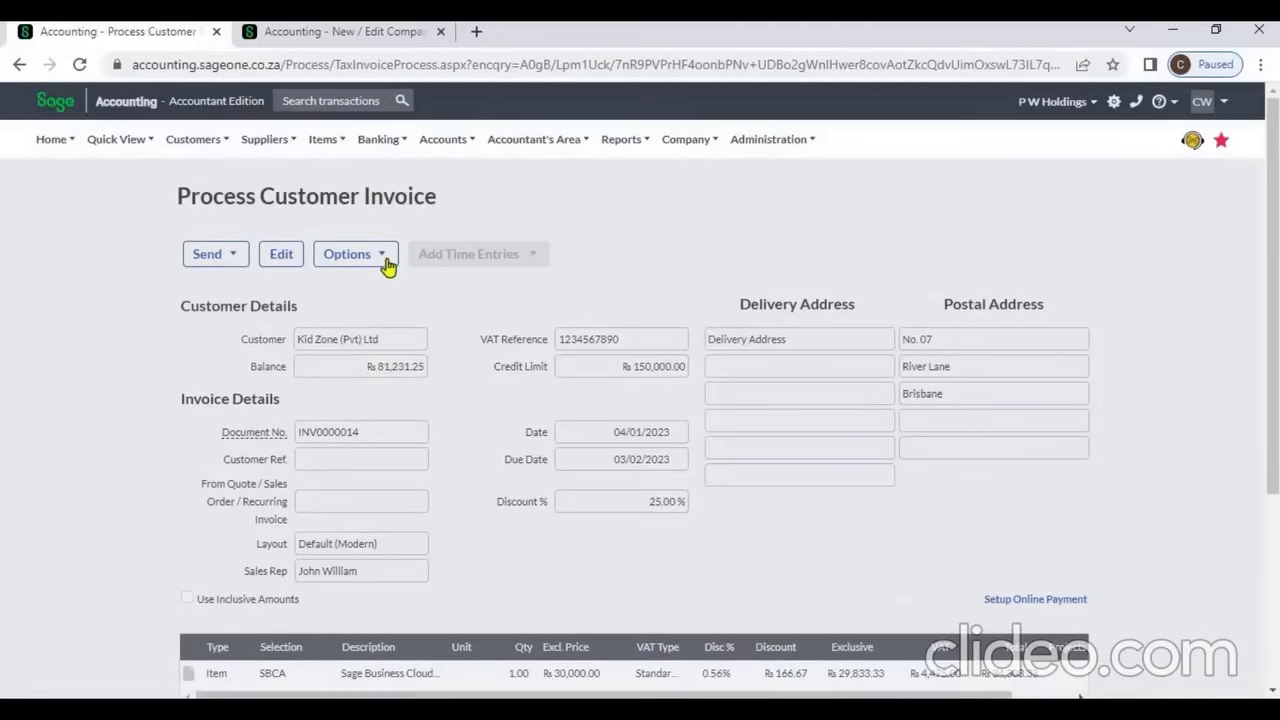
click(386, 258)
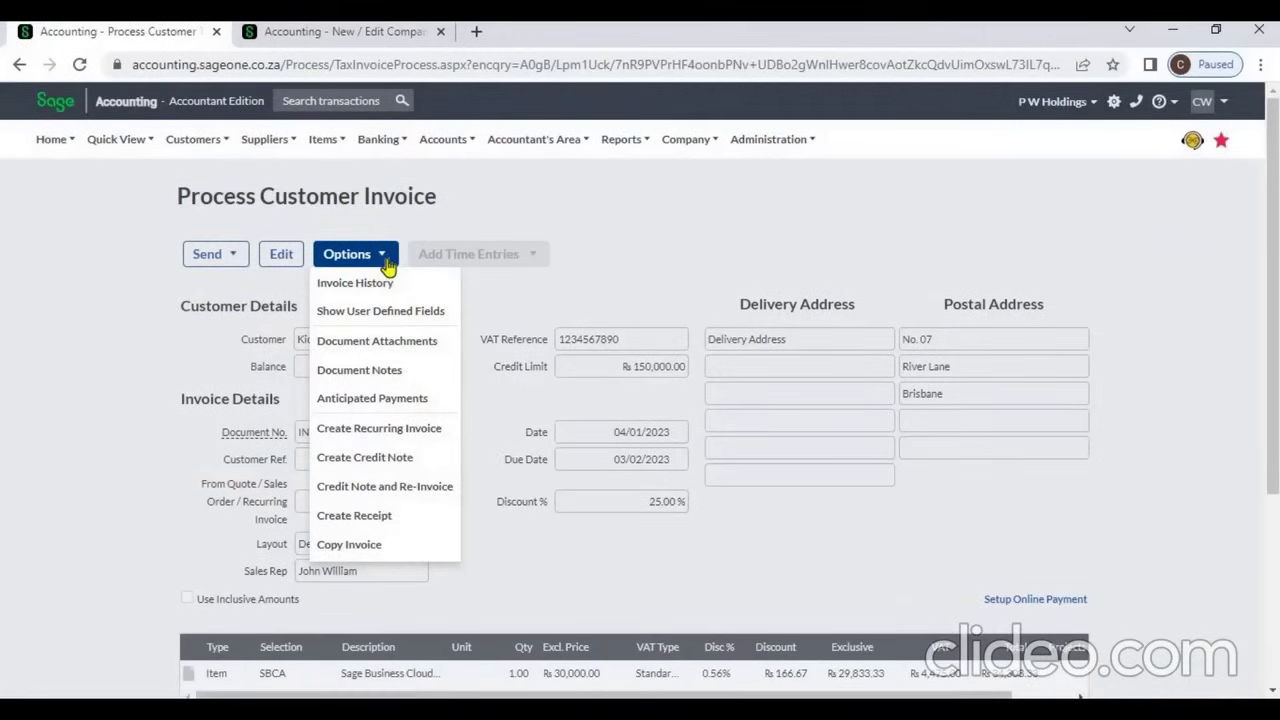
click(424, 313)
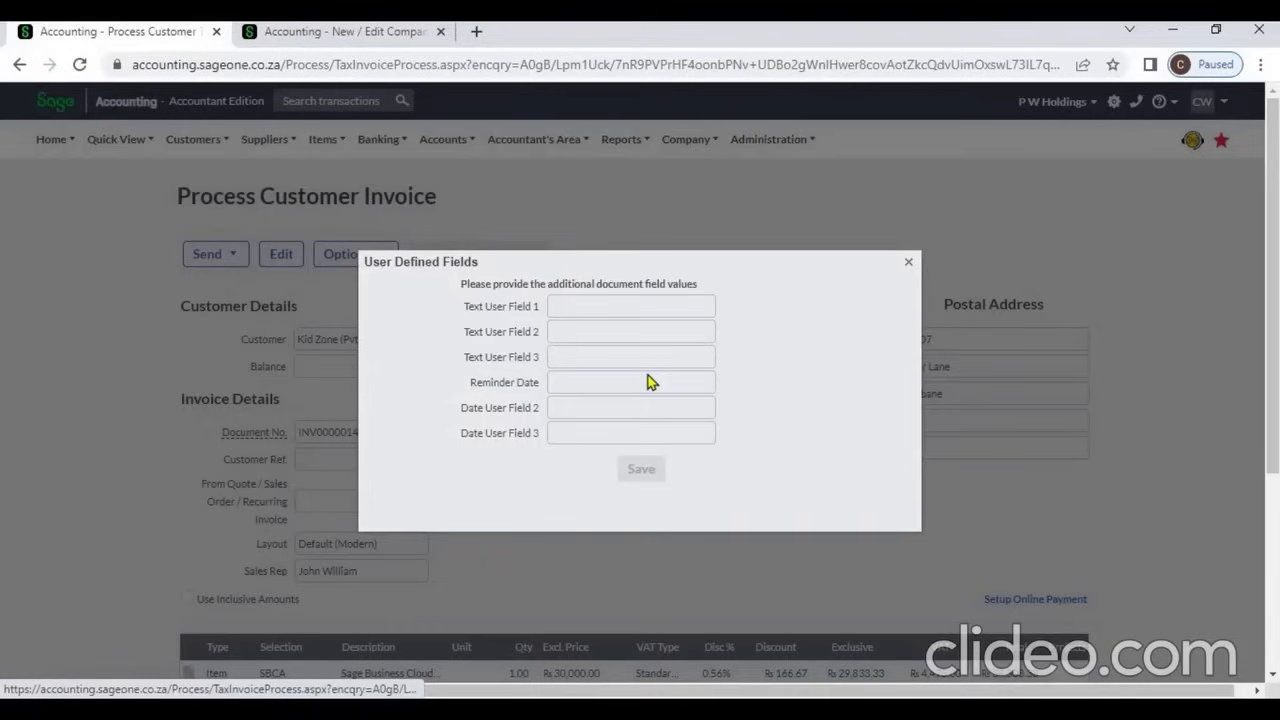
click(909, 265)
Put the printed invoice into edit mode, confirming the re-issue, and view its user defined fields without entering values.
click(380, 260)
click(279, 258)
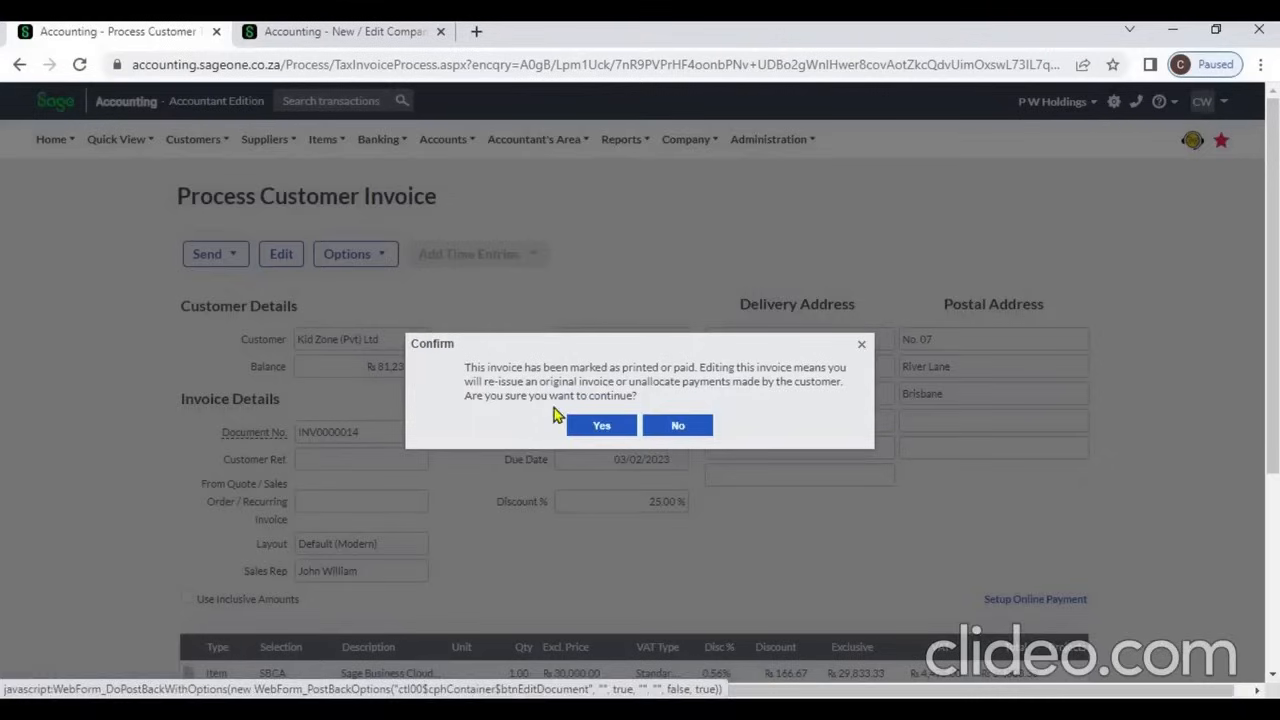
click(590, 425)
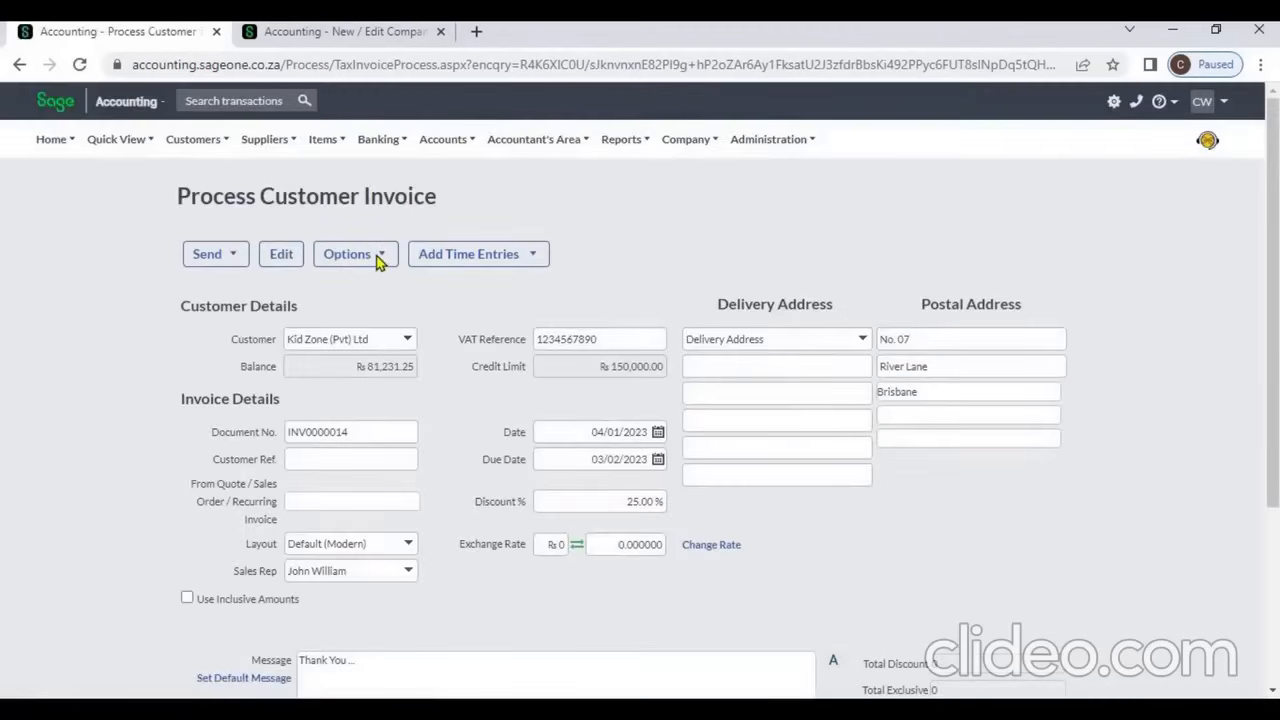
click(378, 258)
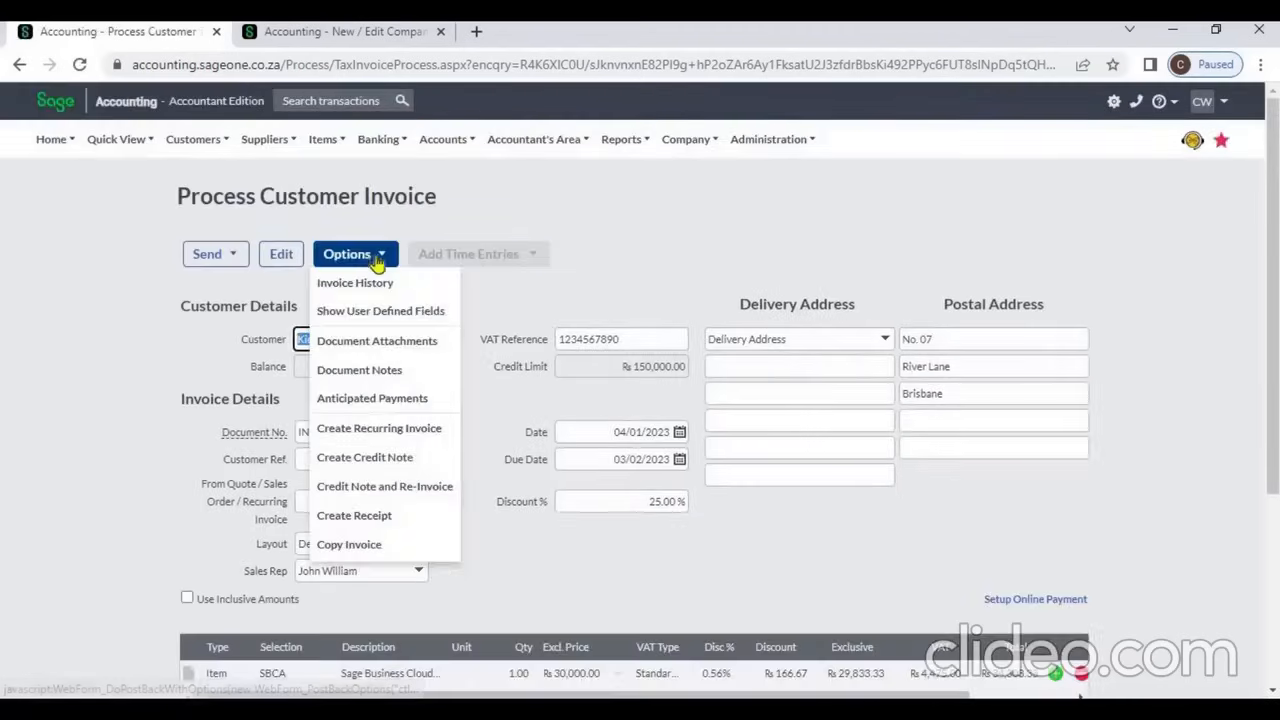
click(380, 312)
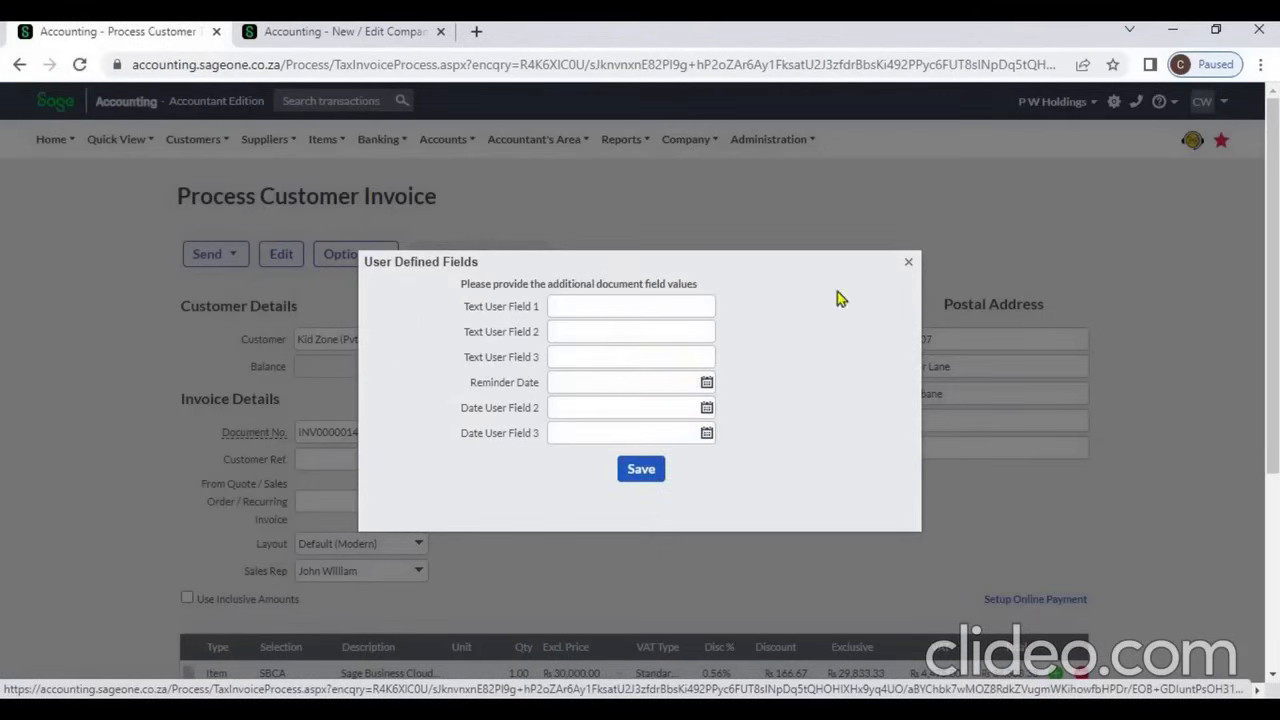
click(910, 265)
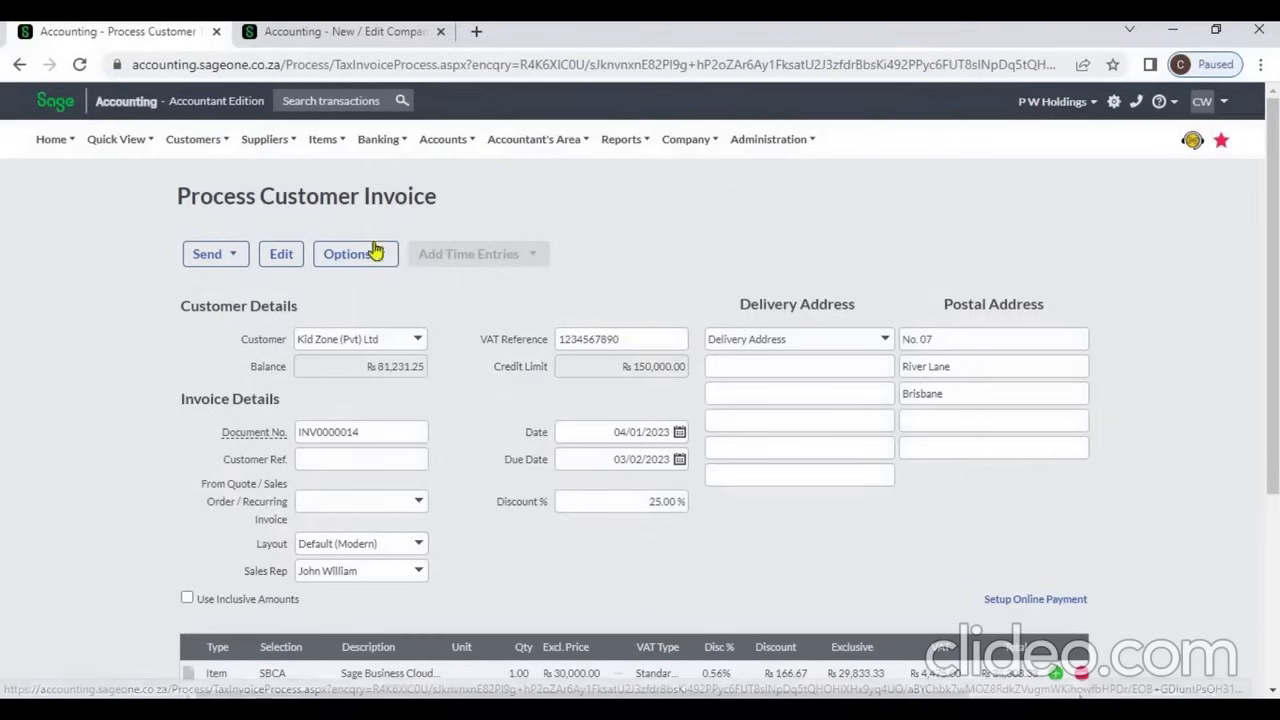
View the document attachments of the Kid Zone (Pvt) Ltd invoice and close them without adding a file.
click(372, 253)
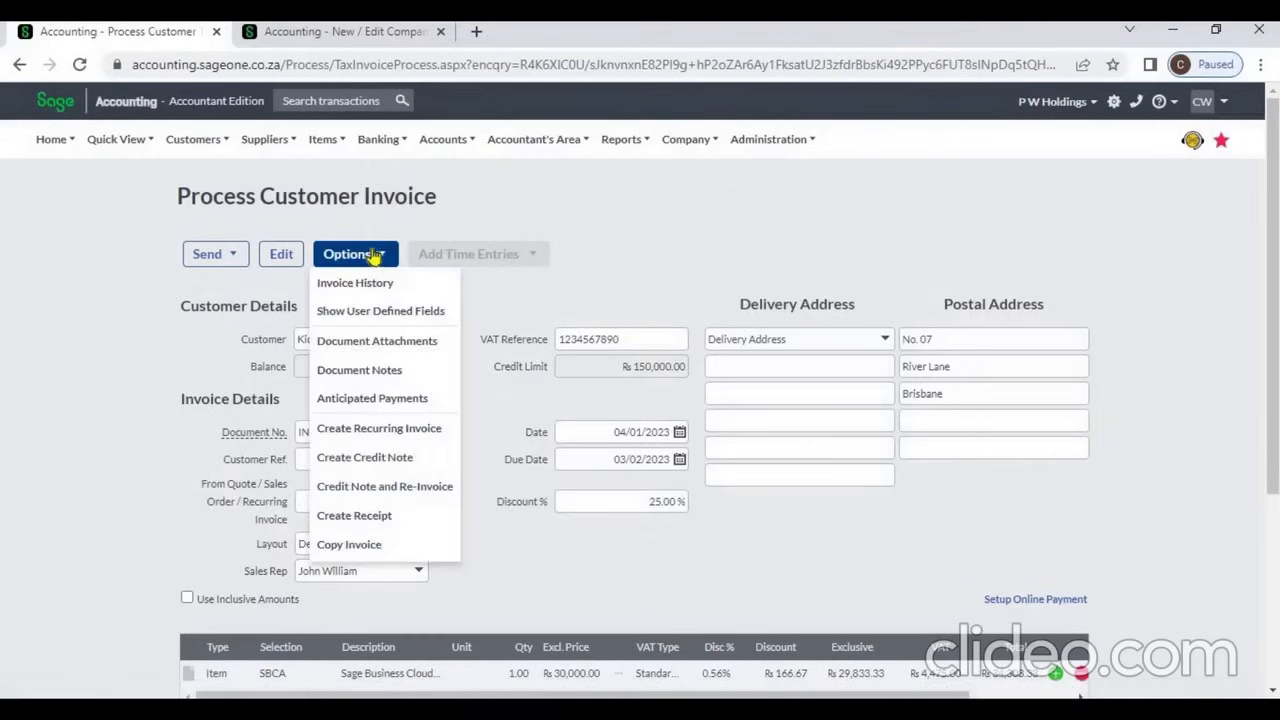
click(390, 343)
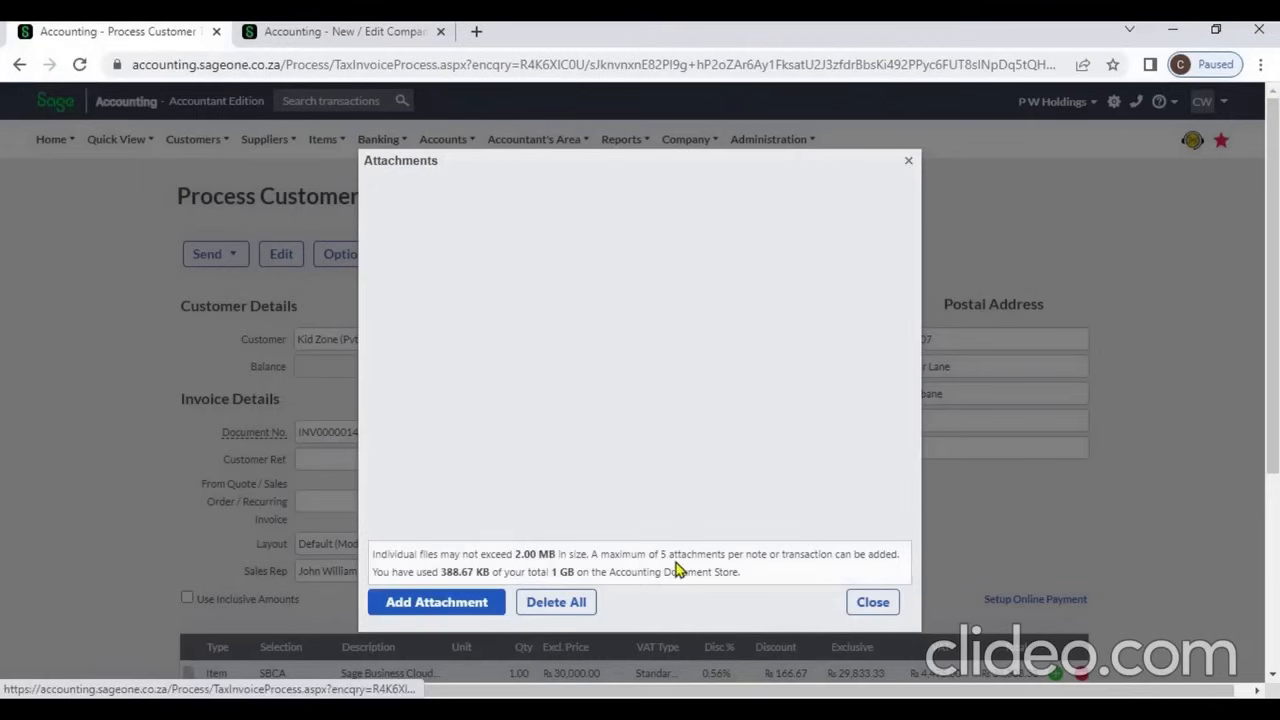
click(870, 602)
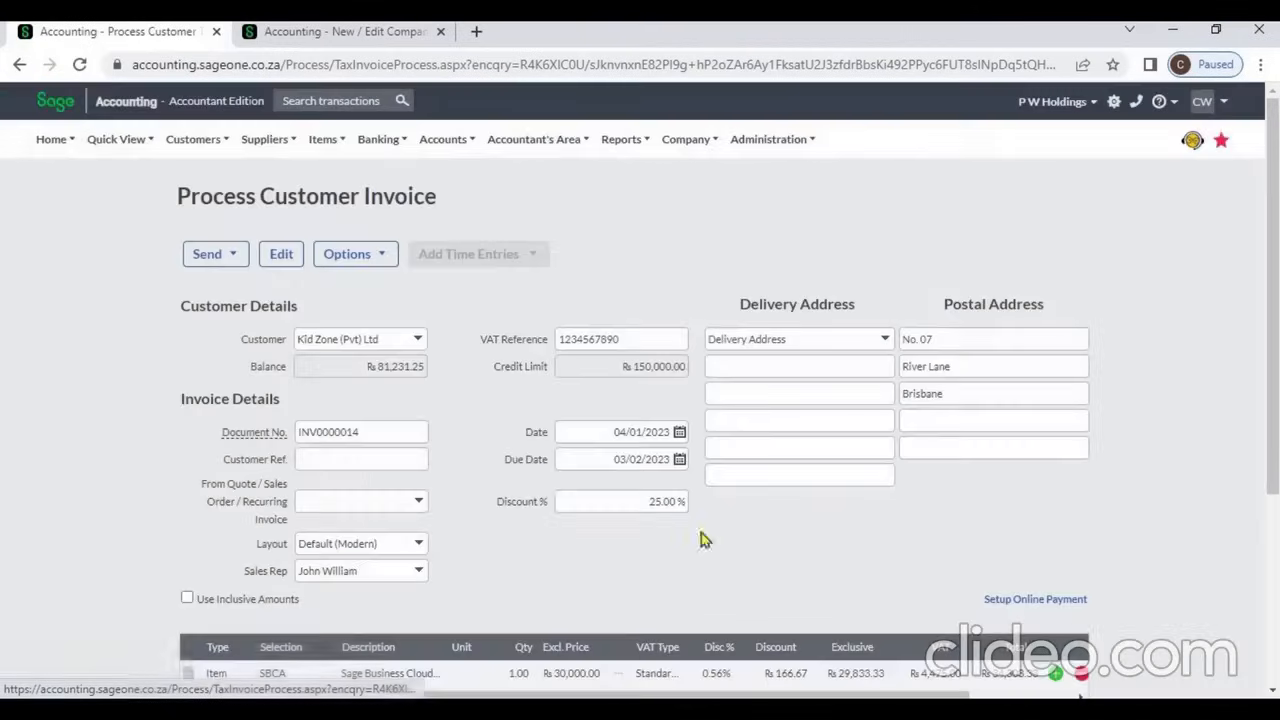
Add a document note reading "Reminder" with action date 05/01/2023 to the invoice, save it and close the notes.
click(377, 260)
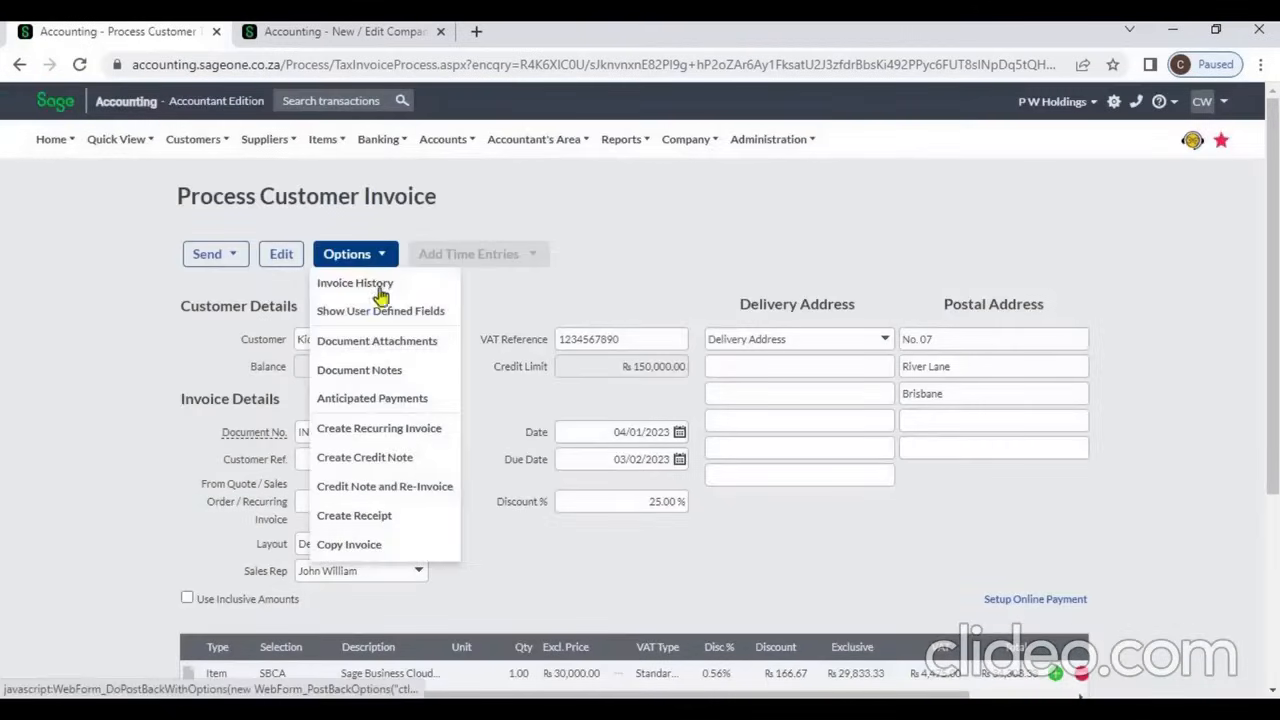
click(395, 370)
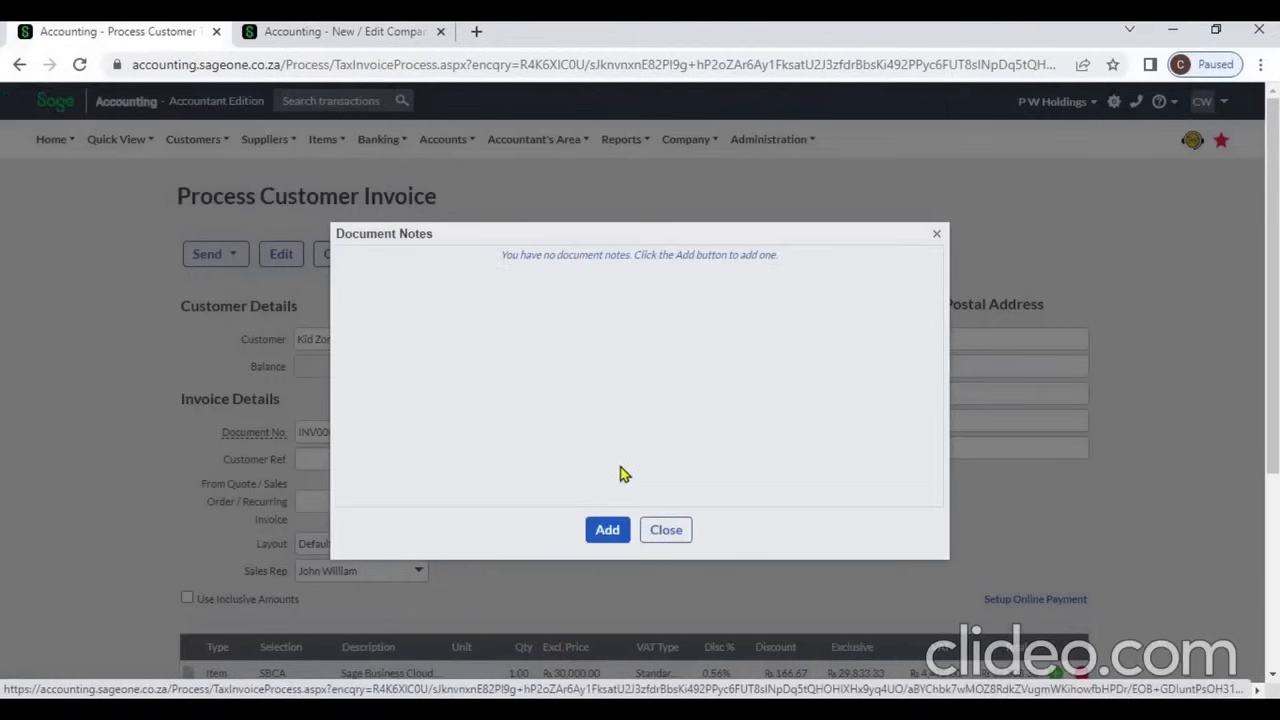
click(613, 530)
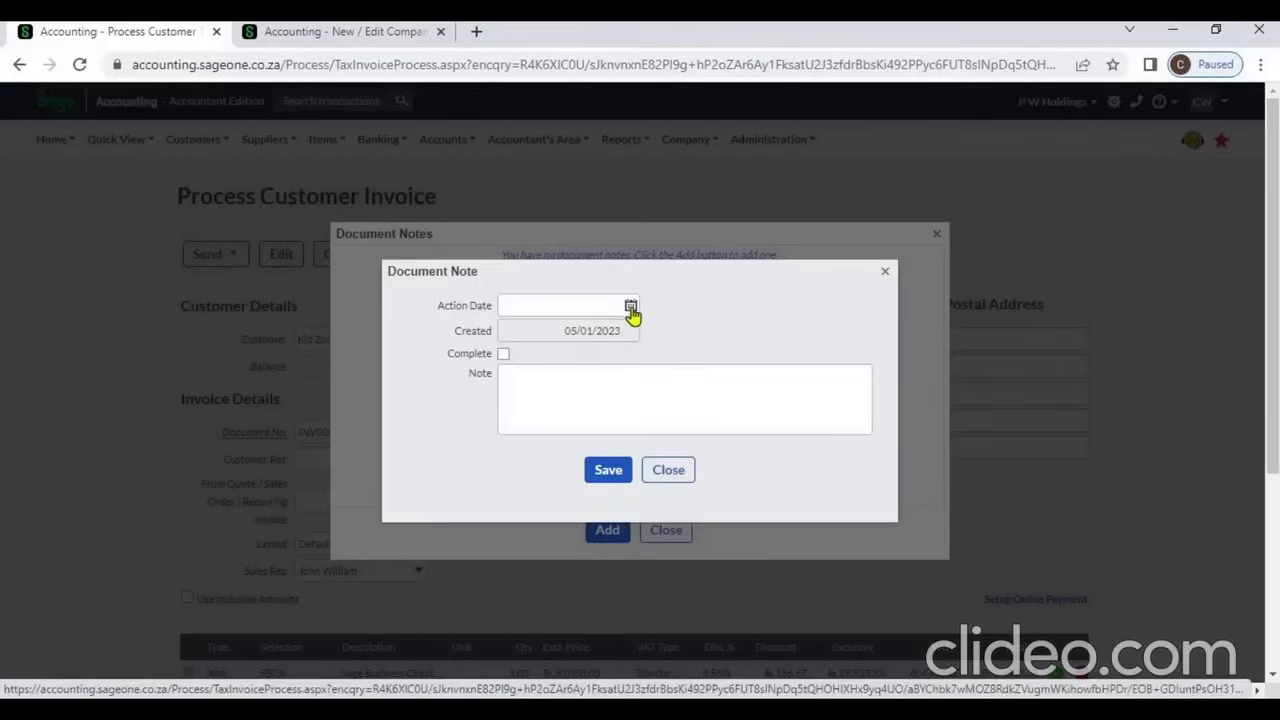
click(631, 306)
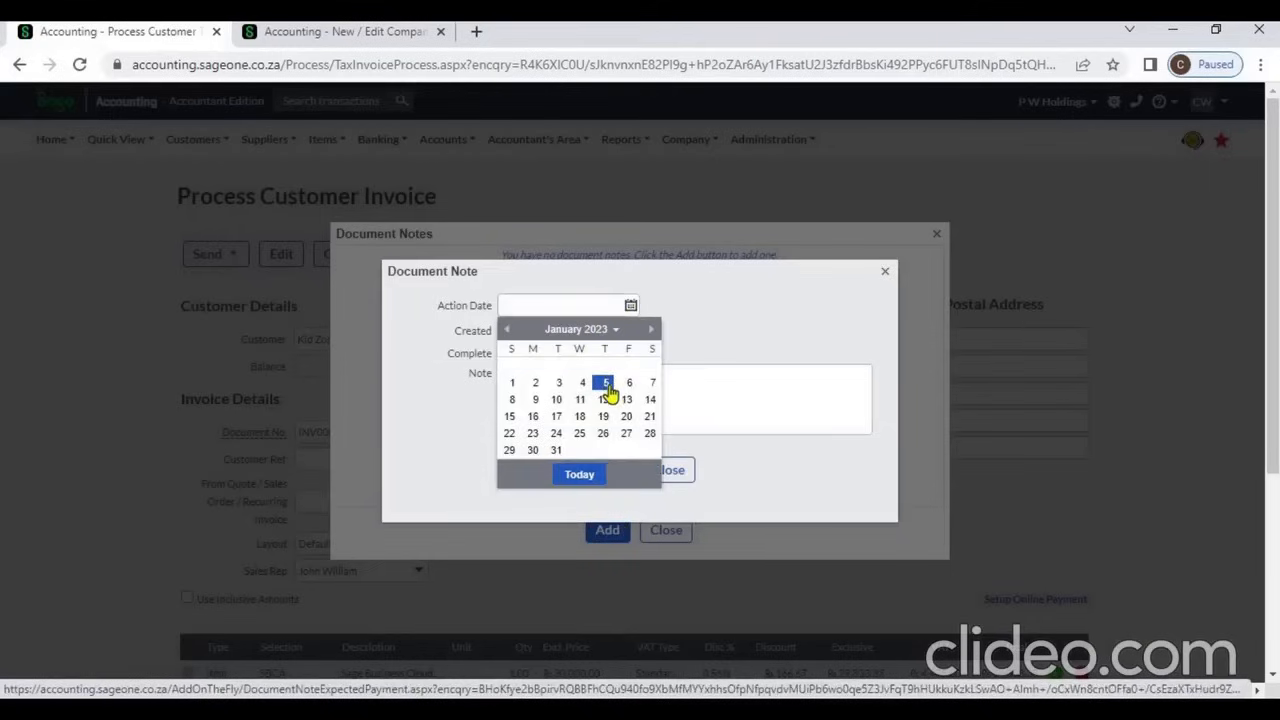
click(607, 384)
click(609, 385)
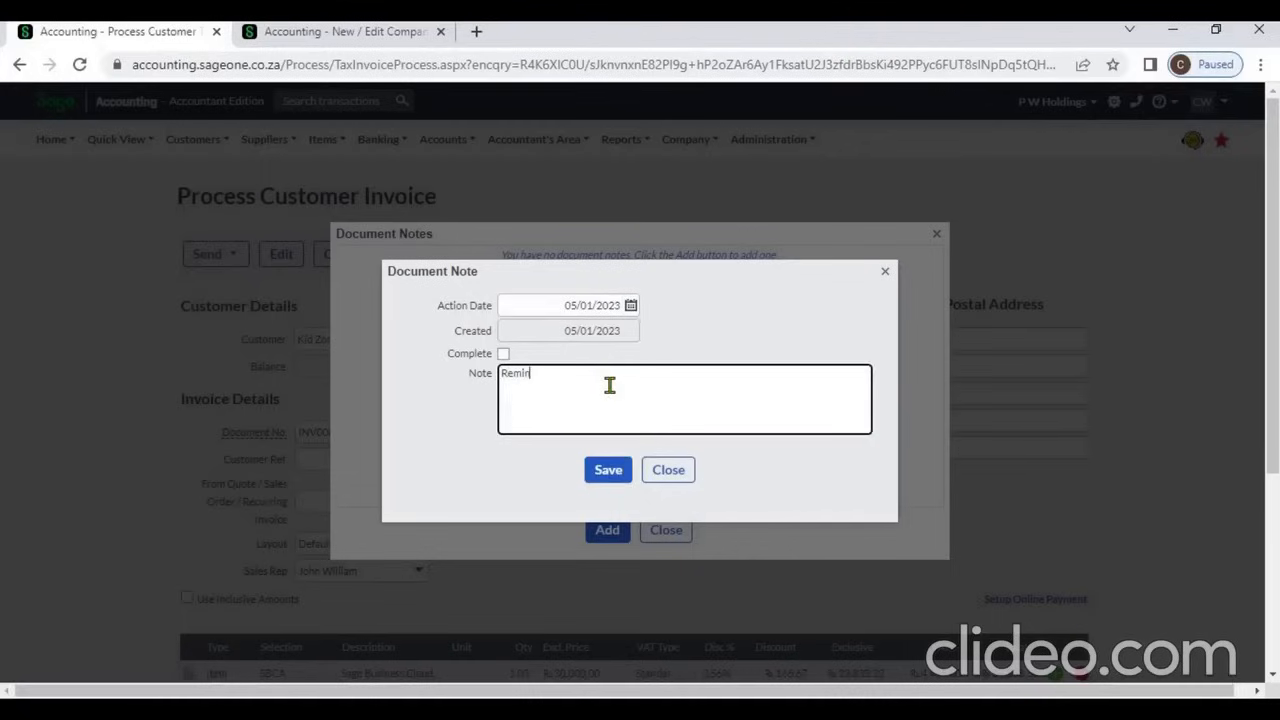
text(Reminder)
click(607, 473)
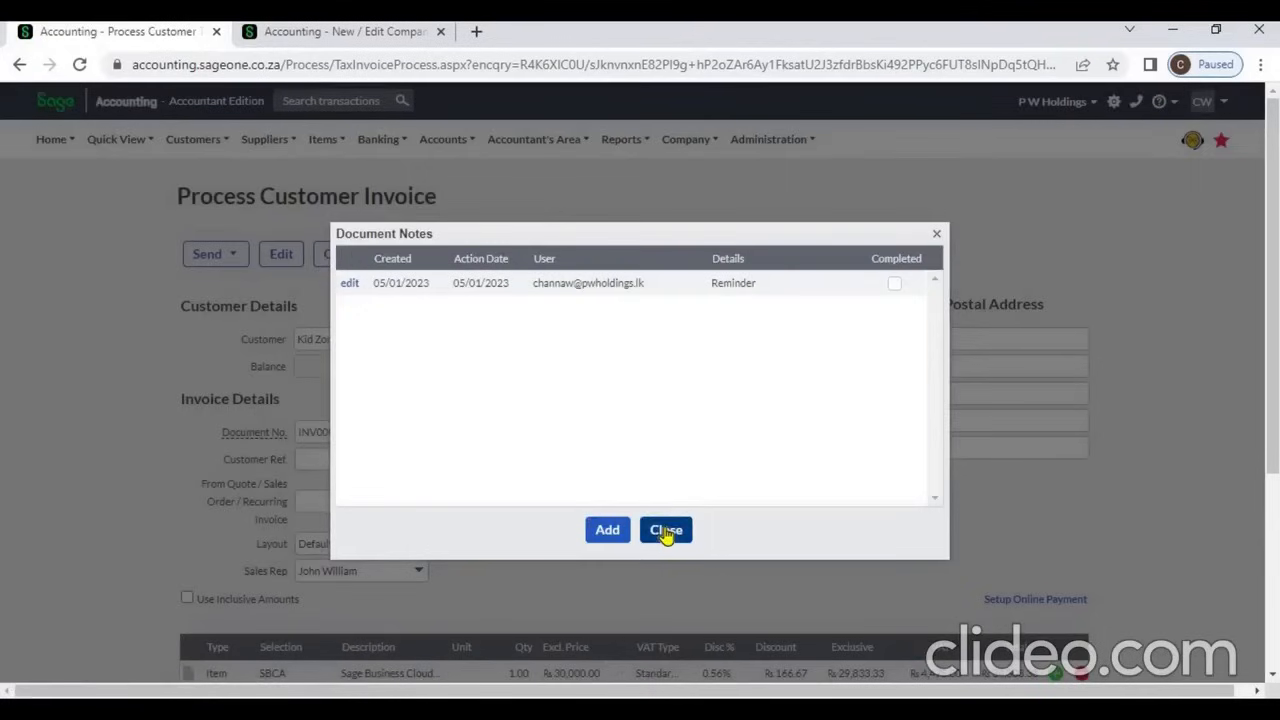
click(666, 532)
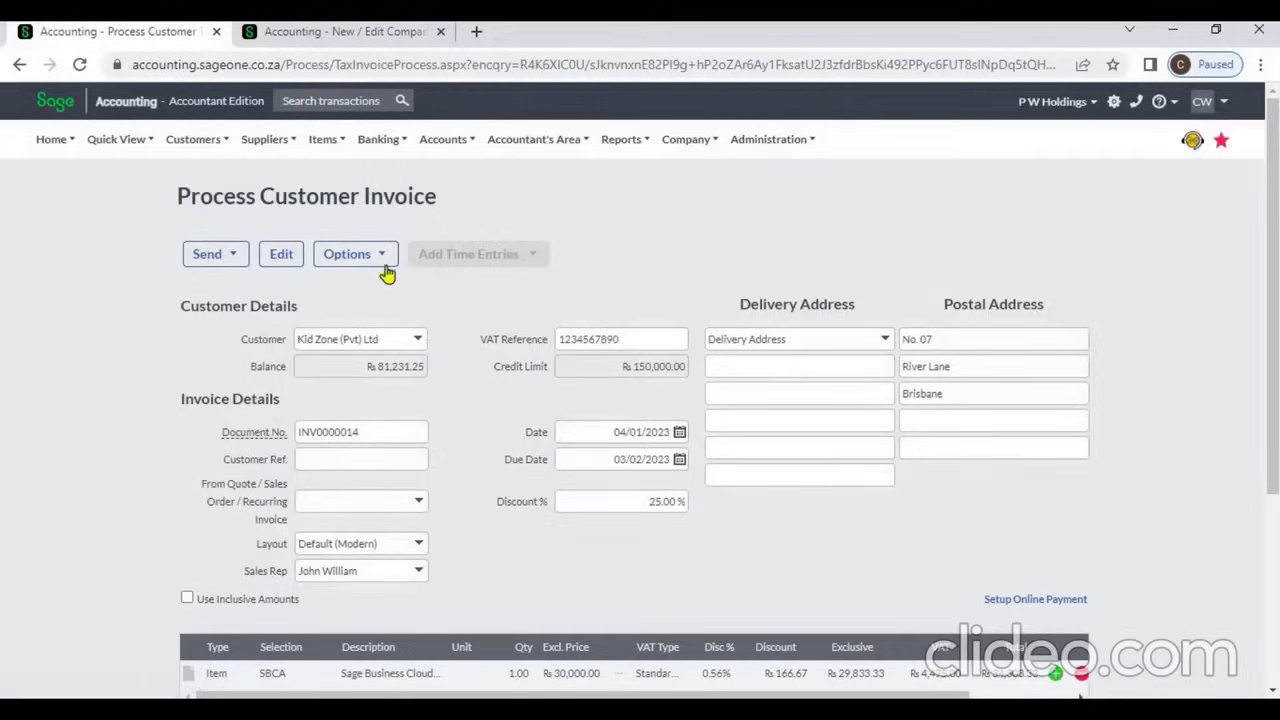
Add an anticipated payment action with the note "Payment" to the invoice, save it and close the manual actions.
click(386, 270)
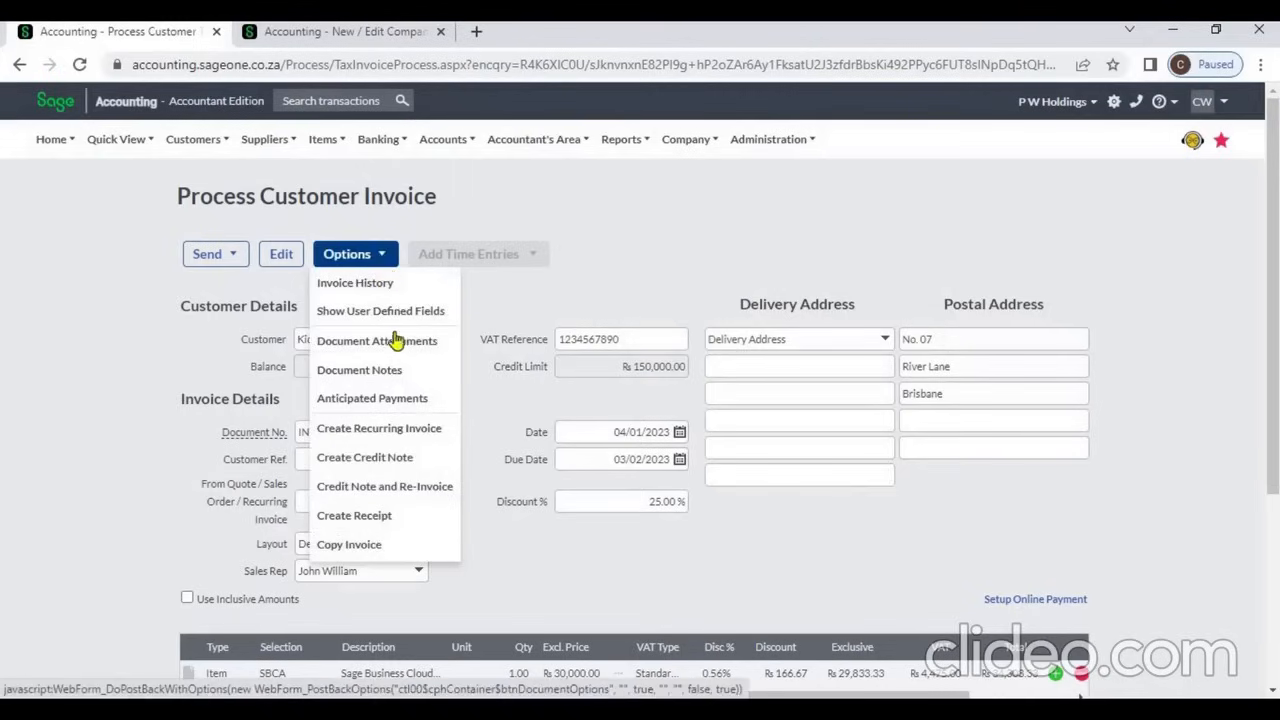
click(426, 400)
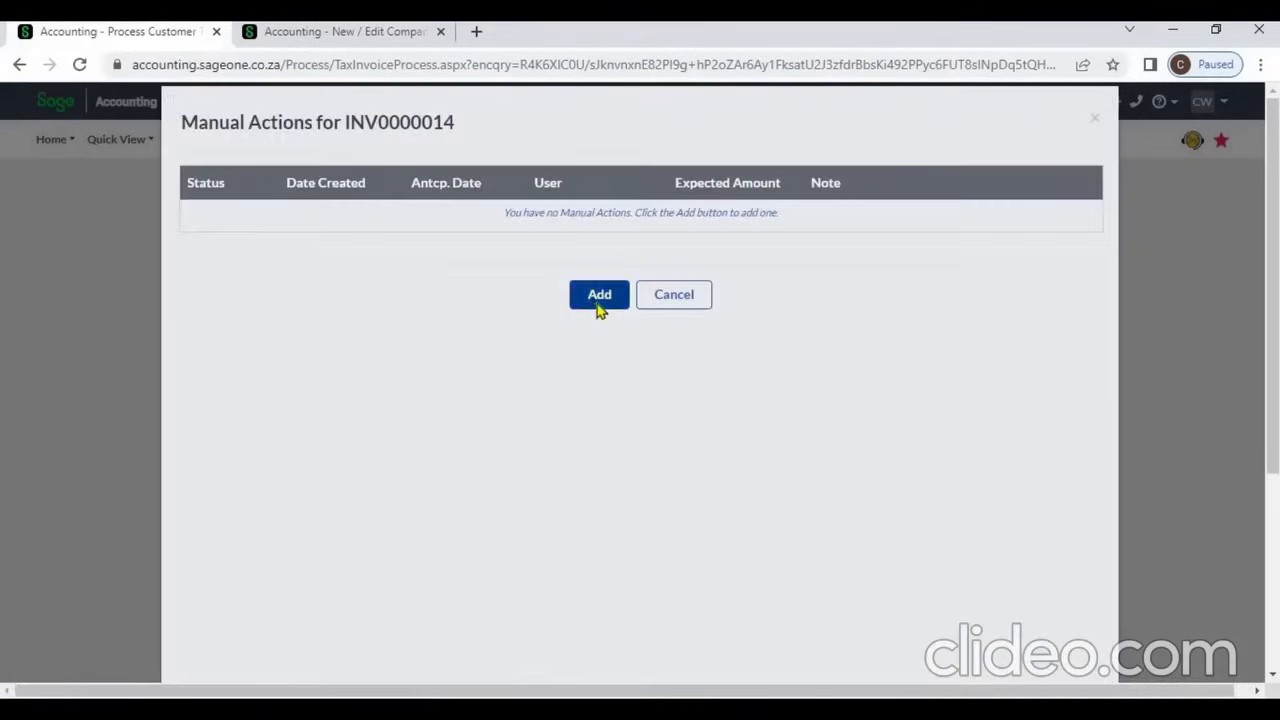
click(600, 305)
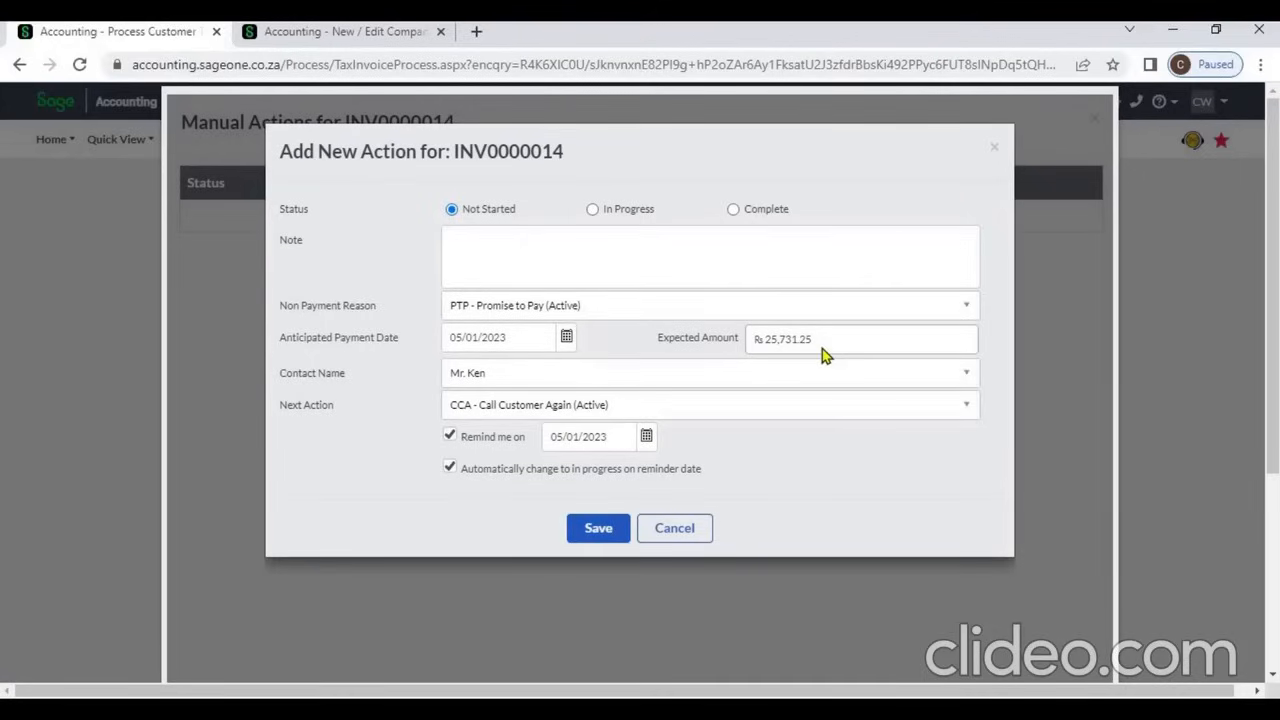
click(610, 534)
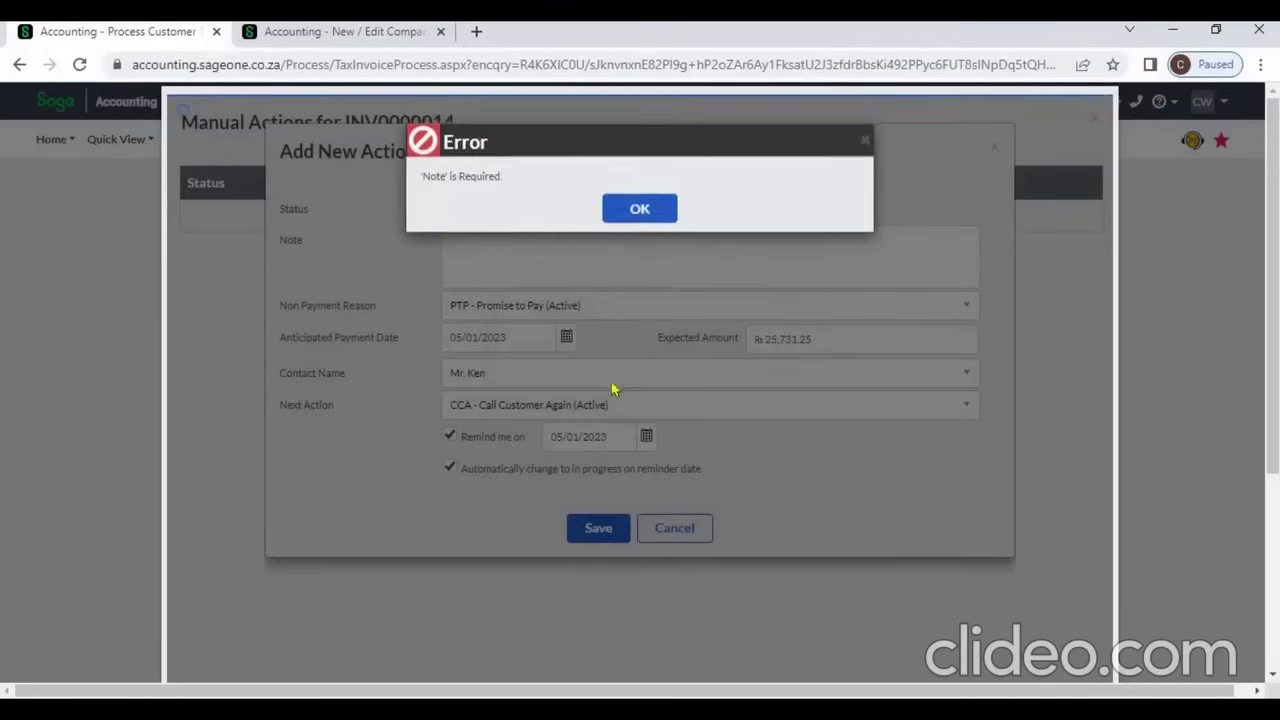
click(641, 220)
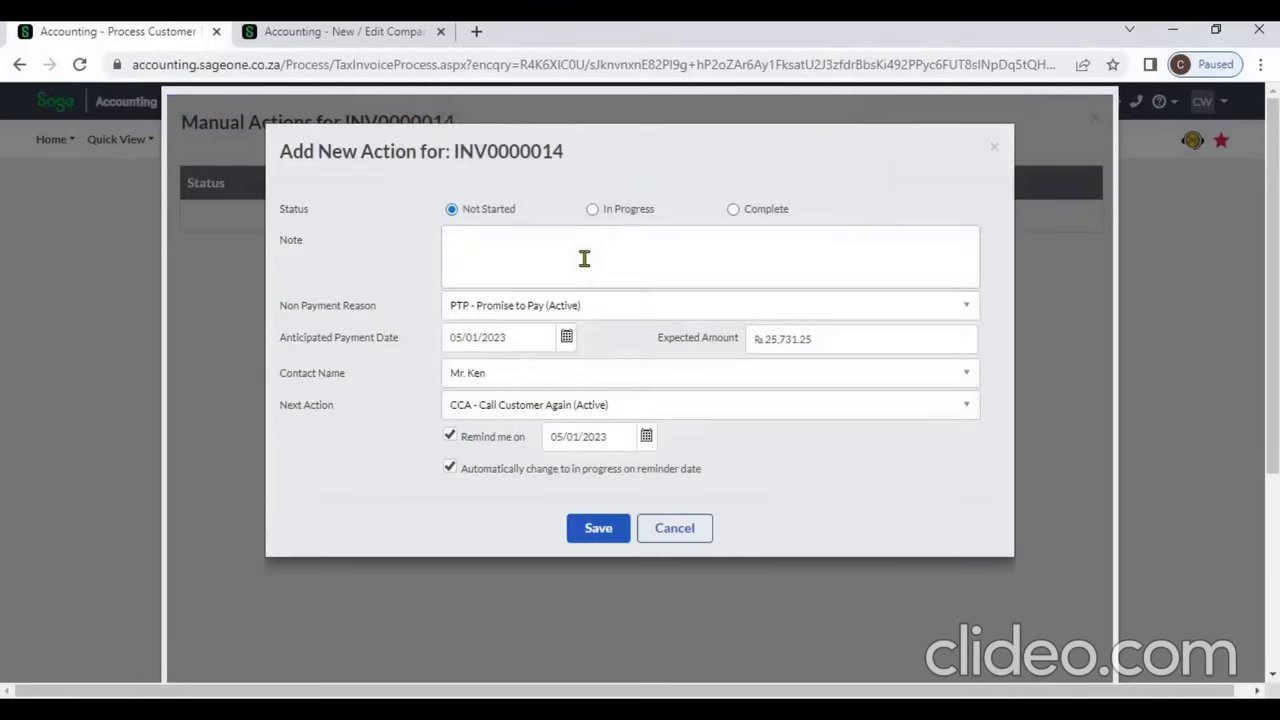
click(584, 258)
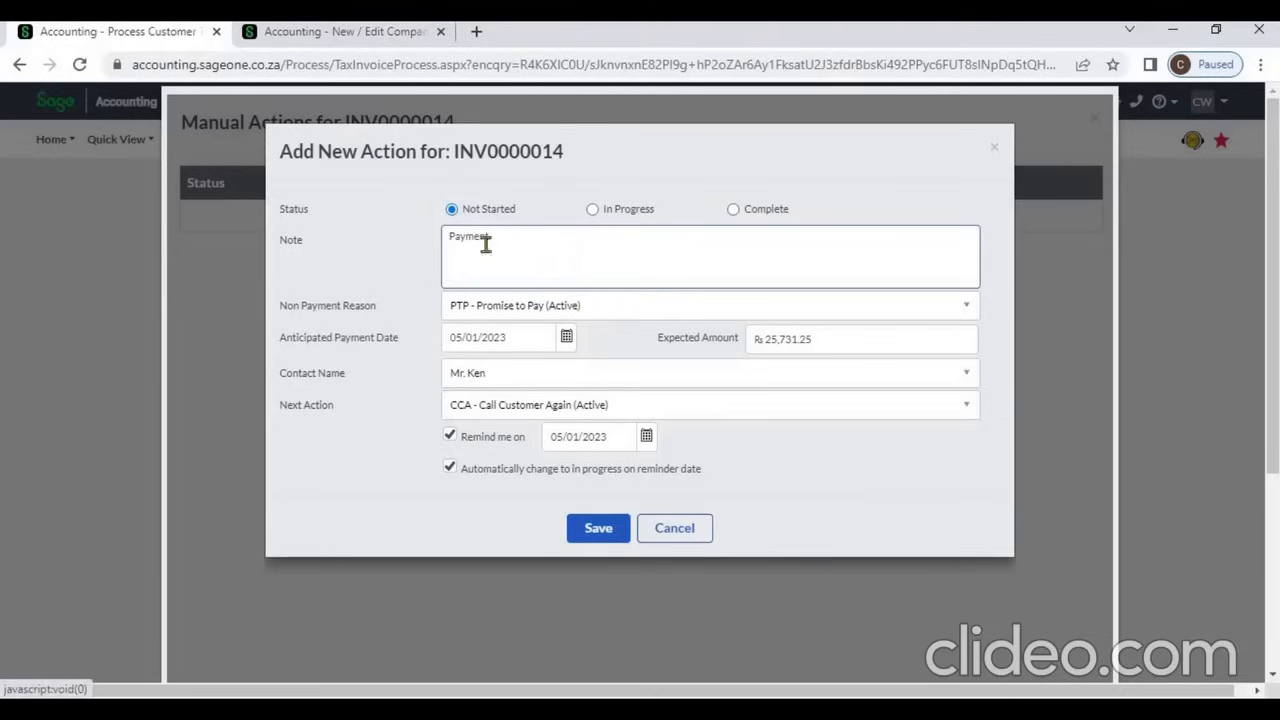
click(597, 530)
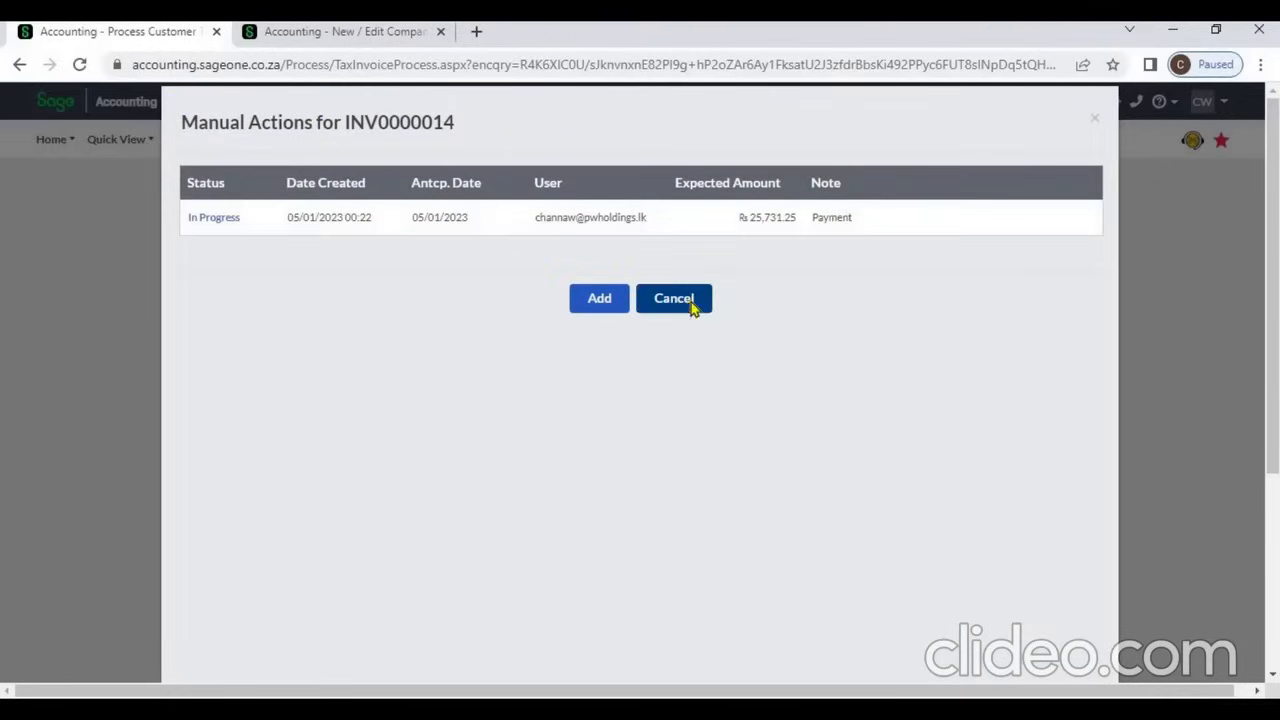
click(692, 308)
click(366, 258)
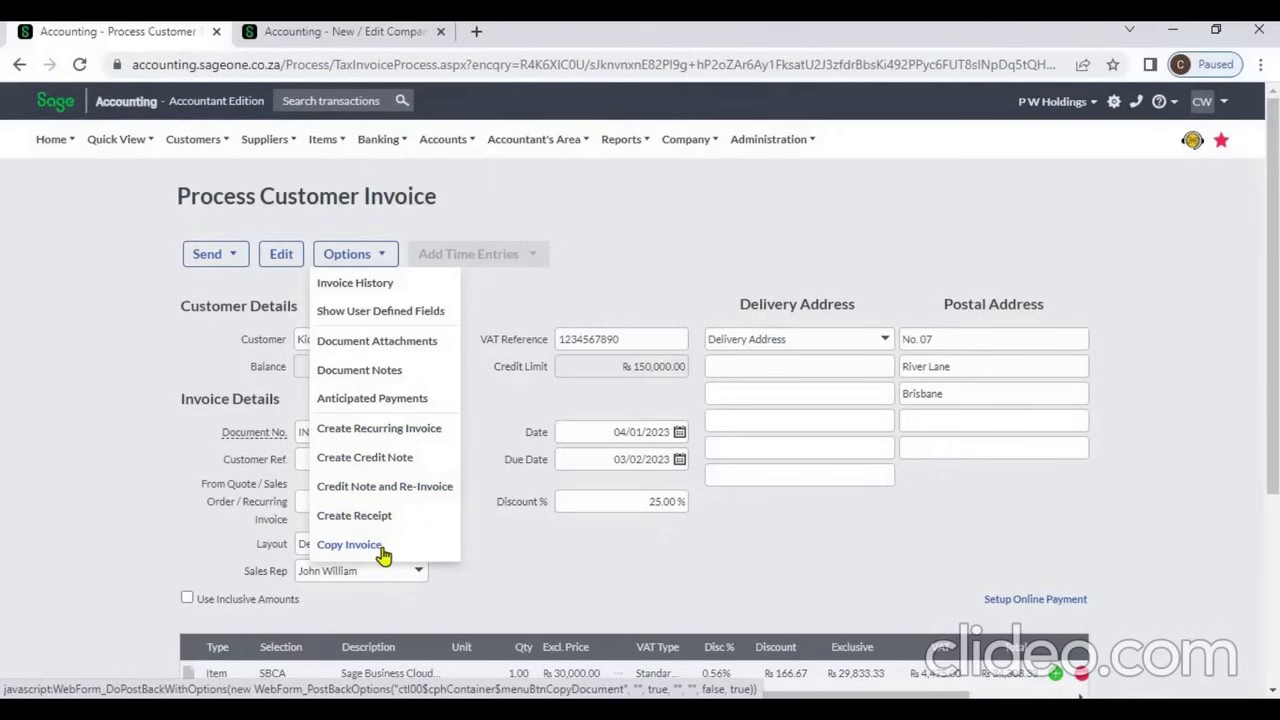
click(153, 279)
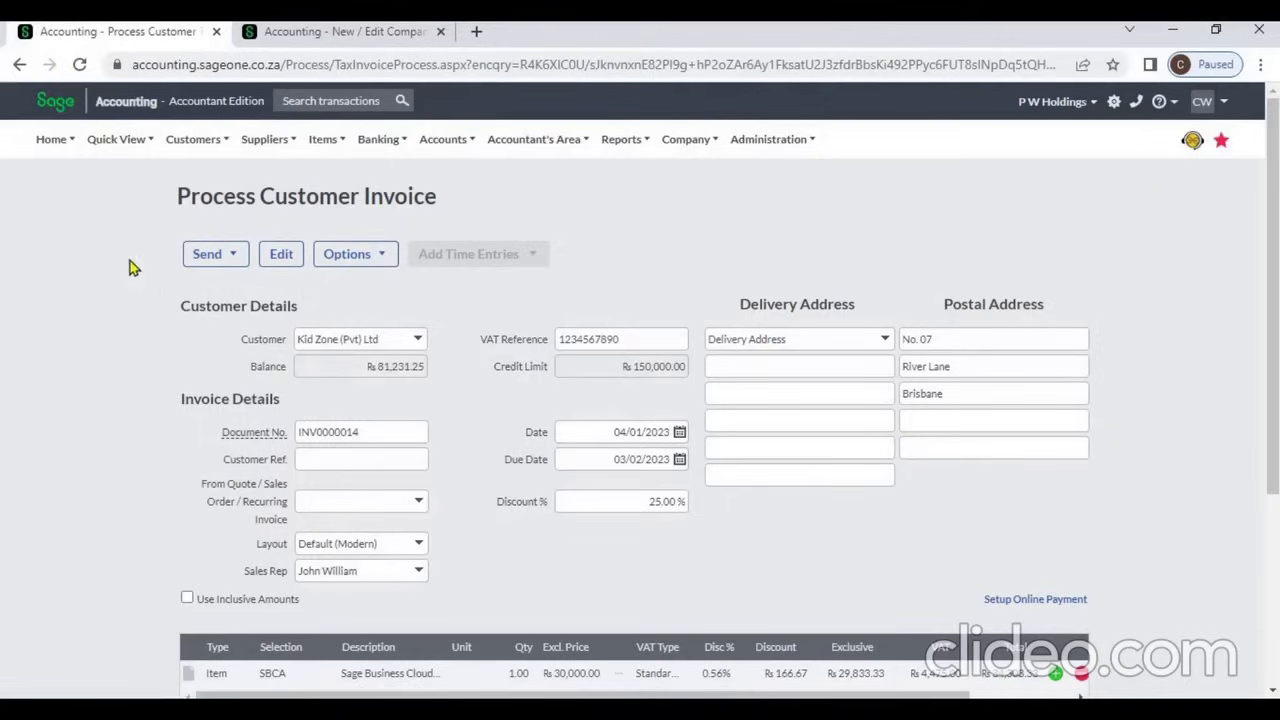
click(55, 141)
click(238, 196)
In the Company Settings browser tab, go to Control User Access and open the permissions of the user with access to P W Holdings.
click(306, 37)
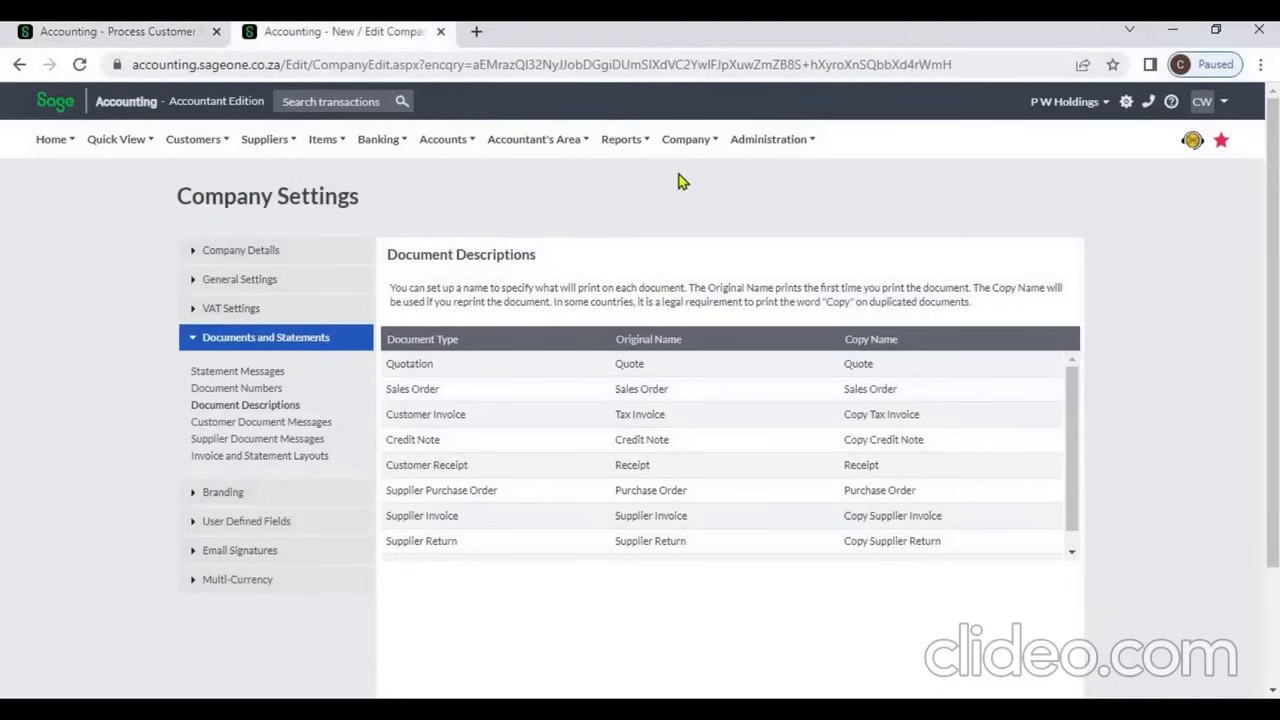
click(743, 146)
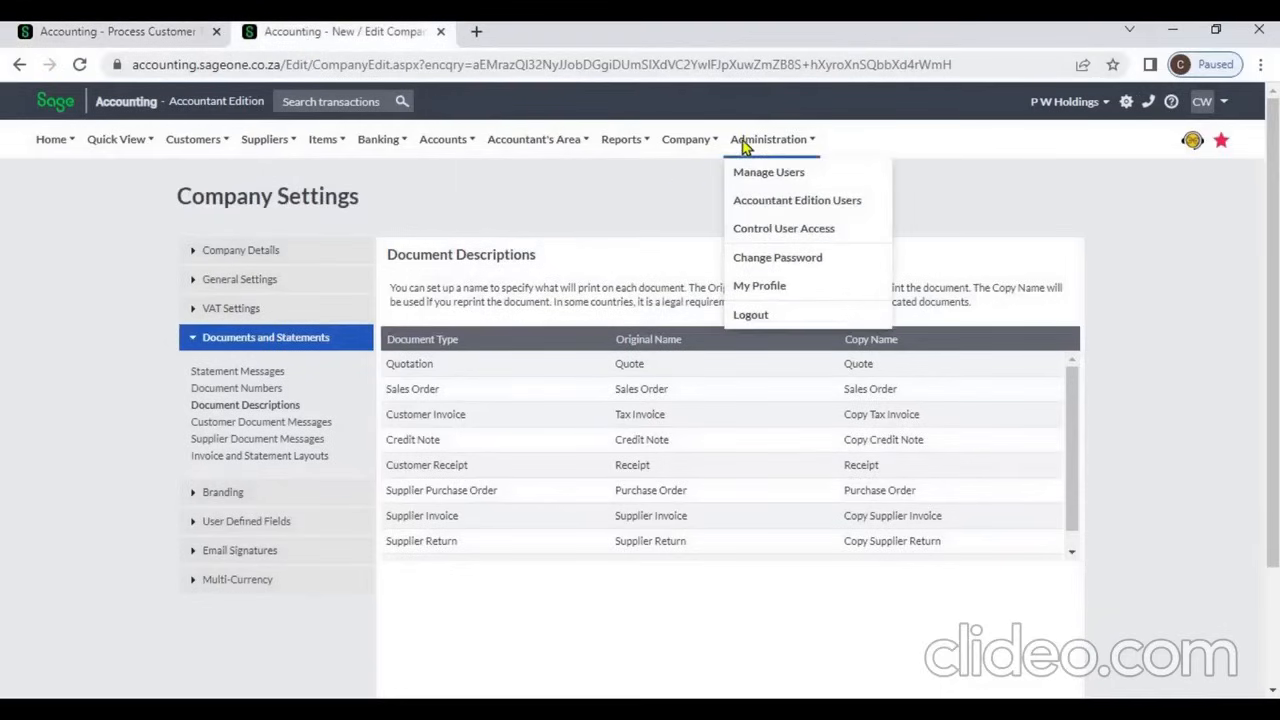
click(765, 233)
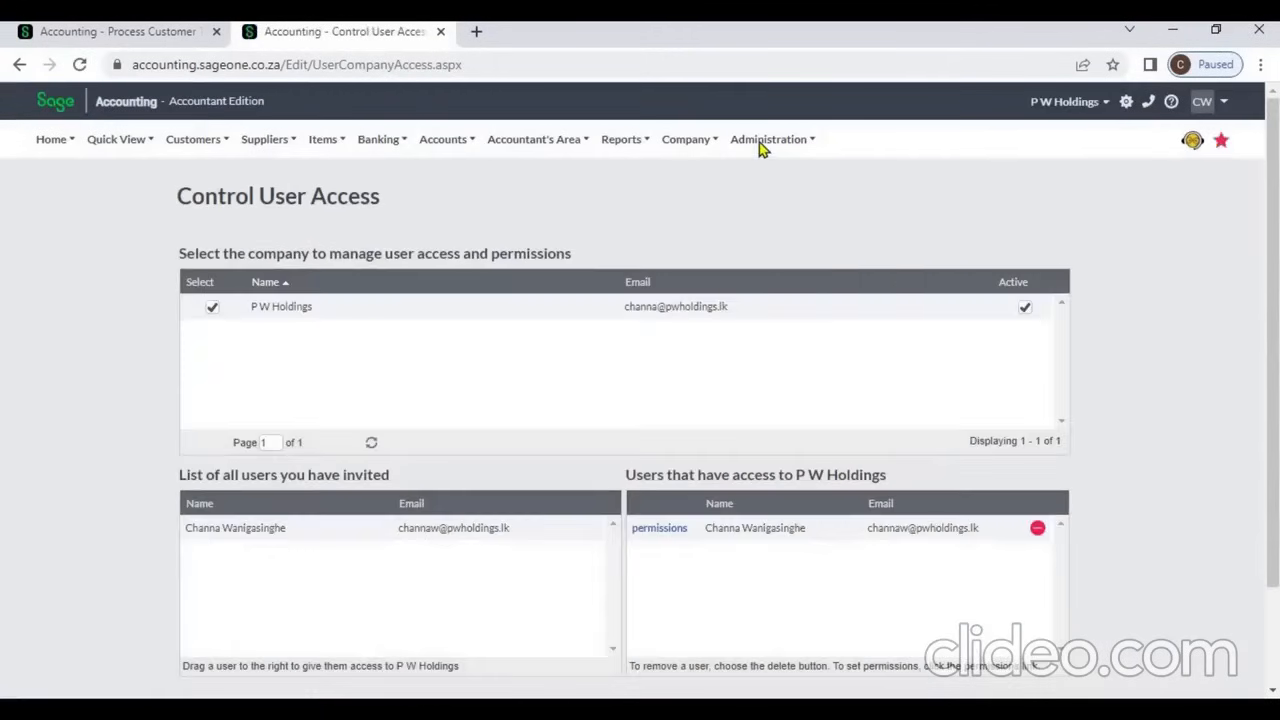
mouse_move(760, 150)
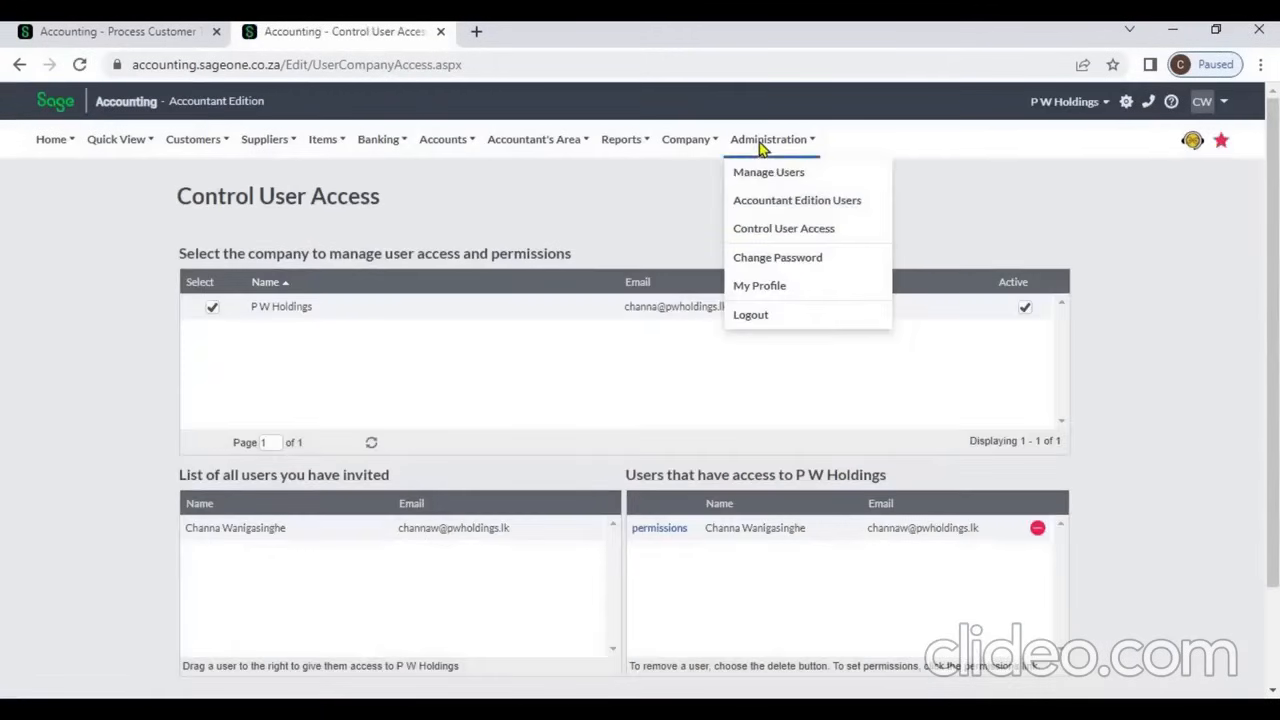
click(660, 528)
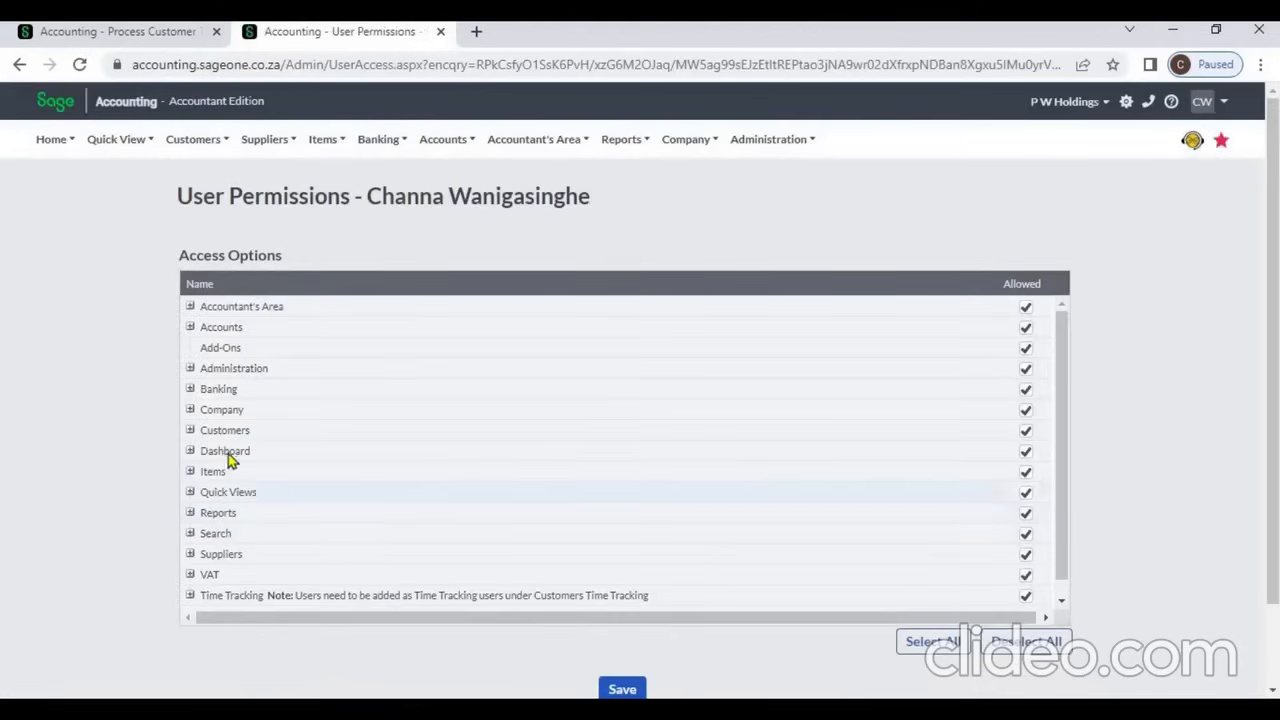
Allow "View GP on Invoices, Quotes and Sales Orders" under the Customer Tax Invoices permissions and save the user's permissions.
click(190, 432)
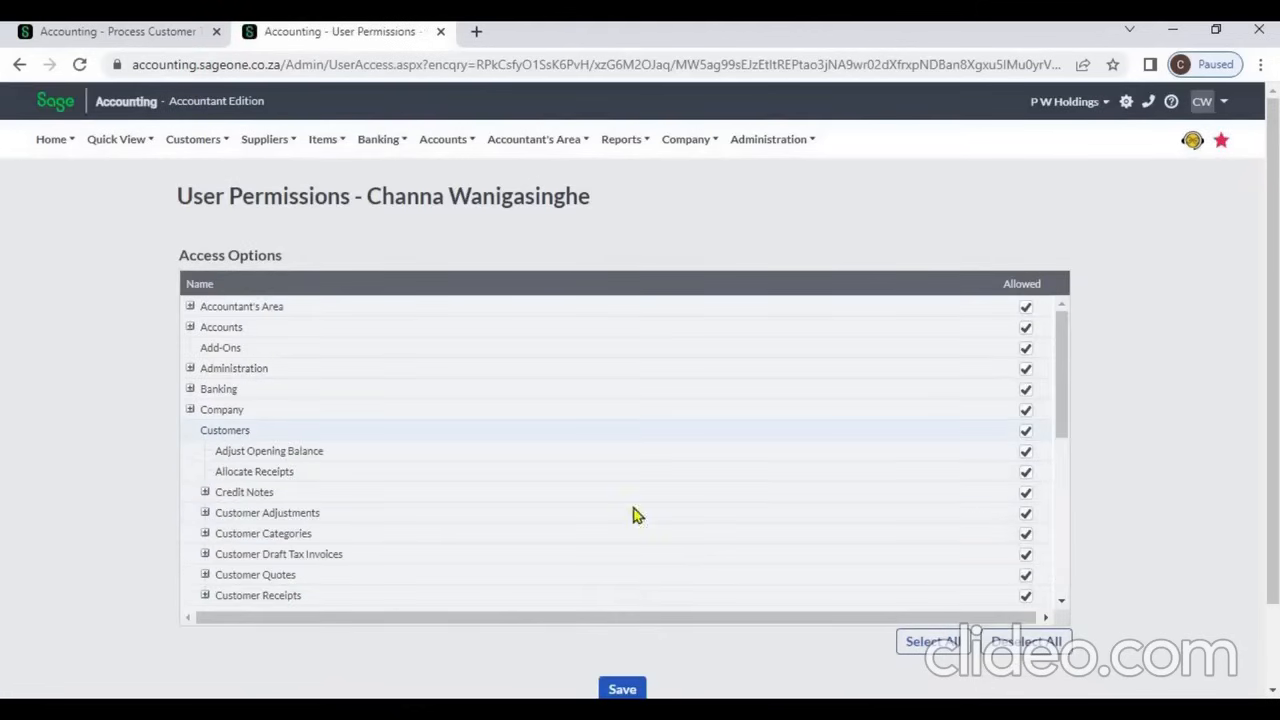
scroll(1066, 555, down, 3)
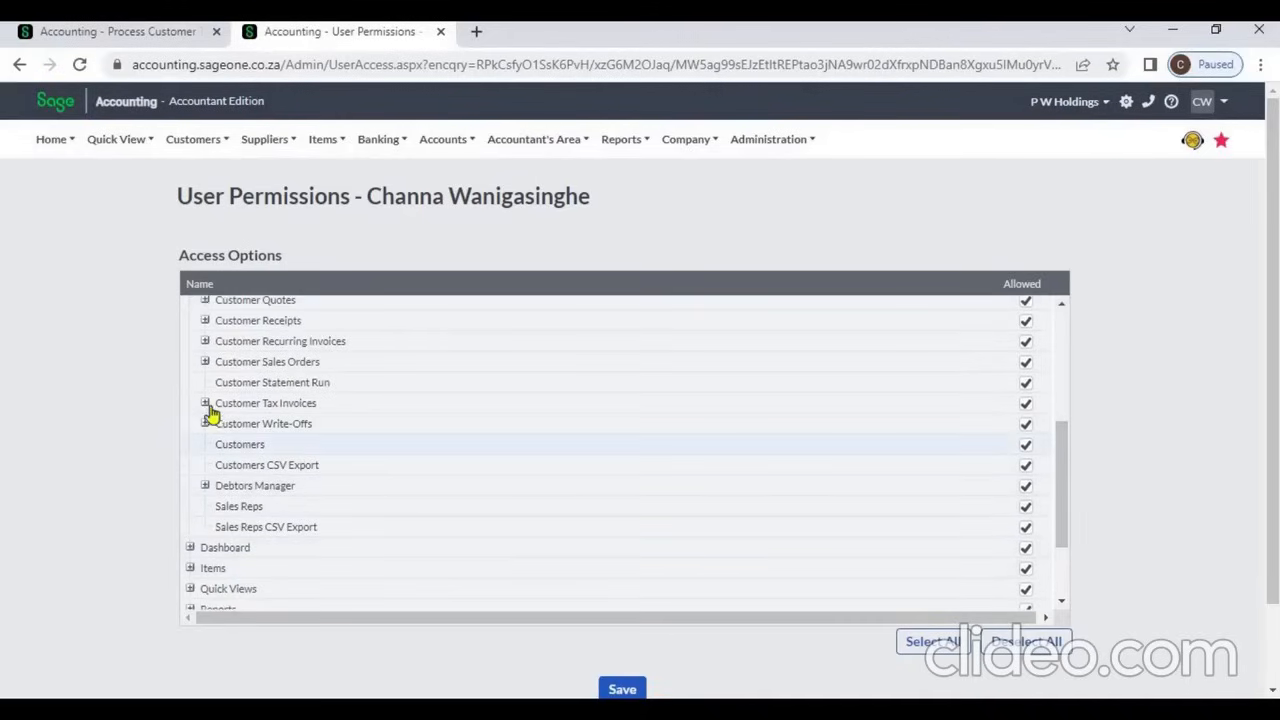
click(205, 405)
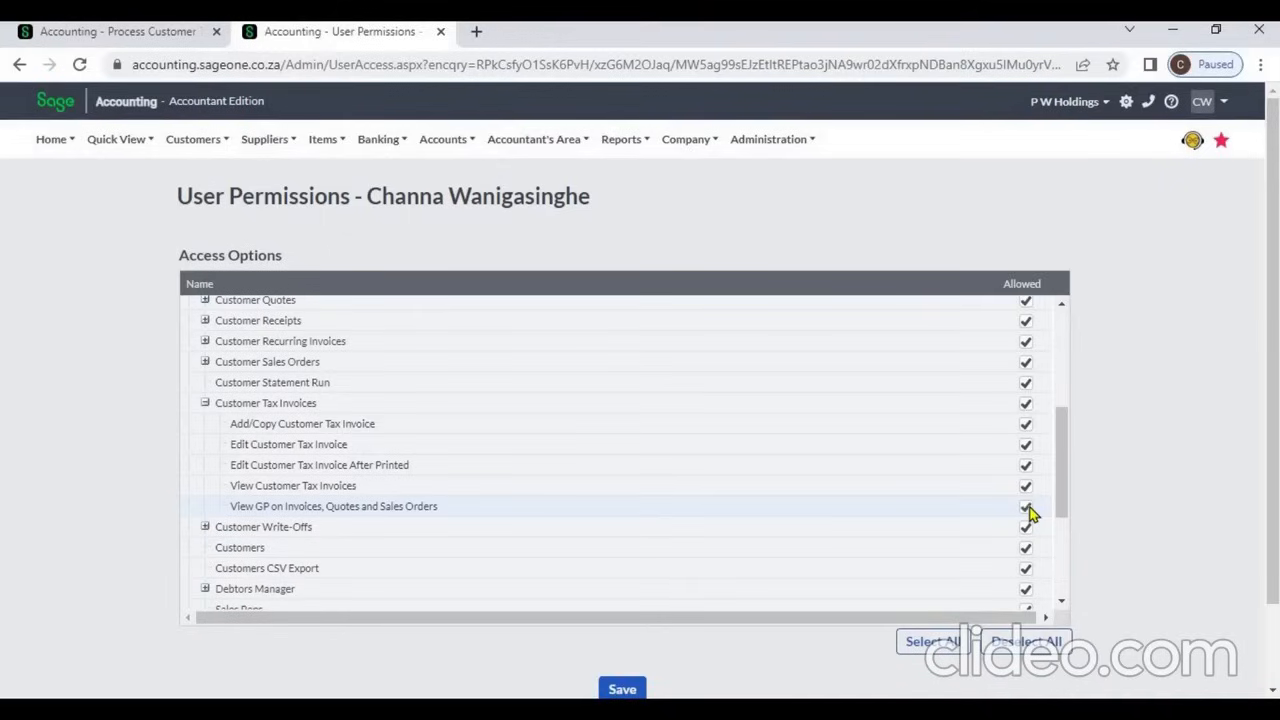
click(630, 688)
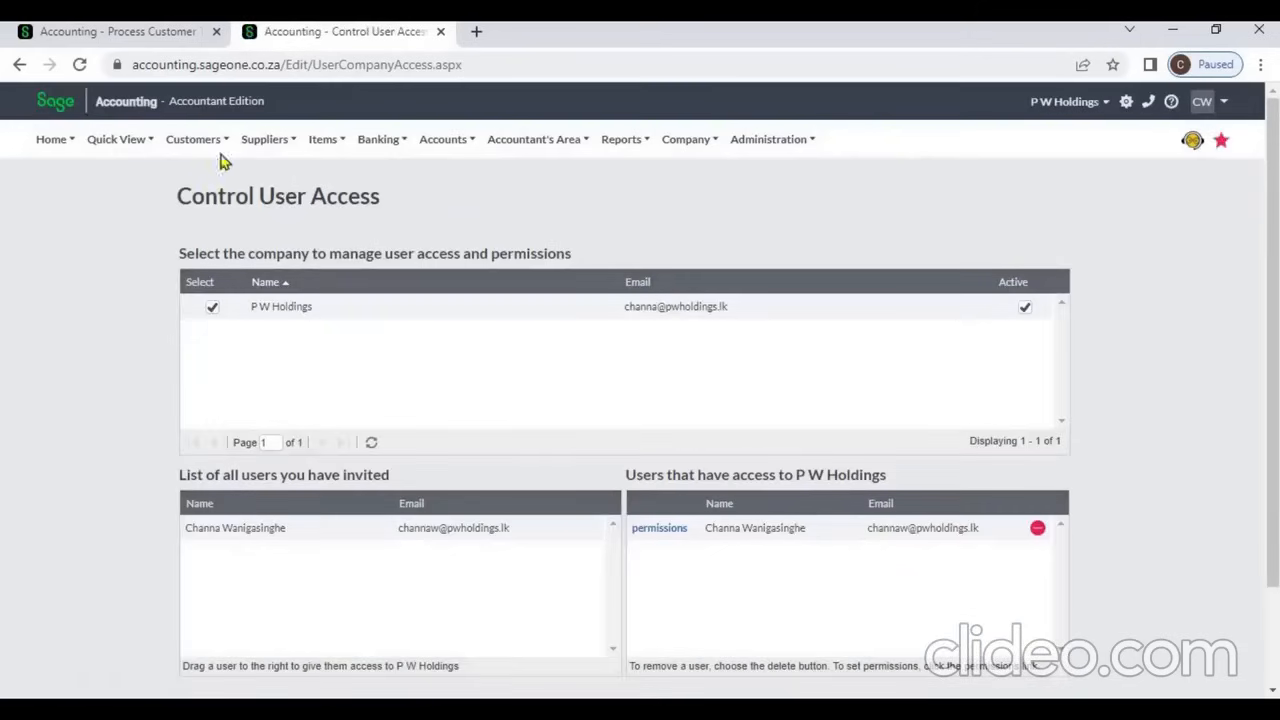
Open the Kid Zone (Pvt) Ltd invoice dated 04/01/2023 from the Customer Tax Invoices list.
click(206, 143)
mouse_move(210, 234)
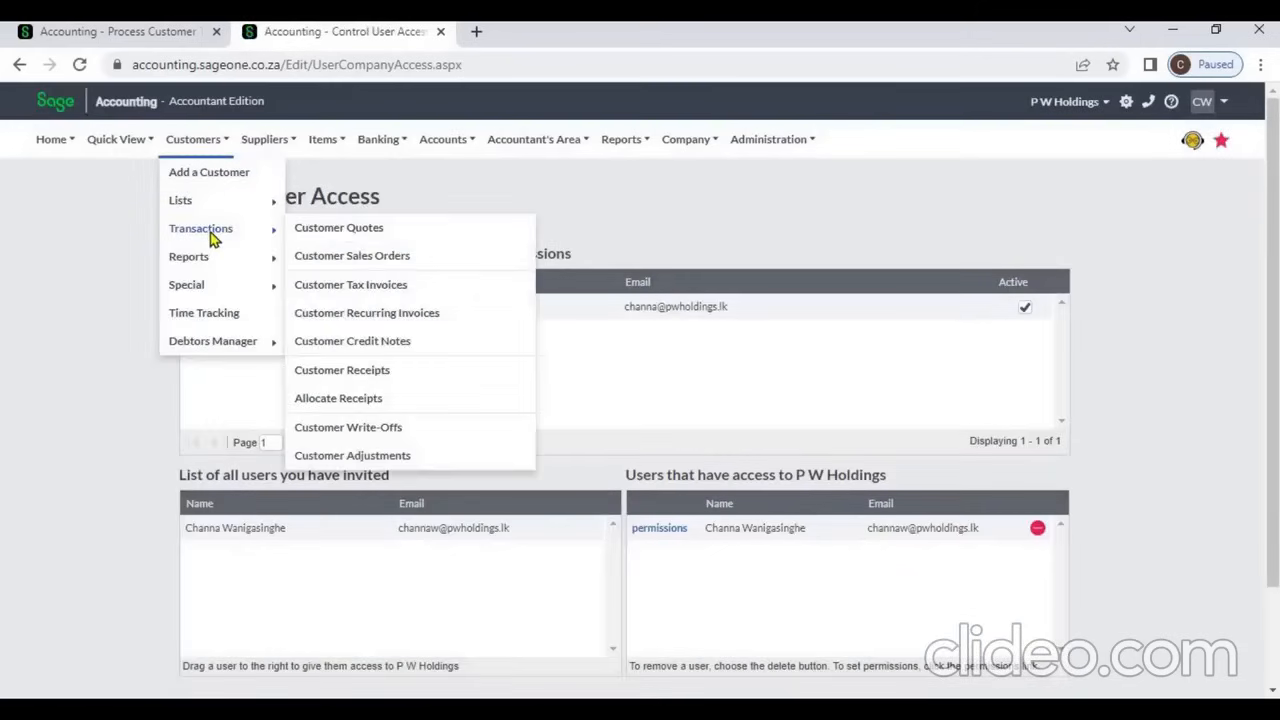
click(375, 288)
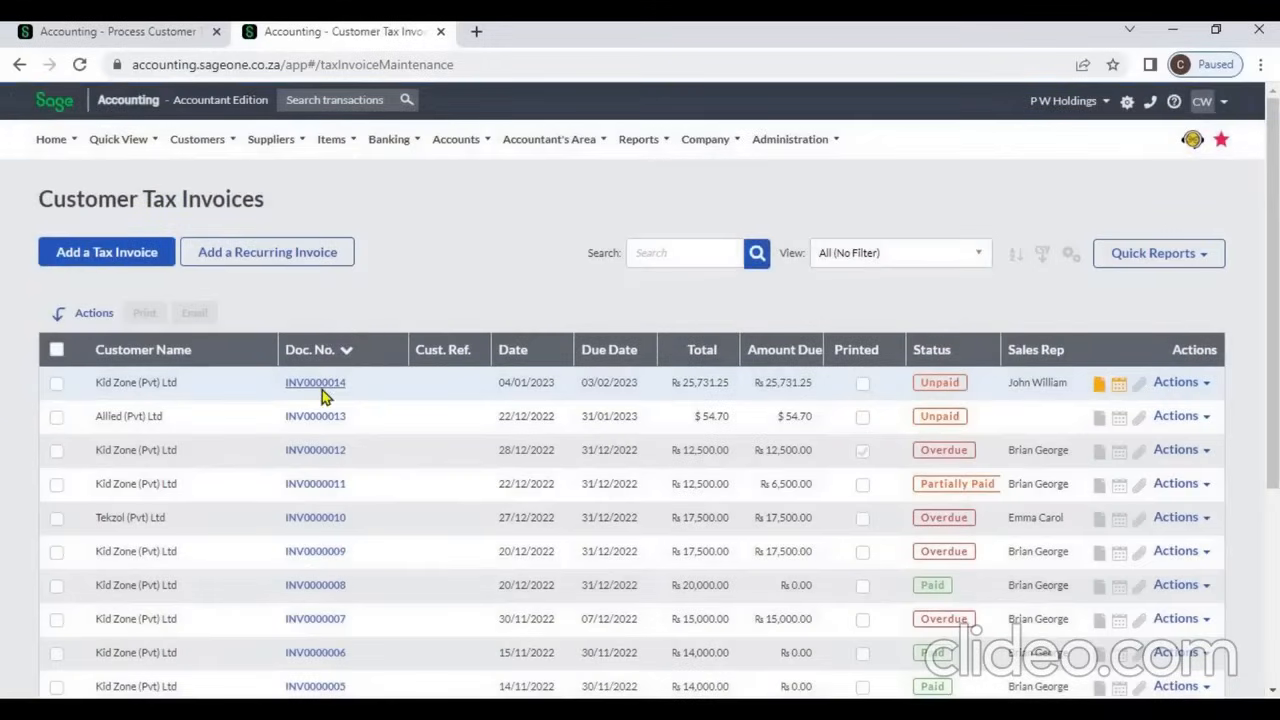
click(322, 389)
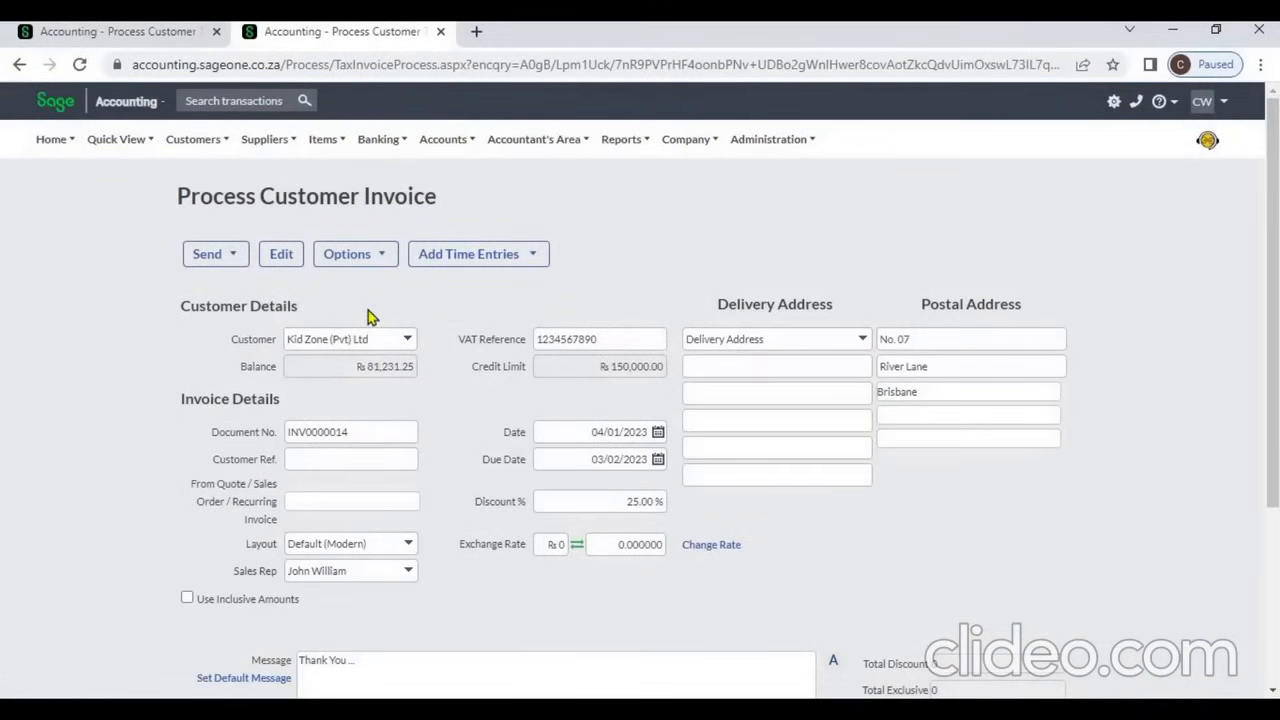
View the invoice's gross profit by average cost and by last cost, and return to the average cost view.
click(356, 256)
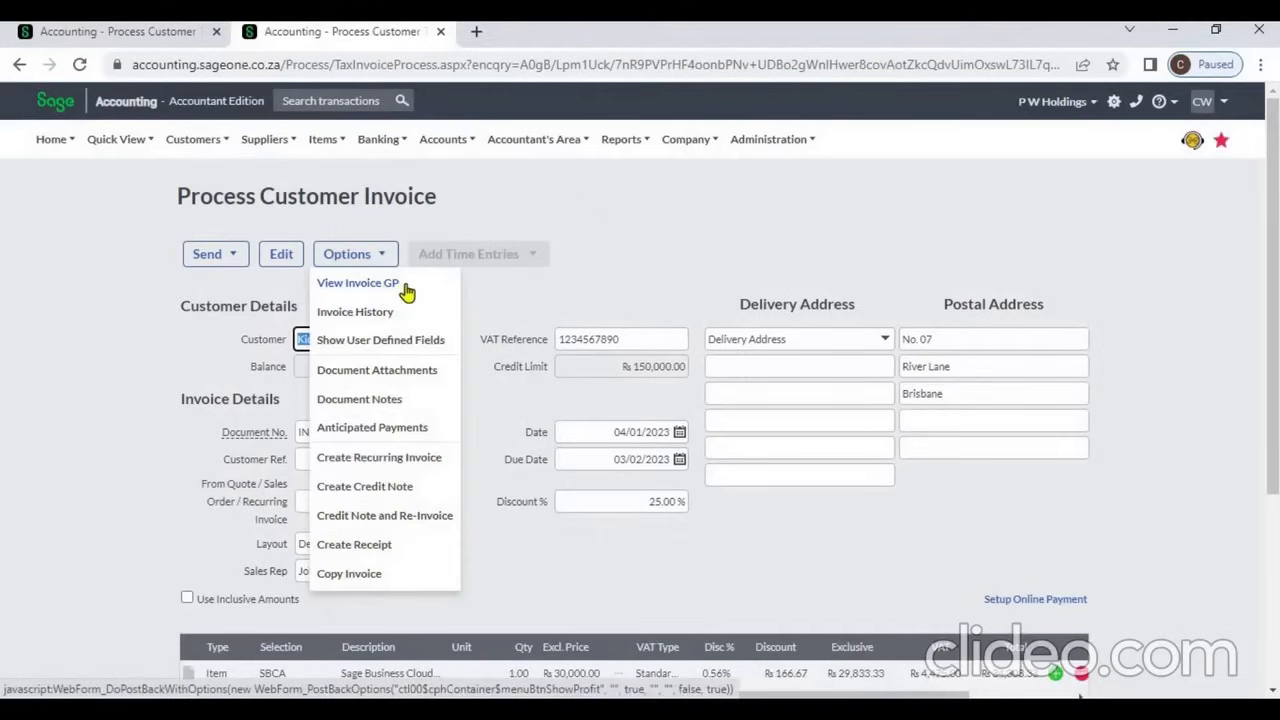
click(398, 287)
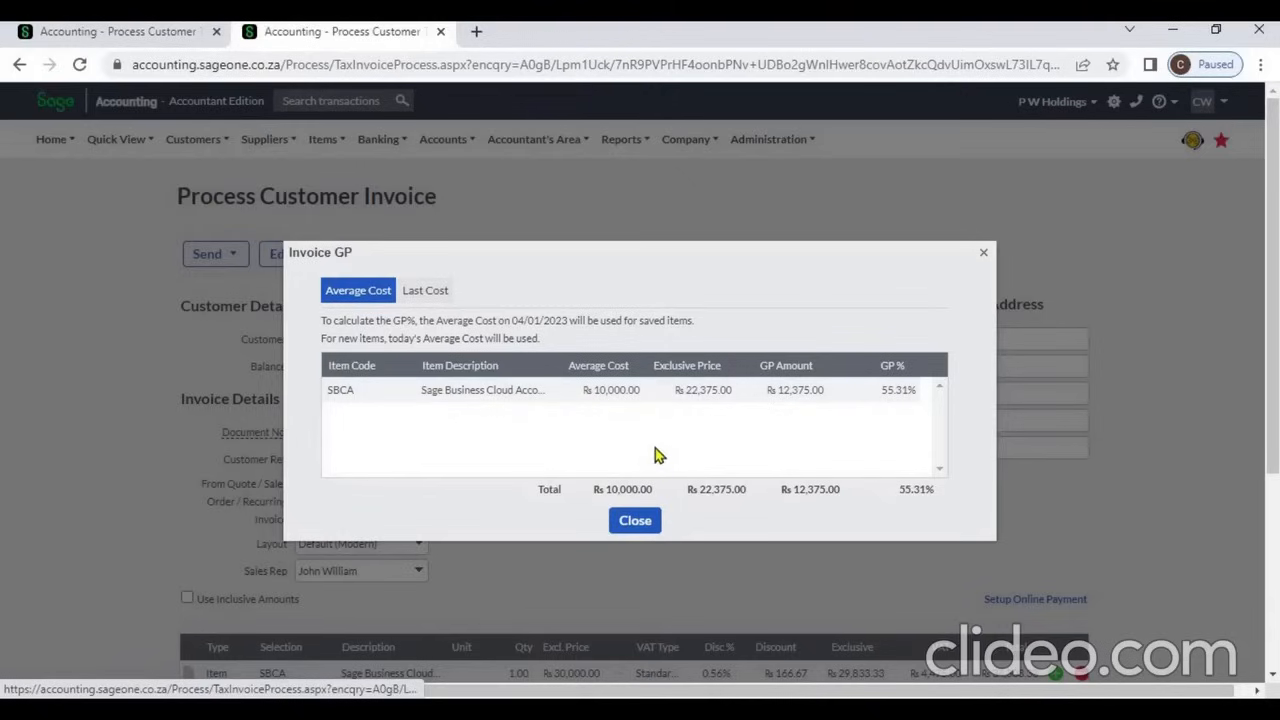
click(432, 292)
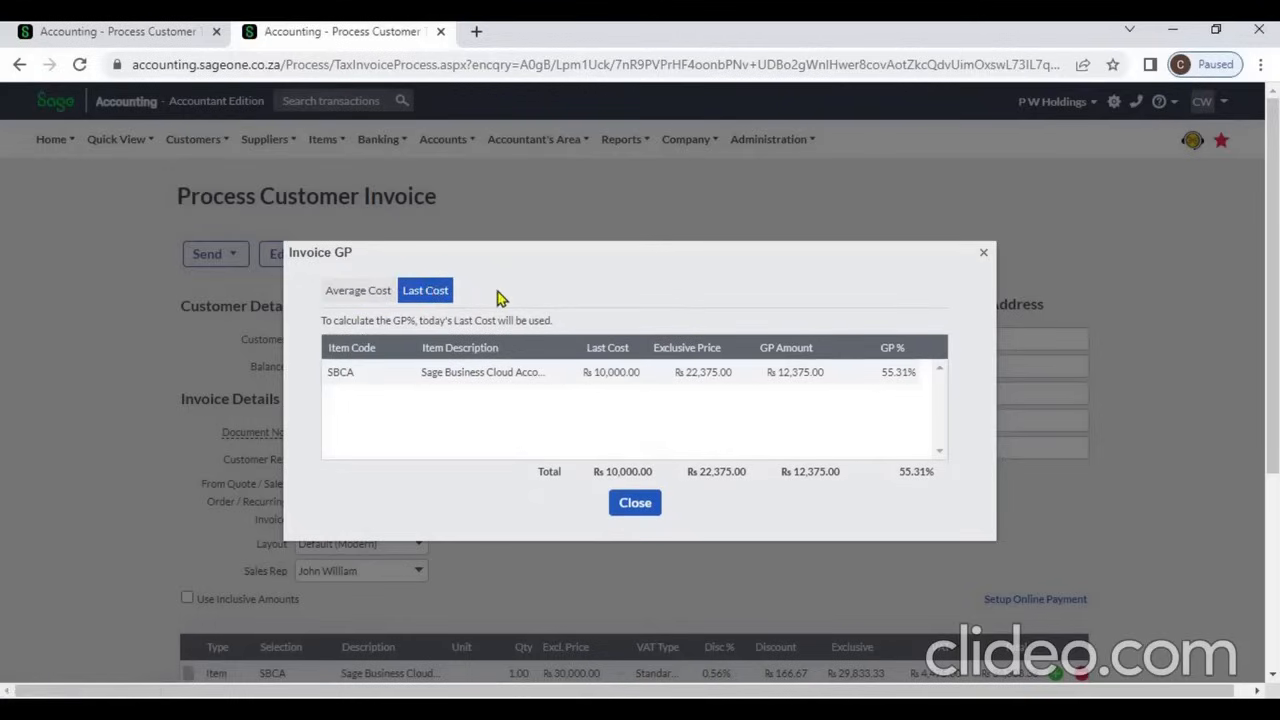
click(364, 298)
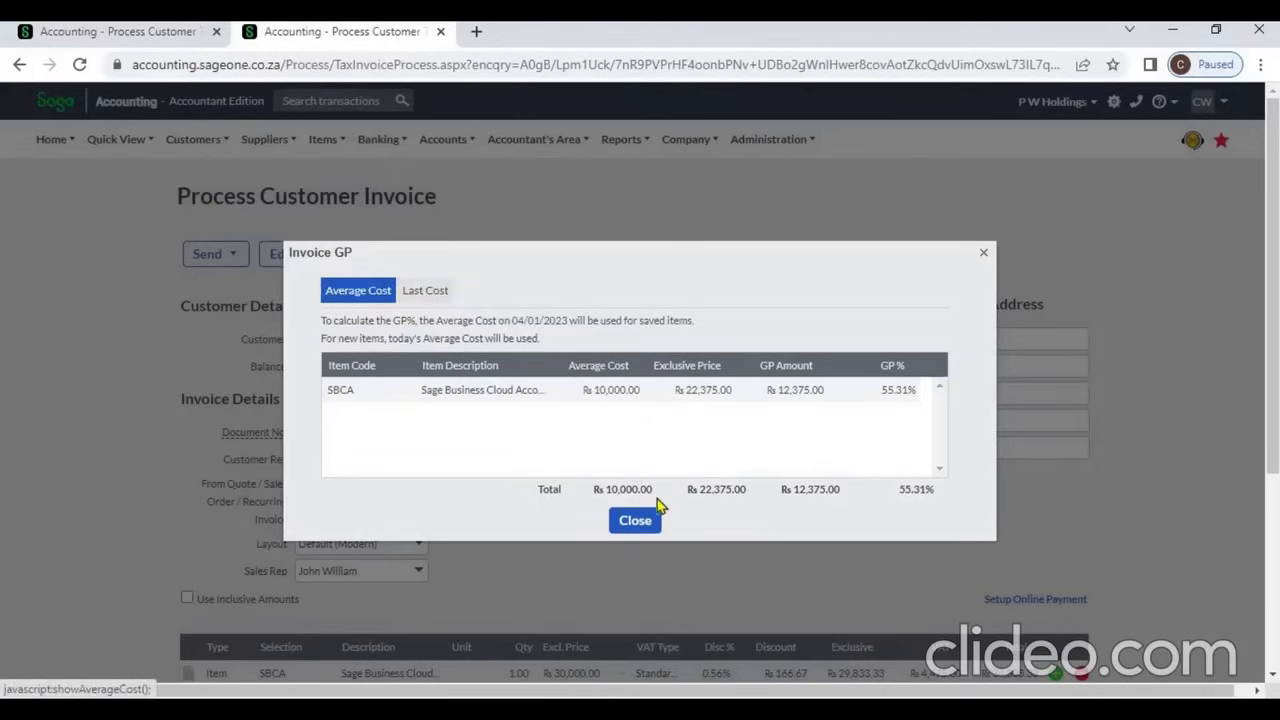
Return to the Customer Tax Invoices list and view the manual actions and document notes of the Kid Zone (Pvt) Ltd invoice dated 04/01/2023.
click(642, 522)
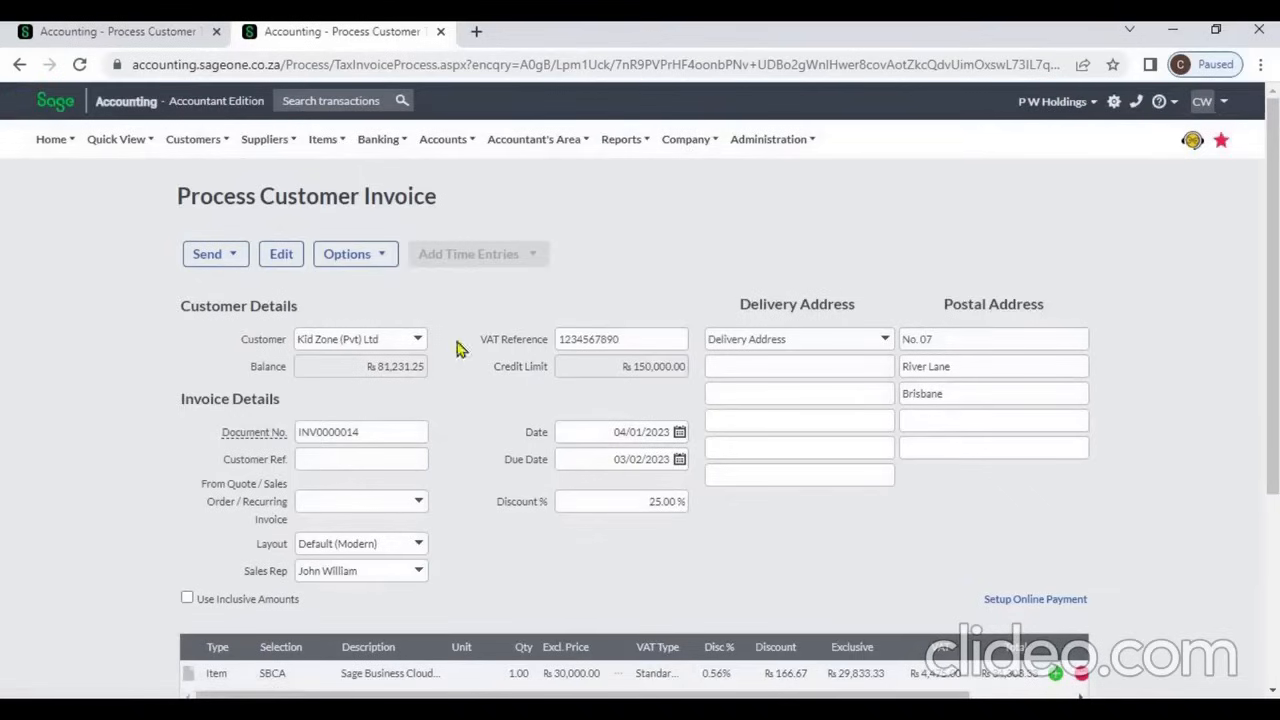
click(20, 65)
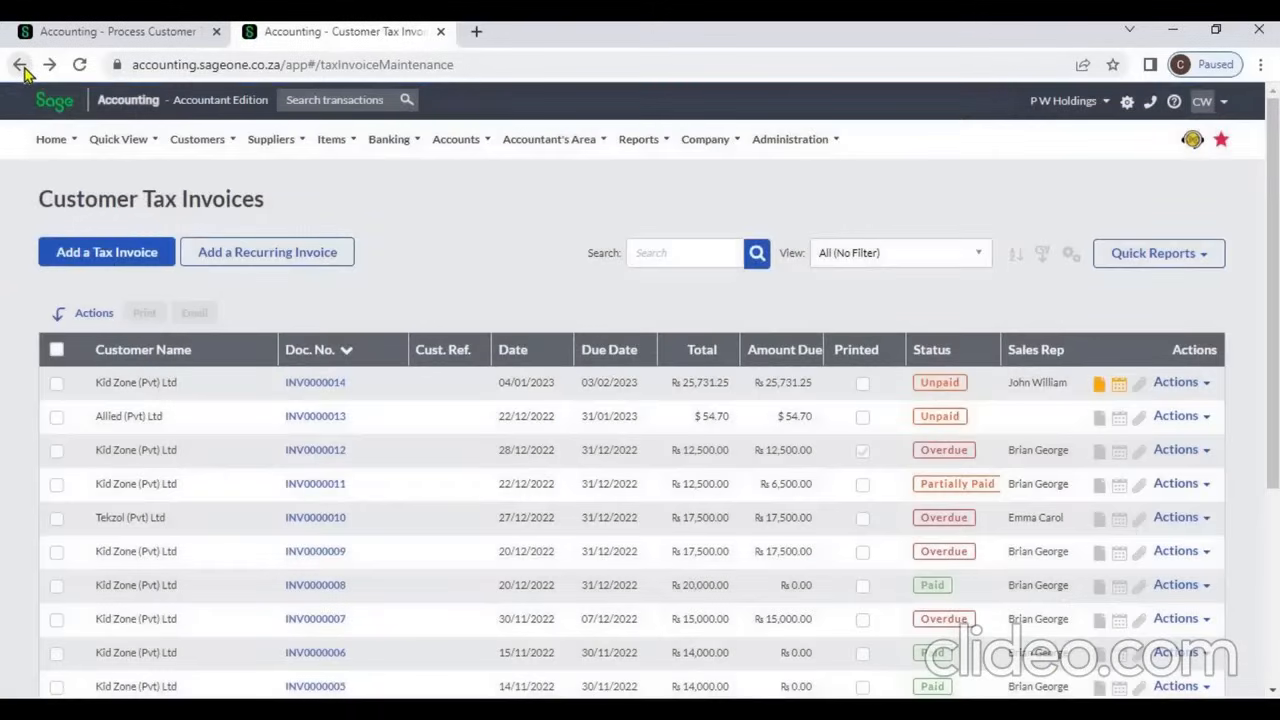
click(1120, 392)
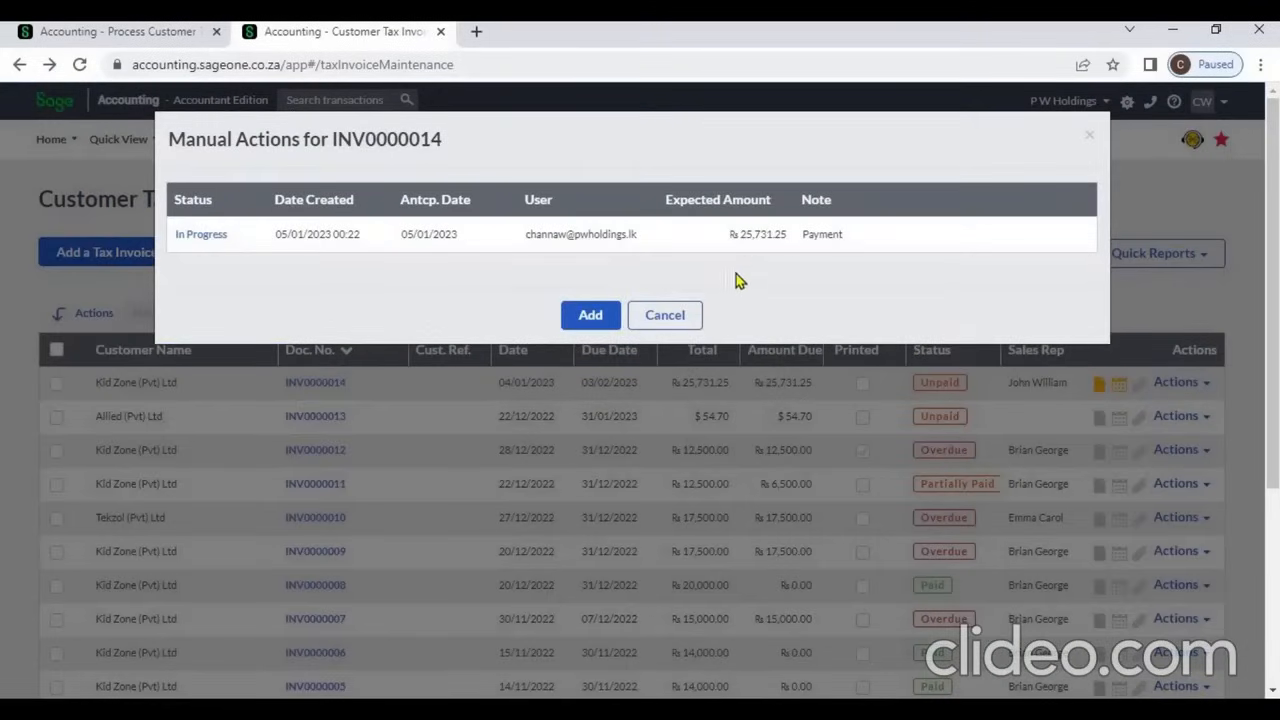
click(692, 315)
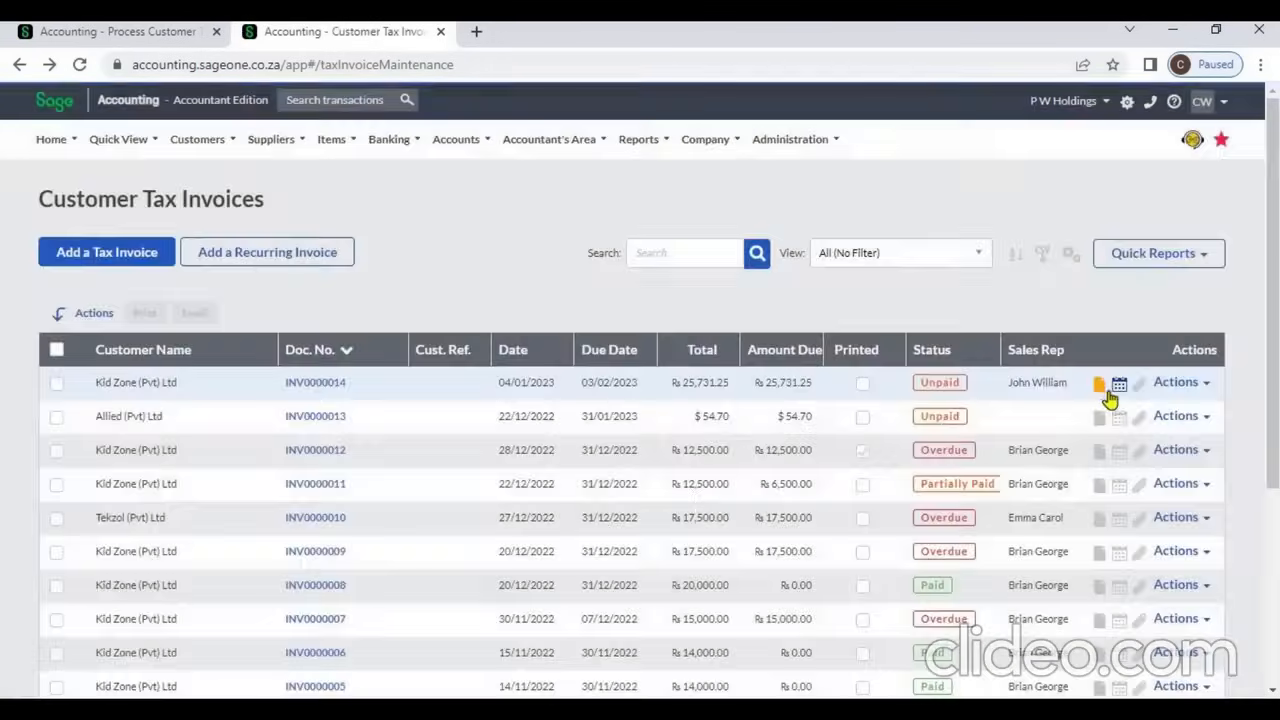
click(1102, 388)
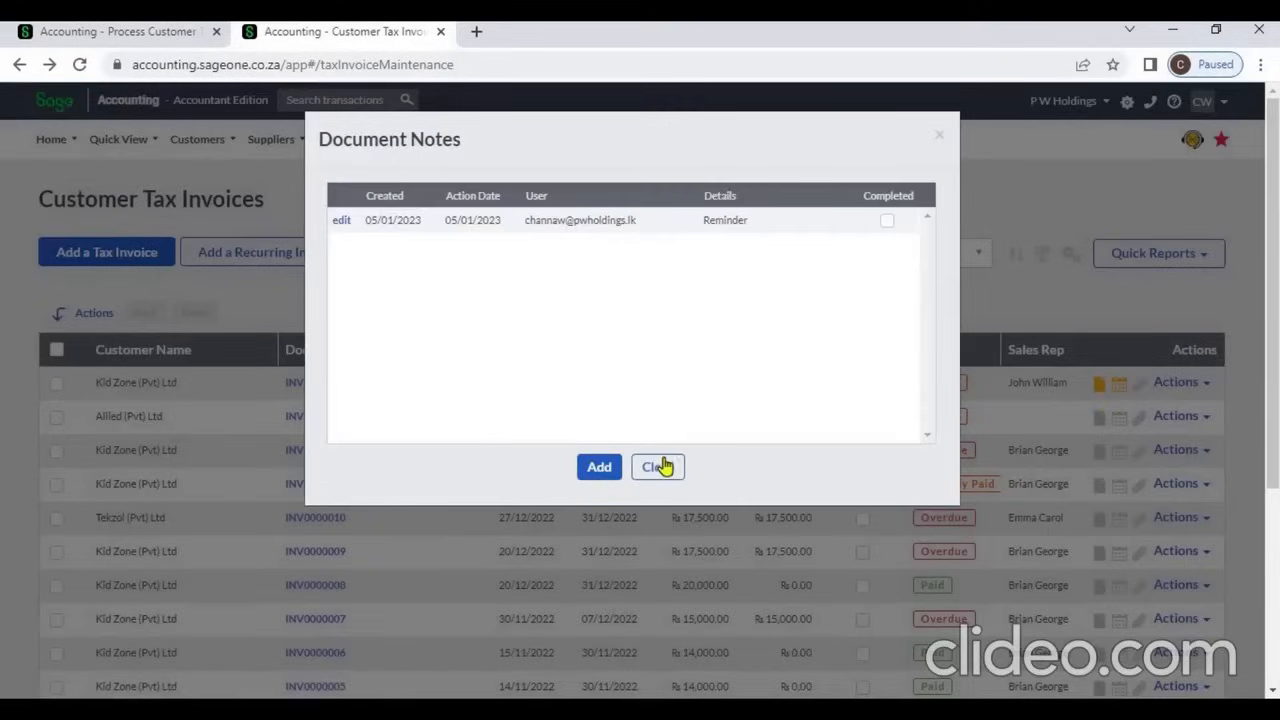
click(662, 467)
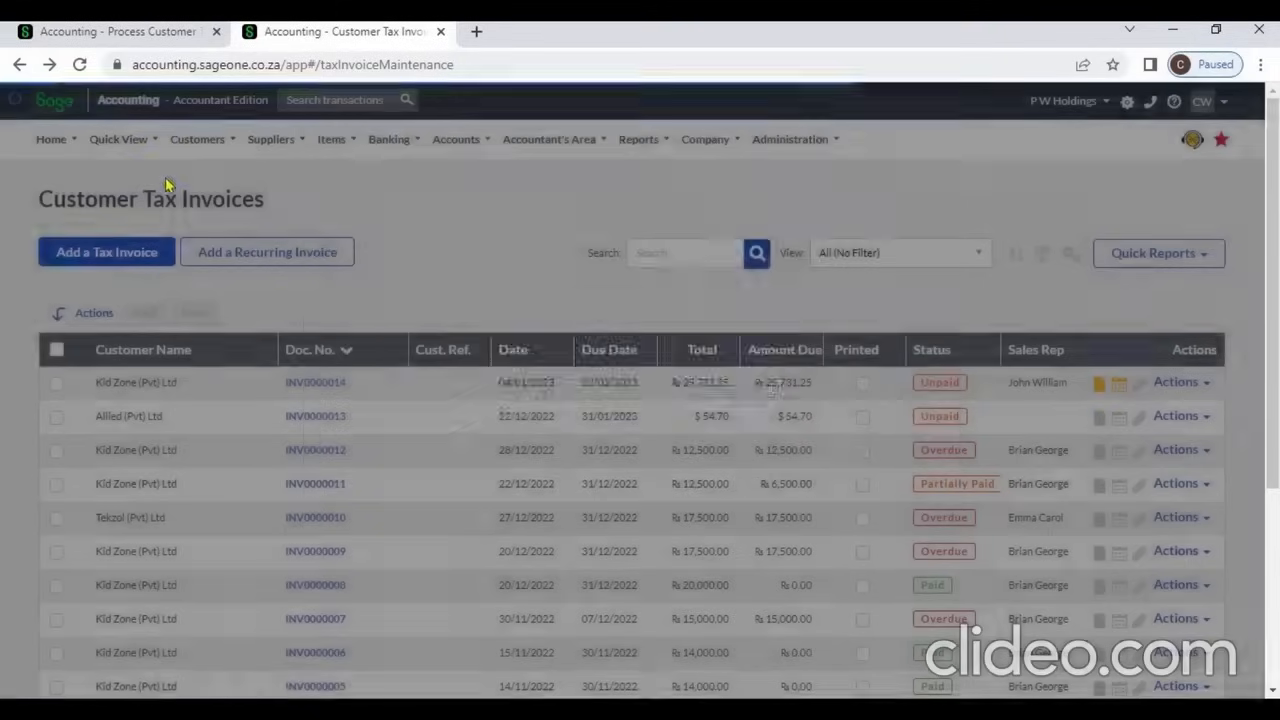
On the Dashboard, examine the To Do List's entries for customer anticipated payments and due customer document notes.
click(51, 145)
click(70, 178)
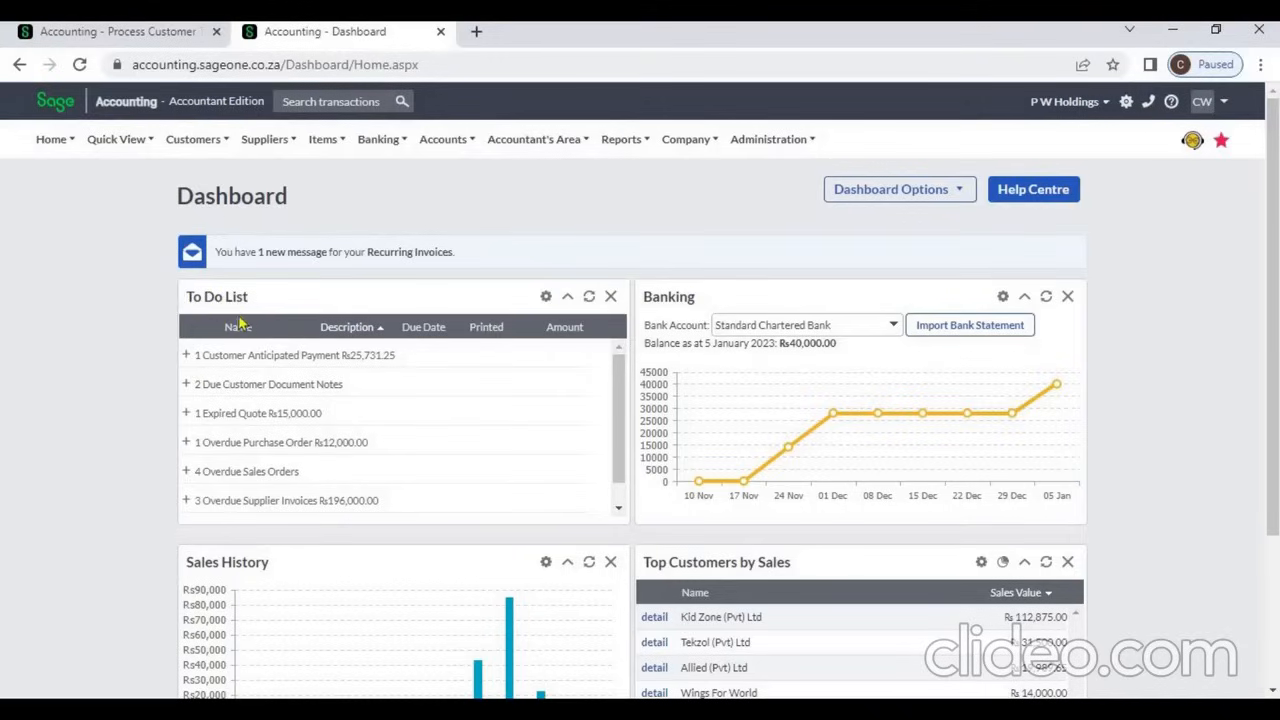
click(187, 357)
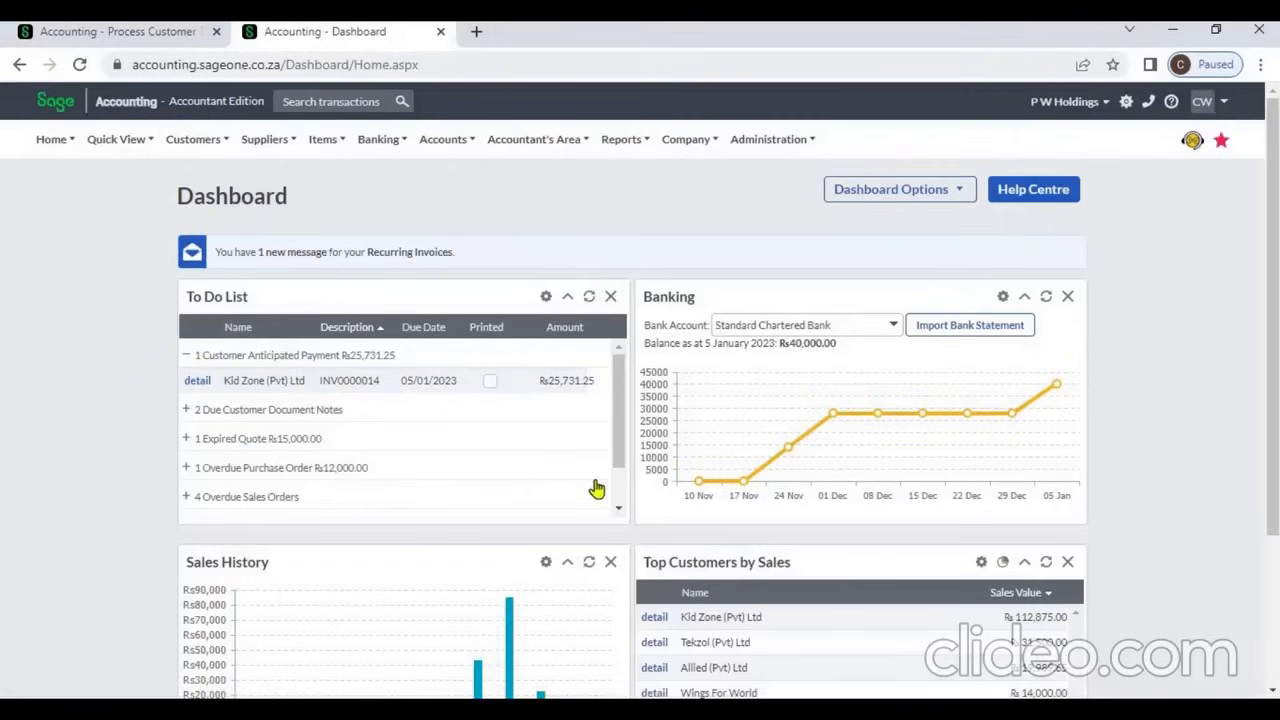
click(618, 510)
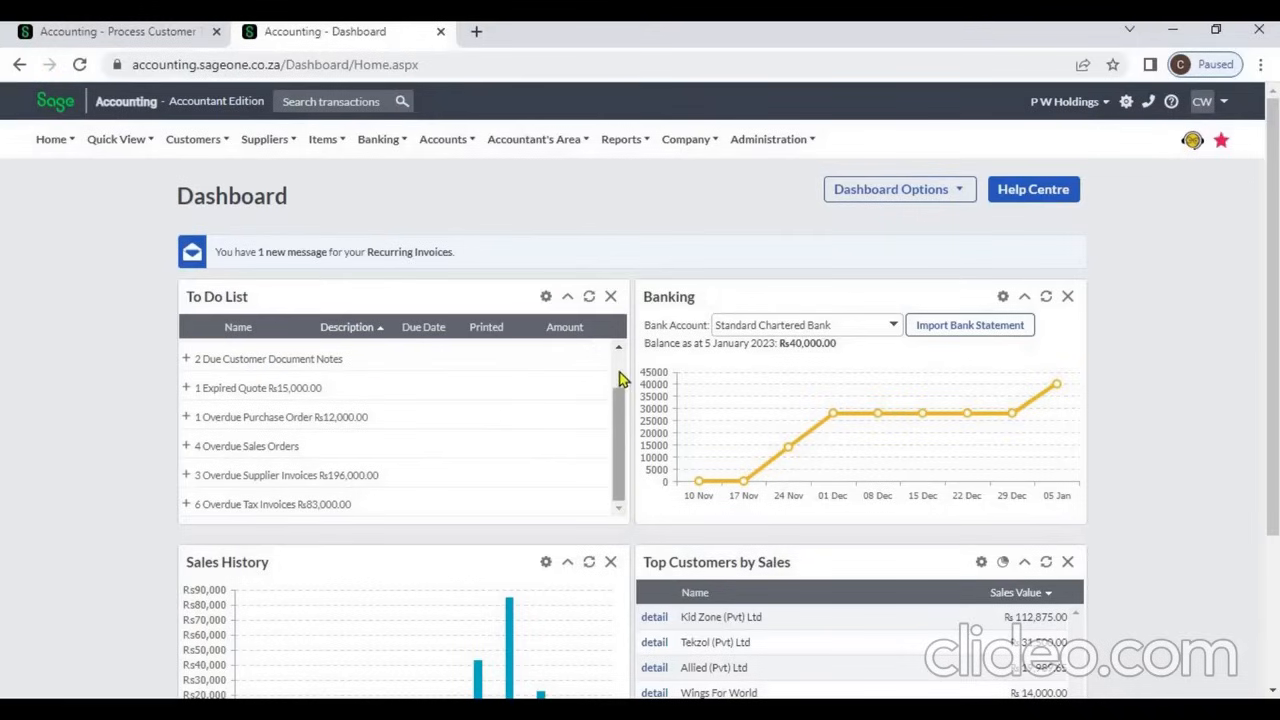
scroll(620, 378, up, 2)
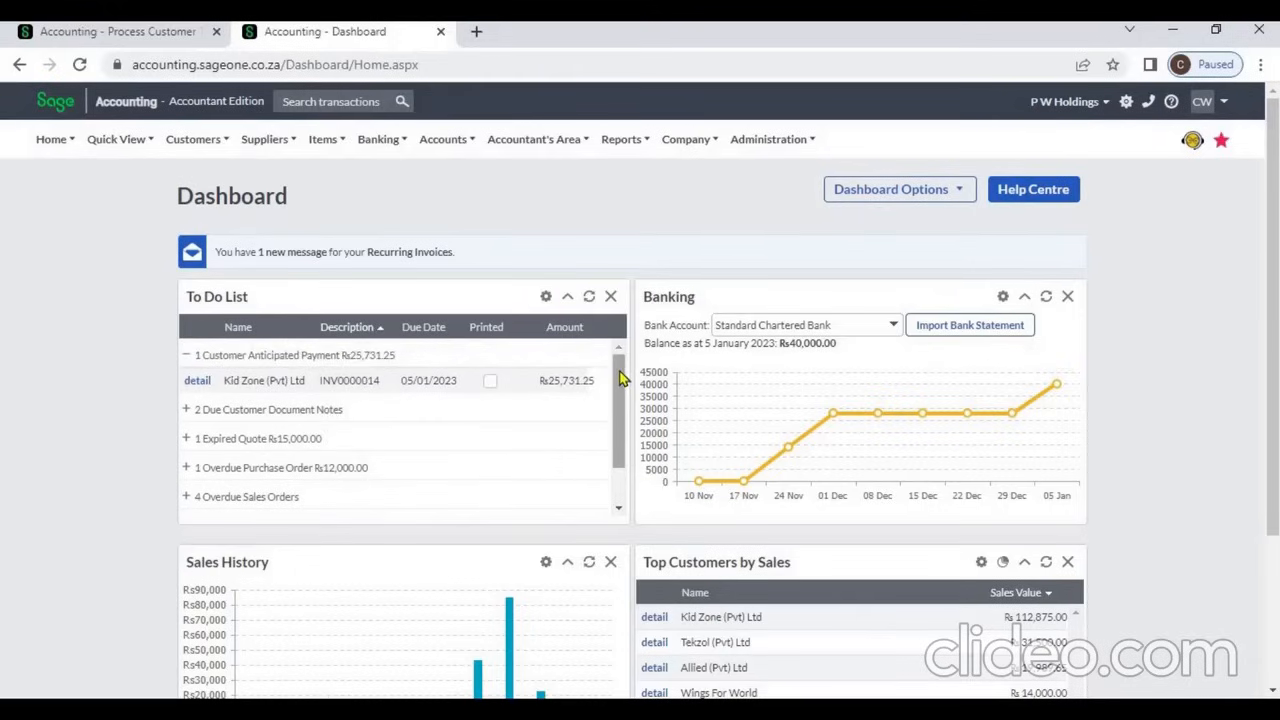
click(186, 410)
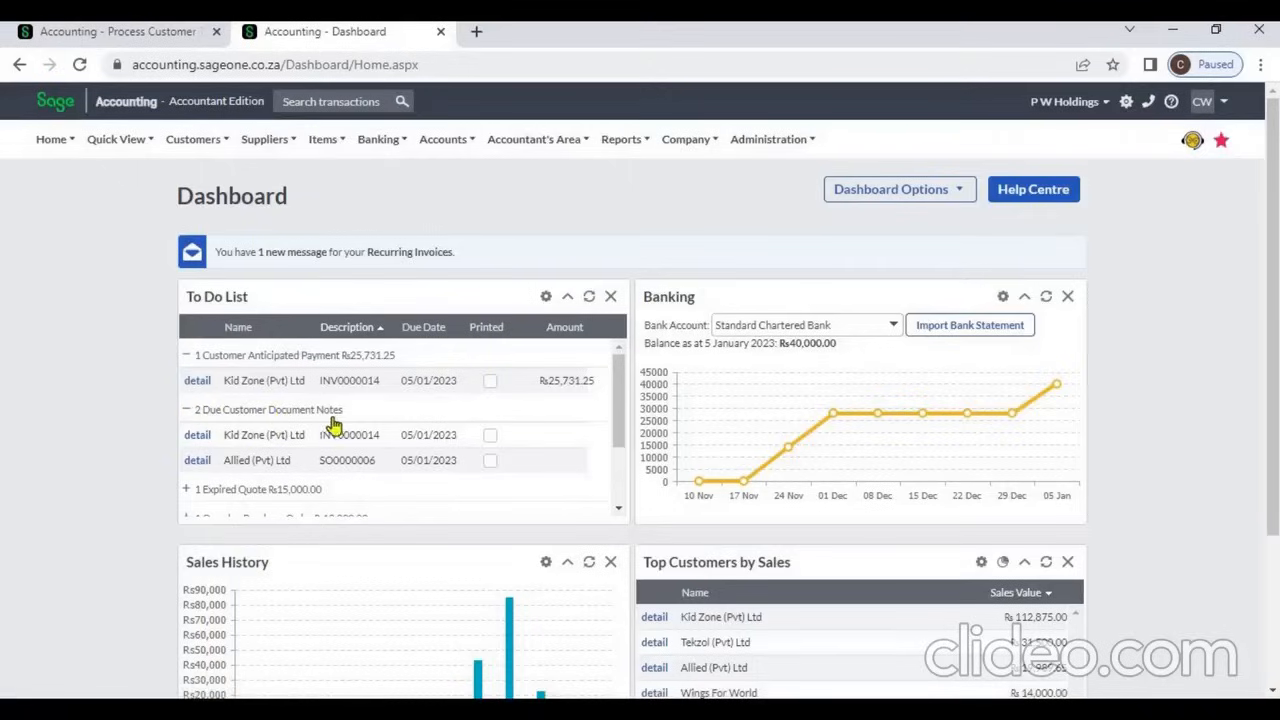
click(190, 410)
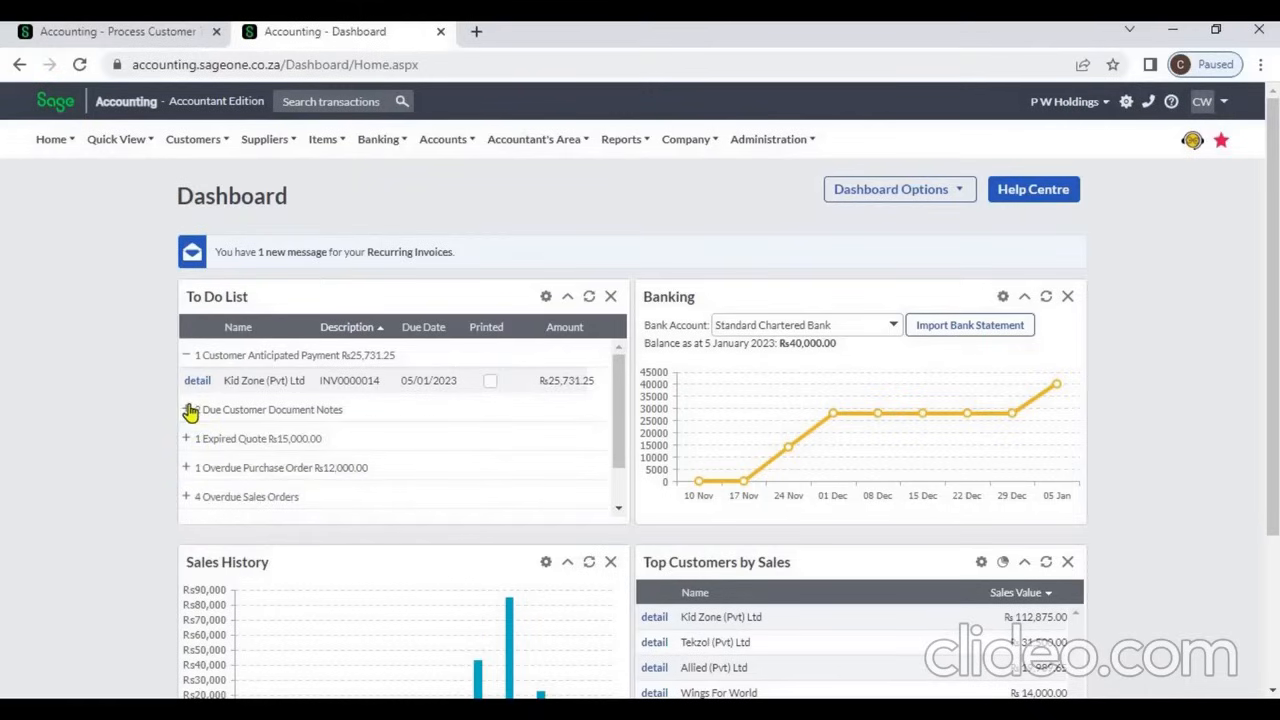
click(190, 357)
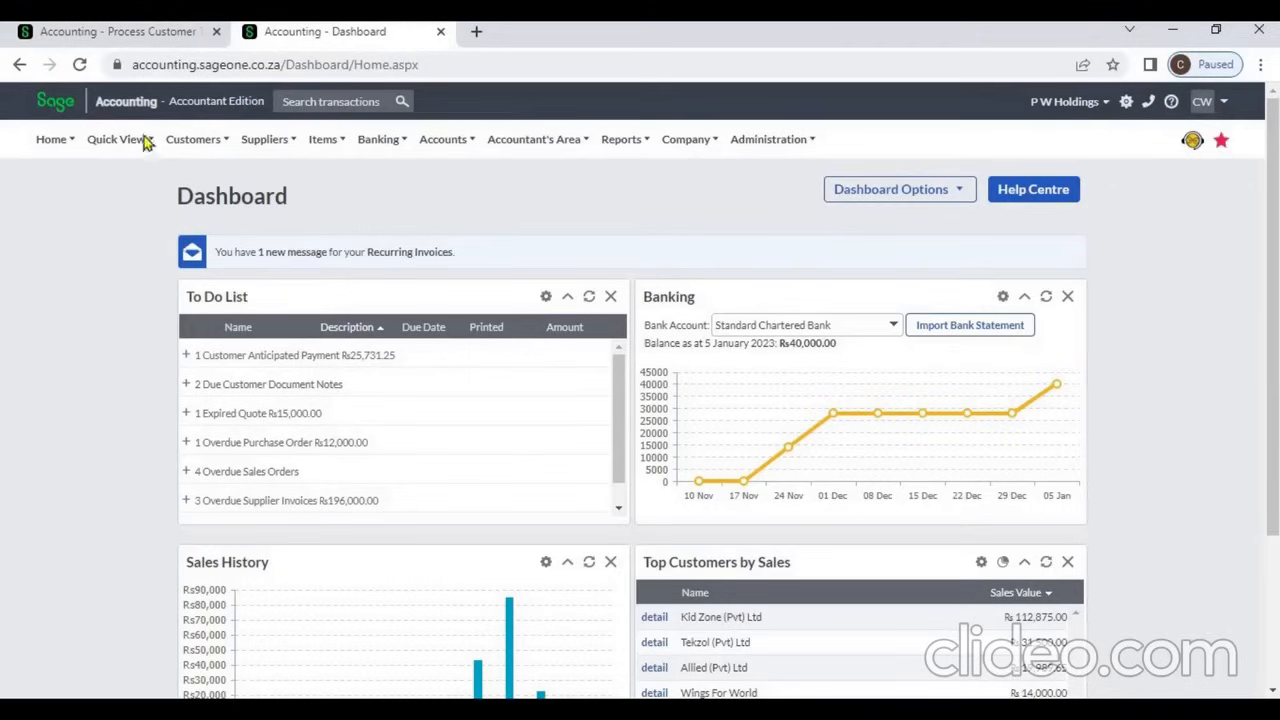
Switch to the Process Customer Invoice browser tab and go to the Customer Quotes list.
click(140, 35)
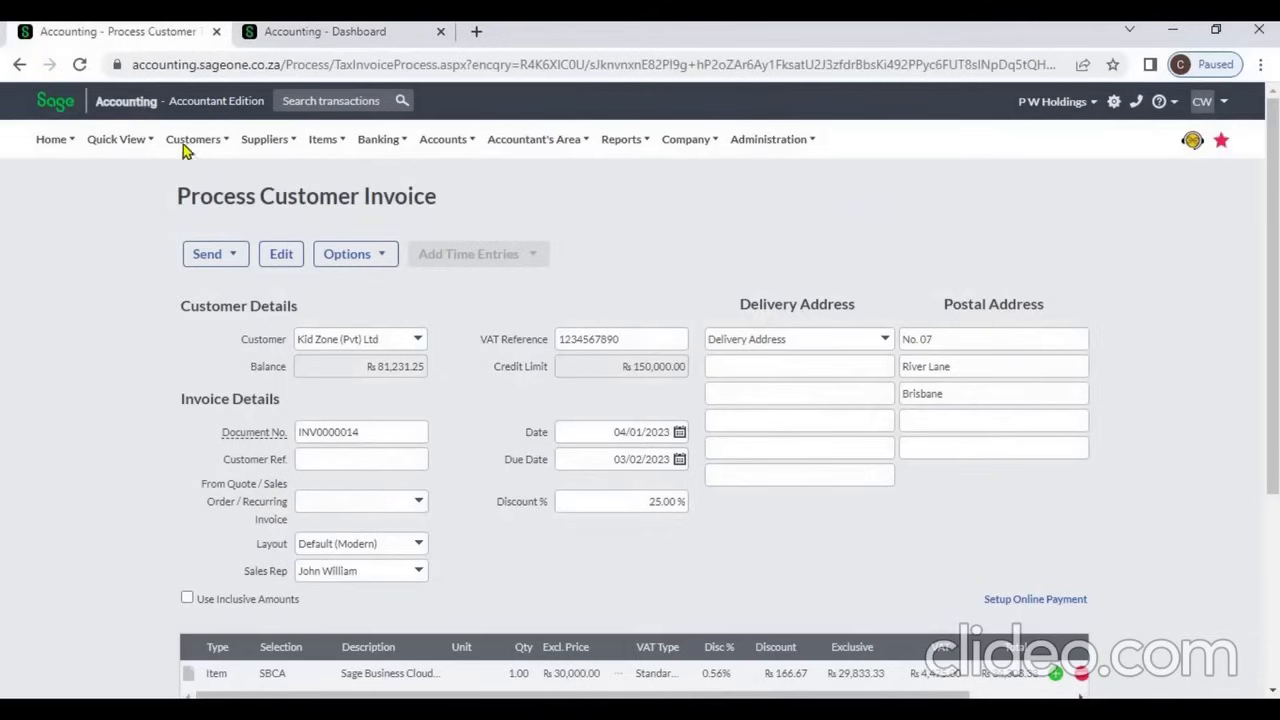
mouse_move(199, 141)
mouse_move(210, 229)
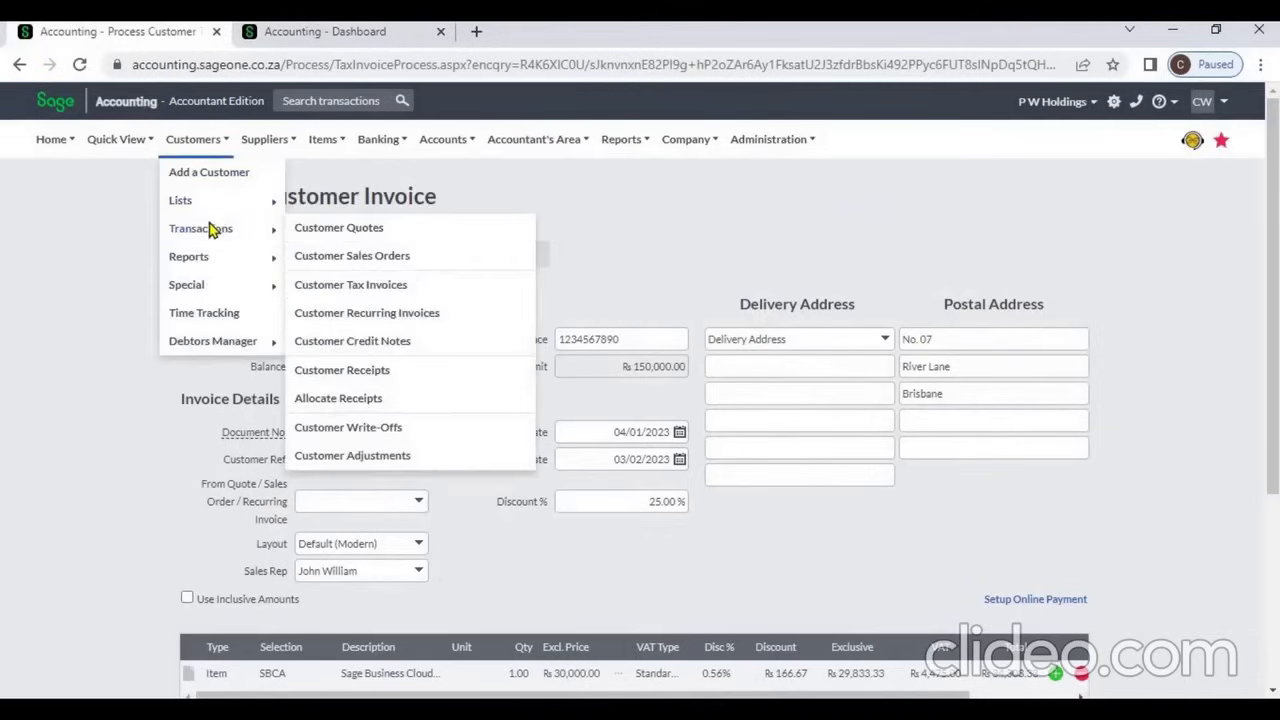
click(338, 234)
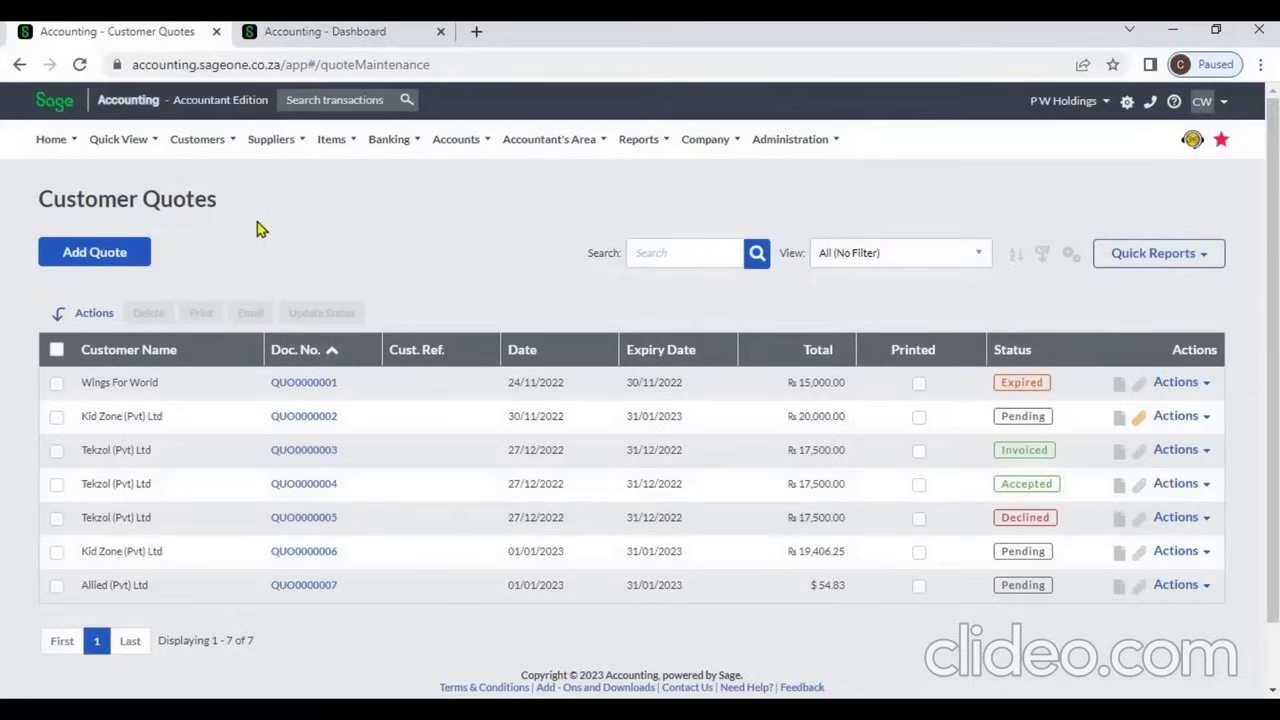
click(200, 142)
mouse_move(213, 250)
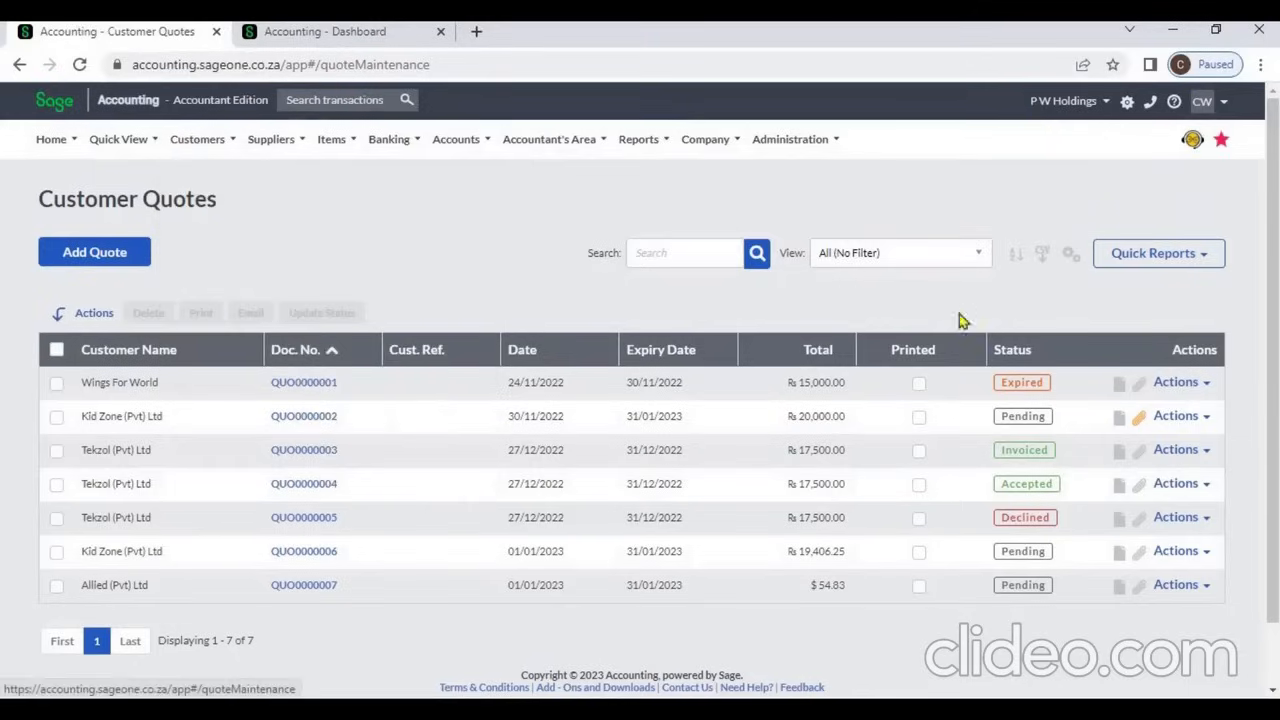
Create a tax invoice from the Wings For World quote dated 24/11/2022, and return to the Customer Quotes list.
click(1208, 384)
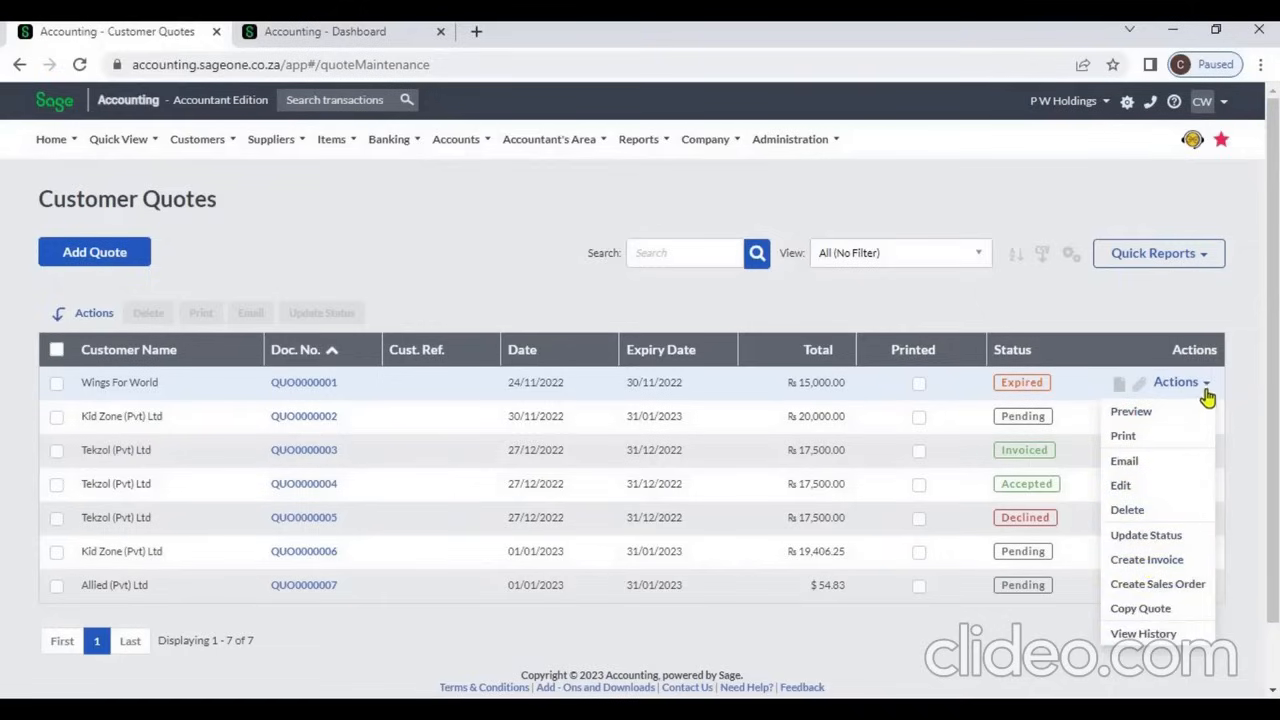
click(1158, 565)
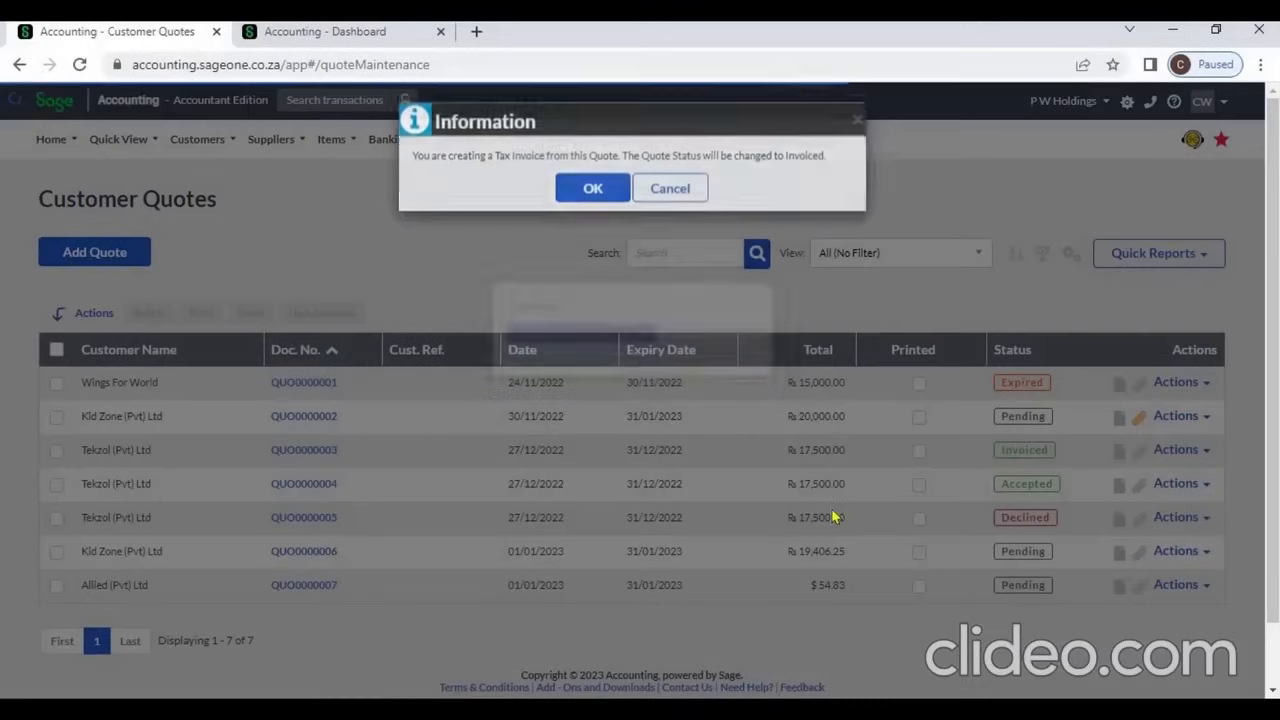
click(583, 197)
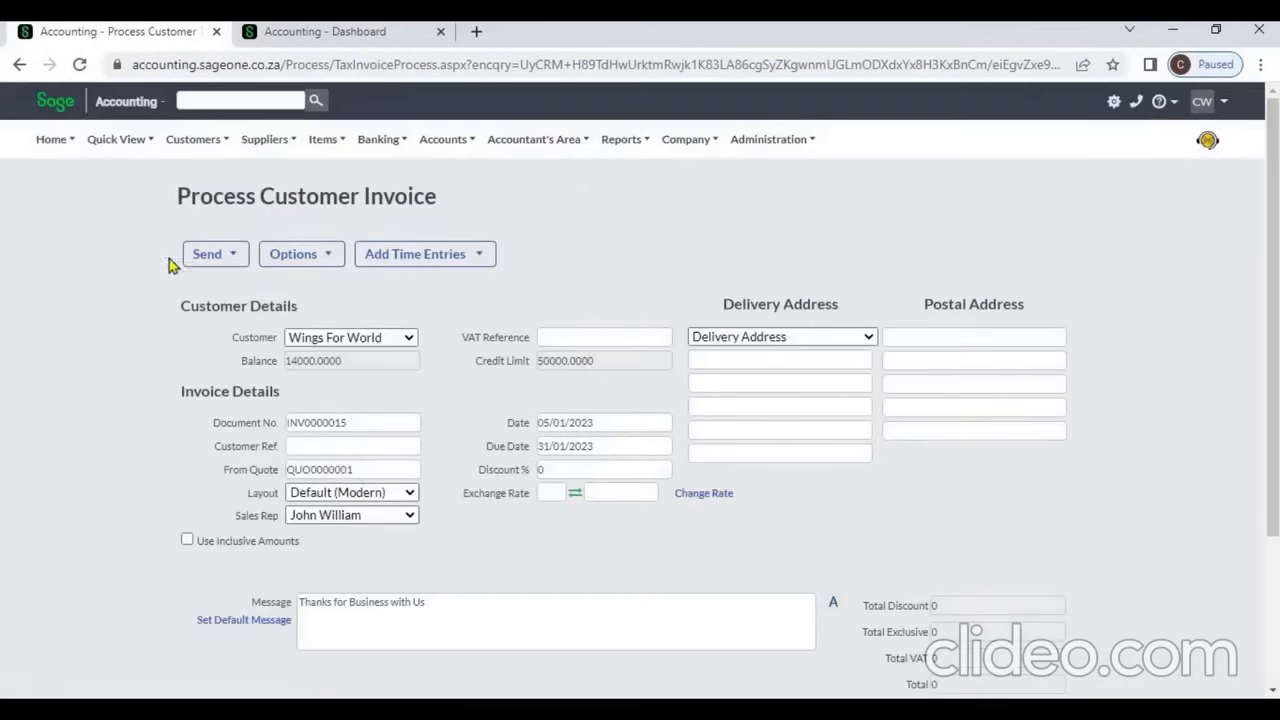
click(19, 64)
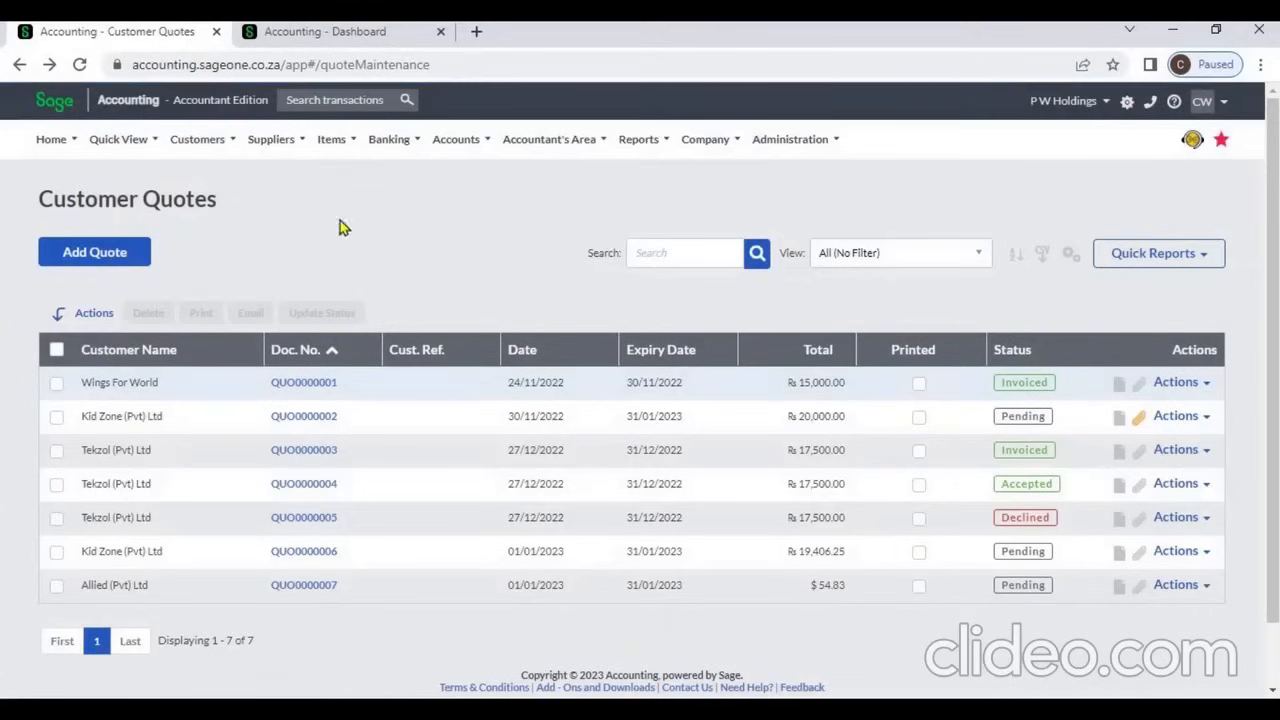
Go to Customer Sales Orders and create a tax invoice from the Wings For World sales order dated 24/11/2022.
click(205, 149)
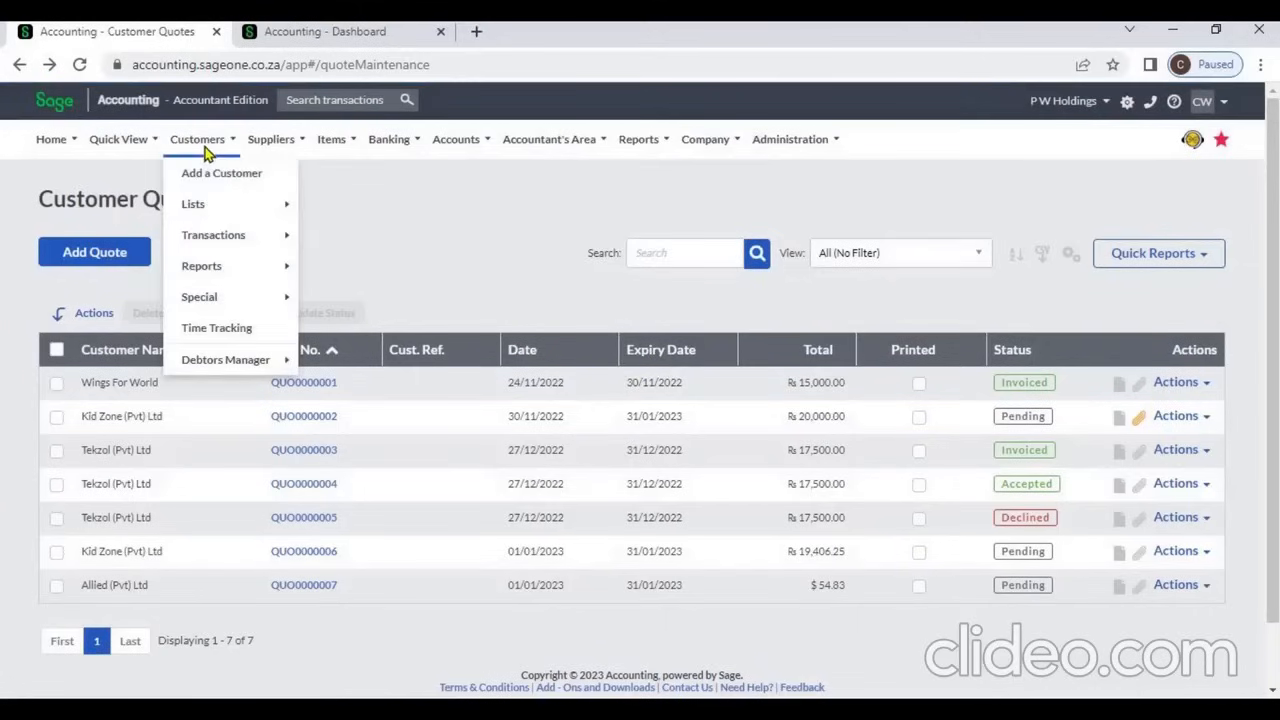
mouse_move(223, 237)
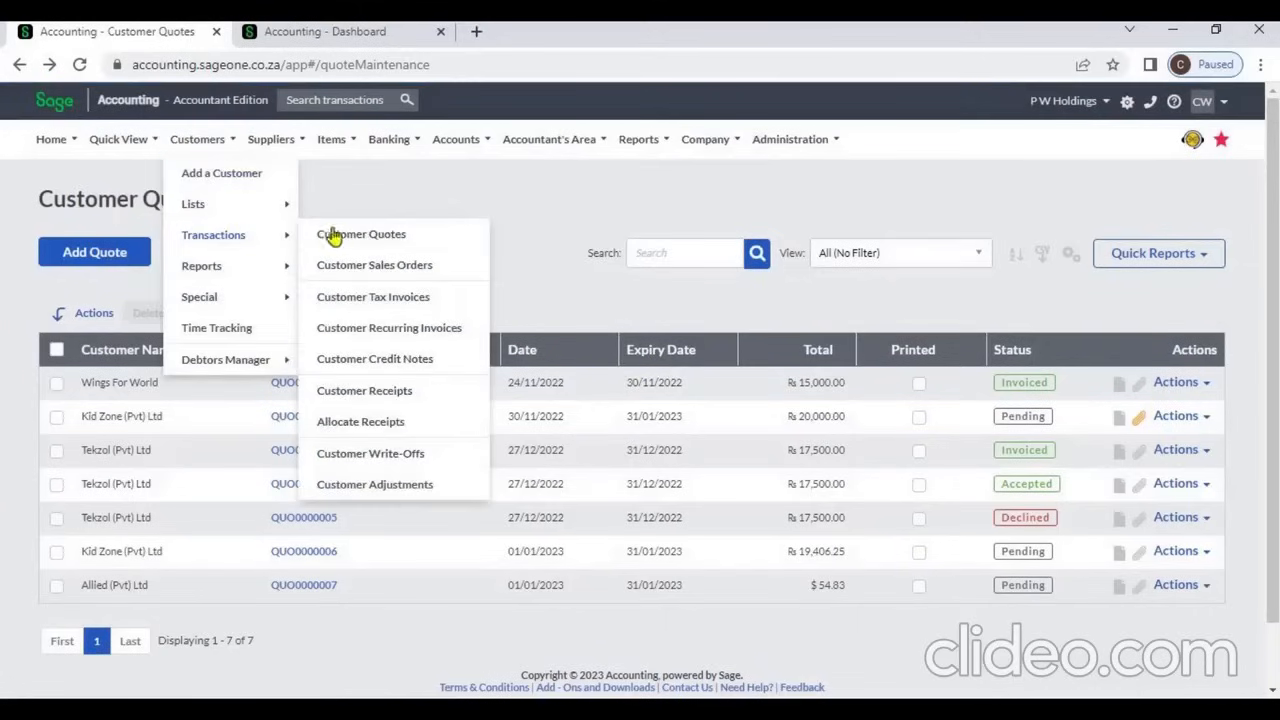
click(390, 264)
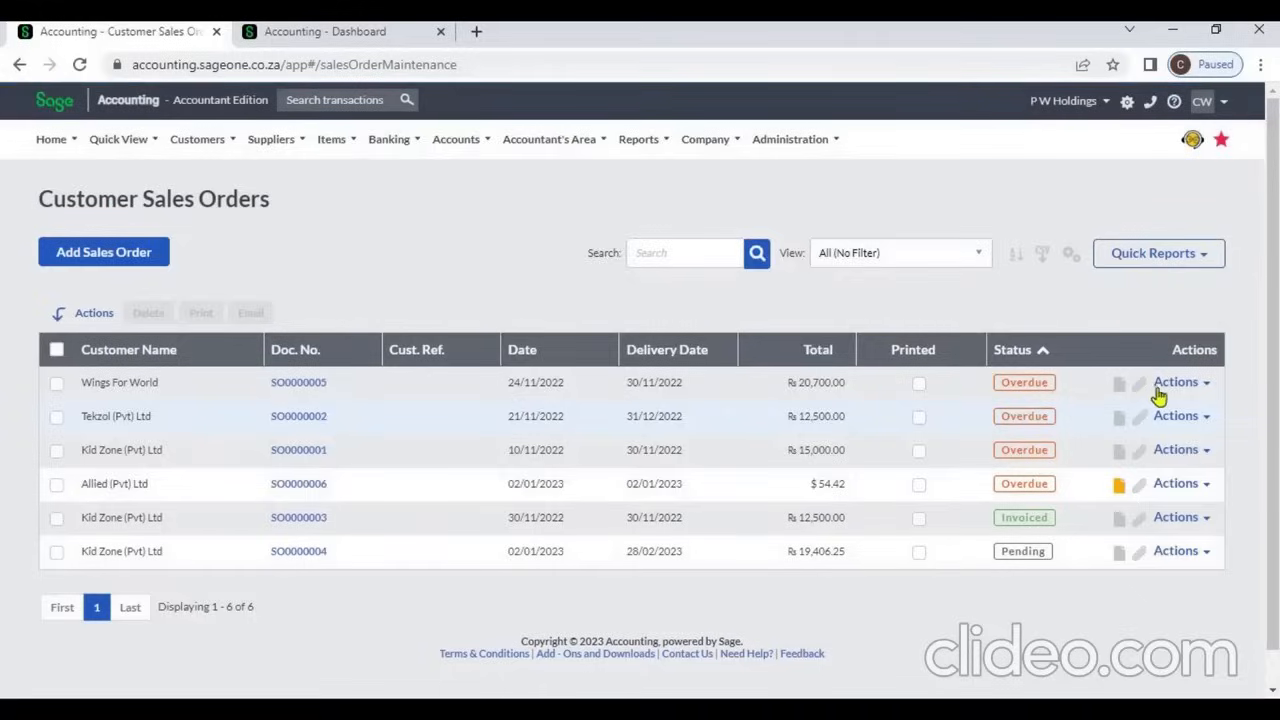
click(1203, 386)
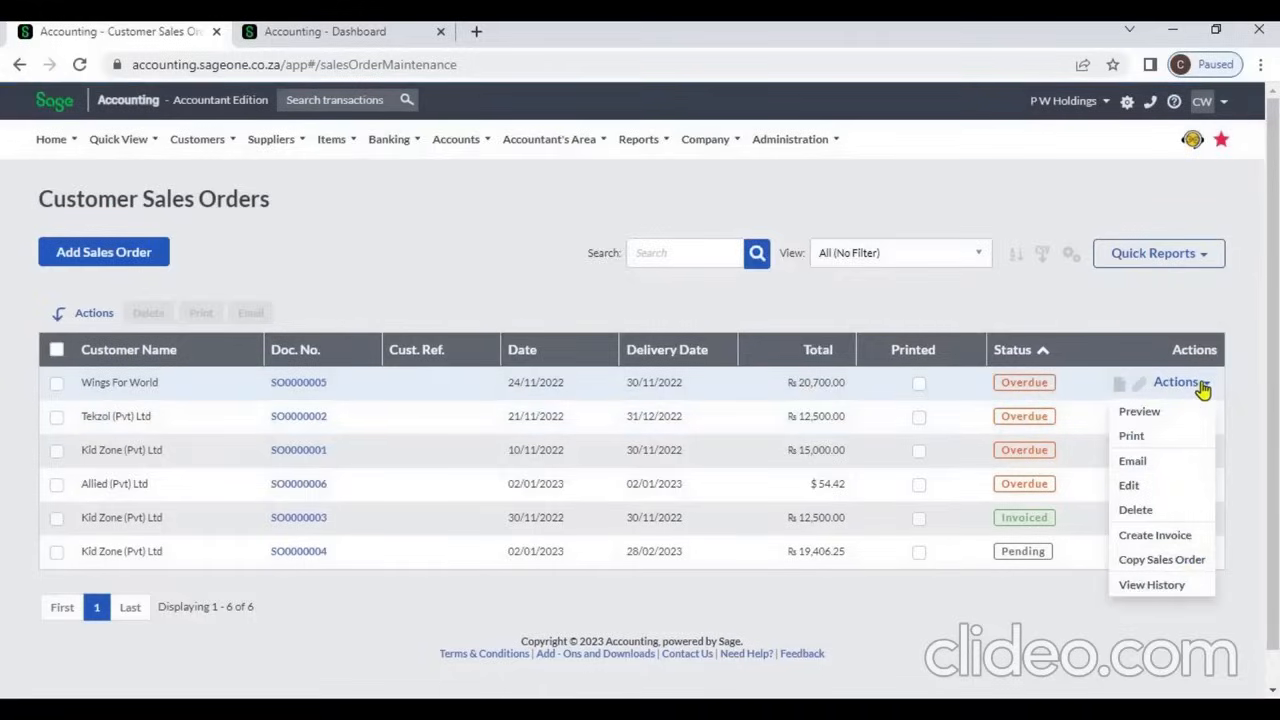
click(1157, 538)
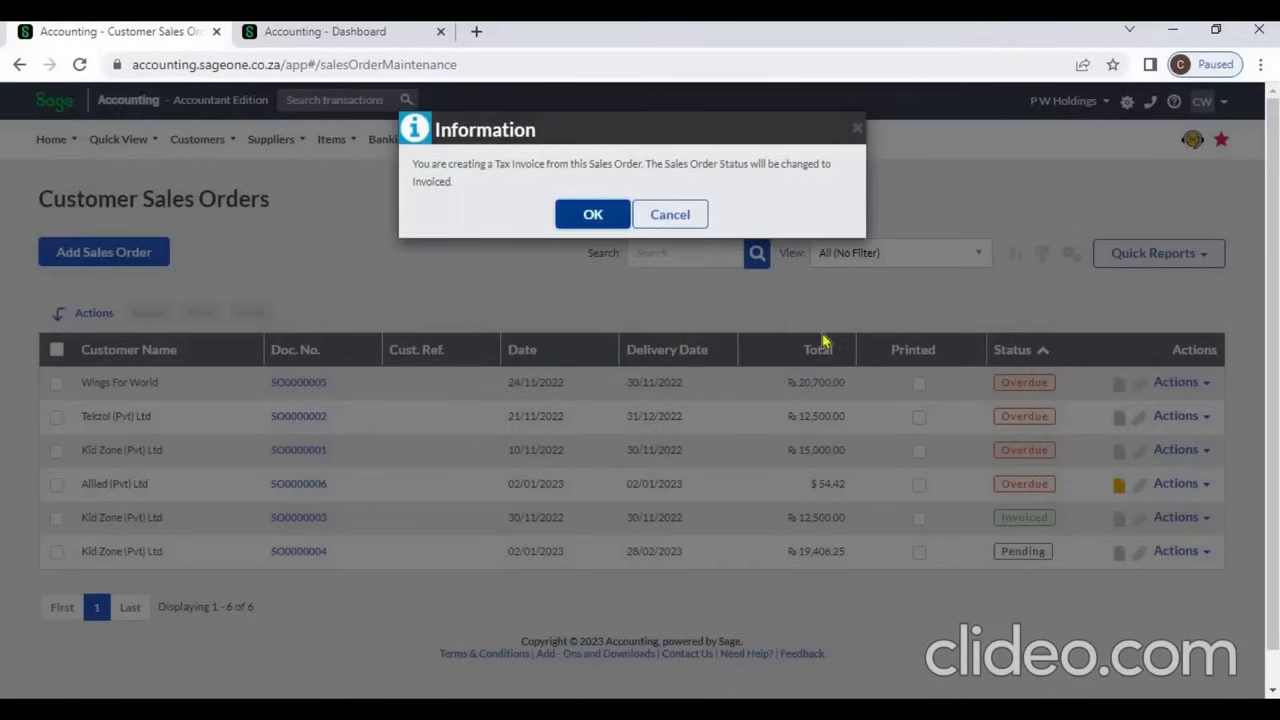
click(595, 212)
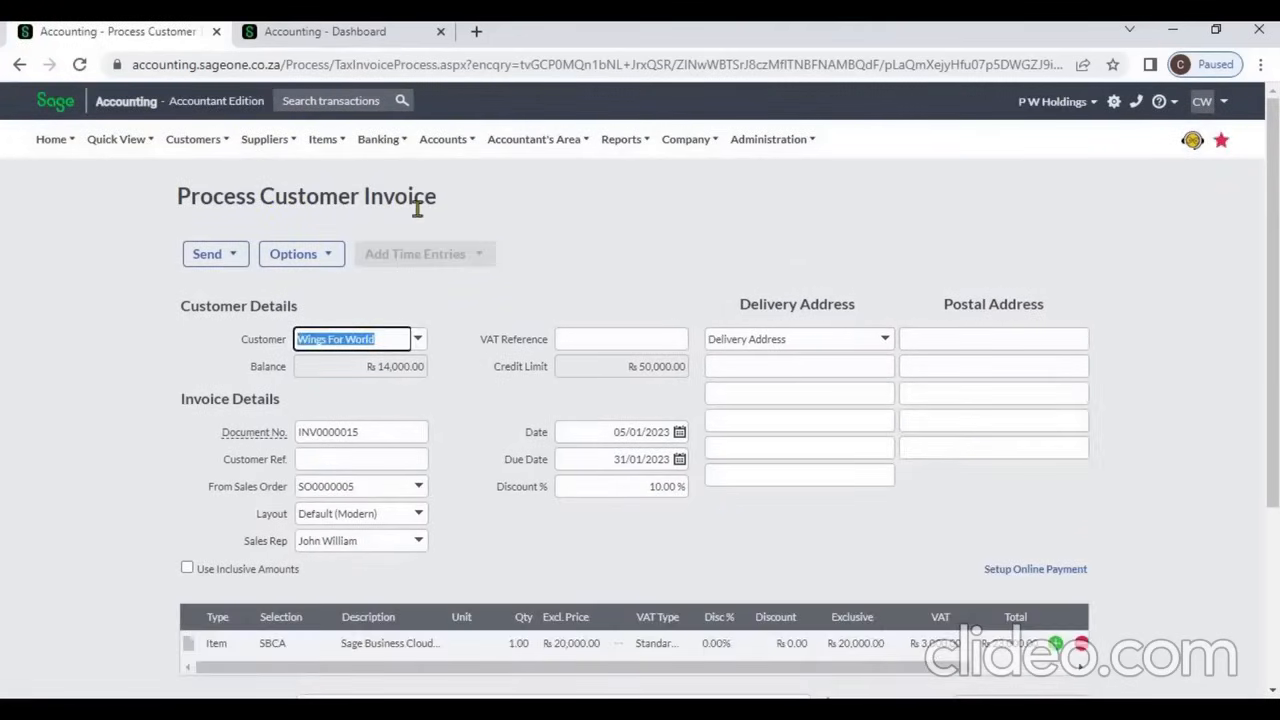
Leave the invoice without saving, go to the Customer Tax Invoices list and start a new tax invoice.
click(191, 145)
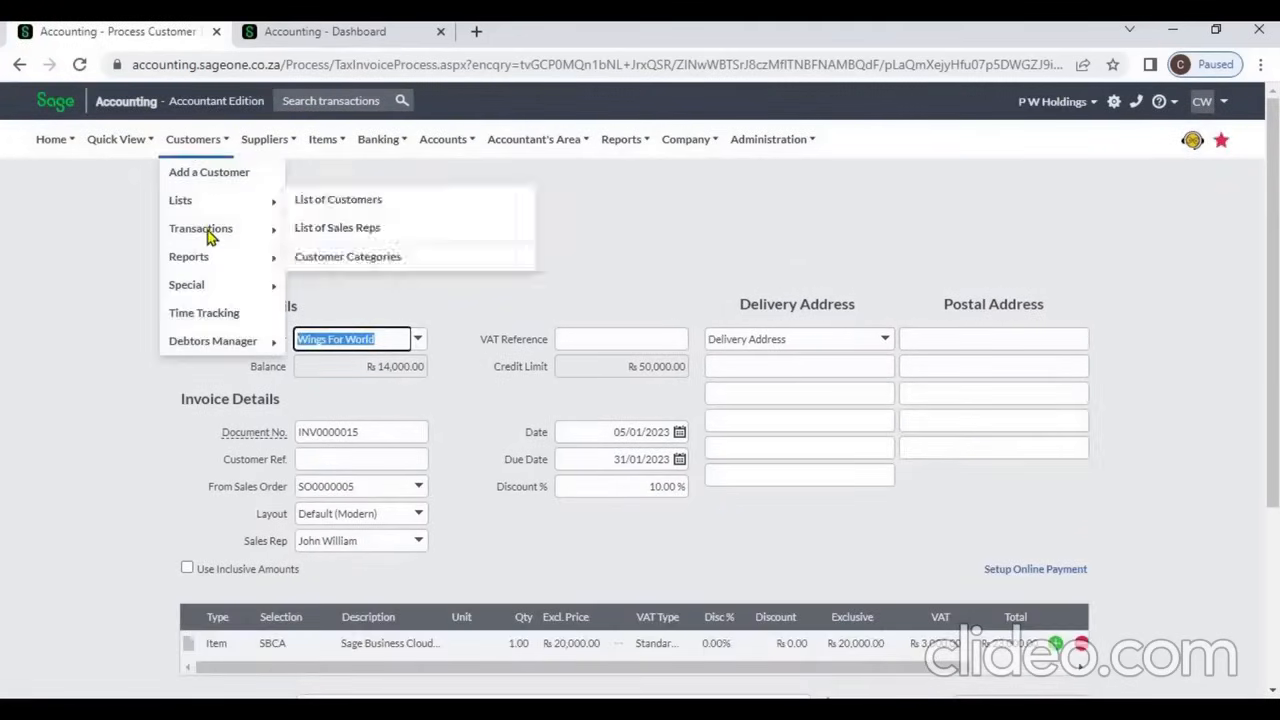
mouse_move(205, 232)
click(370, 285)
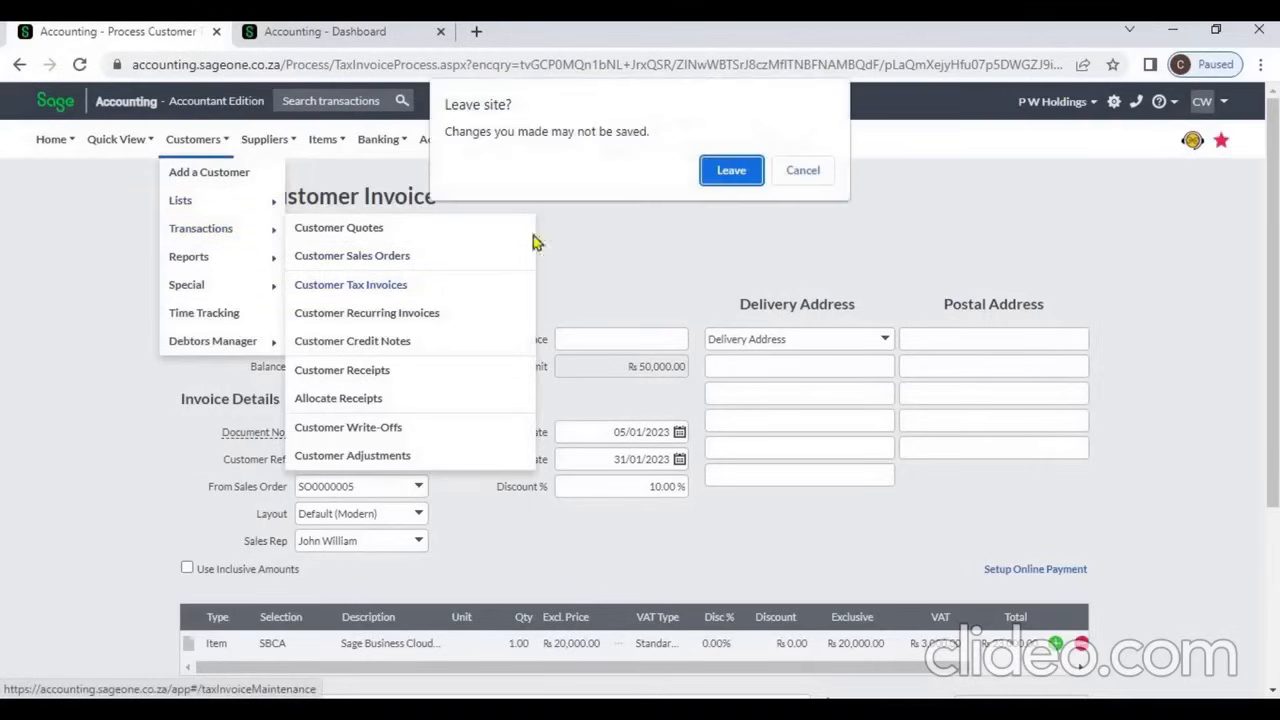
click(722, 172)
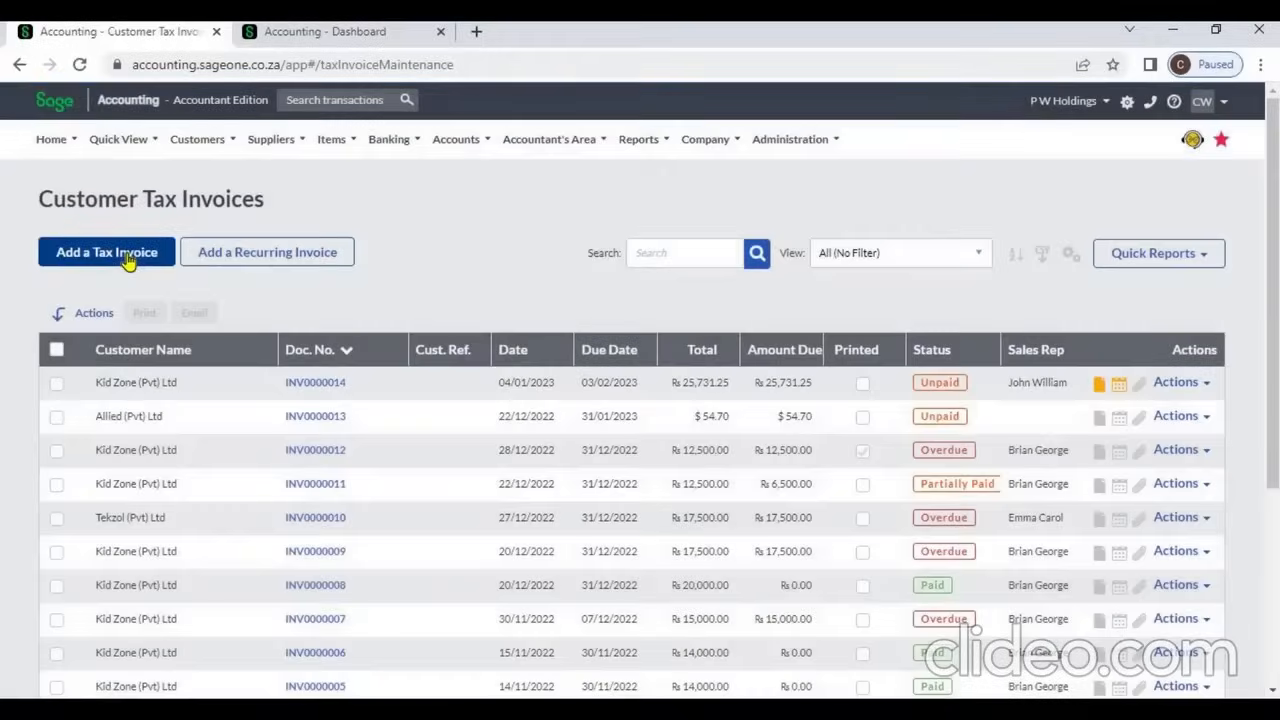
click(128, 261)
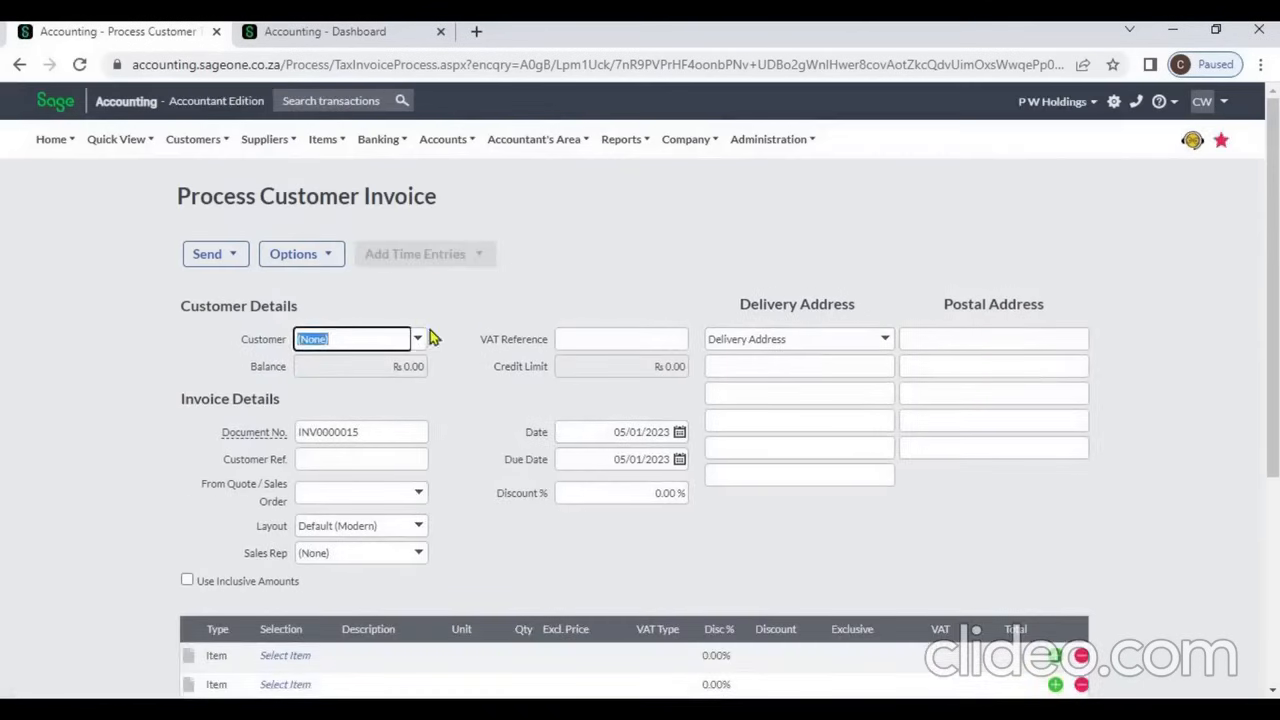
Select Kid Zone (Pvt) Ltd as the customer, agree to invoice its outstanding sales orders, and dismiss the source document list without choosing one.
click(421, 339)
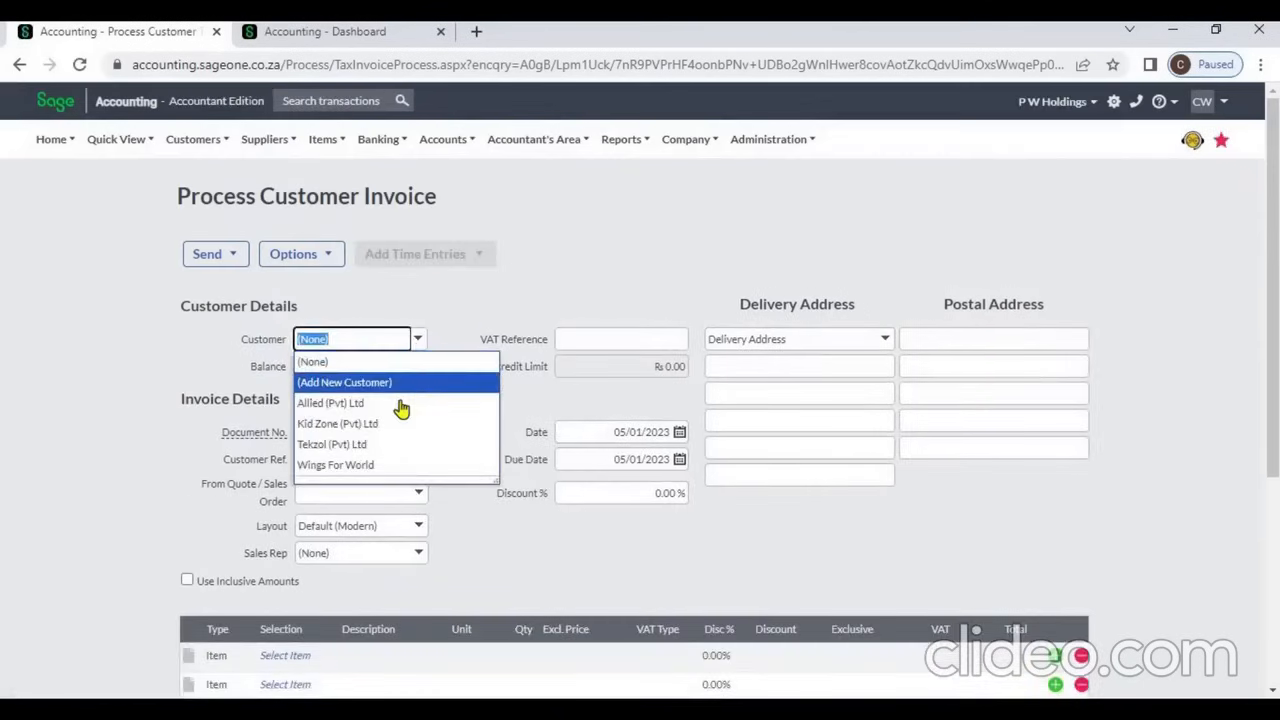
click(400, 424)
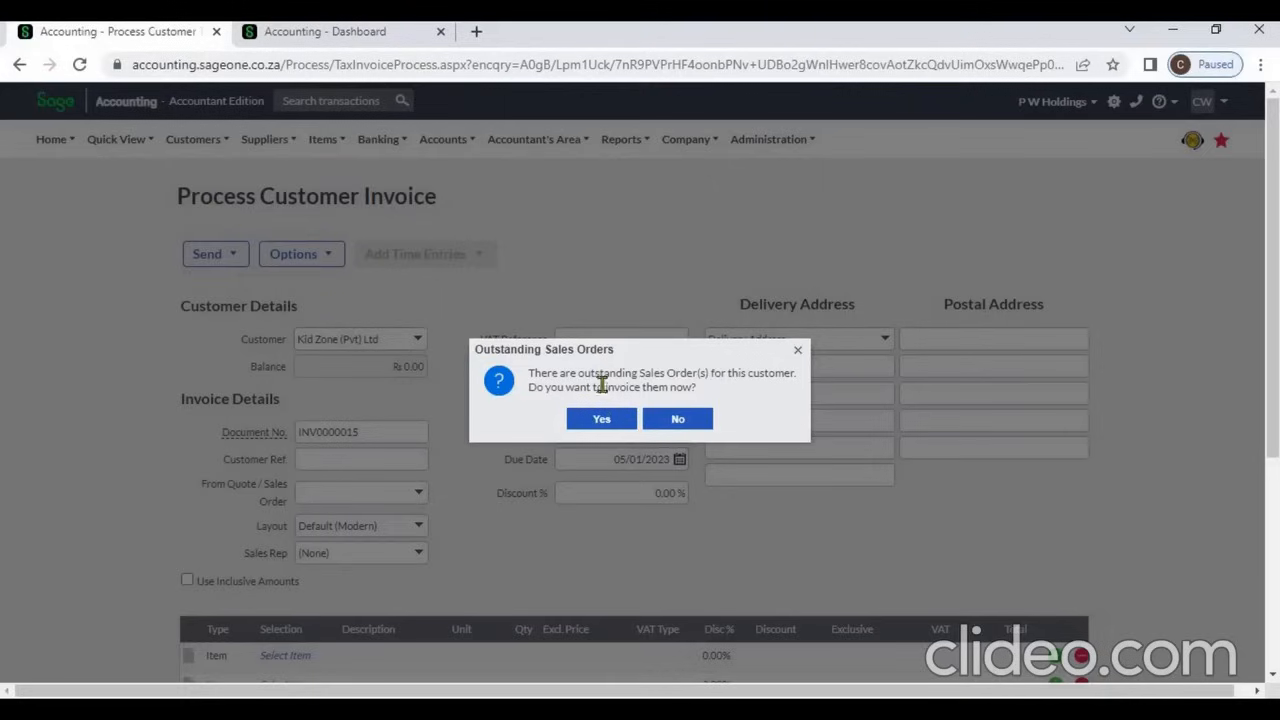
click(601, 422)
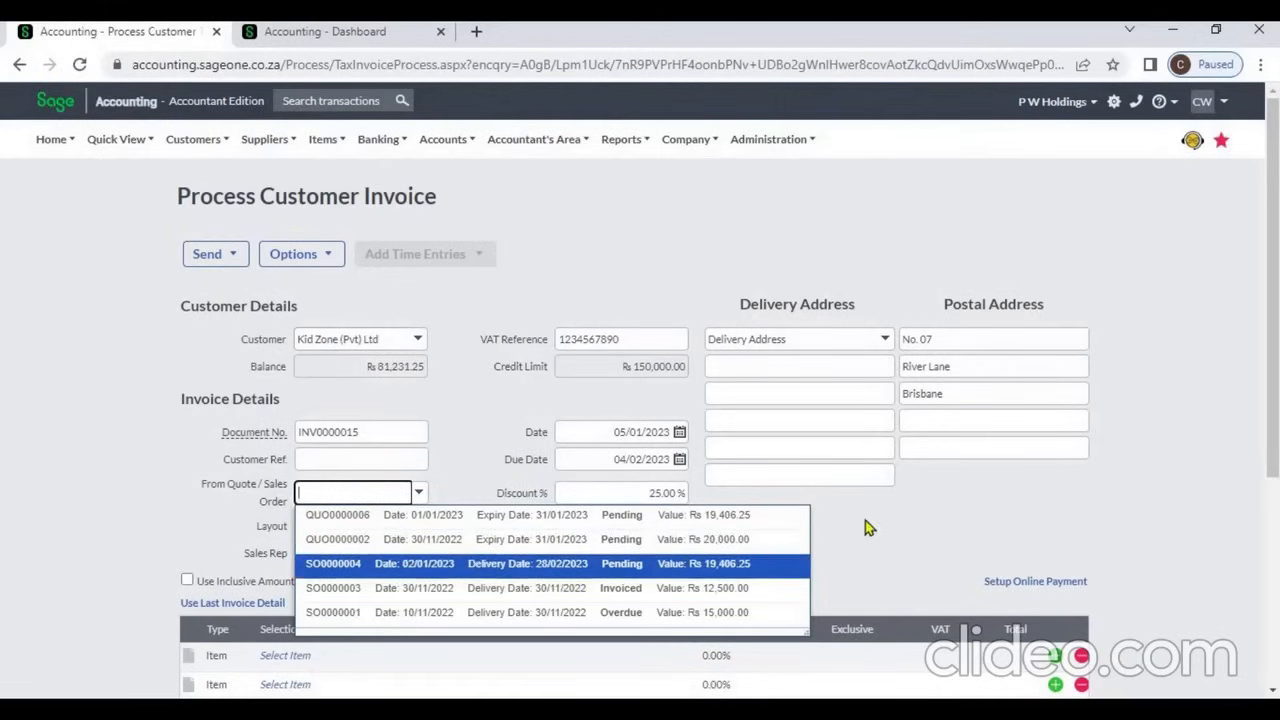
click(1101, 547)
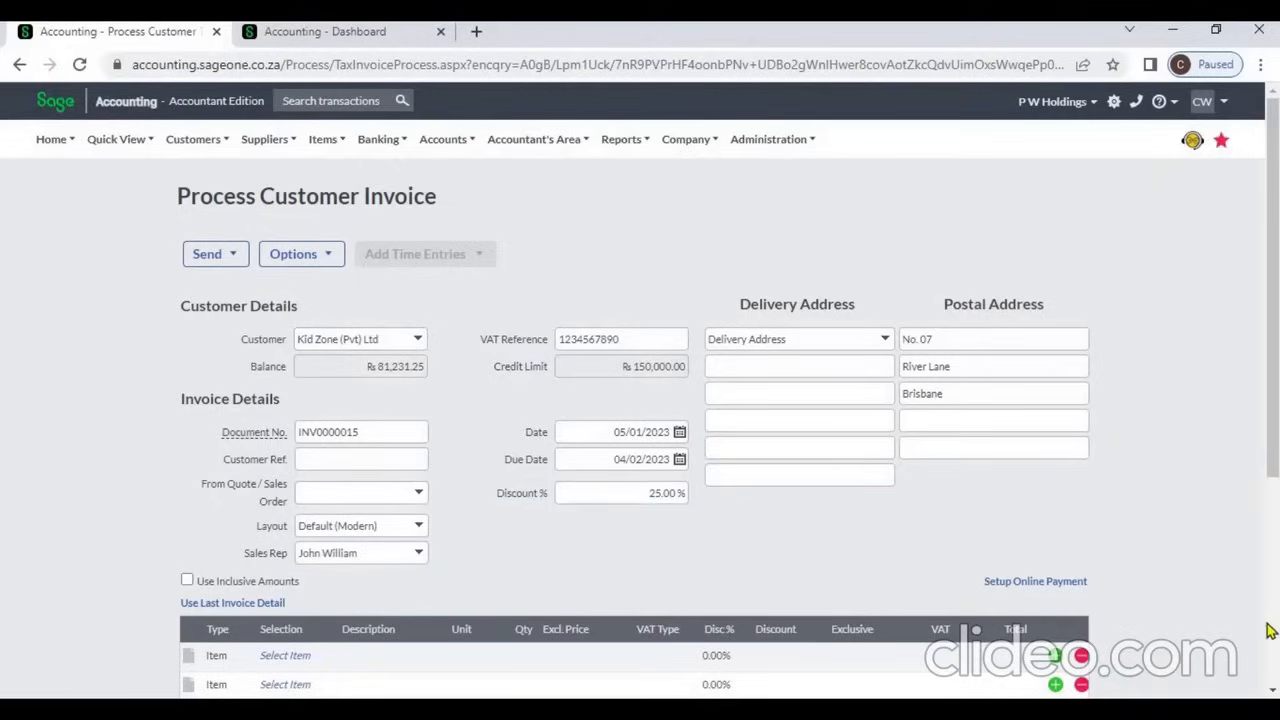
scroll(1268, 637, down, 3)
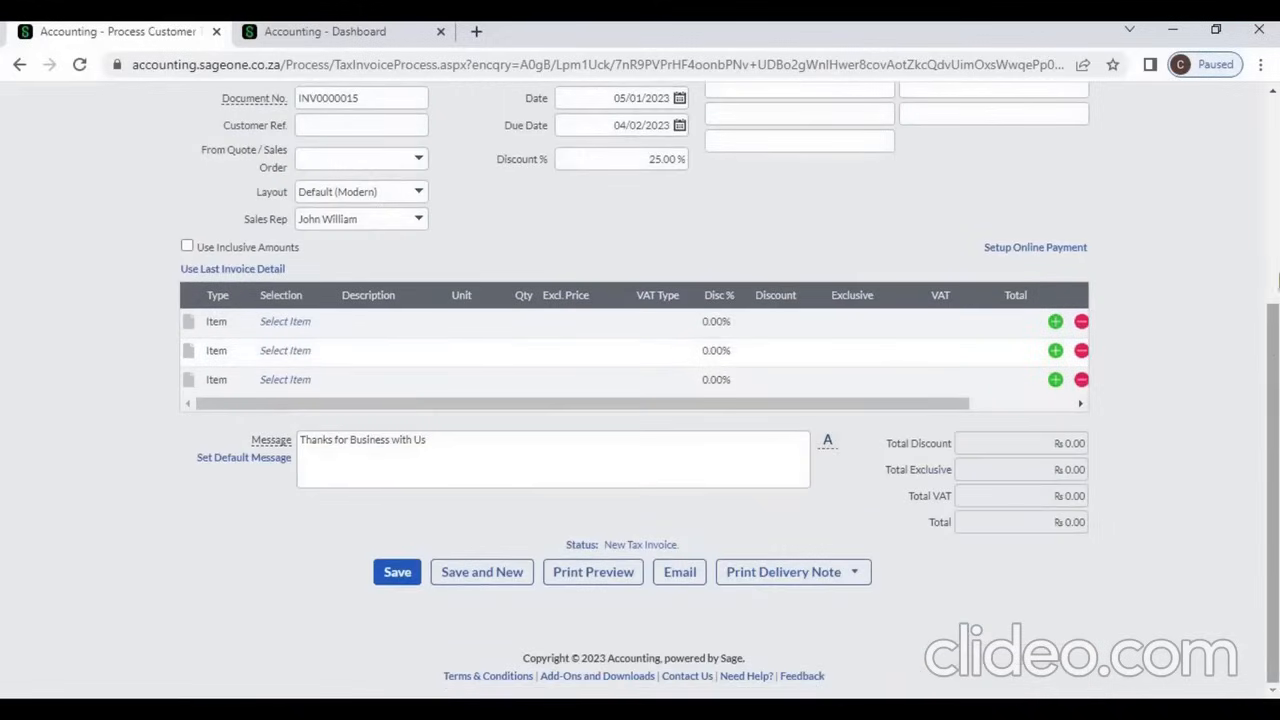
click(1278, 280)
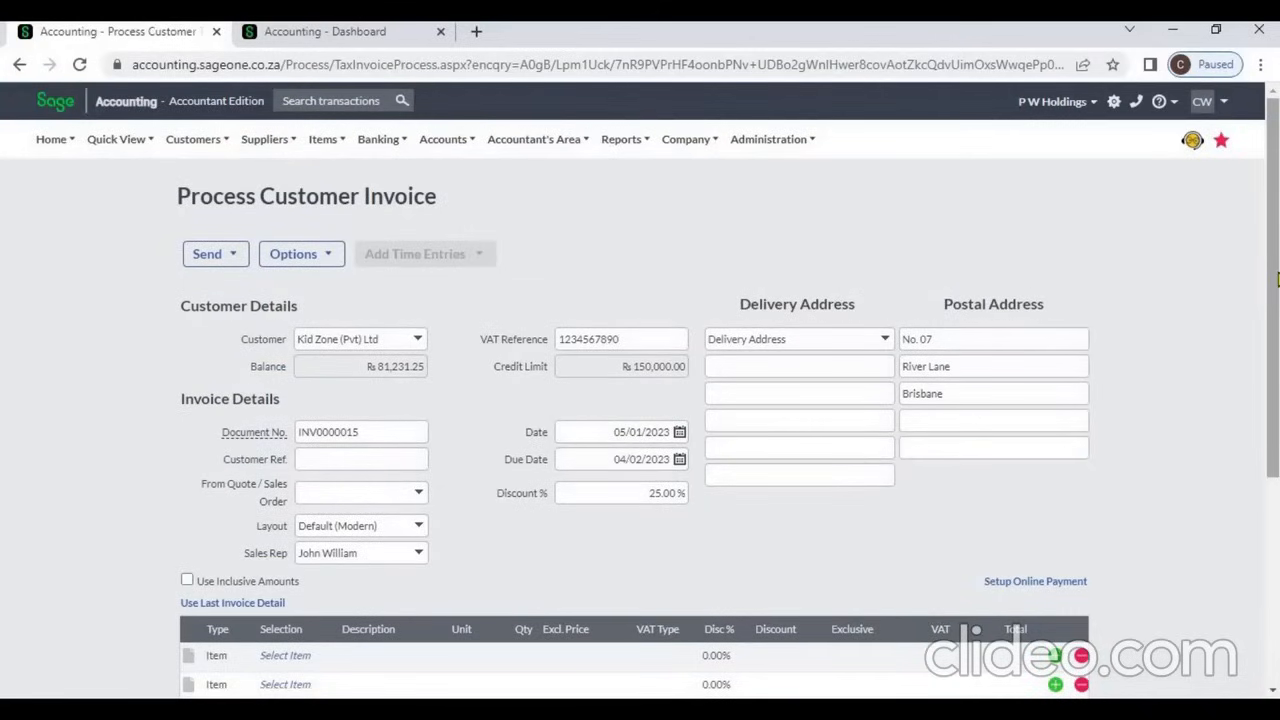
click(1269, 525)
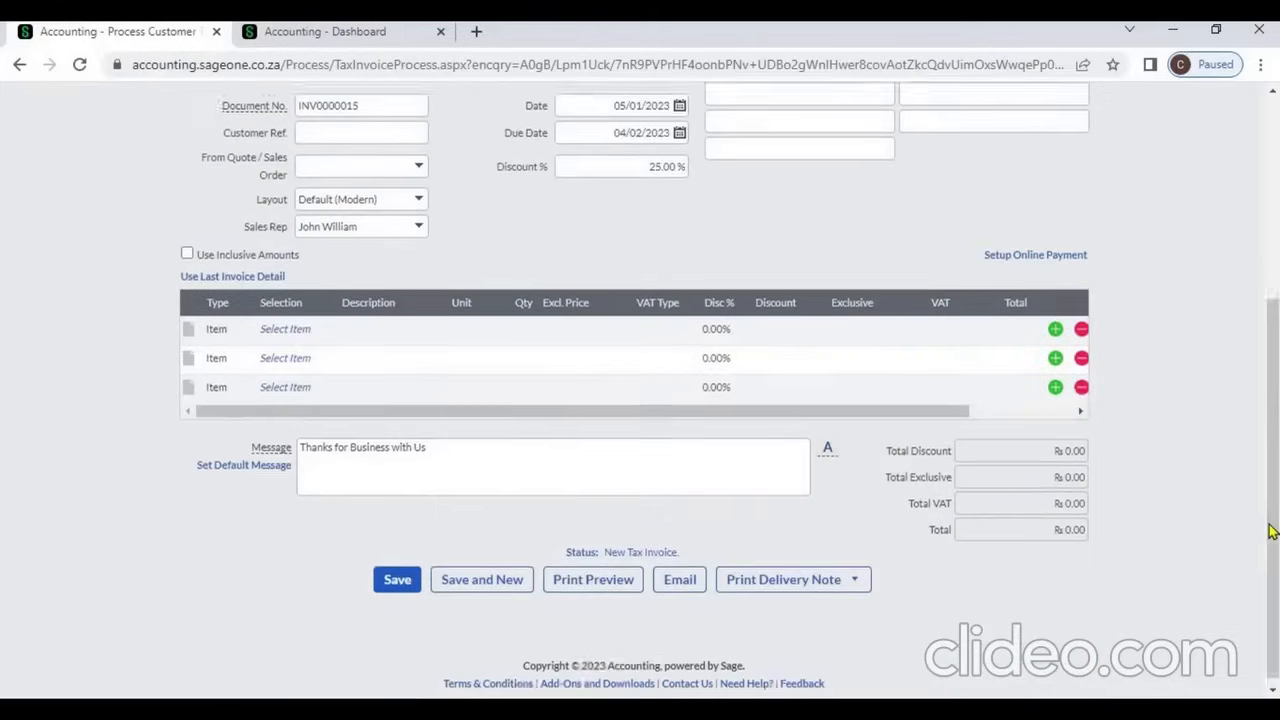